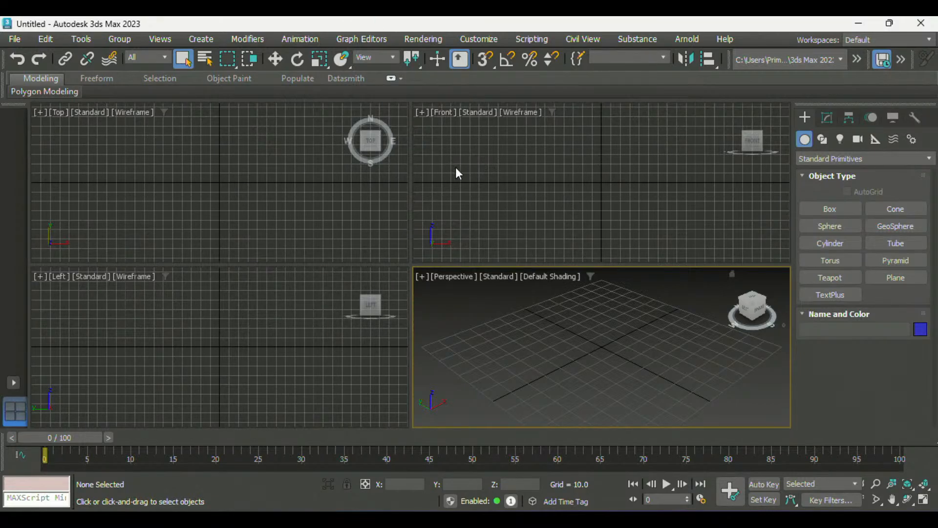
# Step: Open the recently used scene file starter.max
pyautogui.click(512, 210)
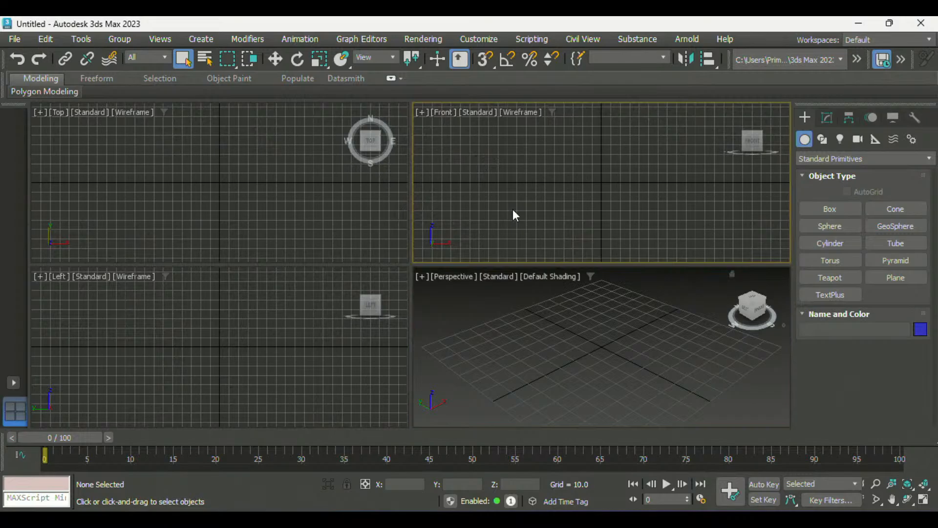
pyautogui.click(508, 282)
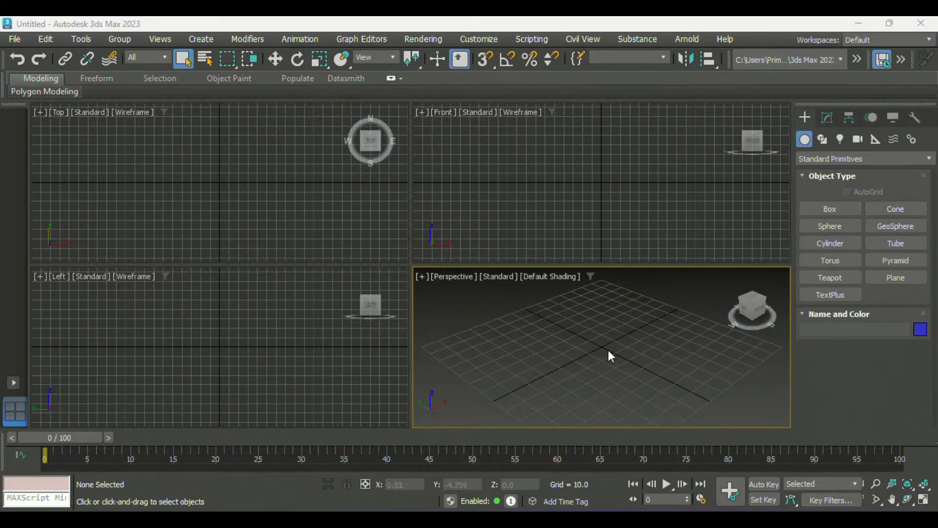
pyautogui.click(18, 38)
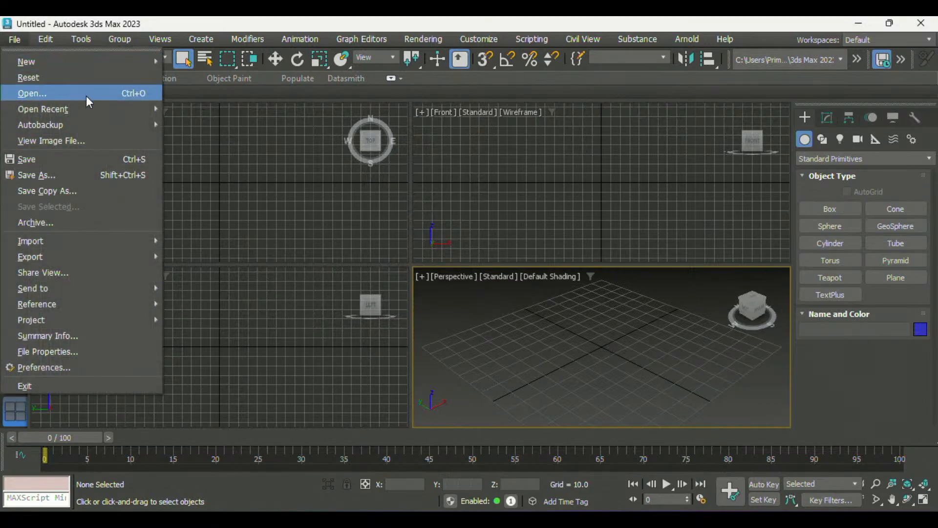
pyautogui.moveTo(115, 115)
pyautogui.click(293, 125)
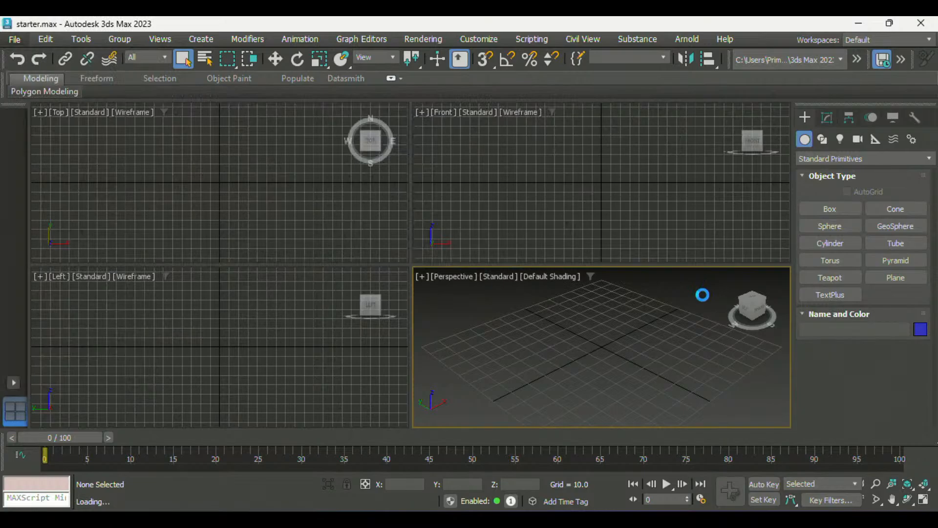
# Step: Examine the labelled cube by panning and orbiting the Perspective view, and pan the Top and Front views
pyautogui.moveTo(652, 322)
pyautogui.mouseDown(button='middle')
pyautogui.moveTo(679, 306)
pyautogui.moveTo(655, 311)
pyautogui.mouseUp(button='middle')
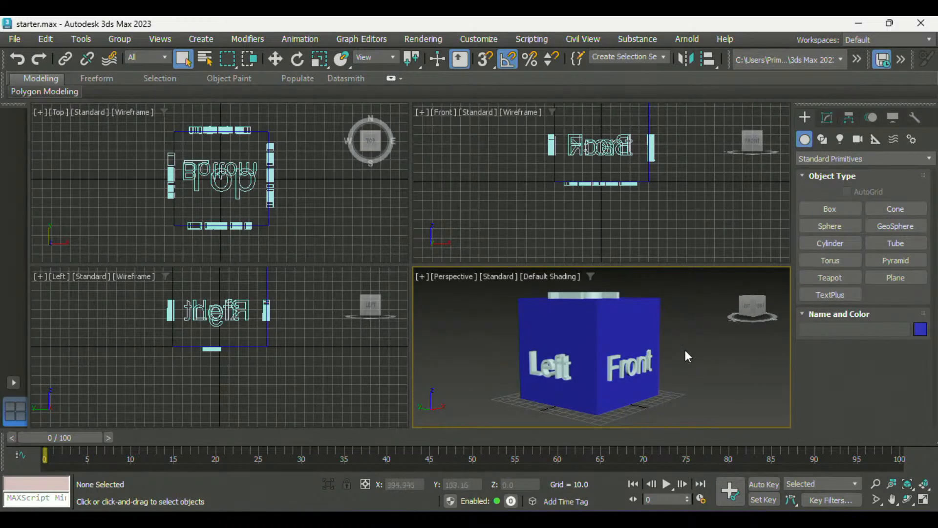
pyautogui.moveTo(685, 350)
pyautogui.keyDown('alt'); pyautogui.mouseDown(button='middle')
pyautogui.moveTo(672, 381)
pyautogui.moveTo(662, 356)
pyautogui.moveTo(681, 370)
pyautogui.moveTo(681, 362)
pyautogui.mouseUp(button='middle'); pyautogui.keyUp('alt')
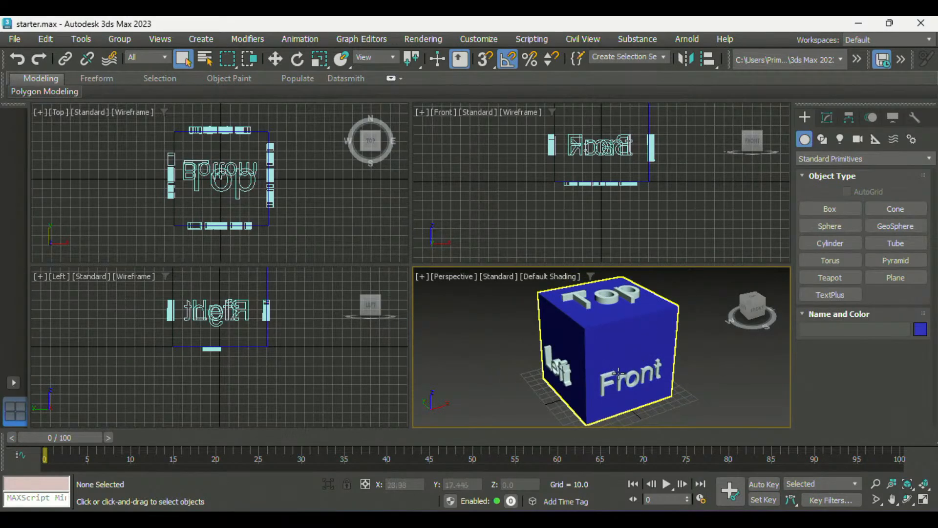
pyautogui.moveTo(667, 375)
pyautogui.keyDown('alt'); pyautogui.mouseDown(button='middle')
pyautogui.moveTo(676, 381)
pyautogui.moveTo(669, 376)
pyautogui.mouseUp(button='middle'); pyautogui.keyUp('alt')
pyautogui.moveTo(328, 220); pyautogui.dragTo(320, 218, button='middle')
pyautogui.keyDown('alt'); pyautogui.moveTo(603, 312); pyautogui.dragTo(569, 391, button='middle'); pyautogui.keyUp('alt')
pyautogui.moveTo(585, 234); pyautogui.dragTo(593, 251, button='middle')
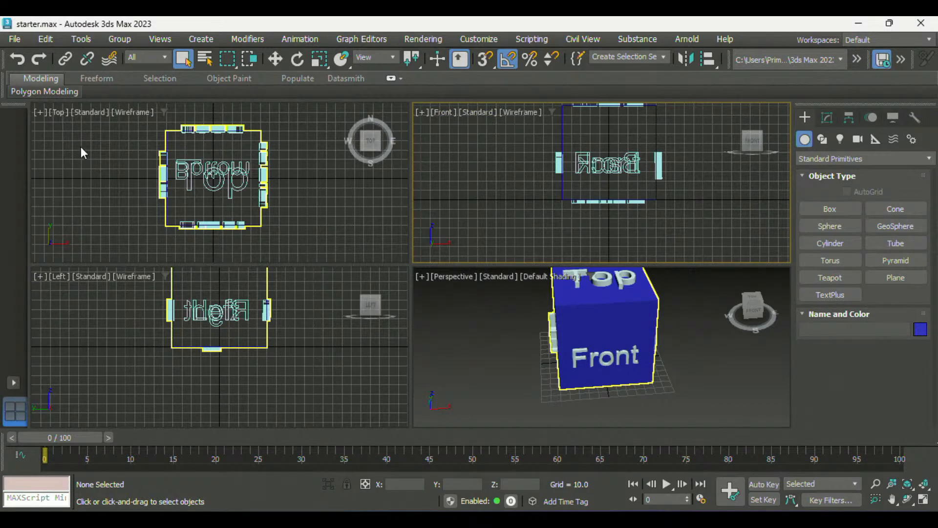
pyautogui.moveTo(627, 370); pyautogui.dragTo(631, 377, button='middle')
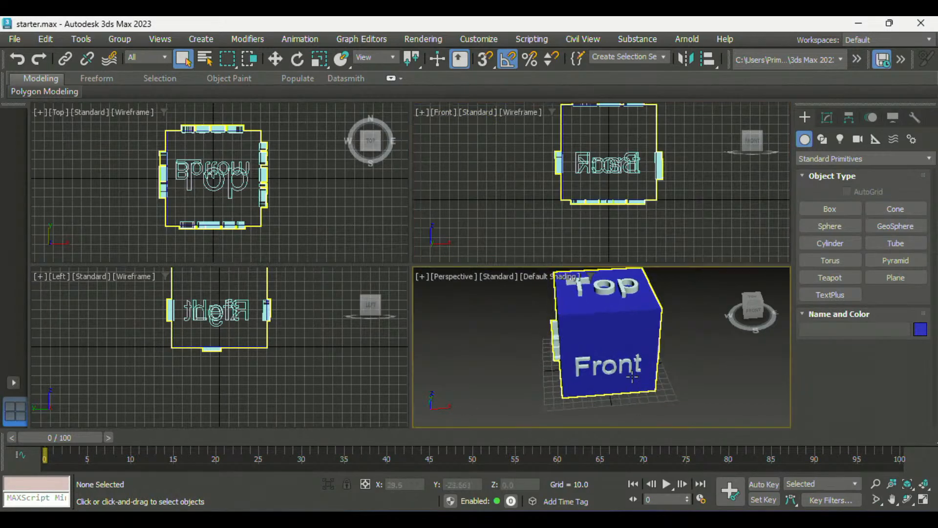
pyautogui.keyDown('alt'); pyautogui.moveTo(632, 344); pyautogui.dragTo(655, 342, button='middle'); pyautogui.keyUp('alt')
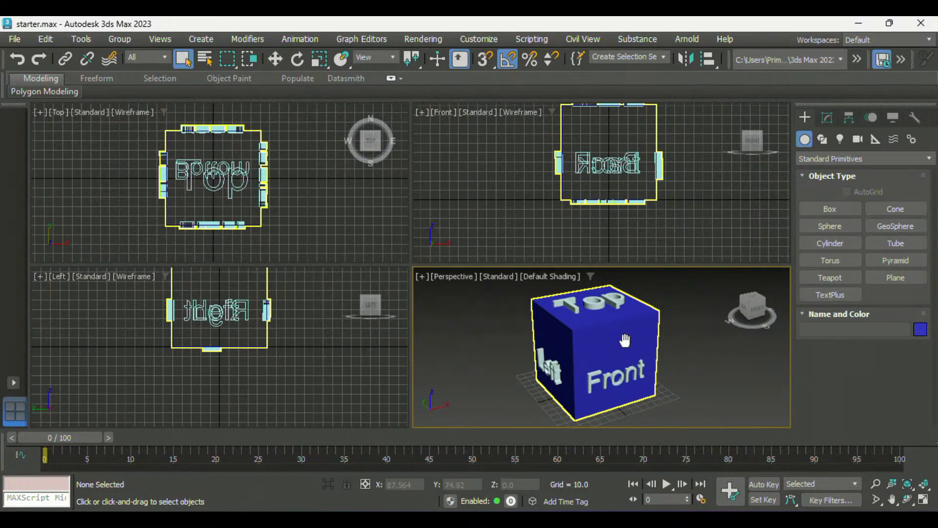
pyautogui.moveTo(624, 343); pyautogui.dragTo(653, 359, button='middle')
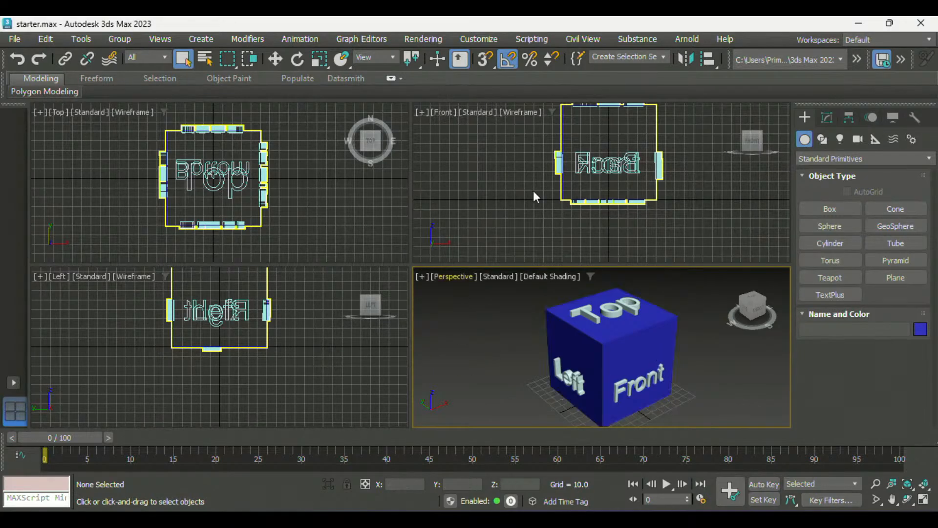
pyautogui.moveTo(573, 359); pyautogui.dragTo(580, 347, button='middle')
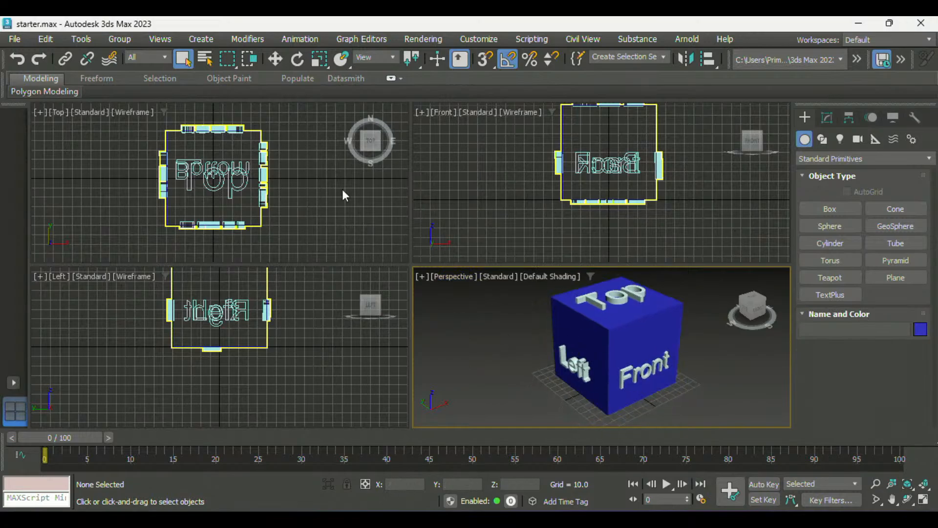
pyautogui.click(724, 38)
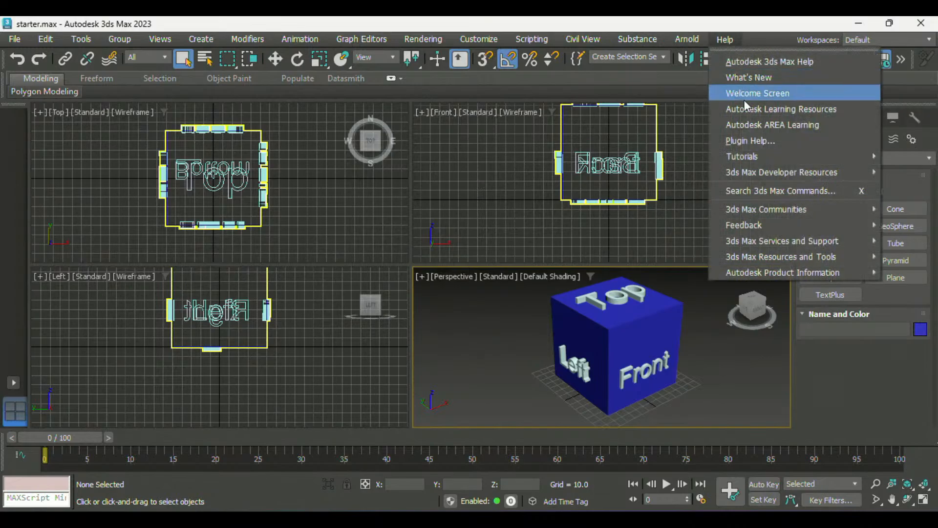
pyautogui.click(743, 27)
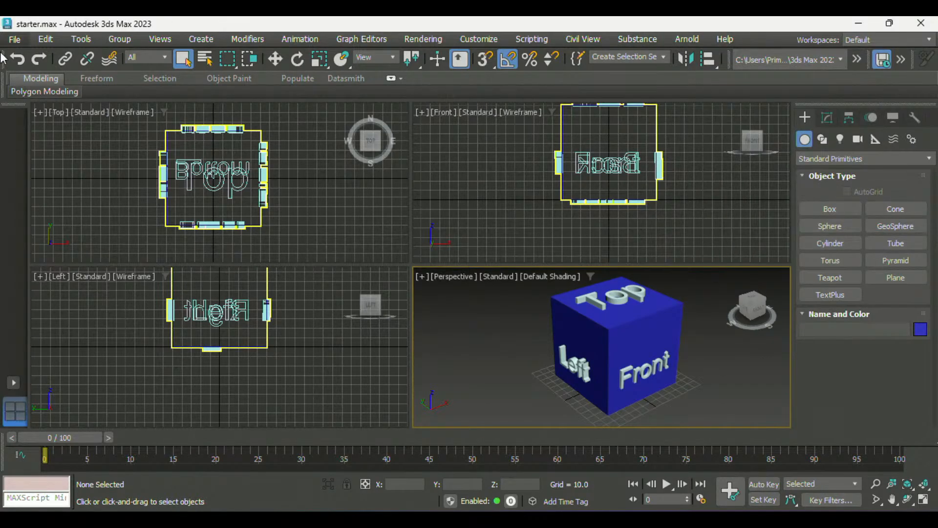
pyautogui.click(21, 38)
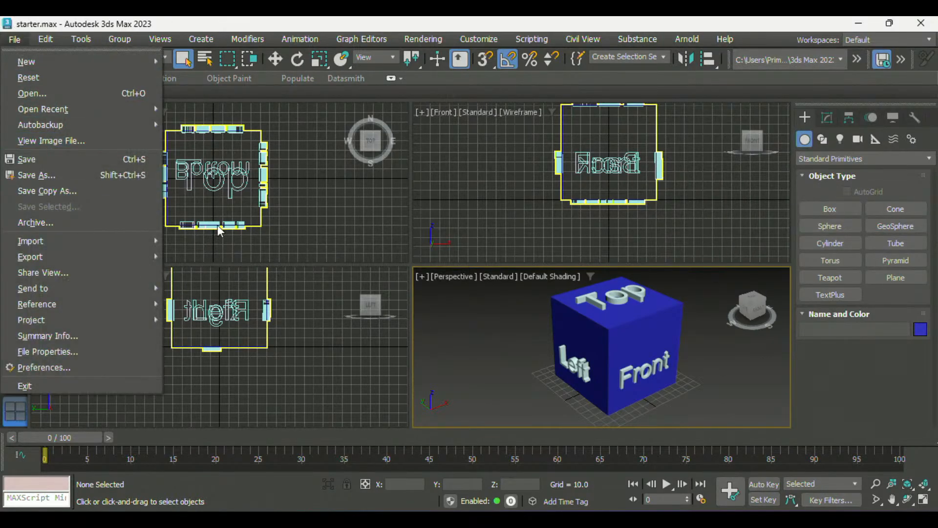
pyautogui.click(465, 350)
pyautogui.moveTo(592, 342); pyautogui.dragTo(571, 348, button='middle')
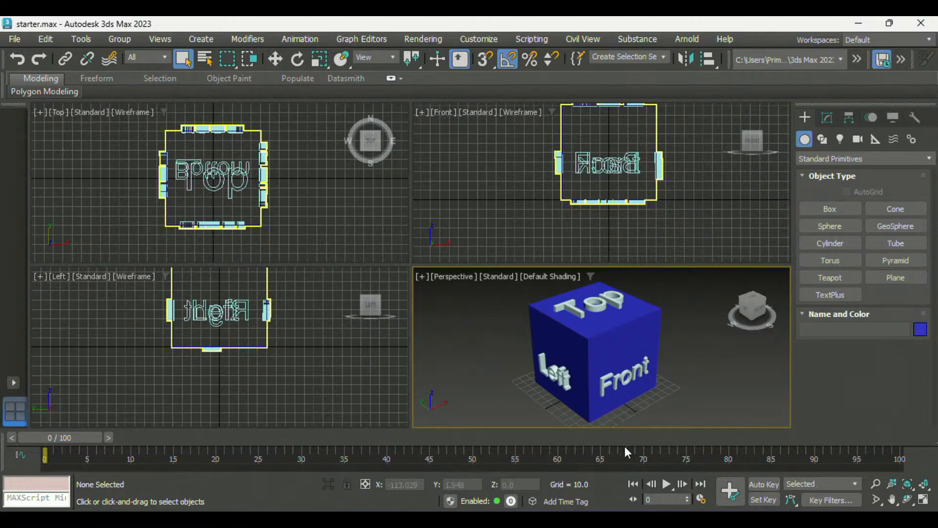
pyautogui.moveTo(590, 348)
pyautogui.mouseDown(button='middle')
pyautogui.moveTo(605, 327)
pyautogui.moveTo(576, 369)
pyautogui.moveTo(614, 380)
pyautogui.moveTo(599, 366)
pyautogui.moveTo(524, 348)
pyautogui.moveTo(566, 330)
pyautogui.moveTo(586, 337)
pyautogui.mouseUp(button='middle')
pyautogui.click(725, 39)
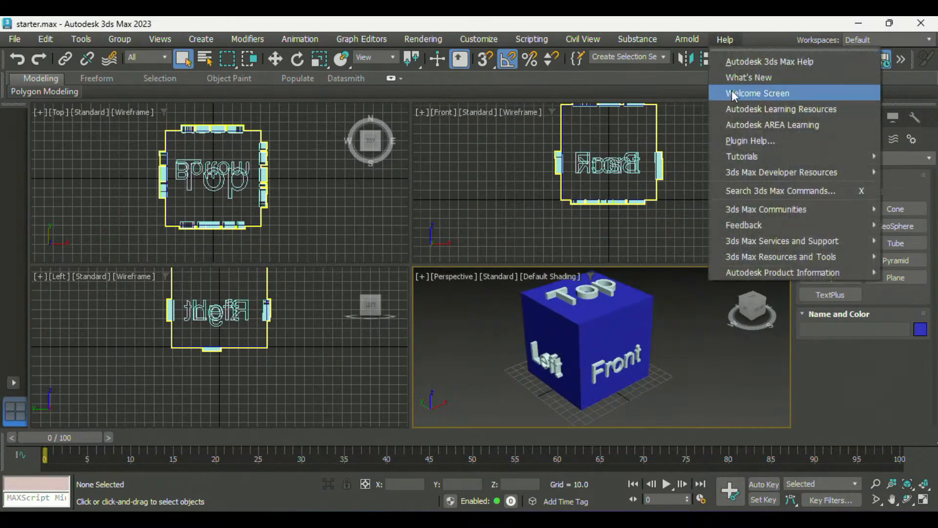
pyautogui.click(606, 25)
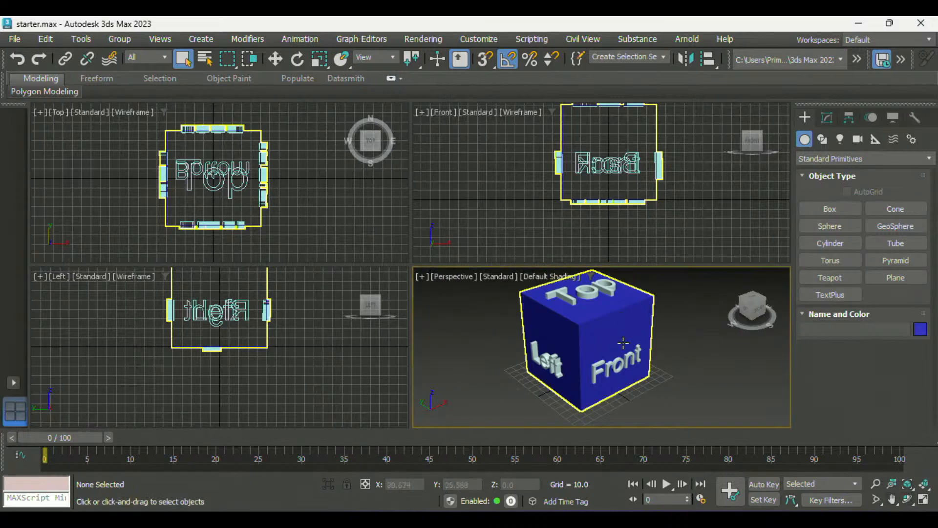
pyautogui.moveTo(622, 340)
pyautogui.mouseDown(button='middle')
pyautogui.moveTo(615, 344)
pyautogui.moveTo(645, 347)
pyautogui.moveTo(540, 342)
pyautogui.moveTo(582, 303)
pyautogui.moveTo(592, 346)
pyautogui.moveTo(590, 300)
pyautogui.moveTo(672, 379)
pyautogui.moveTo(630, 342)
pyautogui.moveTo(608, 338)
pyautogui.mouseUp(button='middle')
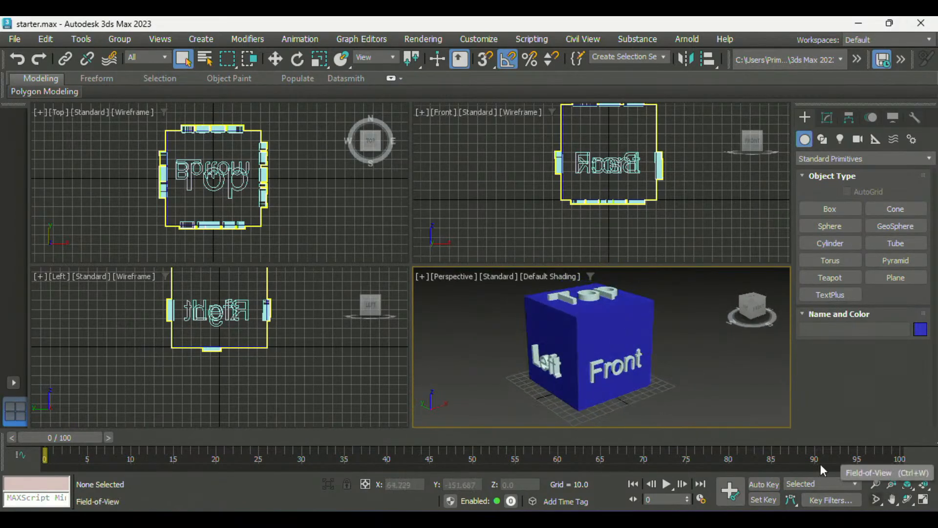
# Step: Change the Perspective view's field of view and repeatedly zoom in and out on the labelled cube
pyautogui.click(877, 501)
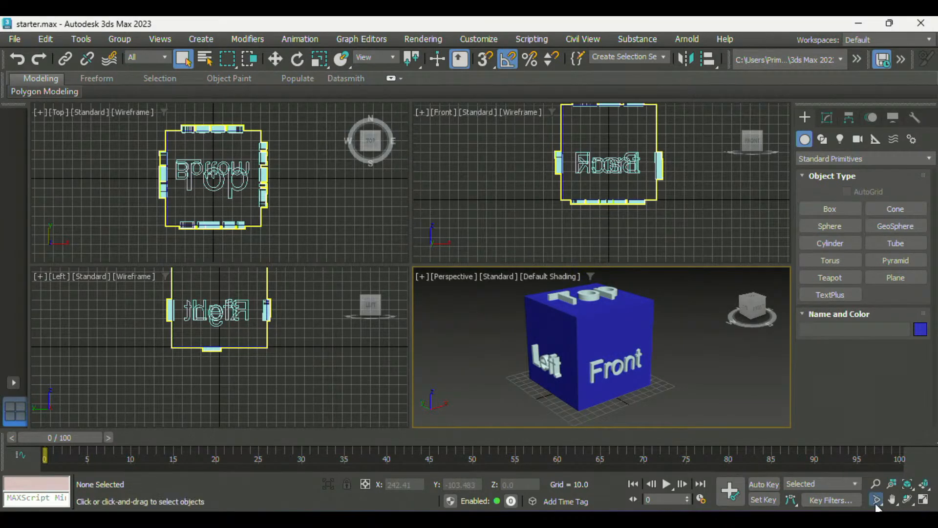
pyautogui.moveTo(644, 355)
pyautogui.mouseDown()
pyautogui.moveTo(648, 333)
pyautogui.moveTo(636, 361)
pyautogui.mouseUp()
pyautogui.scroll(5, 637, 366)
pyautogui.scroll(-5, 636, 366)
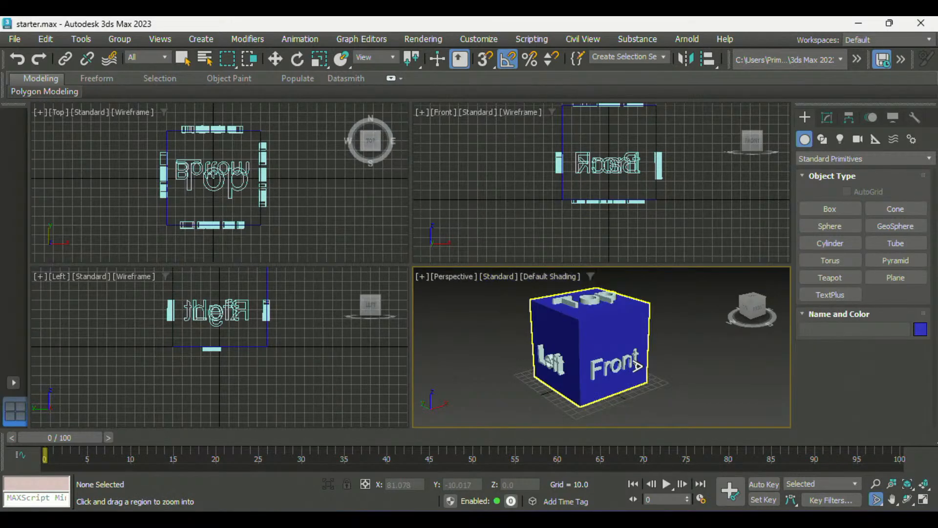
pyautogui.scroll(4, 606, 361)
pyautogui.scroll(-4, 606, 360)
pyautogui.scroll(2, 606, 360)
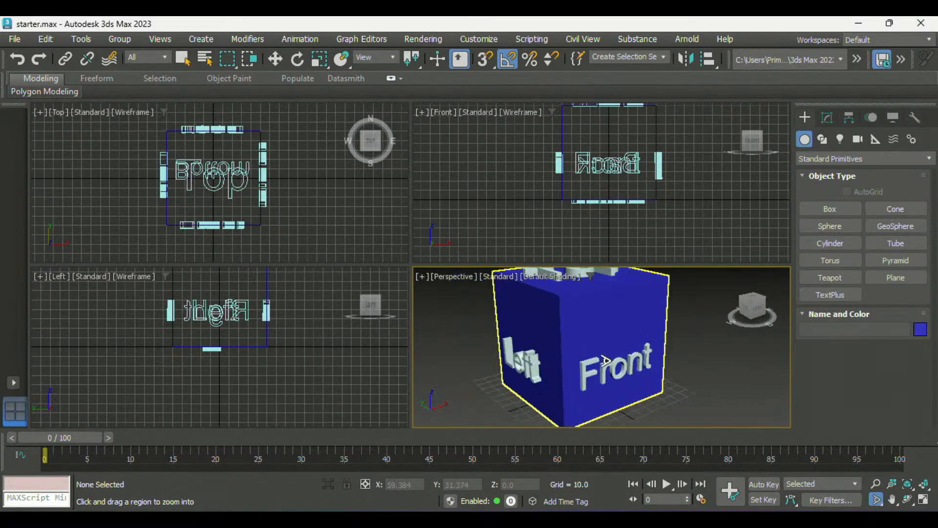
pyautogui.scroll(-3, 605, 360)
pyautogui.scroll(3, 606, 361)
pyautogui.scroll(-2, 605, 361)
pyautogui.scroll(5, 606, 361)
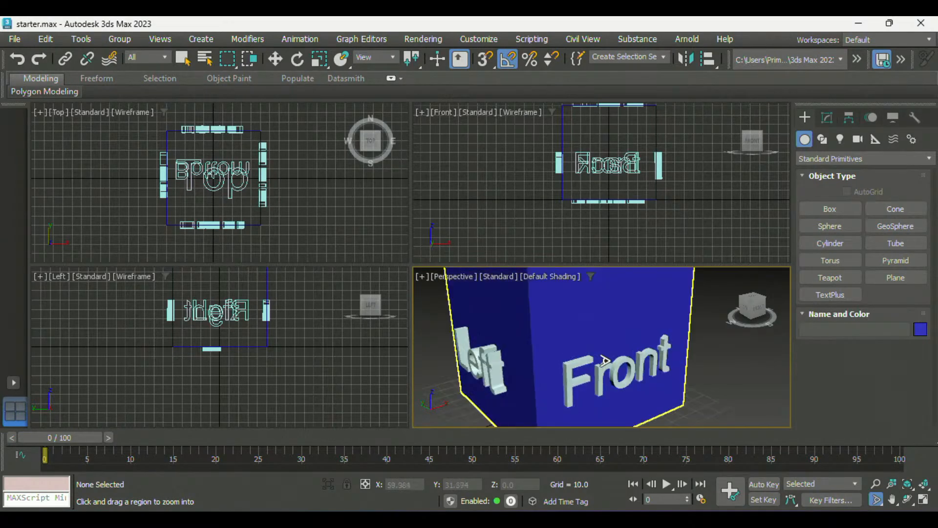
pyautogui.scroll(-5, 604, 361)
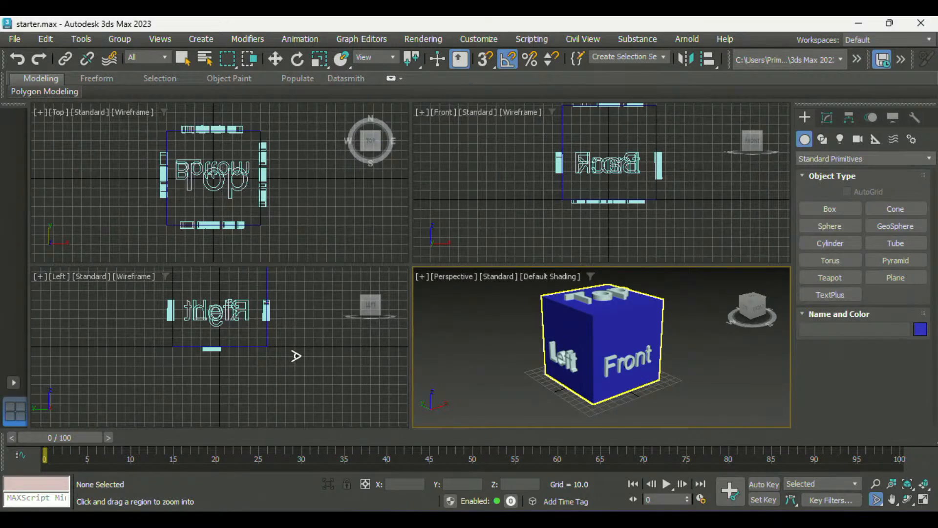
# Step: Maximize the Perspective viewport and restore the four-view layout, and zoom all viewports in together with Zoom All
pyautogui.click(922, 498)
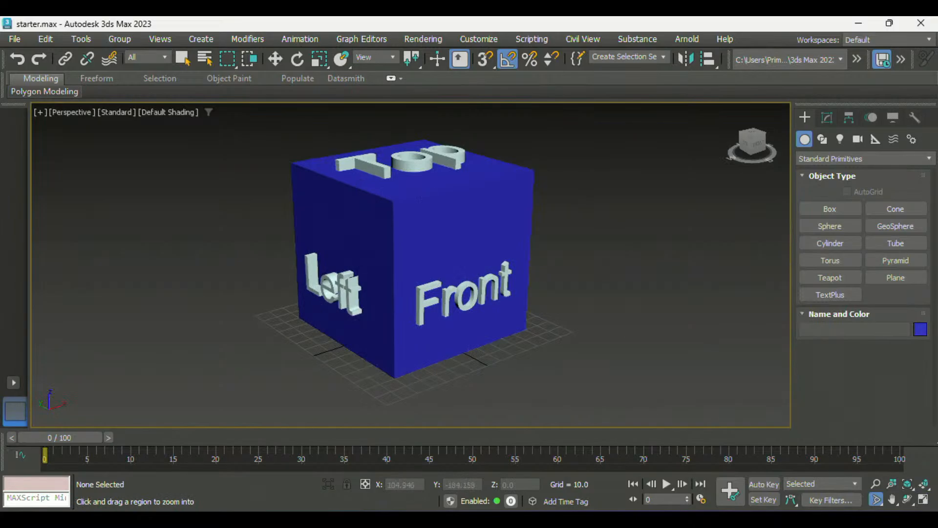
pyautogui.click(923, 499)
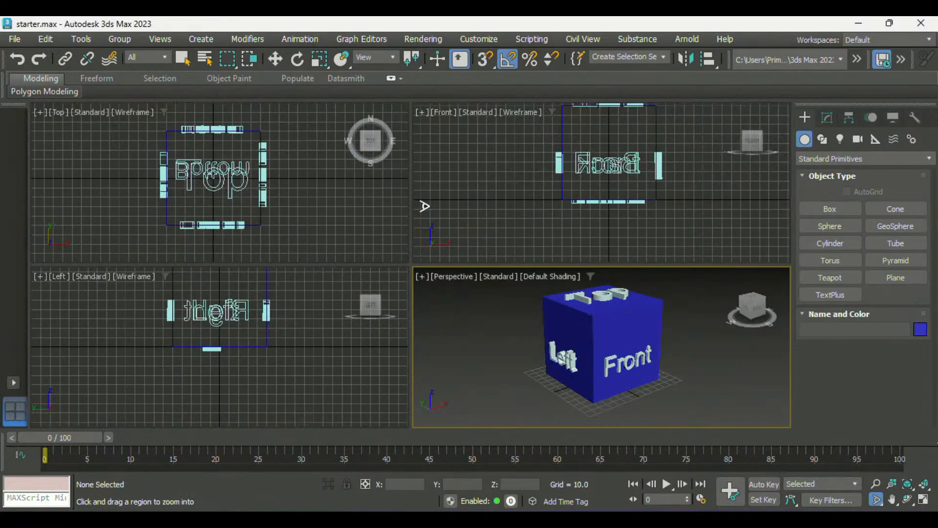
pyautogui.click(895, 487)
pyautogui.moveTo(608, 357); pyautogui.dragTo(608, 352)
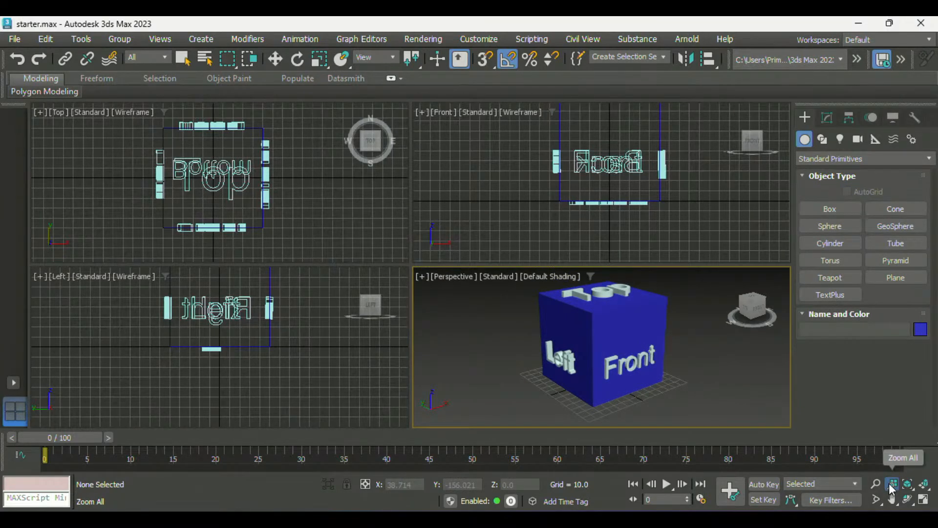
pyautogui.moveTo(673, 347); pyautogui.dragTo(672, 340)
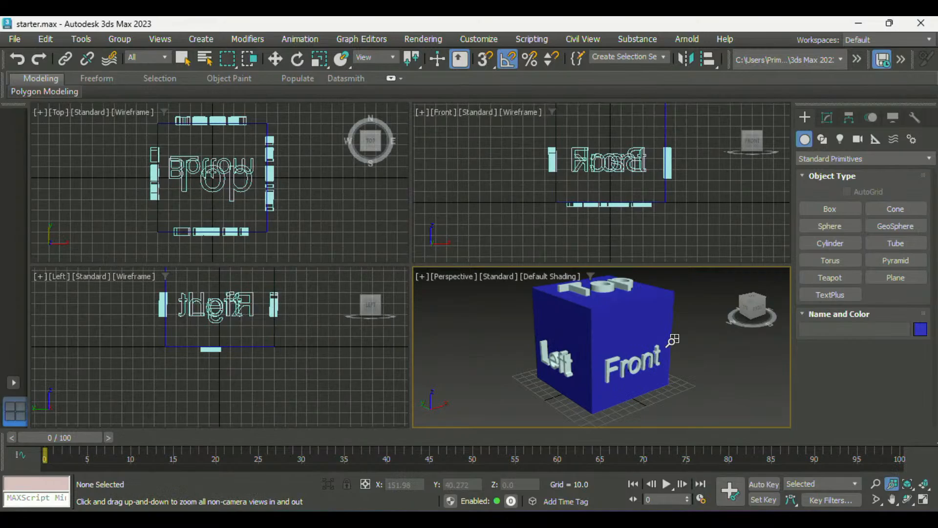
pyautogui.click(906, 494)
pyautogui.moveTo(584, 356)
pyautogui.mouseDown()
pyautogui.moveTo(610, 338)
pyautogui.moveTo(595, 357)
pyautogui.mouseUp()
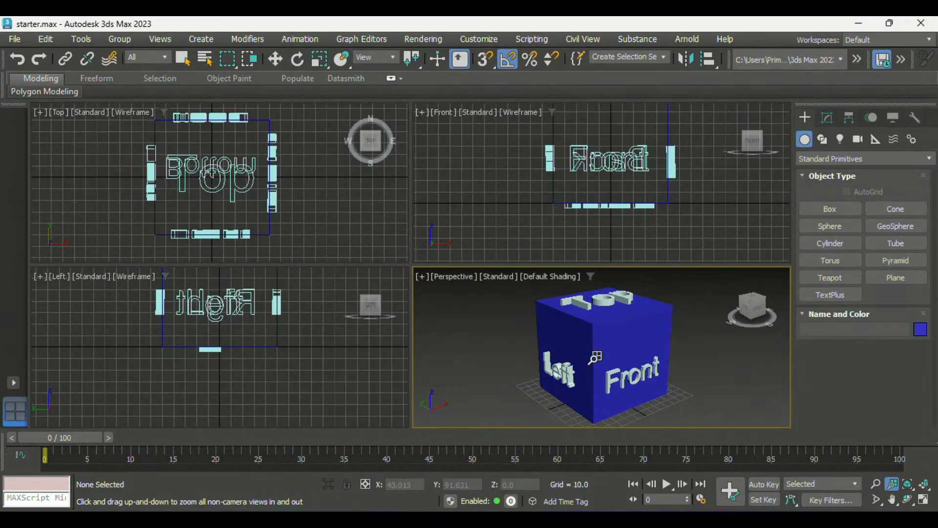
pyautogui.moveTo(595, 357); pyautogui.dragTo(595, 352)
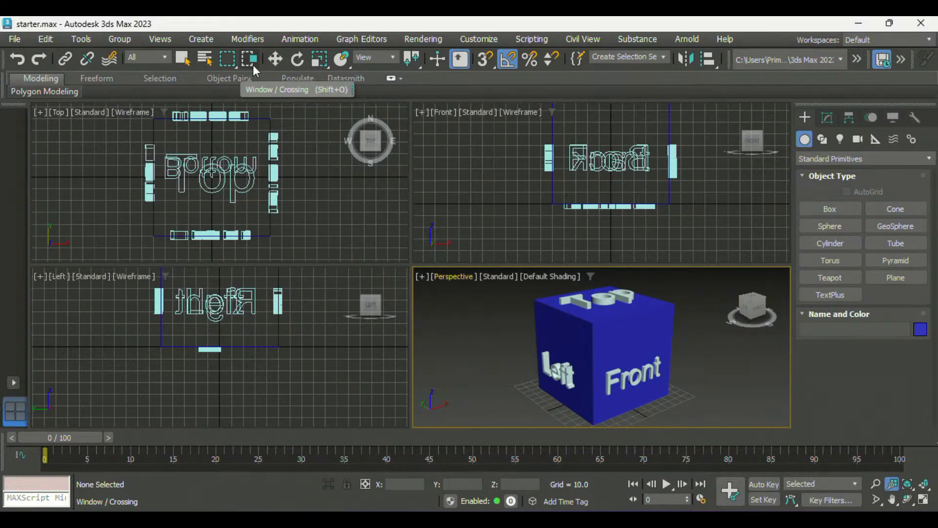
pyautogui.rightClick(458, 185)
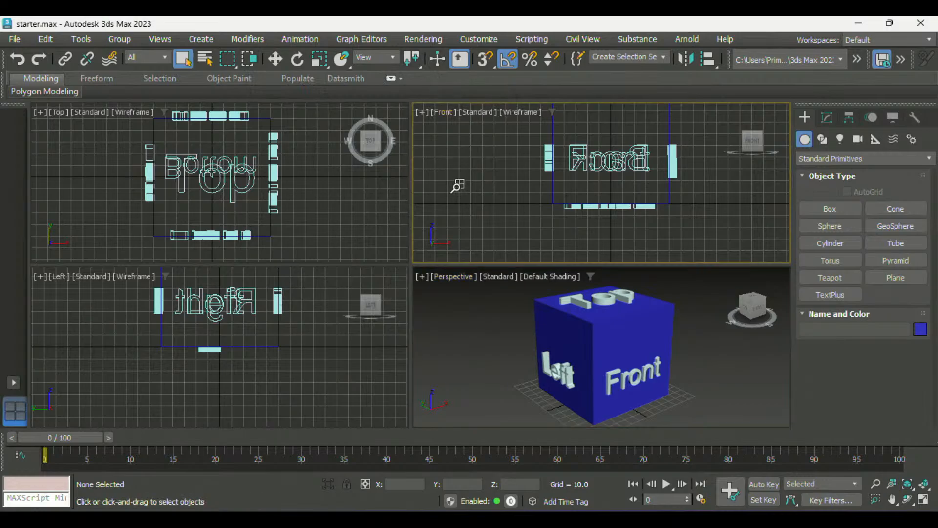
# Step: Select the labelled cube group, move it along the Y axis to about -20.2, and undo the move
pyautogui.click(598, 313)
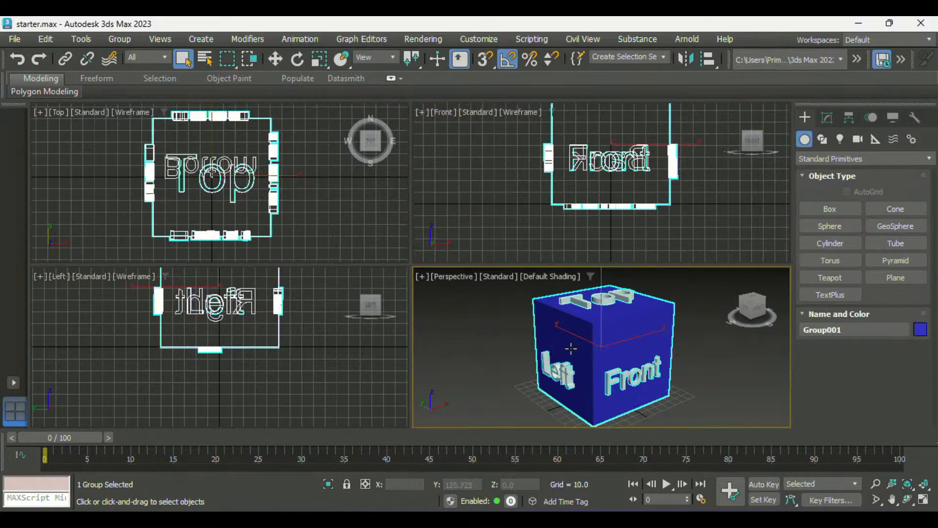
pyautogui.click(275, 59)
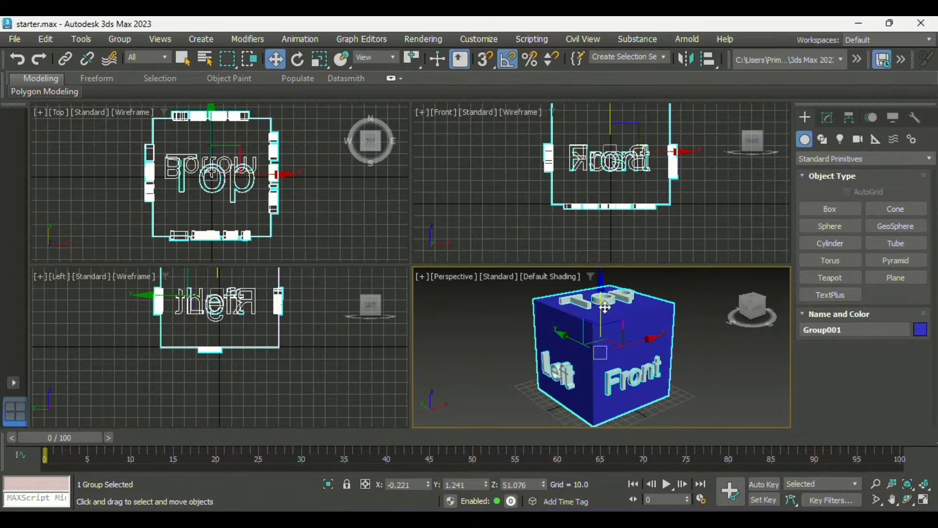
pyautogui.moveTo(569, 345); pyautogui.dragTo(742, 350)
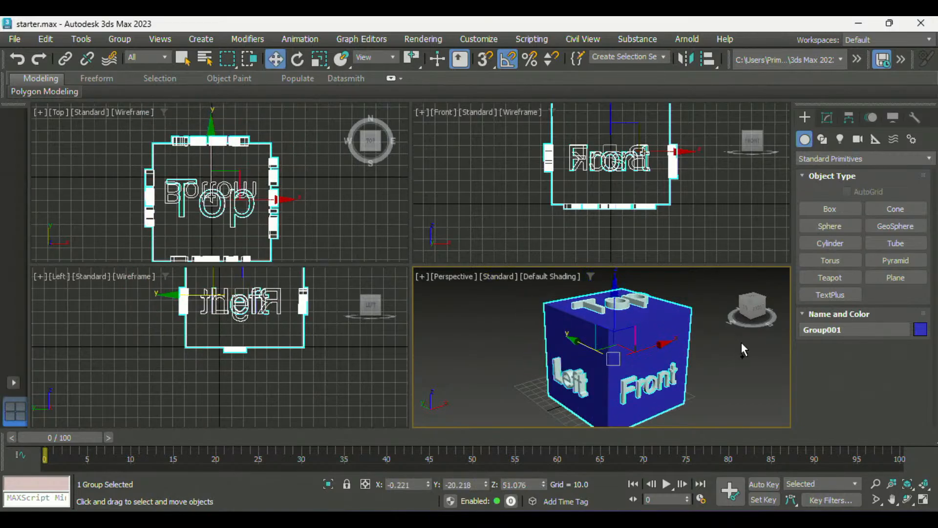
pyautogui.hotkey('ctrl', 'z')
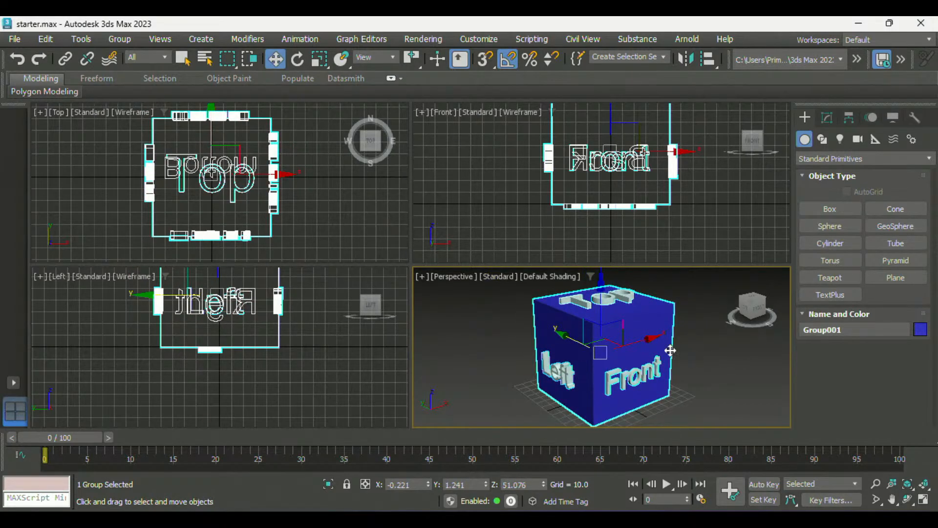
# Step: Rotate the labelled cube group in the Perspective view, tilting it to about -25 degrees on X, and undo the rotation
pyautogui.click(296, 61)
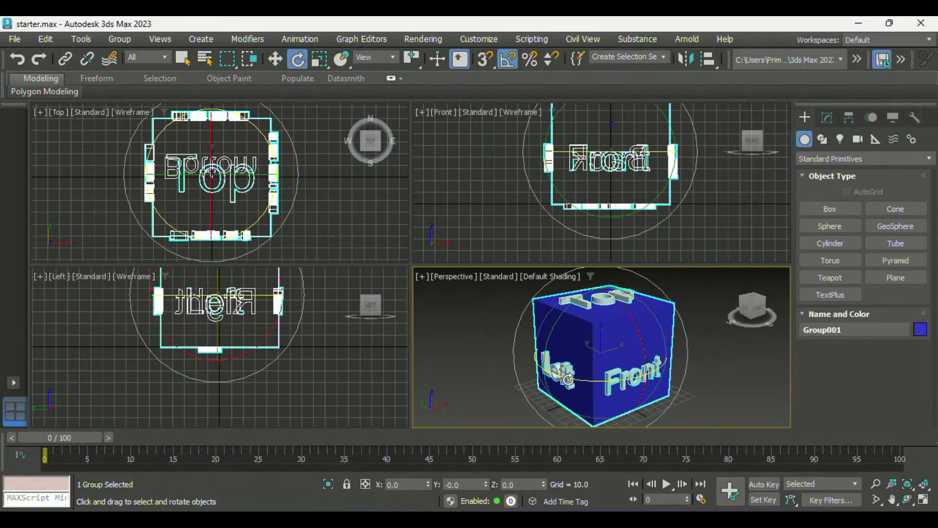
pyautogui.moveTo(572, 377); pyautogui.dragTo(590, 377)
pyautogui.moveTo(635, 318); pyautogui.dragTo(632, 295)
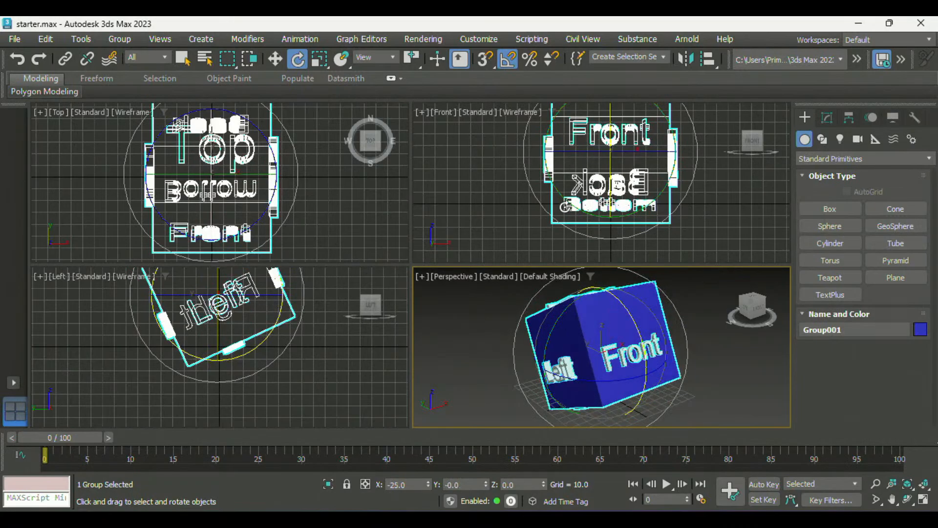
pyautogui.click(566, 206)
pyautogui.hotkey('ctrl', 'z')
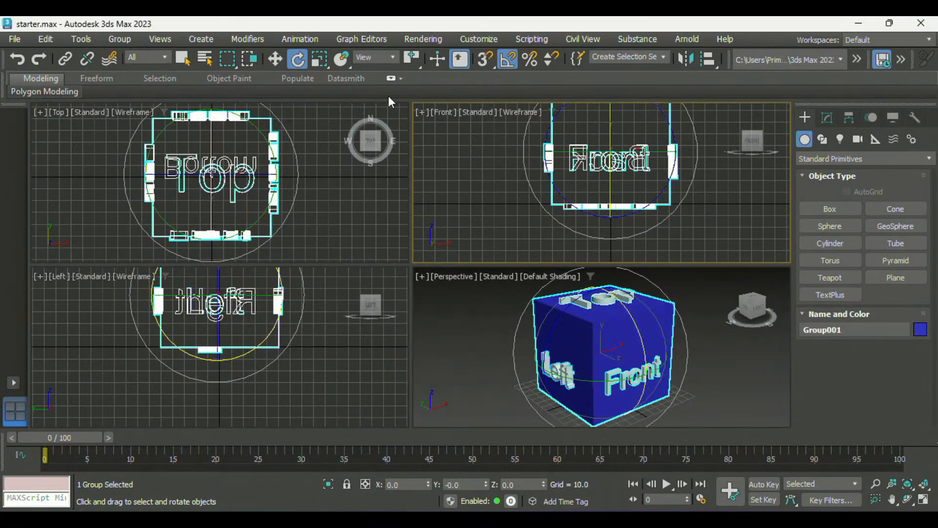
# Step: Scale the labelled cube group uniformly to about 119 percent and undo the scaling
pyautogui.click(321, 60)
pyautogui.moveTo(611, 343); pyautogui.dragTo(614, 333)
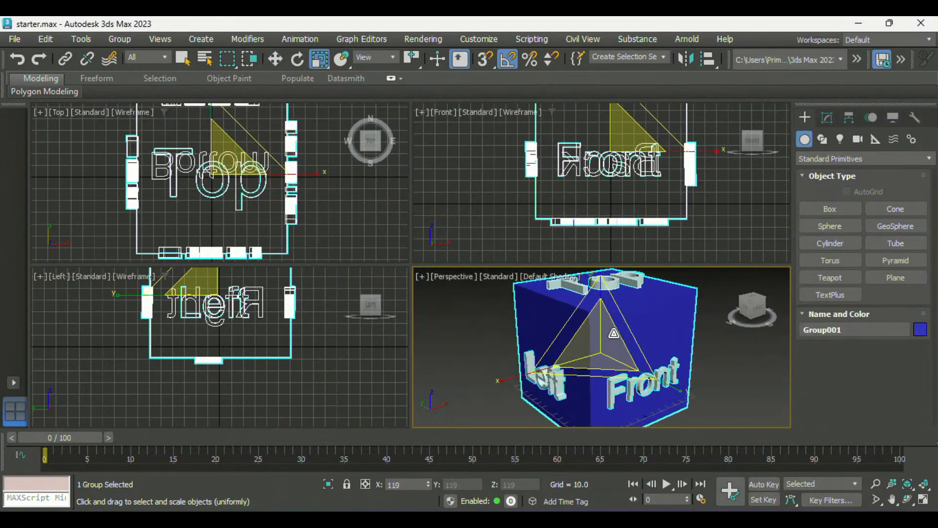
pyautogui.hotkey('ctrl', 'z')
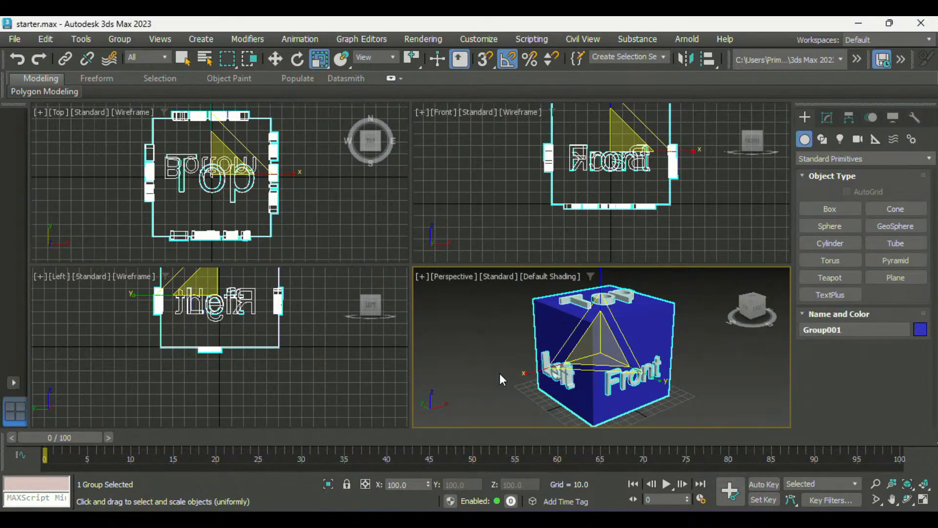
# Step: Look through the Shapes, Lights and Cameras creation categories, including the list of shape types, and return to Geometry
pyautogui.click(823, 140)
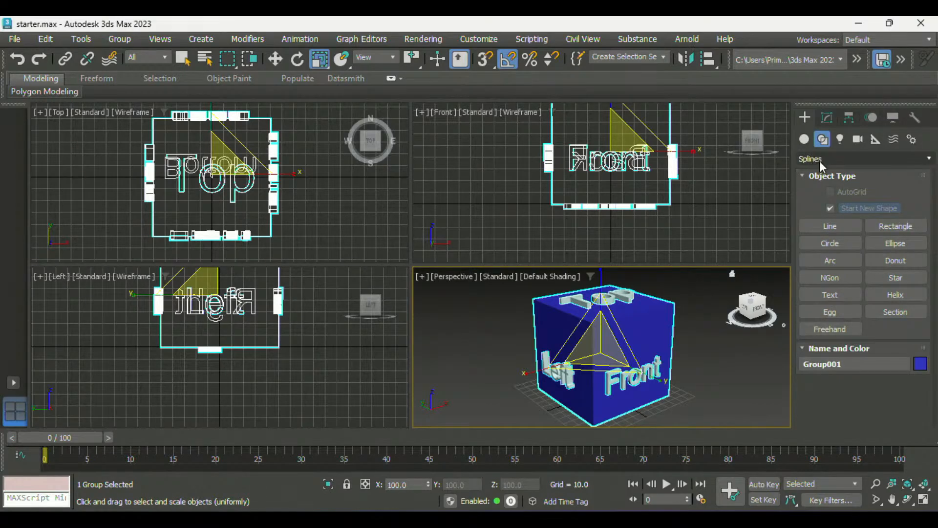
pyautogui.click(819, 161)
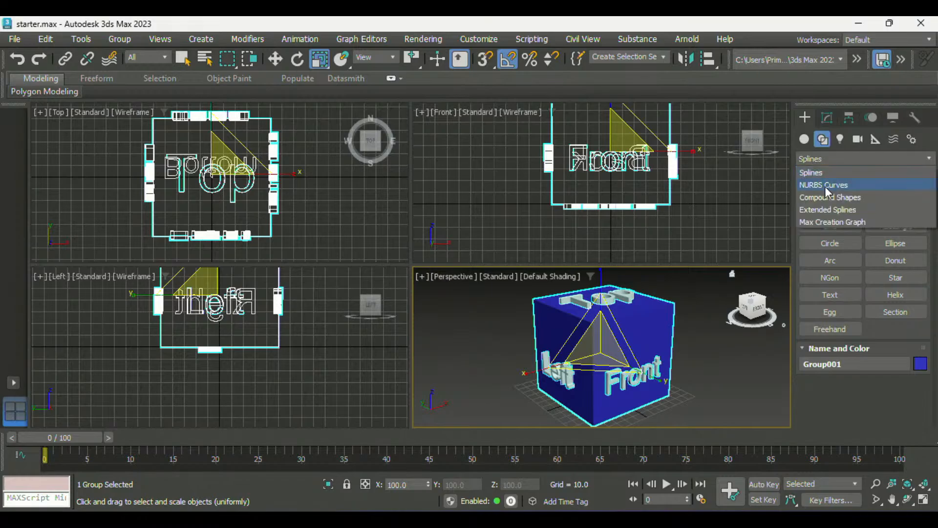
pyautogui.click(840, 143)
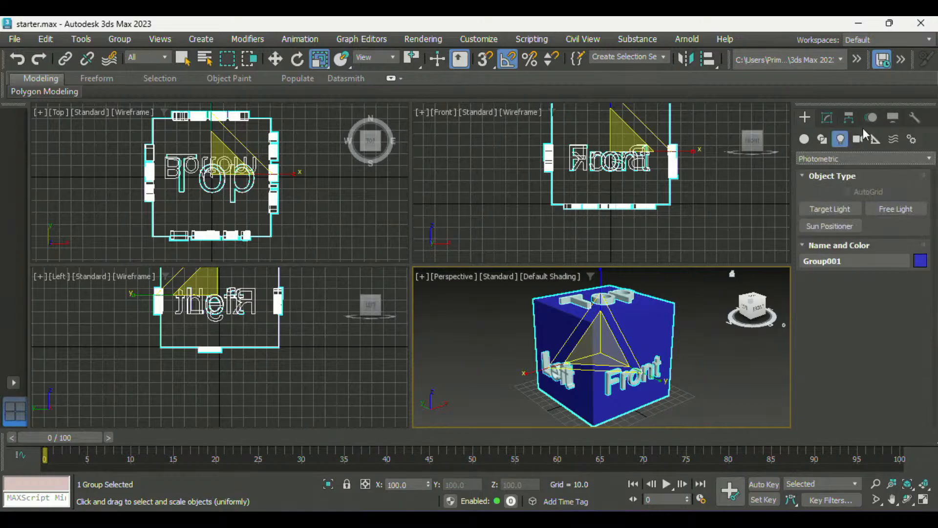
pyautogui.click(858, 142)
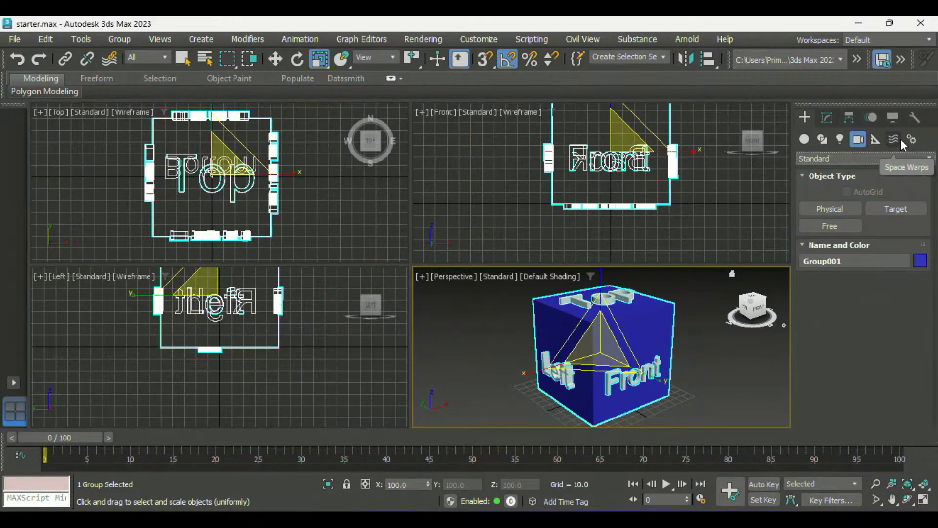
pyautogui.click(802, 141)
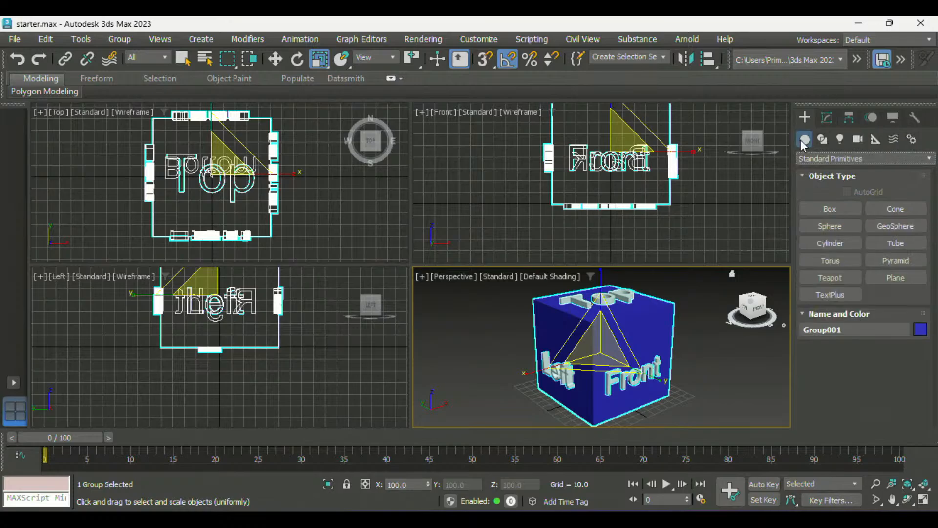
# Step: Reset the scene to an empty untitled one
pyautogui.click(18, 39)
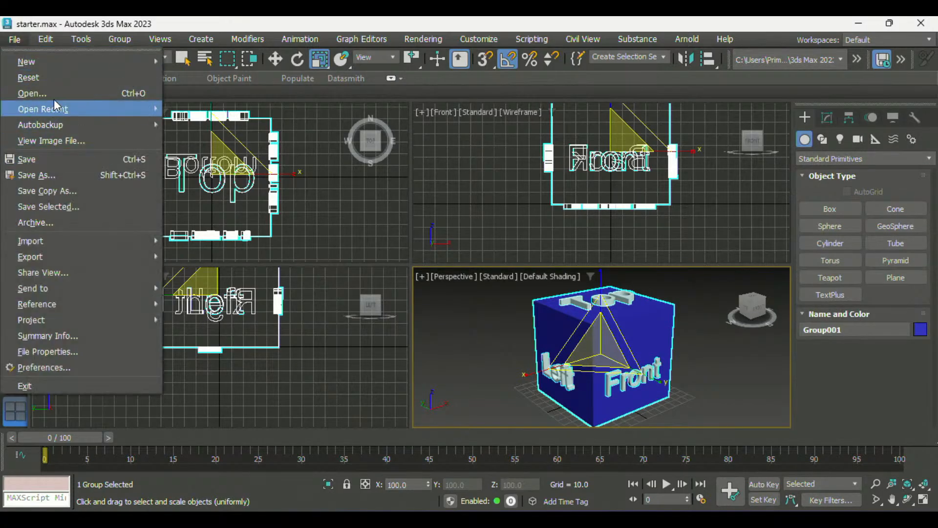
pyautogui.click(52, 77)
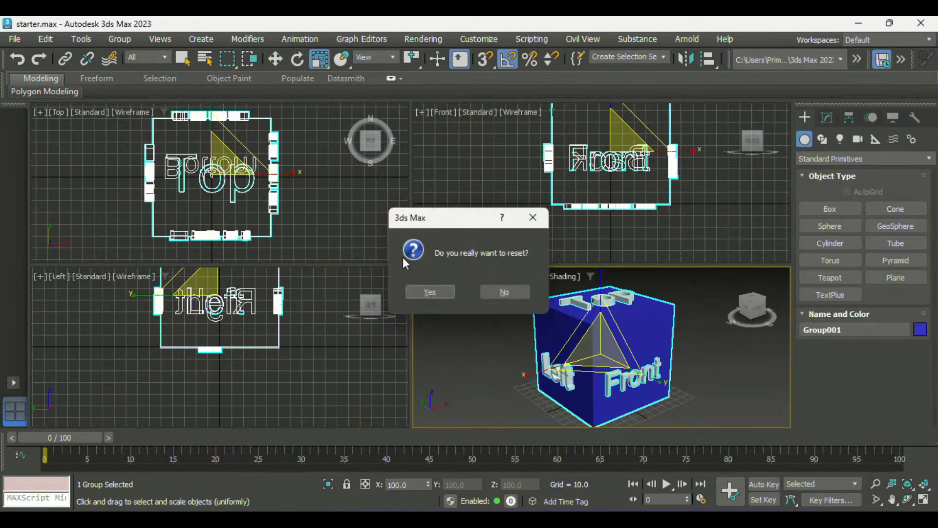
pyautogui.click(436, 290)
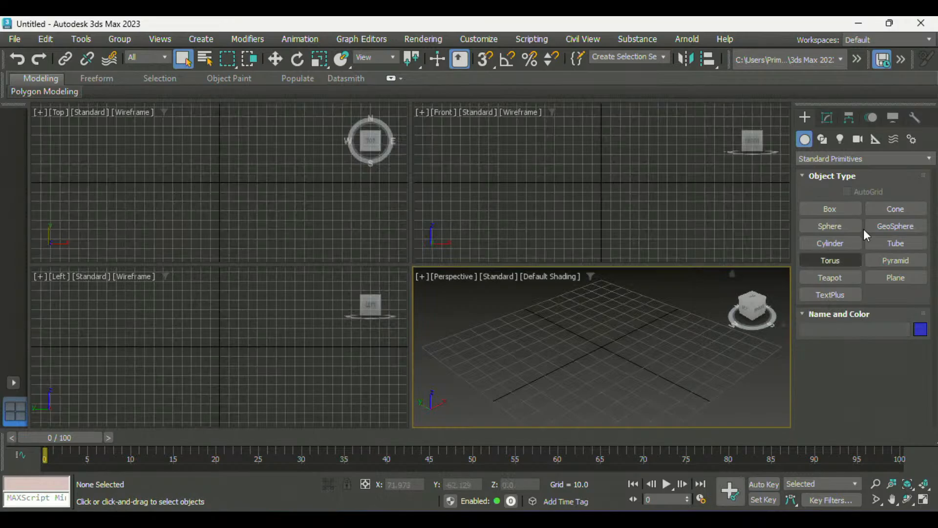
# Step: Create a box about 45.6 long, 34.9 wide and 35.6 high beside the grid in the Perspective view
pyautogui.click(826, 209)
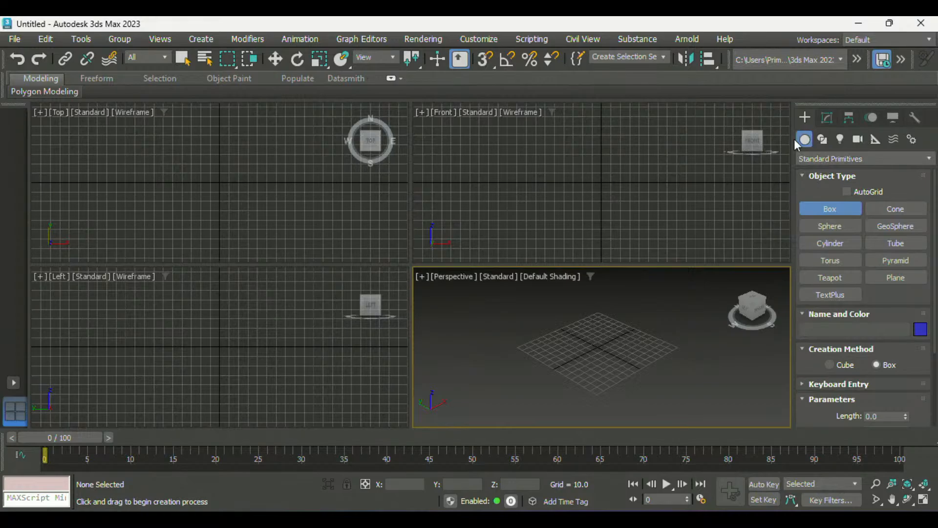
pyautogui.click(813, 156)
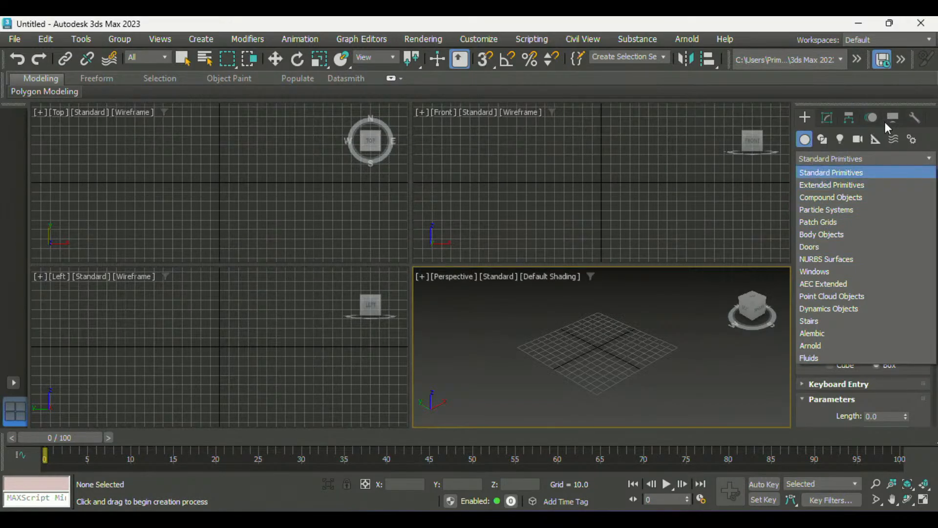
pyautogui.click(929, 148)
pyautogui.click(830, 209)
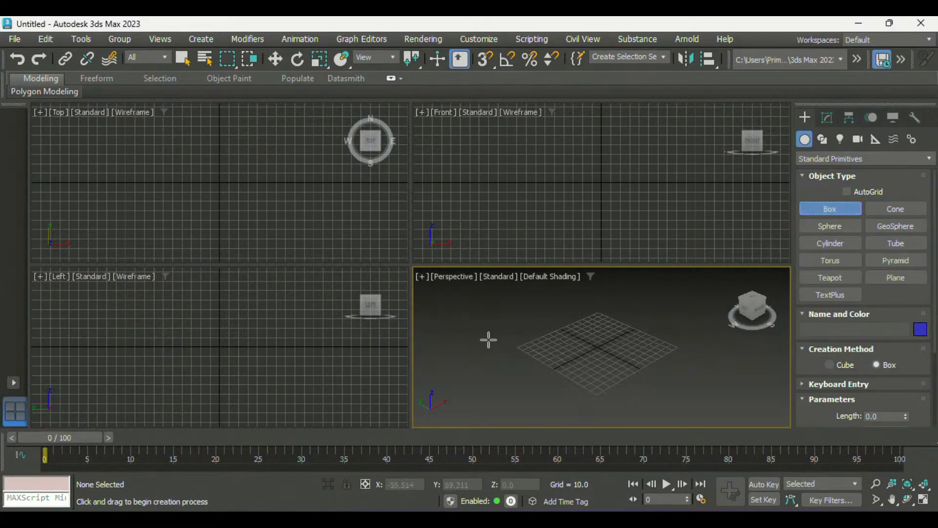
pyautogui.moveTo(489, 340); pyautogui.dragTo(459, 365)
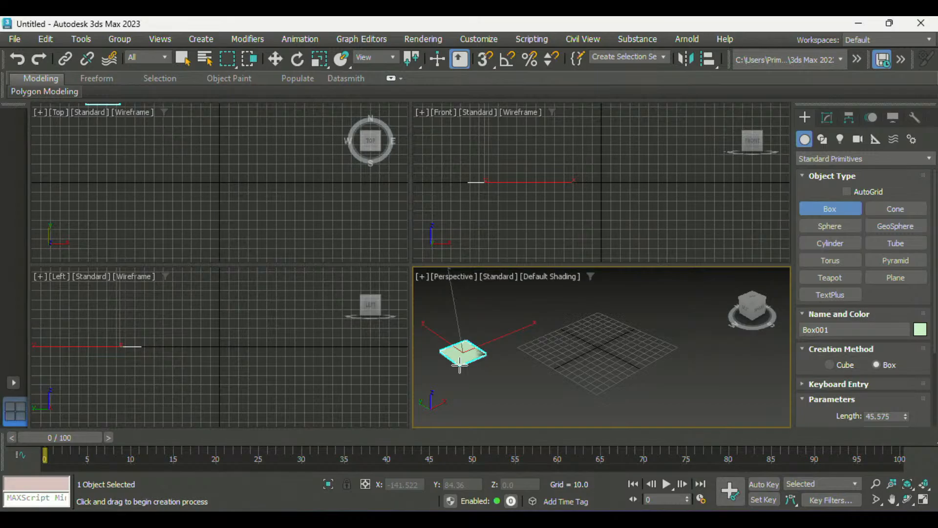
pyautogui.click(464, 322)
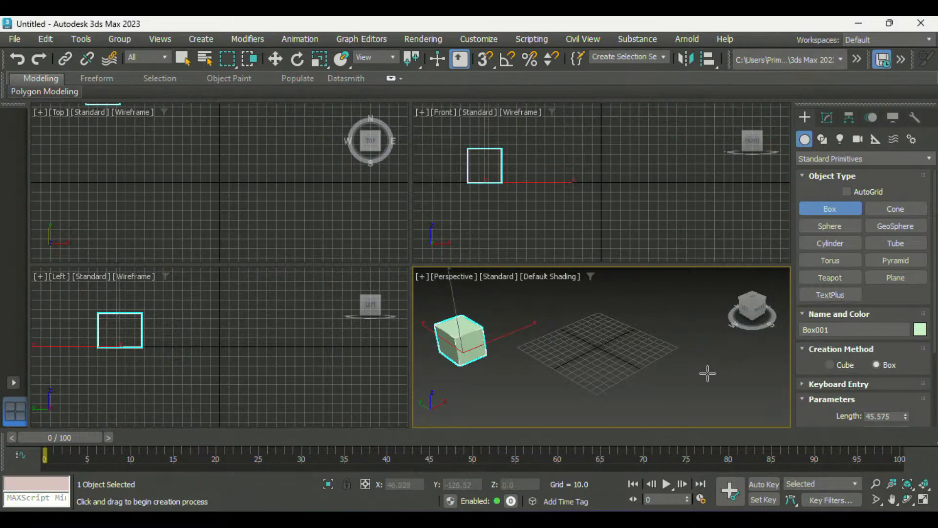
# Step: Set the box's length, width and height to 30 each, and collapse the Parameters and Creation Method rollouts
pyautogui.moveTo(676, 412)
pyautogui.mouseDown(button='middle')
pyautogui.moveTo(724, 401)
pyautogui.moveTo(677, 406)
pyautogui.mouseUp(button='middle')
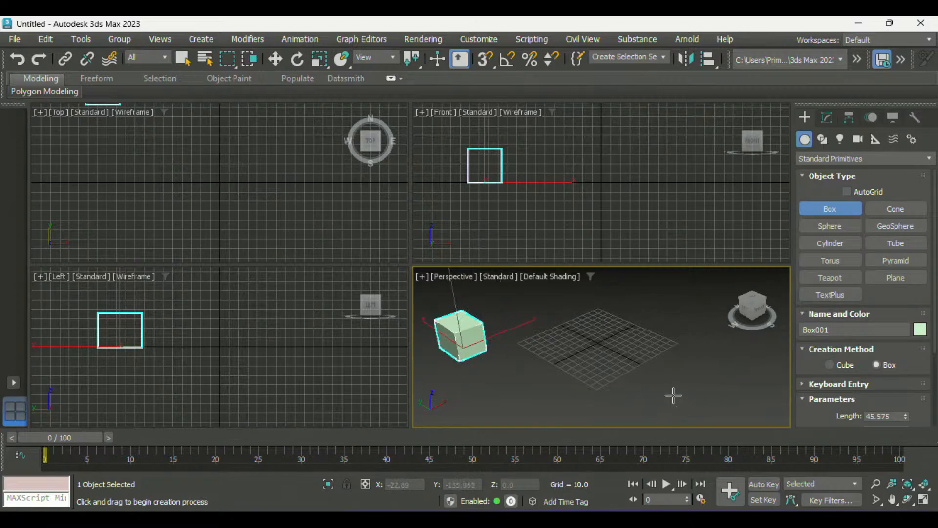
pyautogui.moveTo(673, 396); pyautogui.dragTo(683, 400, button='middle')
pyautogui.scroll(-3, 814, 403)
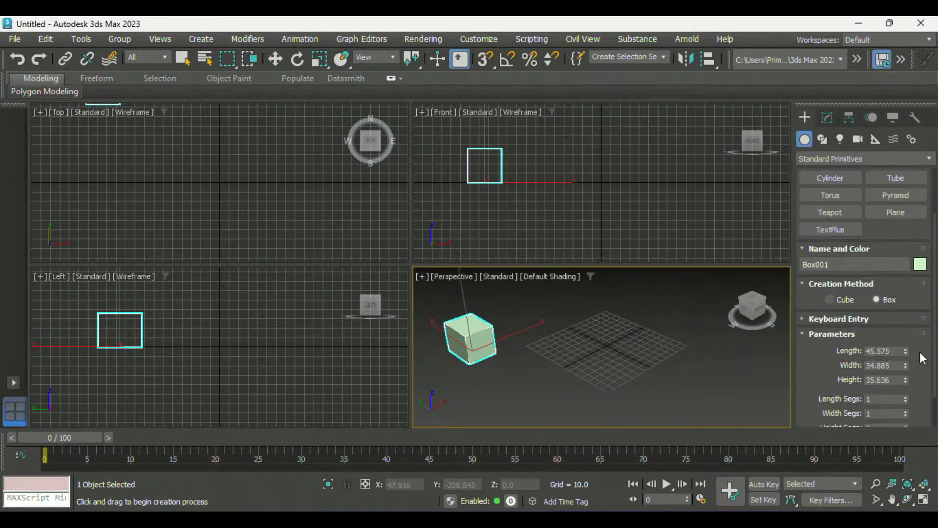
pyautogui.click(906, 349)
pyautogui.moveTo(905, 353); pyautogui.dragTo(905, 367)
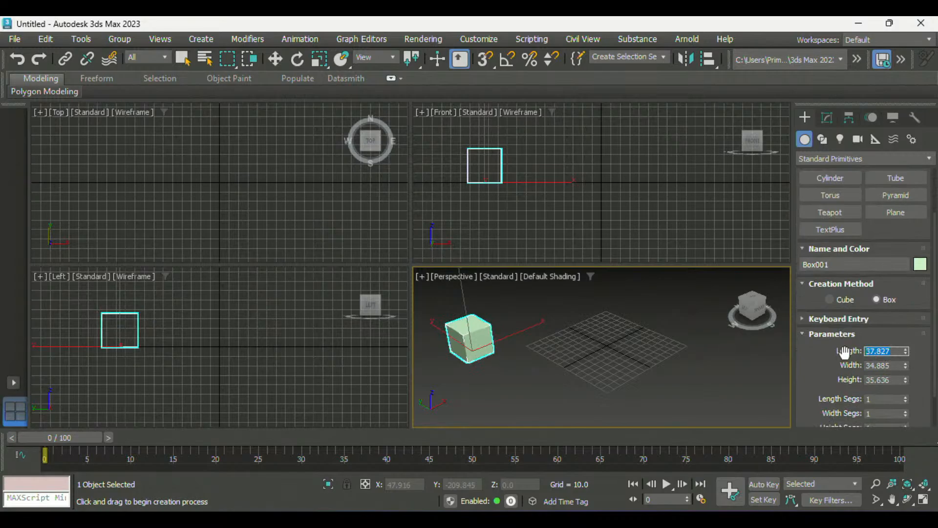
pyautogui.write('30')
pyautogui.press('Tab')
pyautogui.write('30')
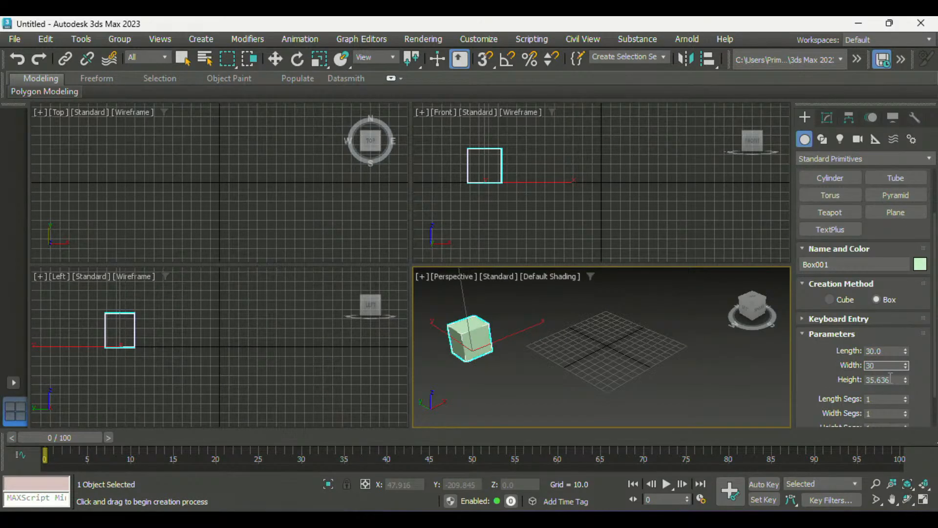
pyautogui.press('Tab')
pyautogui.write('30')
pyautogui.click(808, 338)
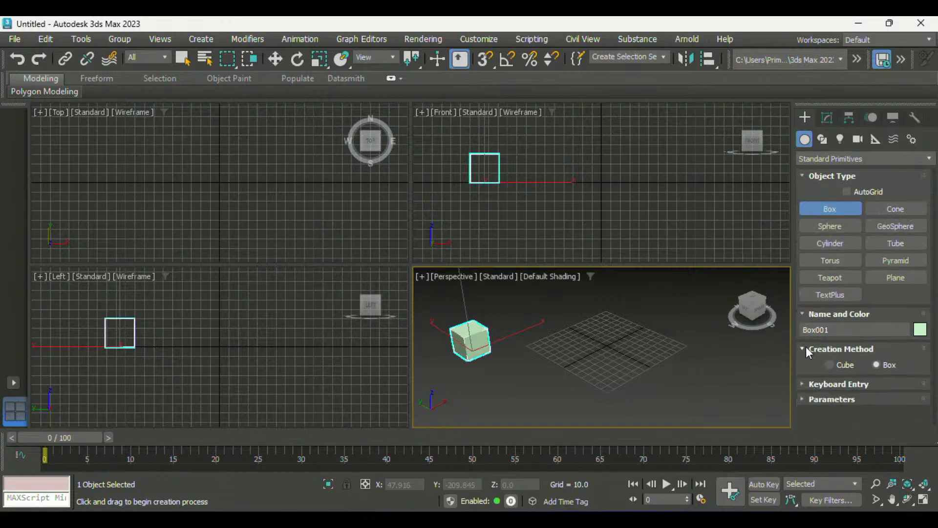
pyautogui.click(806, 348)
# Step: Draw a long narrow box and a larger box in front of the first one, and remove both
pyautogui.moveTo(469, 377); pyautogui.dragTo(505, 416)
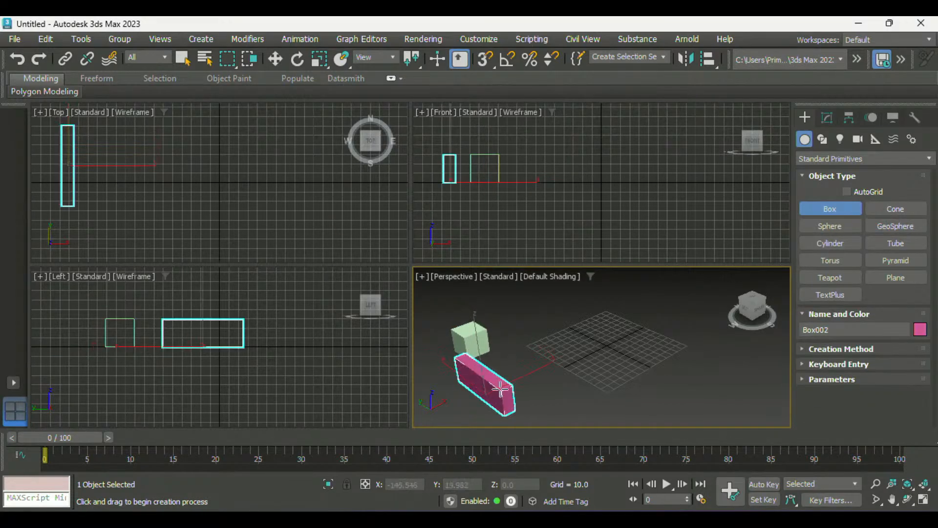
pyautogui.click(499, 389)
pyautogui.moveTo(544, 377); pyautogui.dragTo(513, 397)
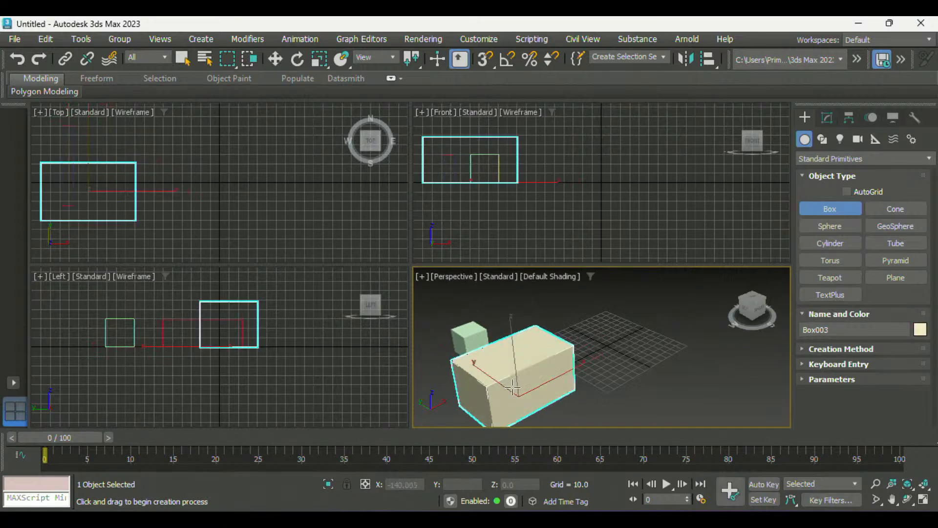
pyautogui.rightClick(633, 335)
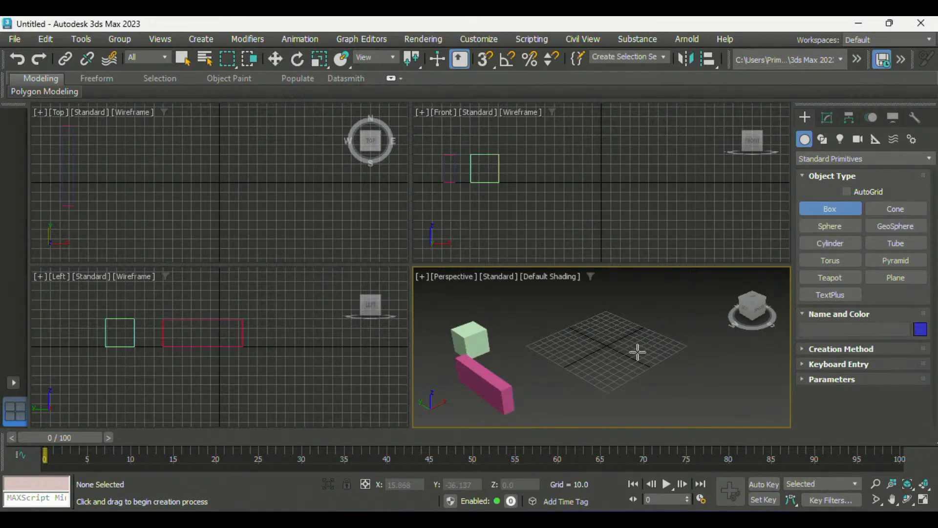
pyautogui.hotkey('ctrl', 'z')
pyautogui.hotkey('ctrl', 'z')
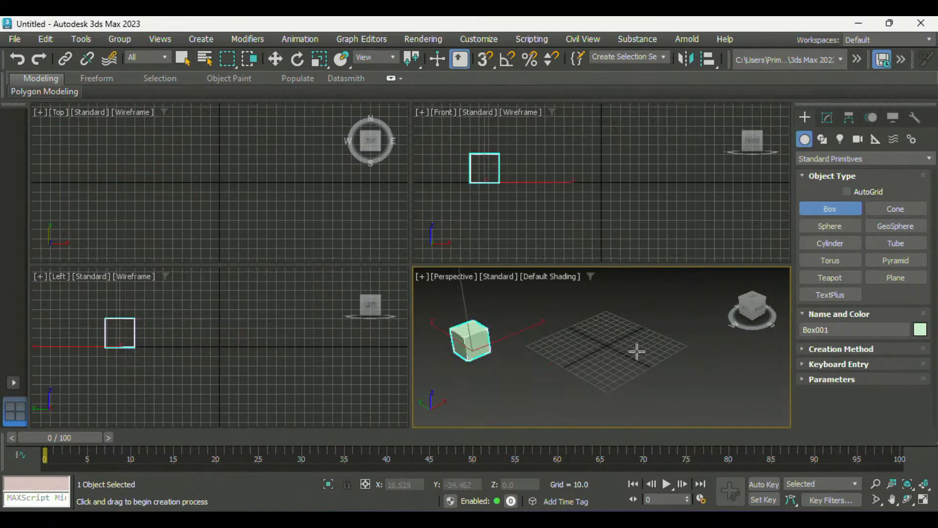
# Step: Create a cone with a base radius of about 31.5 behind the box, tapering almost to a point
pyautogui.click(903, 209)
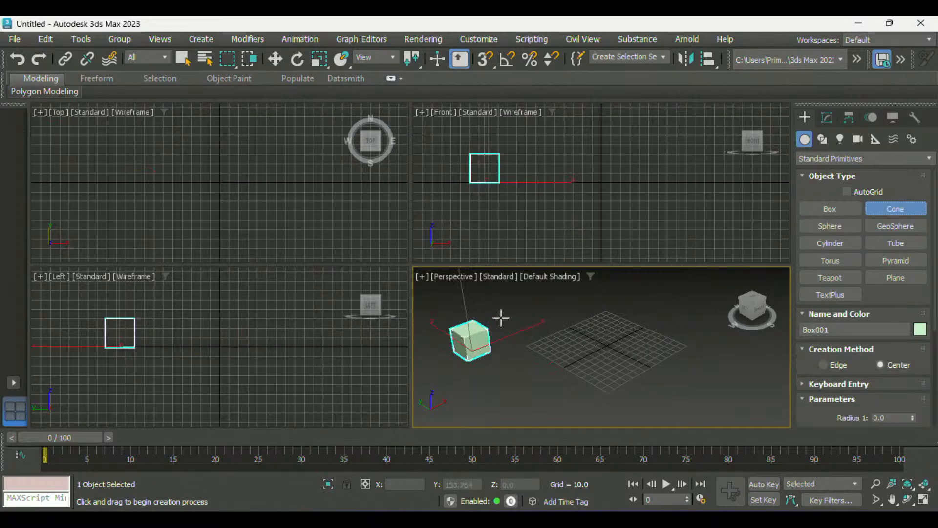
pyautogui.moveTo(528, 320); pyautogui.dragTo(535, 331)
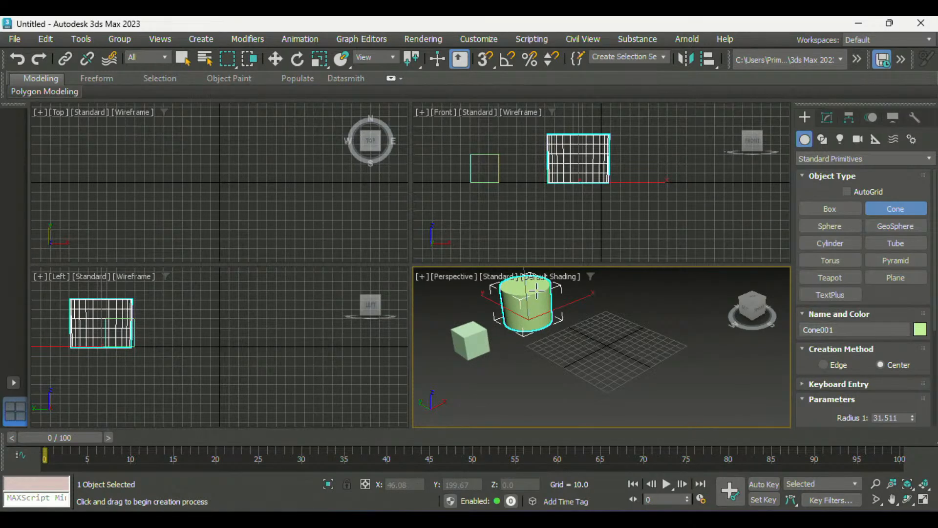
pyautogui.click(537, 290)
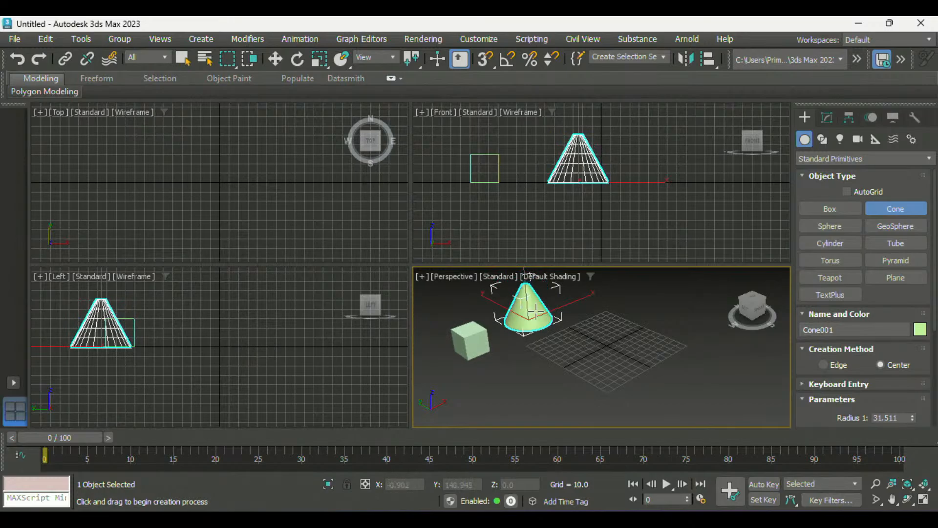
pyautogui.click(537, 311)
# Step: Create a sphere beside the cone and a geosphere with a radius of about 25.5 in front of the box
pyautogui.click(830, 226)
pyautogui.moveTo(639, 317); pyautogui.dragTo(646, 346, button='middle')
pyautogui.moveTo(605, 319); pyautogui.dragTo(631, 322)
pyautogui.click(894, 226)
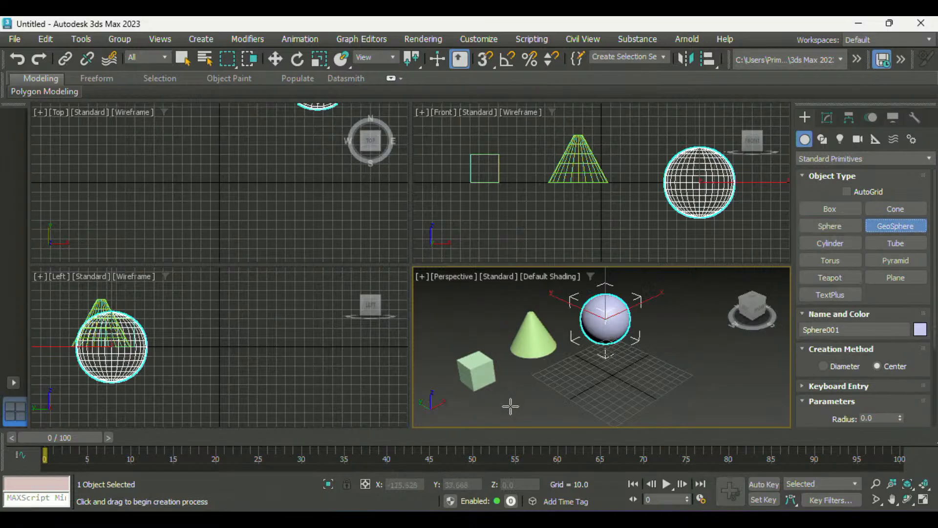
pyautogui.moveTo(511, 406); pyautogui.dragTo(511, 406)
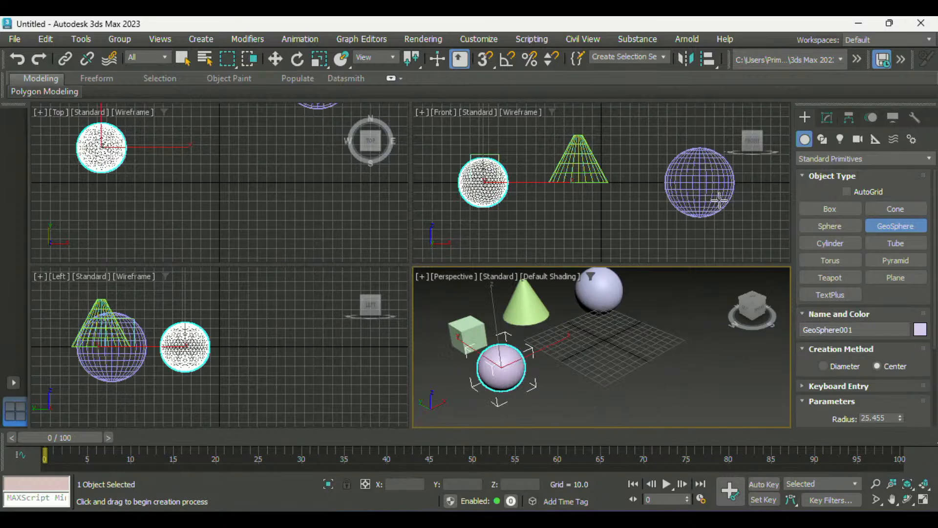
# Step: Create a cylinder with a radius of about 30.5 between the geosphere and the sphere
pyautogui.click(830, 243)
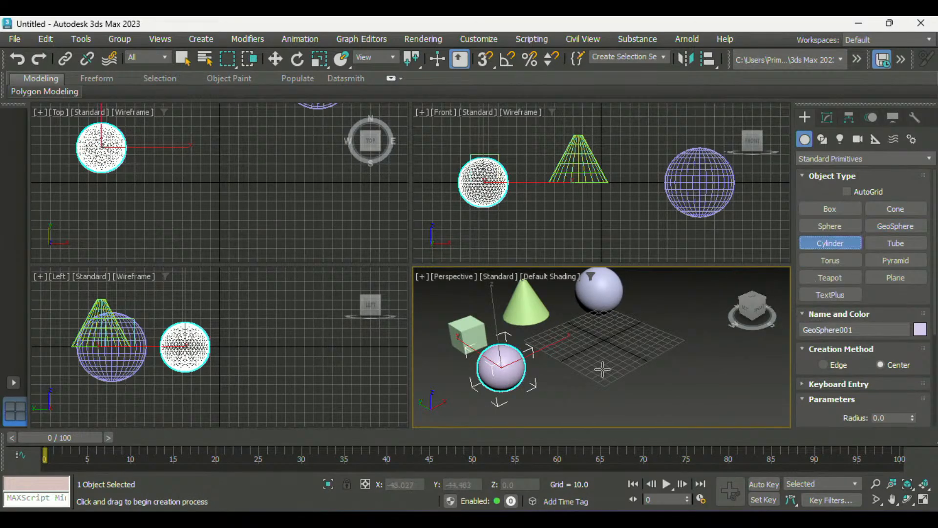
pyautogui.moveTo(570, 342); pyautogui.dragTo(589, 368)
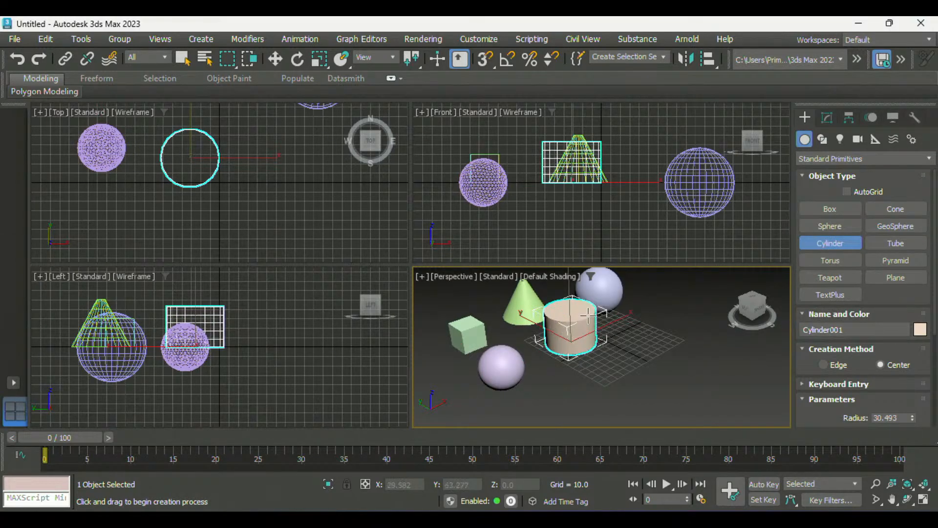
pyautogui.click(588, 316)
# Step: Create a low tube with an outer radius of about 25 on the far side of the cylinder
pyautogui.click(896, 243)
pyautogui.moveTo(640, 314); pyautogui.dragTo(641, 323)
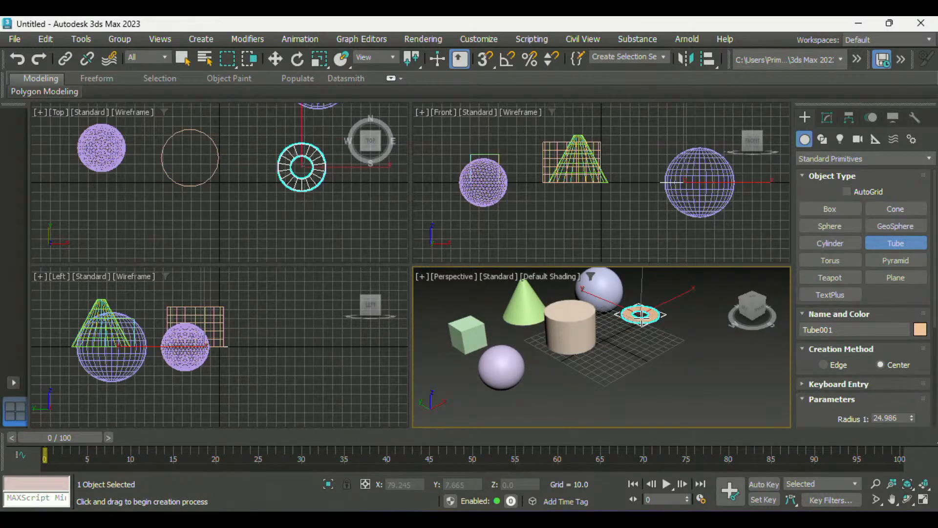
pyautogui.click(641, 320)
pyautogui.click(642, 311)
# Step: Create a torus with a first radius of about 18.4 in front of the cylinder and a teapot with a radius of about 25.1 beside it
pyautogui.click(846, 264)
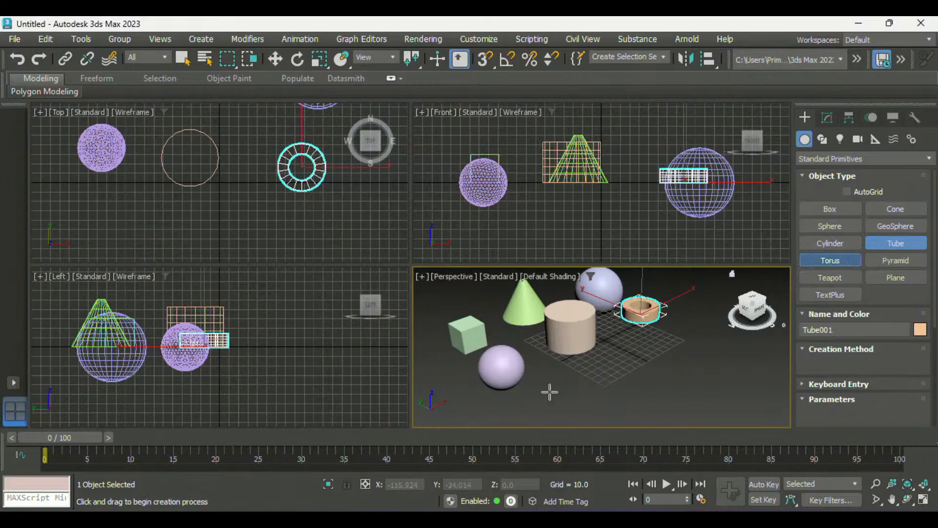
pyautogui.moveTo(568, 387); pyautogui.dragTo(572, 398)
pyautogui.click(571, 397)
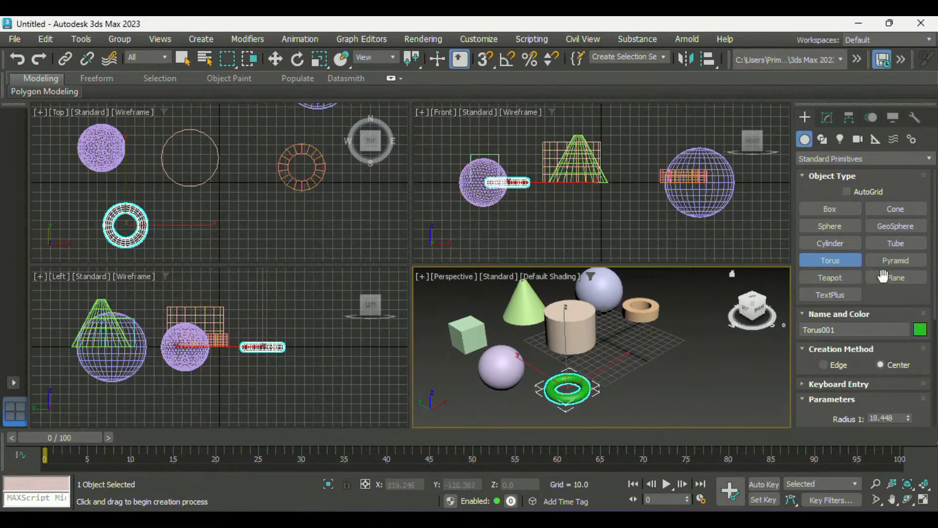
pyautogui.click(830, 277)
pyautogui.moveTo(631, 357); pyautogui.dragTo(630, 375)
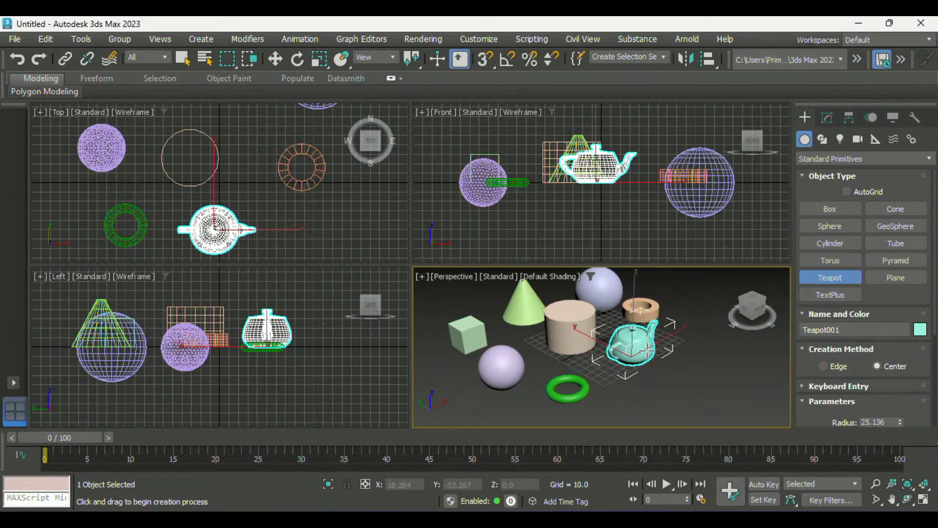
# Step: Create a large plane about 481 long on the ground, starting near the teapot
pyautogui.moveTo(647, 350); pyautogui.dragTo(619, 346, button='middle')
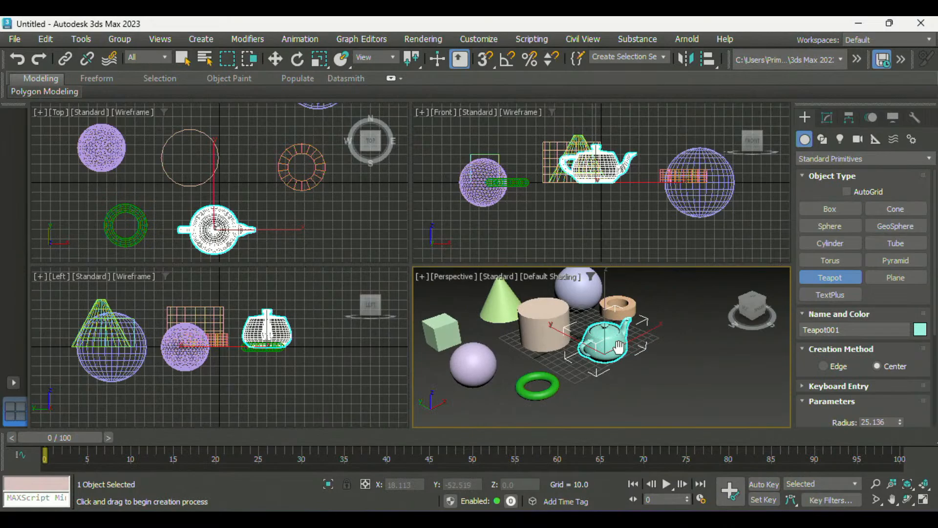
pyautogui.scroll(-1, 619, 346)
pyautogui.click(906, 274)
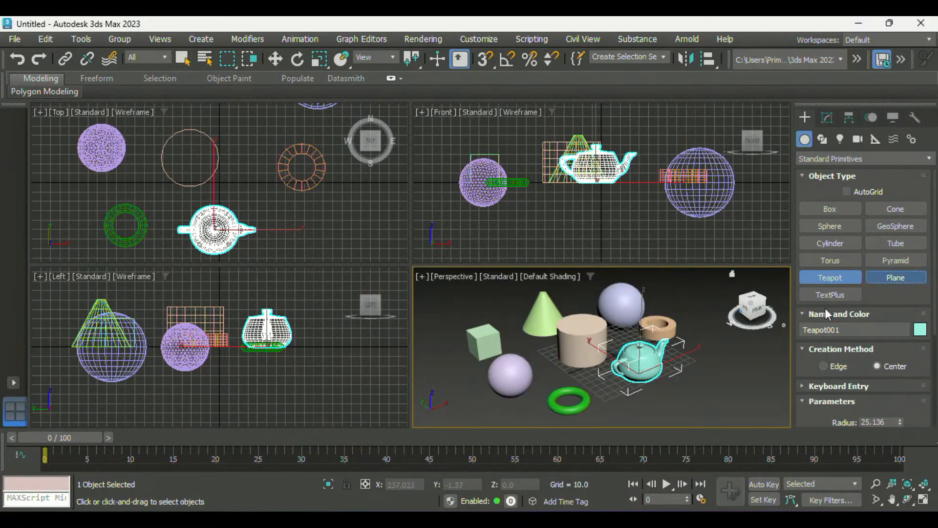
pyautogui.scroll(-3, 637, 344)
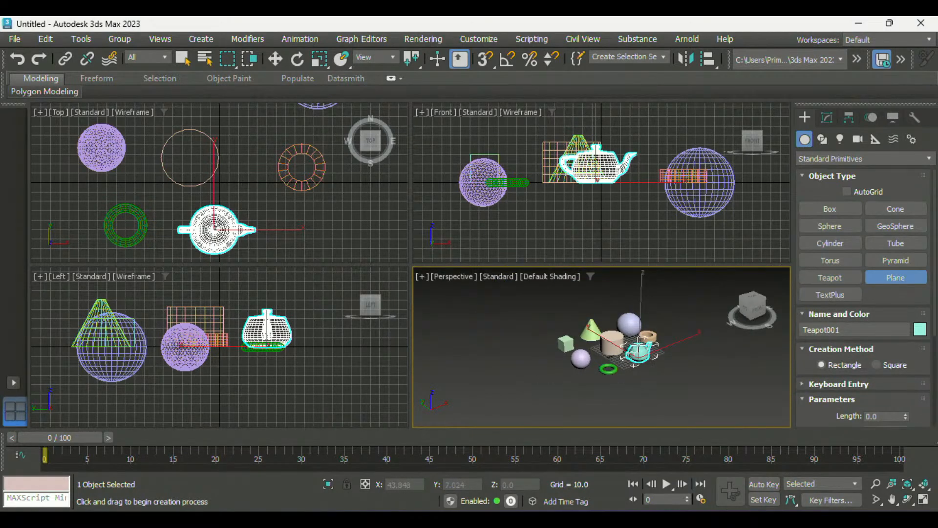
pyautogui.moveTo(639, 344); pyautogui.dragTo(525, 411)
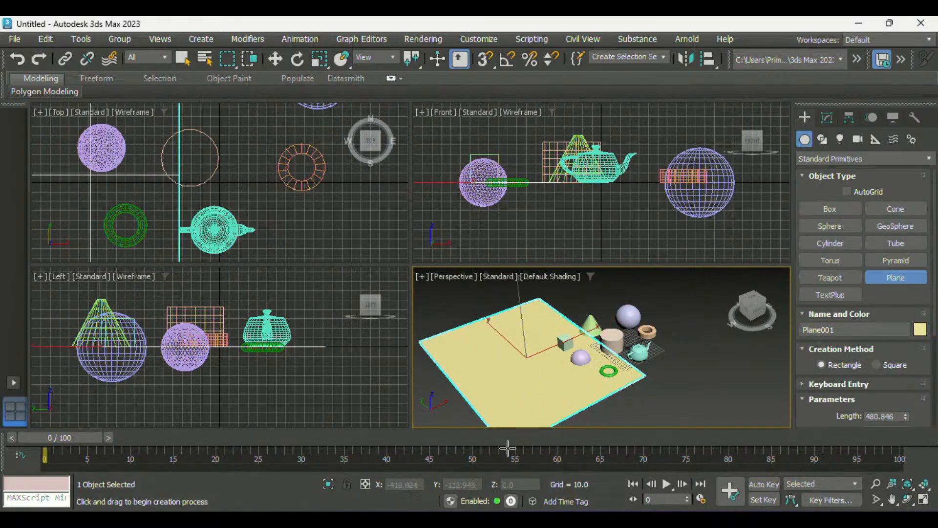
# Step: Move the plane along X and Y to about X -27.3, Y 51.8 so it lies under all the primitives
pyautogui.press('w')
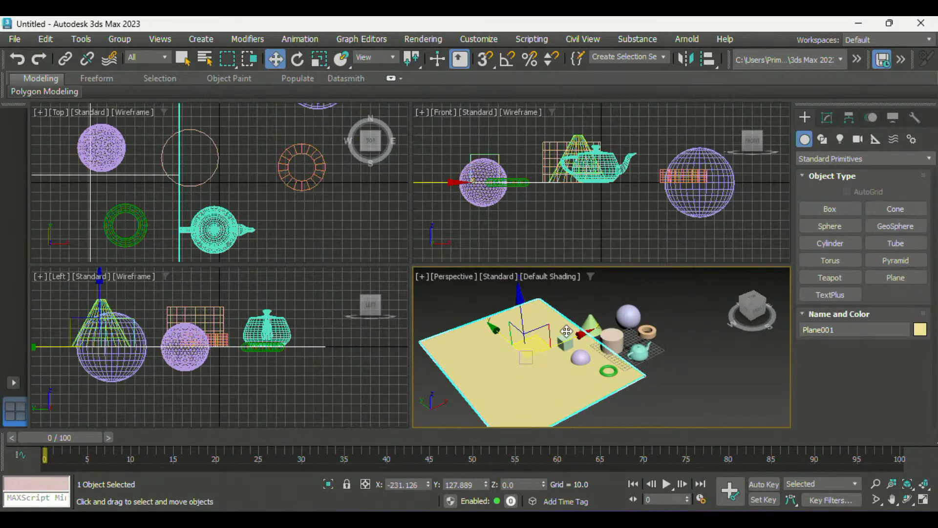
pyautogui.moveTo(570, 335); pyautogui.dragTo(629, 317)
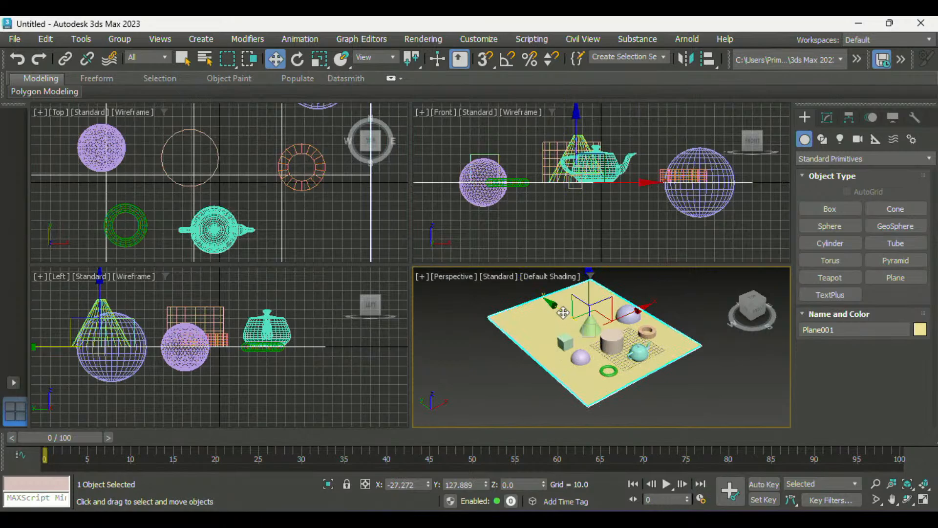
pyautogui.moveTo(561, 313); pyautogui.dragTo(578, 326)
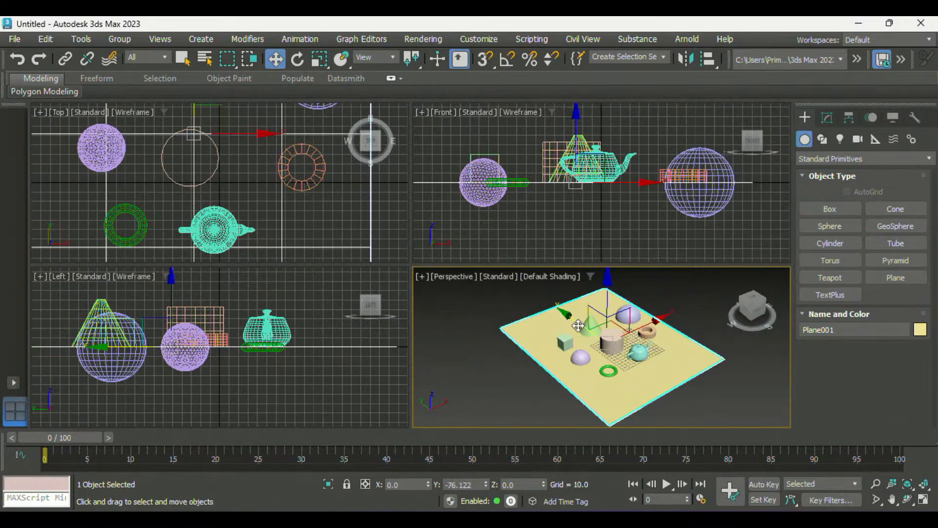
pyautogui.scroll(2, 578, 325)
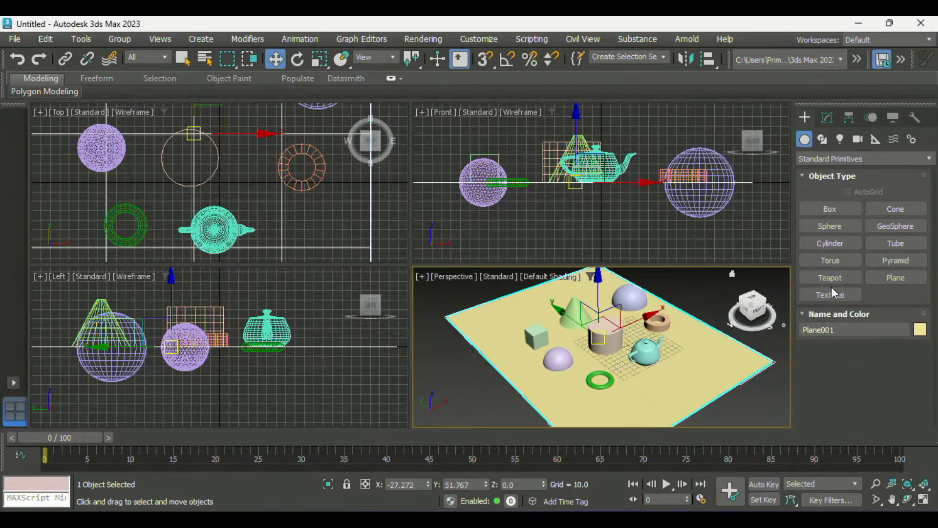
# Step: Try to draw a pivot door about 95.6 wide in front of the teapot, and show the Compound Objects category
pyautogui.click(852, 158)
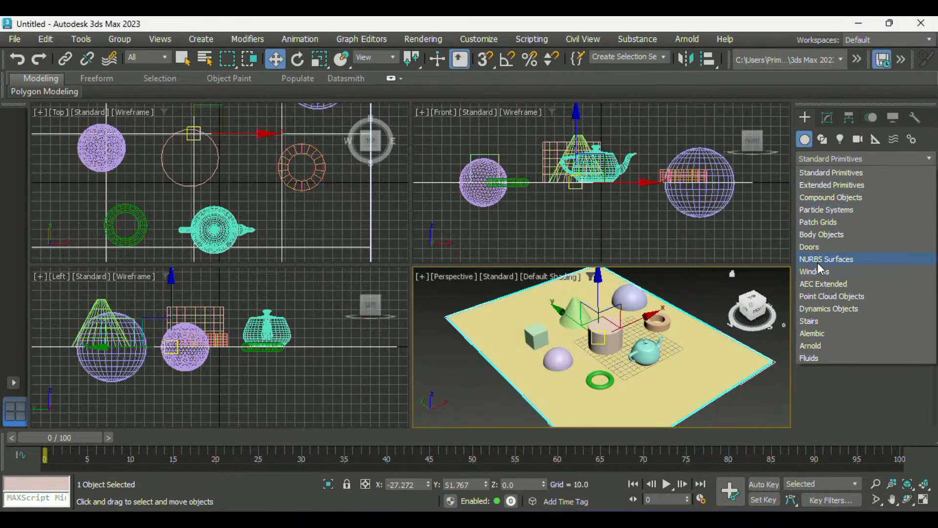
pyautogui.click(816, 246)
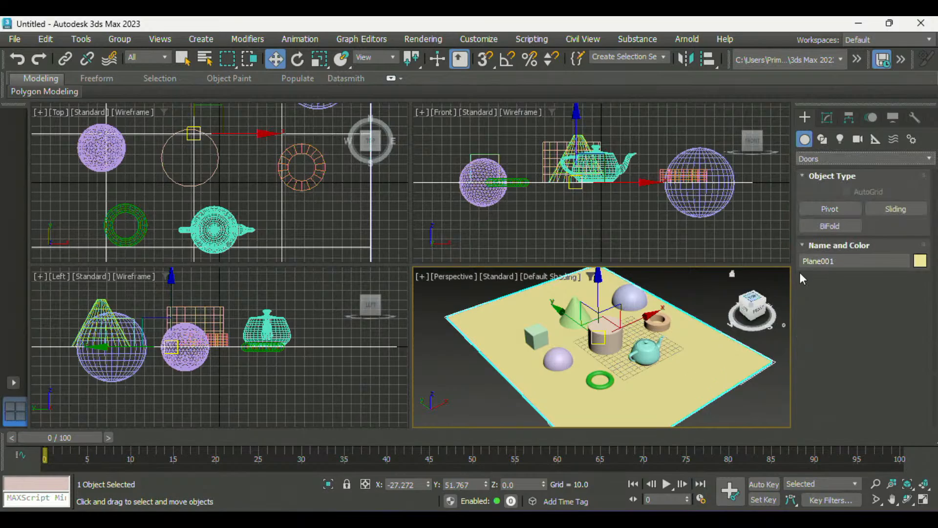
pyautogui.click(829, 209)
pyautogui.moveTo(642, 392); pyautogui.dragTo(684, 370)
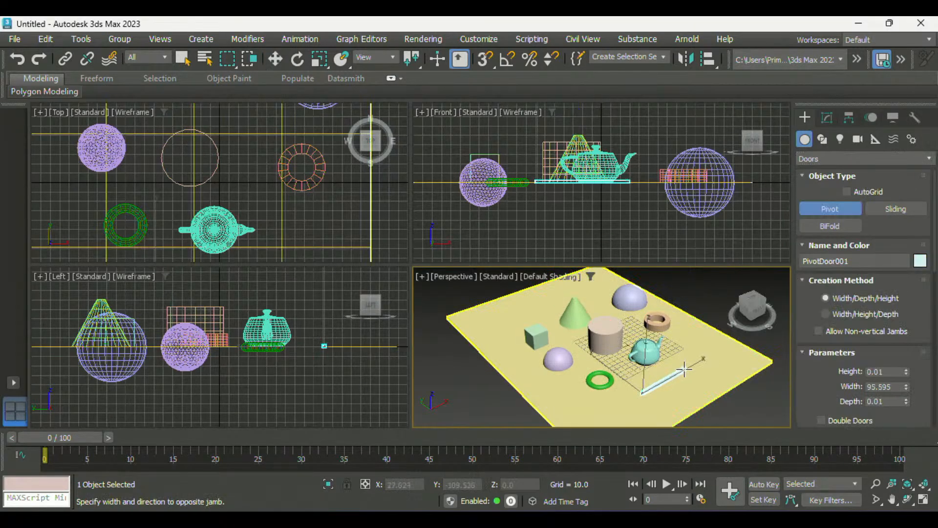
pyautogui.moveTo(883, 183)
pyautogui.mouseDown()
pyautogui.moveTo(889, 147)
pyautogui.moveTo(890, 168)
pyautogui.mouseUp()
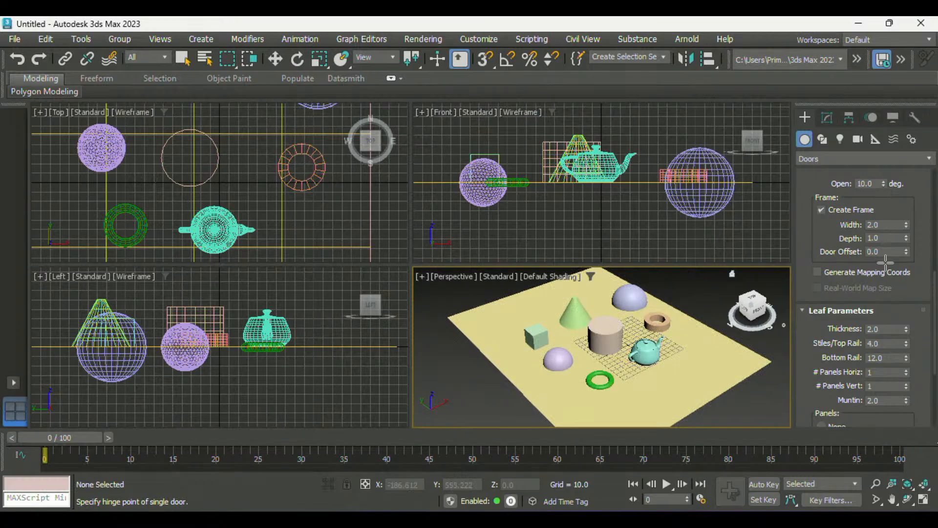
pyautogui.click(844, 157)
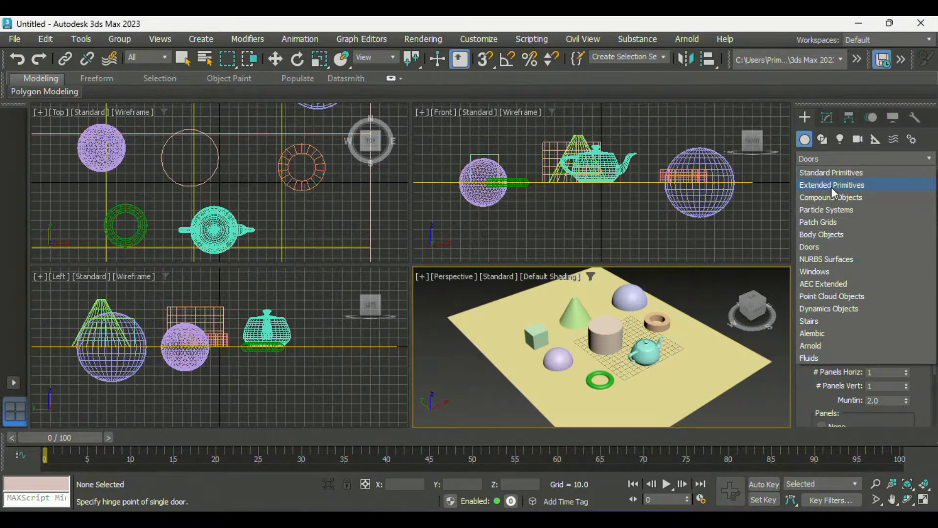
pyautogui.click(832, 194)
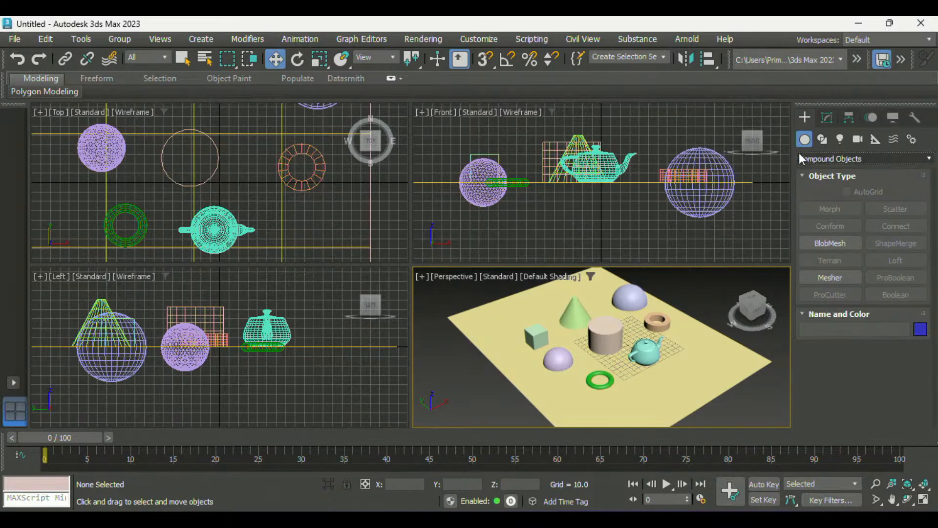
# Step: Draw a closed five-point line spline on the empty ground beside the plane in the perspective view
pyautogui.click(822, 139)
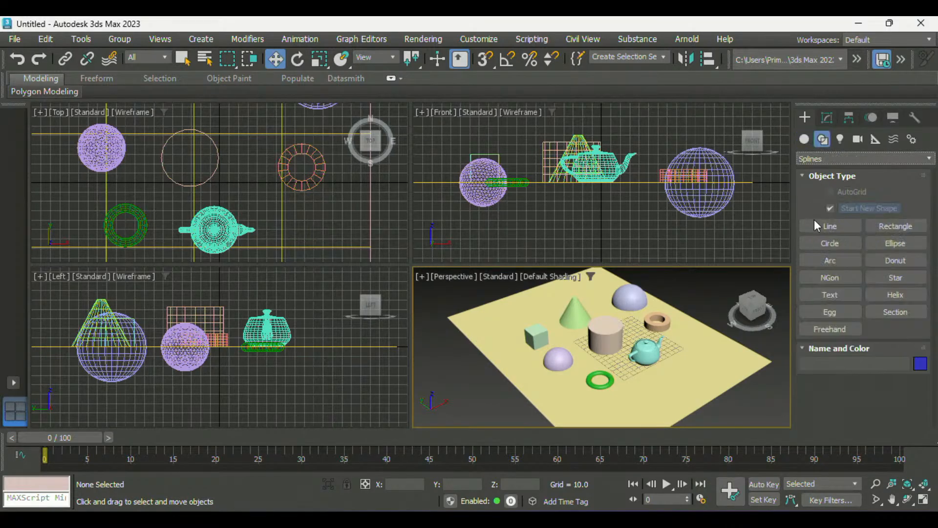
pyautogui.click(826, 225)
pyautogui.click(482, 394)
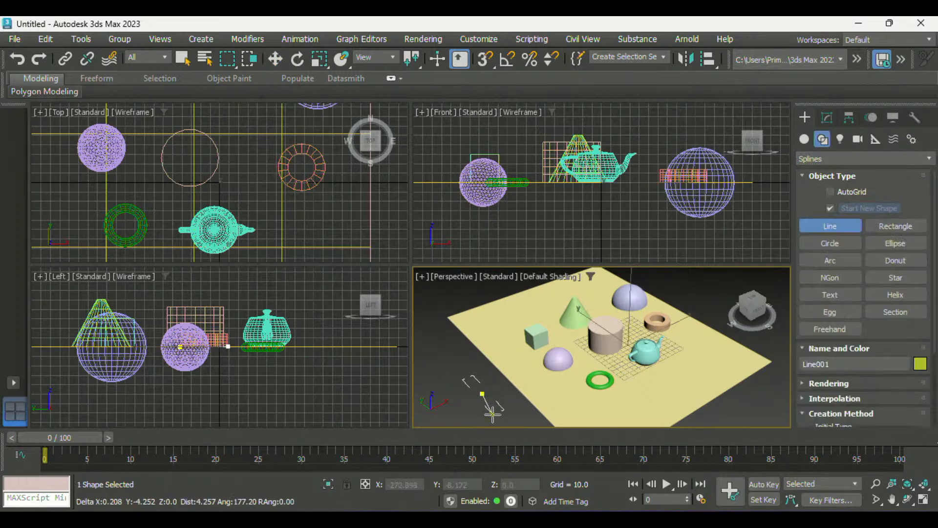
pyautogui.click(448, 411)
pyautogui.click(447, 345)
pyautogui.click(485, 383)
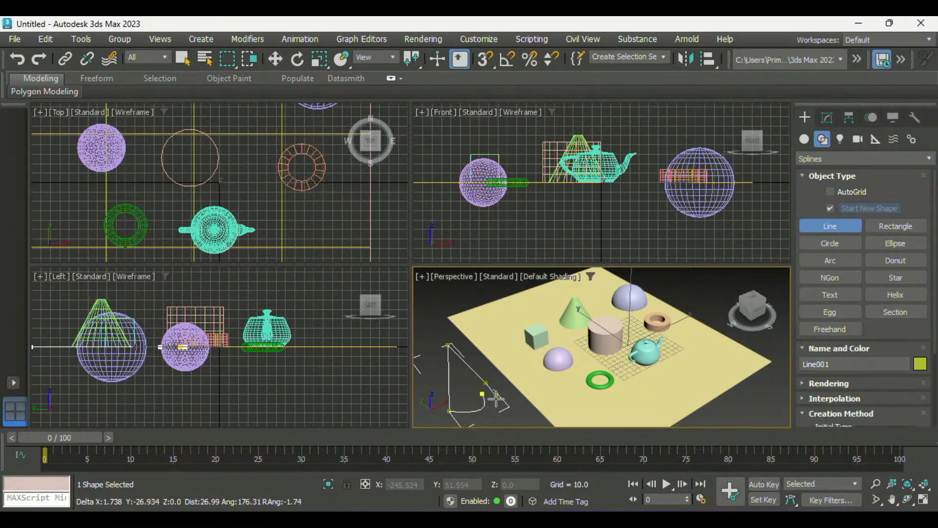
pyautogui.click(497, 398)
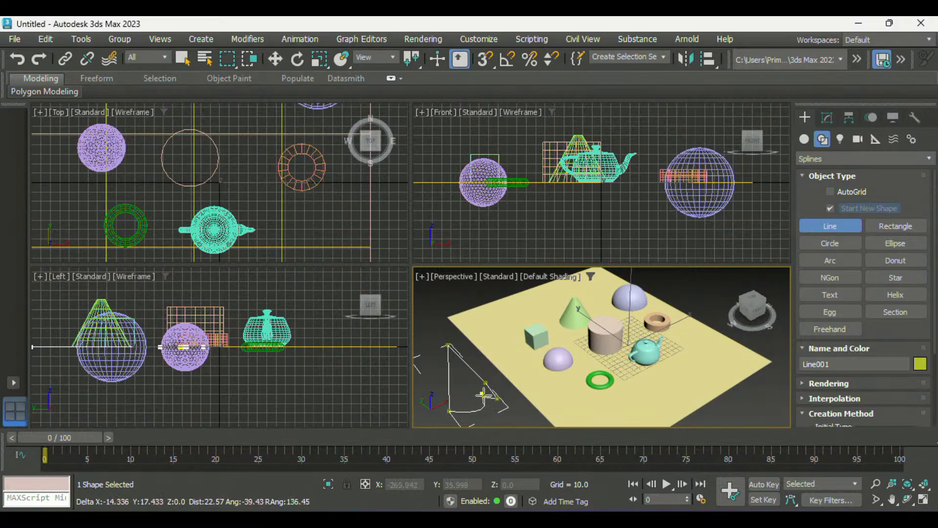
pyautogui.click(482, 393)
pyautogui.click(440, 278)
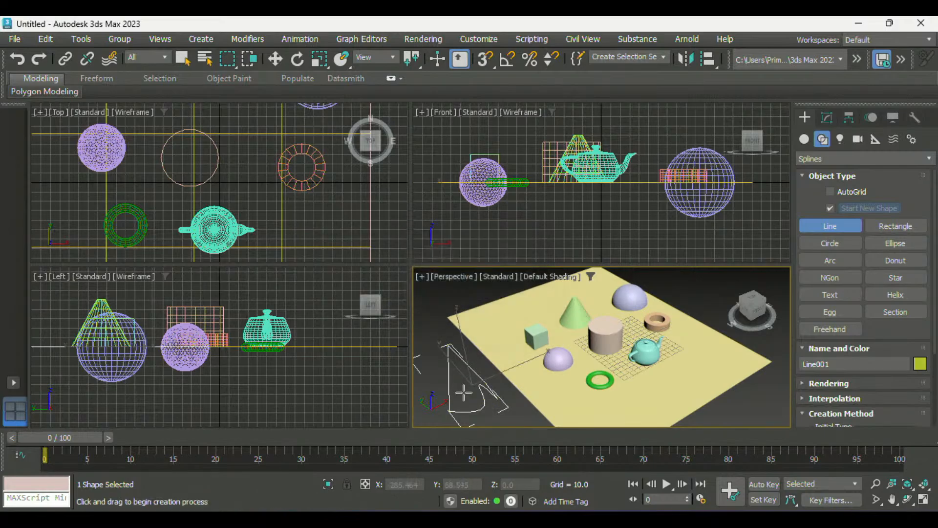
# Step: Draw a circle spline just beyond the plane's far corner in the perspective view
pyautogui.click(827, 243)
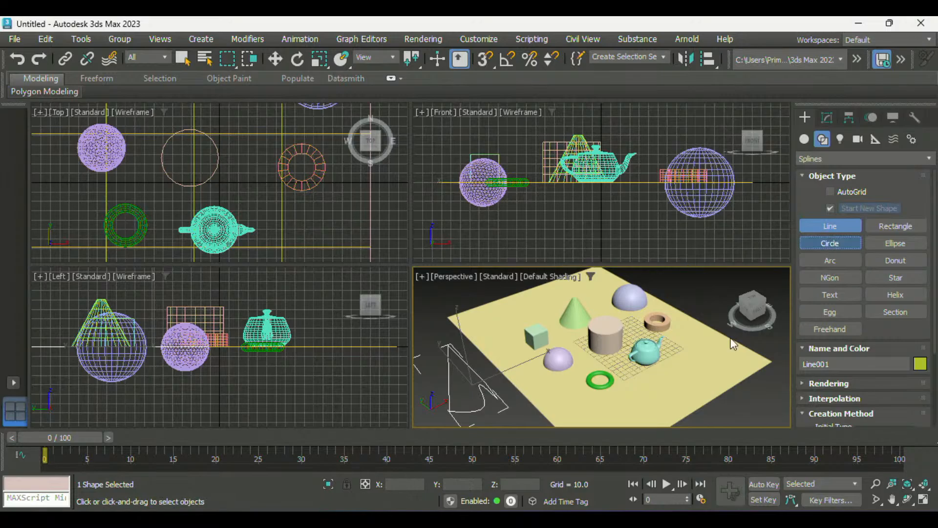
pyautogui.click(678, 358)
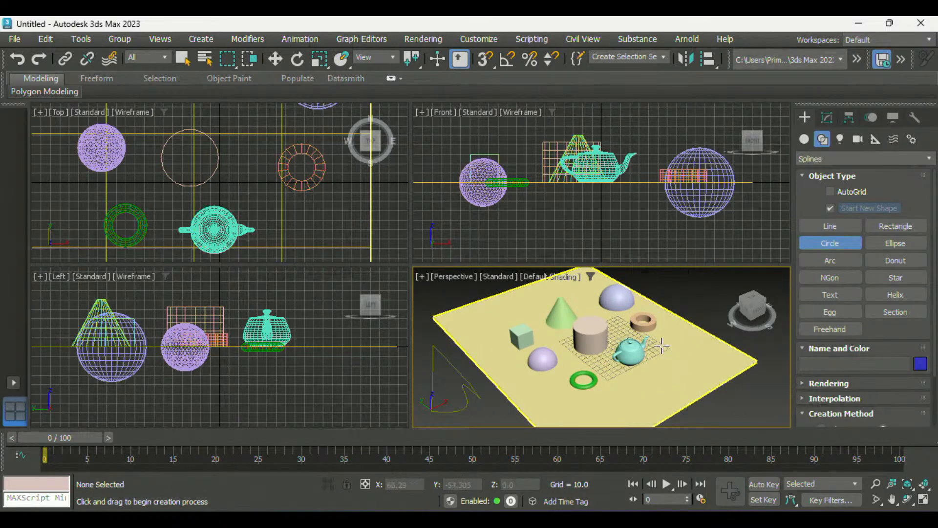
pyautogui.scroll(-5, 661, 346)
pyautogui.scroll(2, 630, 323)
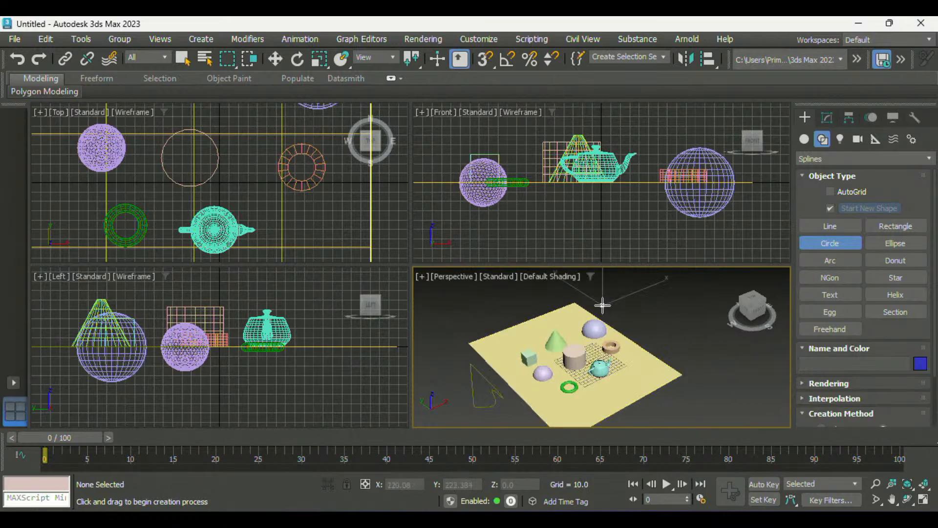
pyautogui.moveTo(603, 306); pyautogui.dragTo(613, 314)
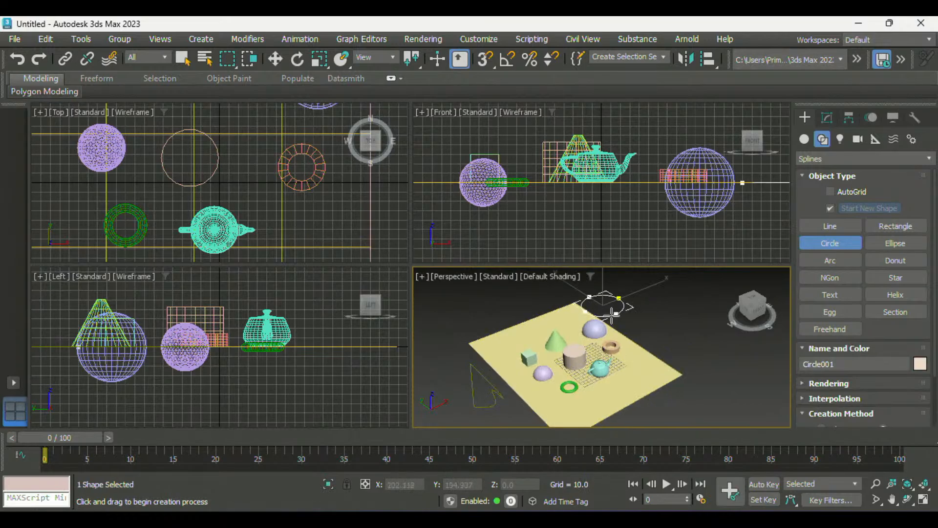
# Step: Draw a rectangle spline next to the circle along the plane's edge, and a donut spline overlapping it
pyautogui.click(895, 225)
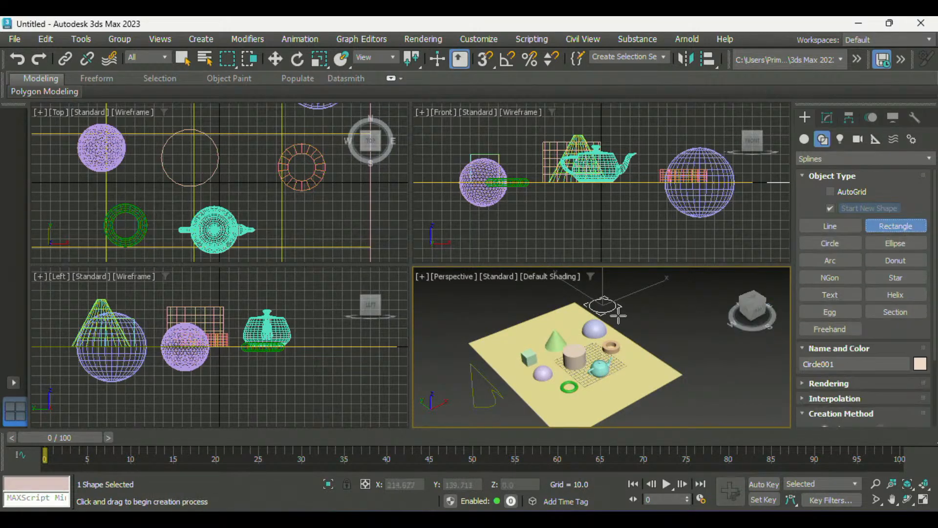
pyautogui.moveTo(616, 318); pyautogui.dragTo(643, 333)
pyautogui.click(896, 260)
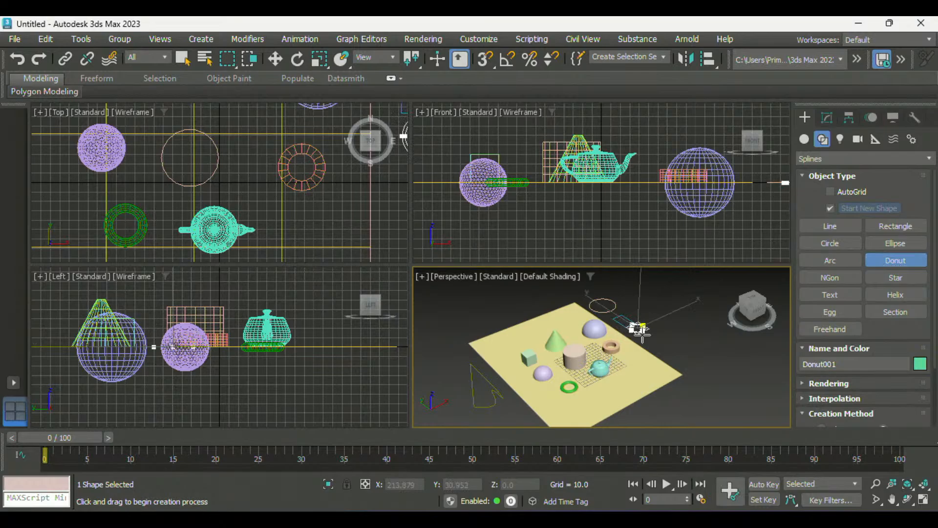
pyautogui.click(651, 332)
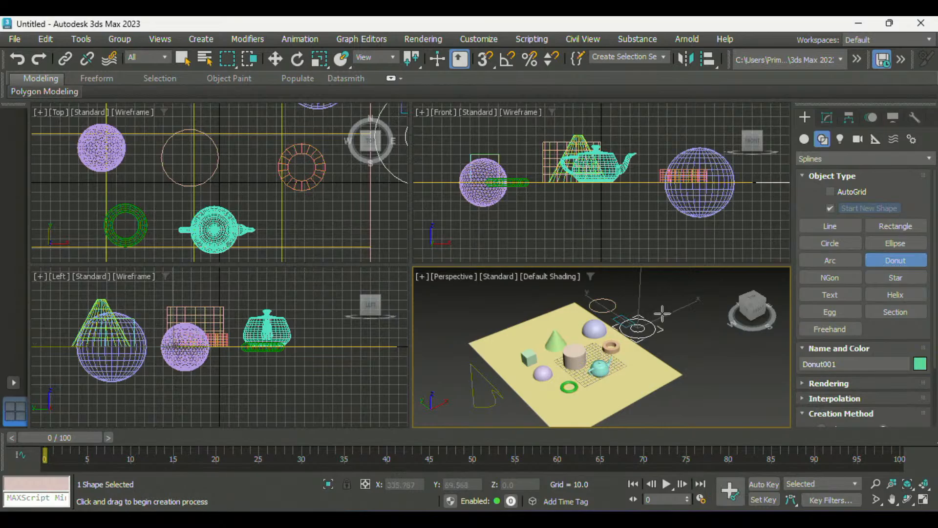
# Step: Draw a six-pointed star spline beside the donut and move it along Y to about -95.6
pyautogui.click(889, 280)
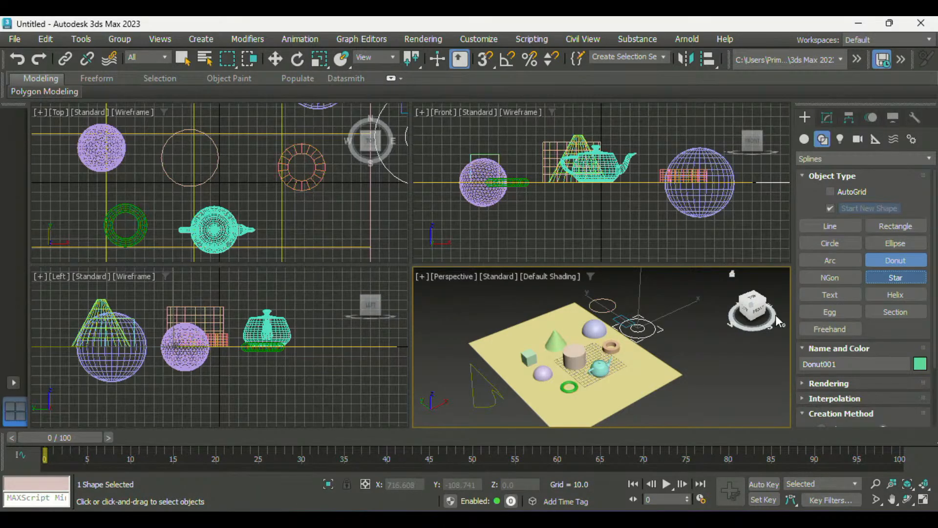
pyautogui.moveTo(660, 345); pyautogui.dragTo(665, 357)
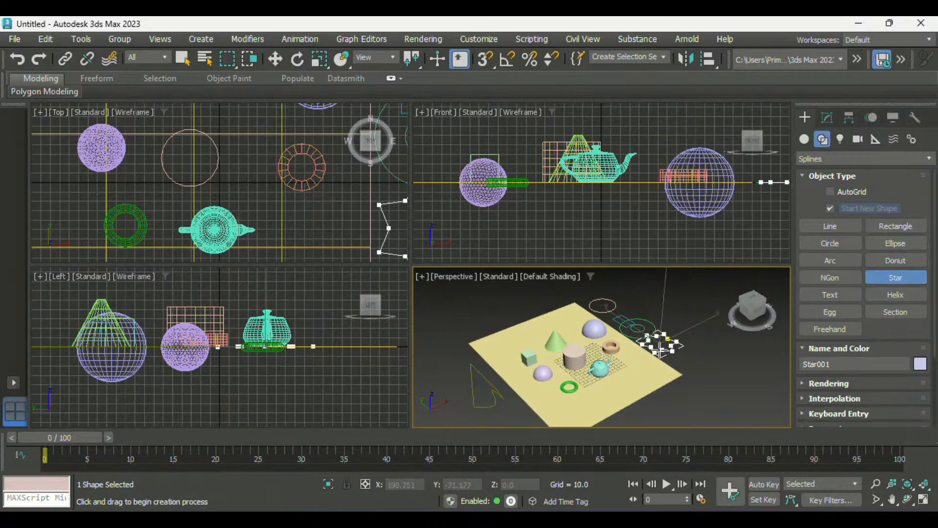
pyautogui.click(660, 348)
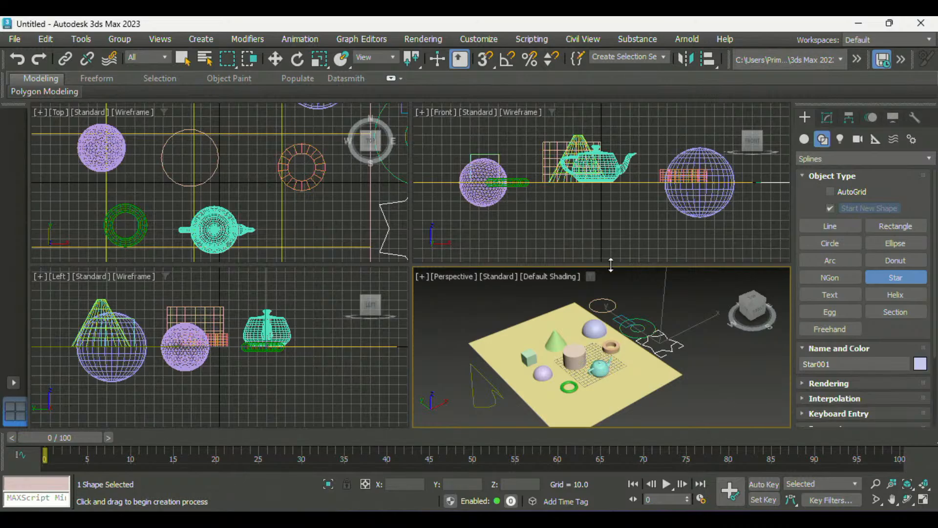
pyautogui.press('w')
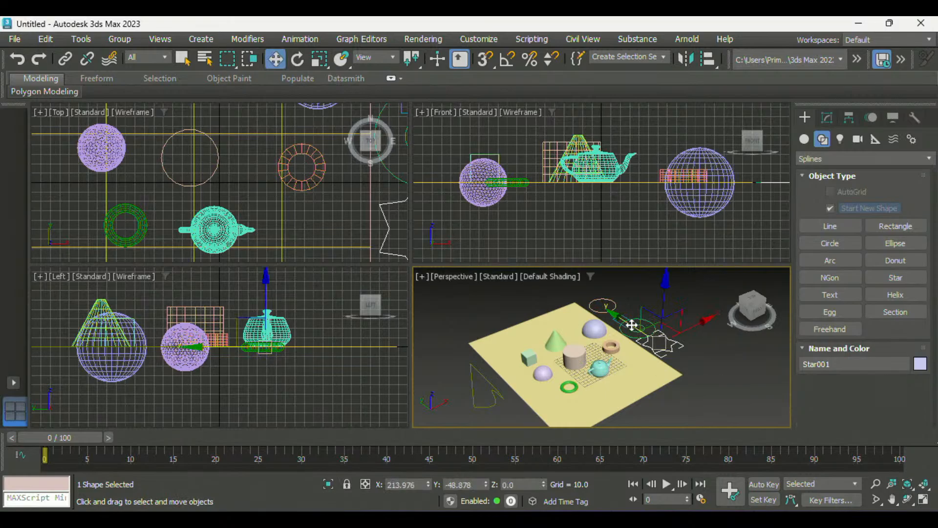
pyautogui.moveTo(638, 325); pyautogui.dragTo(643, 328)
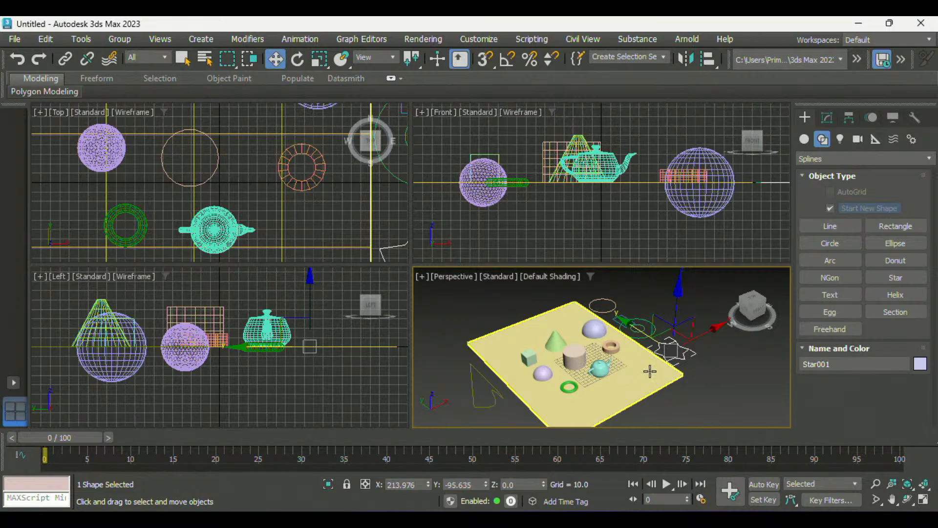
# Step: Look over the Photometric and Arnold light types and the helper objects, and return to the geometry creation options
pyautogui.keyDown('alt'); pyautogui.moveTo(649, 372); pyautogui.dragTo(670, 360, button='middle'); pyautogui.keyUp('alt')
pyautogui.click(841, 140)
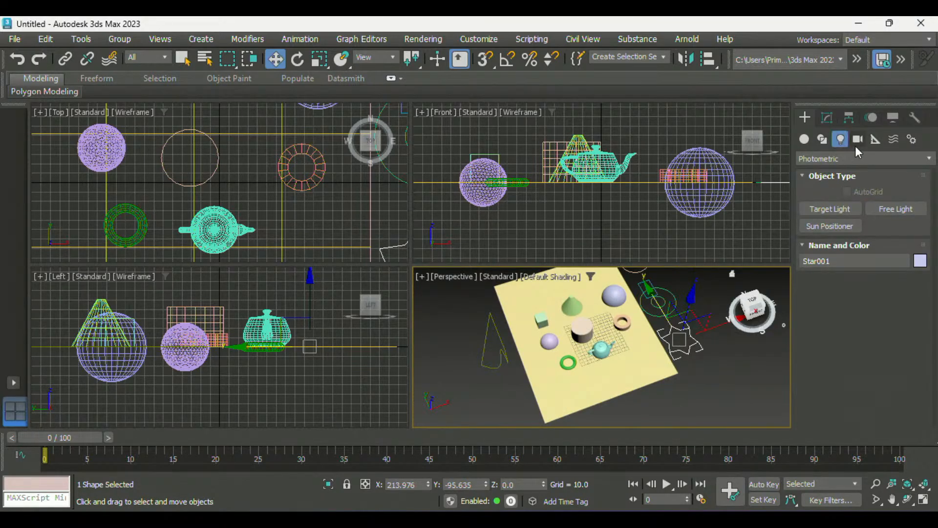
pyautogui.click(851, 158)
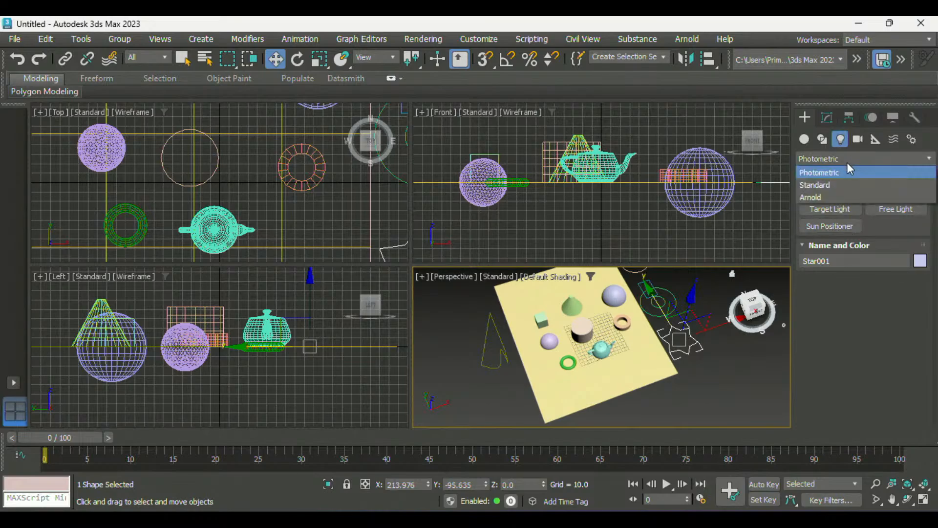
pyautogui.click(853, 197)
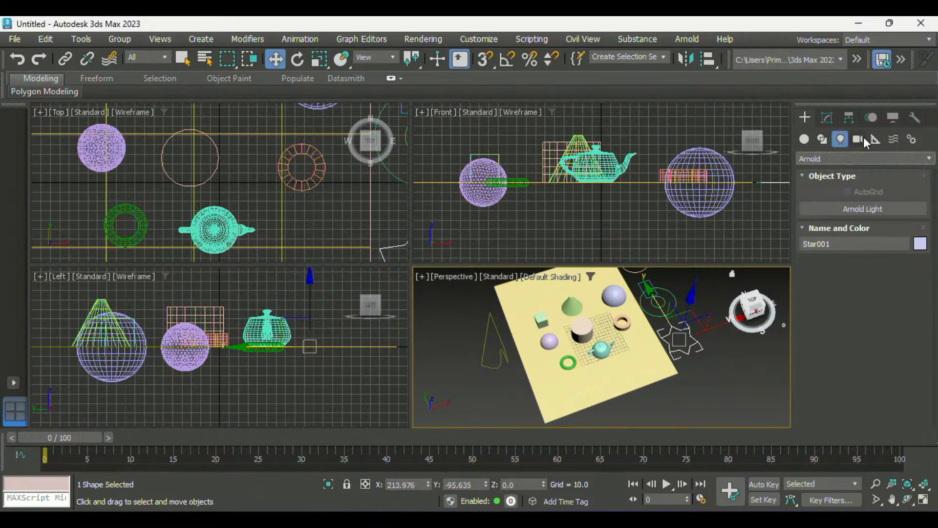
pyautogui.click(876, 139)
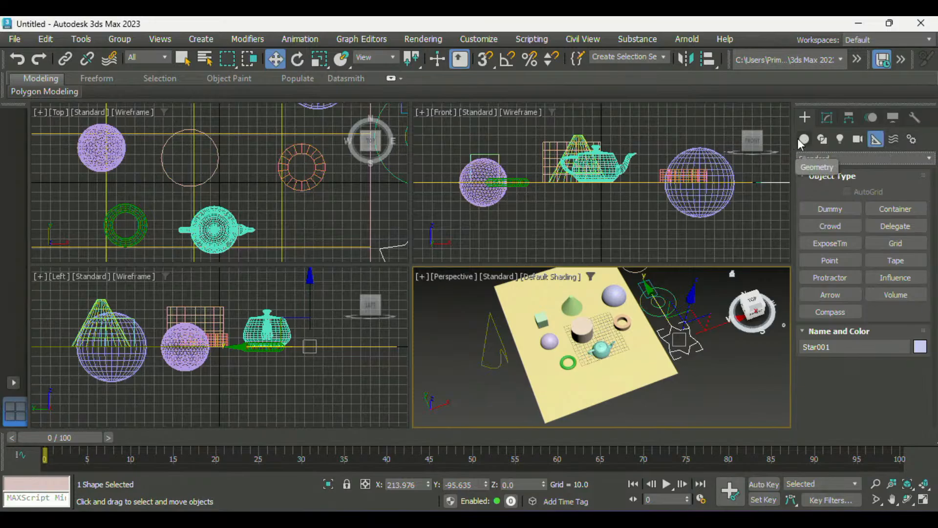
pyautogui.click(803, 140)
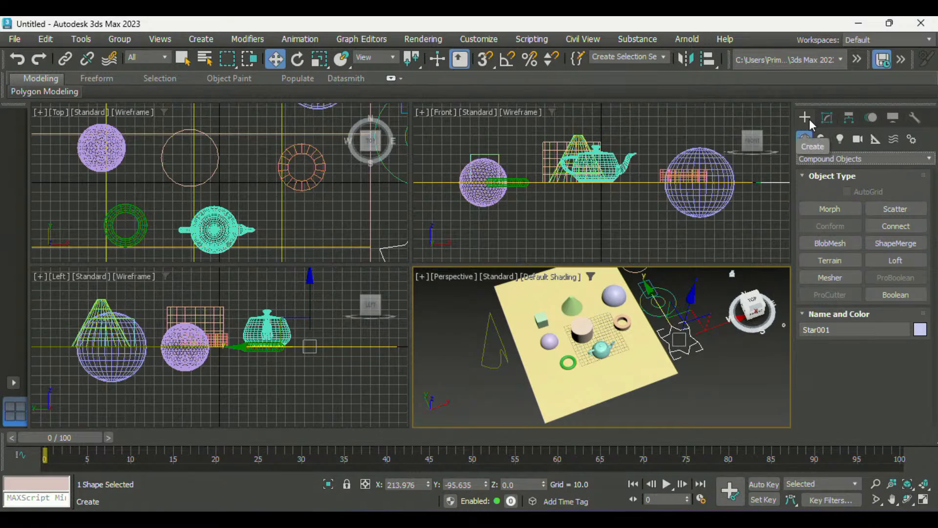
# Step: Select the green cone on the plane and show its modifier stack and full creation parameters
pyautogui.keyDown('alt'); pyautogui.moveTo(633, 361); pyautogui.dragTo(655, 310, button='middle'); pyautogui.keyUp('alt')
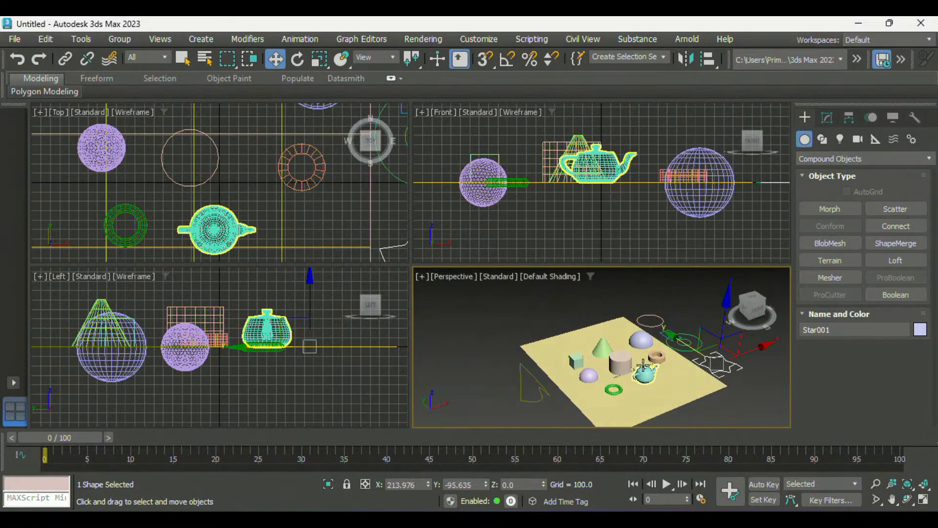
pyautogui.scroll(6, 632, 353)
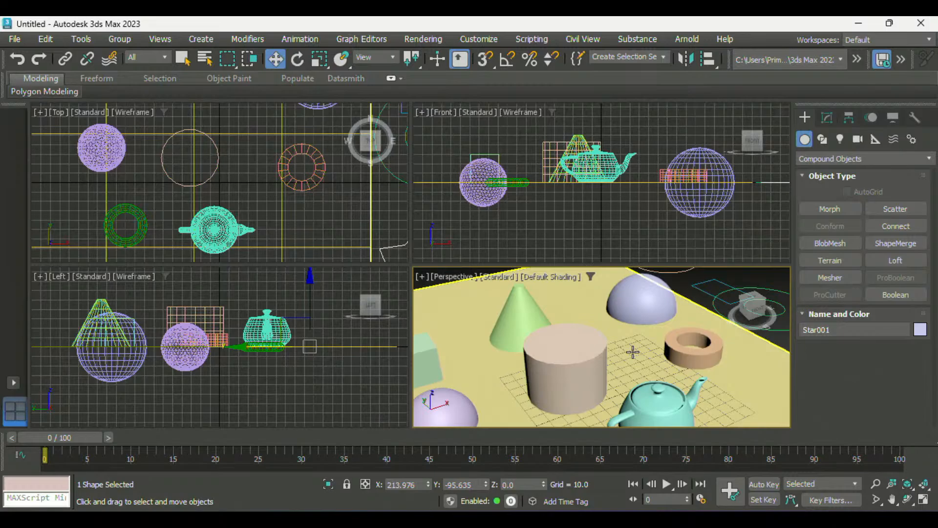
pyautogui.scroll(-5, 632, 352)
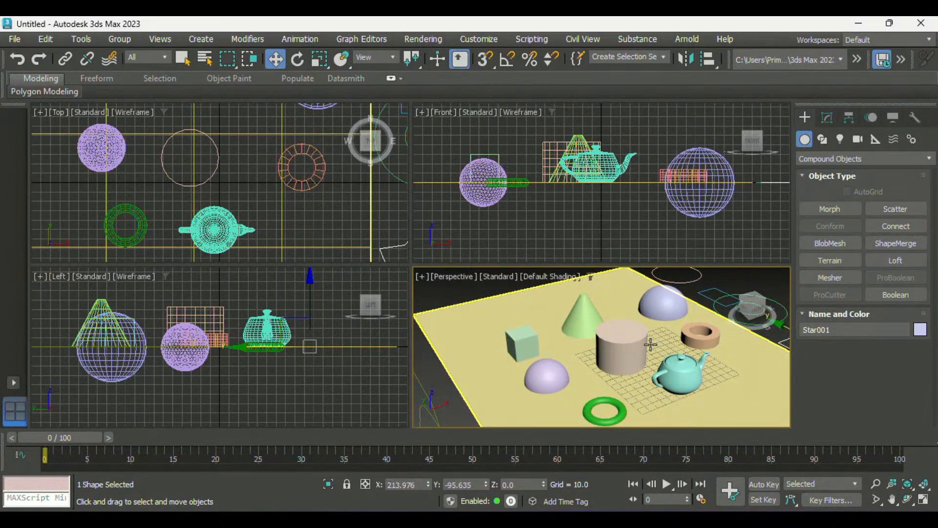
pyautogui.moveTo(650, 344)
pyautogui.mouseDown(button='middle')
pyautogui.moveTo(650, 360)
pyautogui.moveTo(647, 334)
pyautogui.moveTo(655, 355)
pyautogui.mouseUp(button='middle')
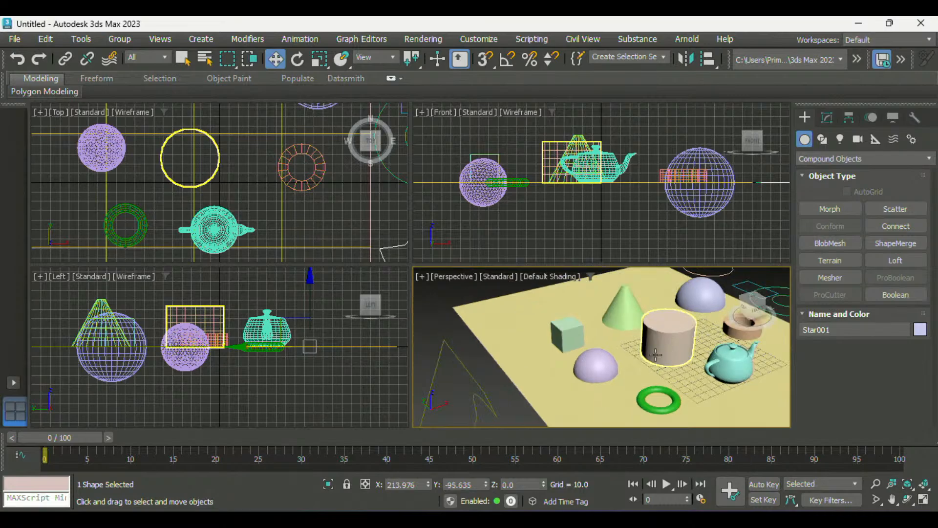
pyautogui.scroll(6, 634, 295)
pyautogui.scroll(-3, 618, 347)
pyautogui.moveTo(618, 348); pyautogui.dragTo(615, 342, button='middle')
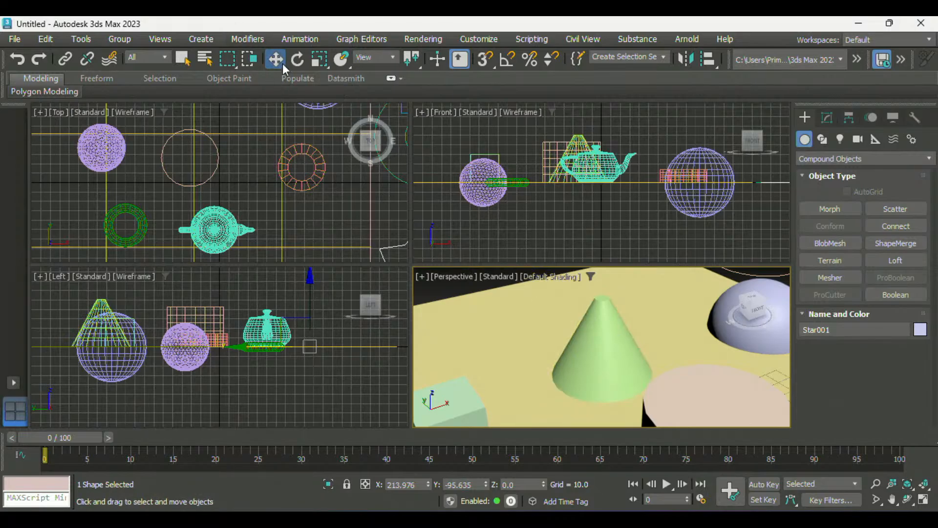
pyautogui.click(602, 347)
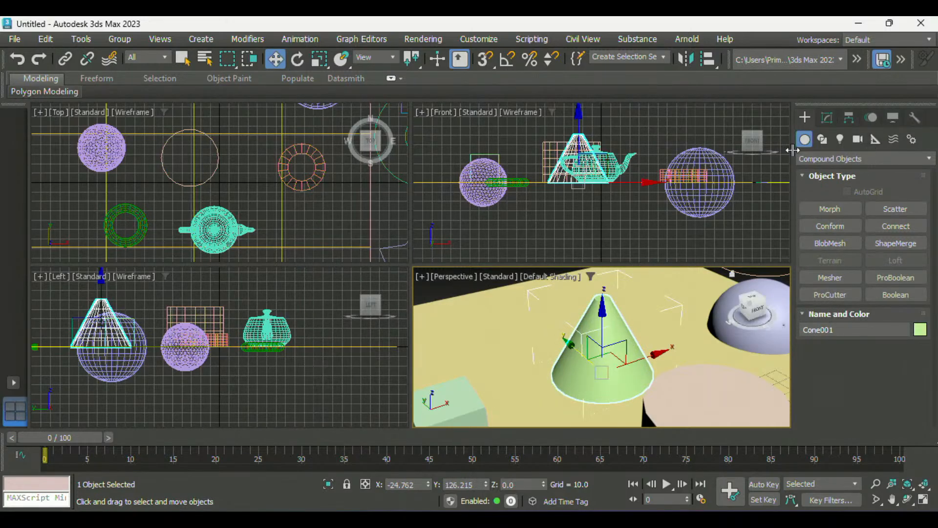
pyautogui.click(826, 118)
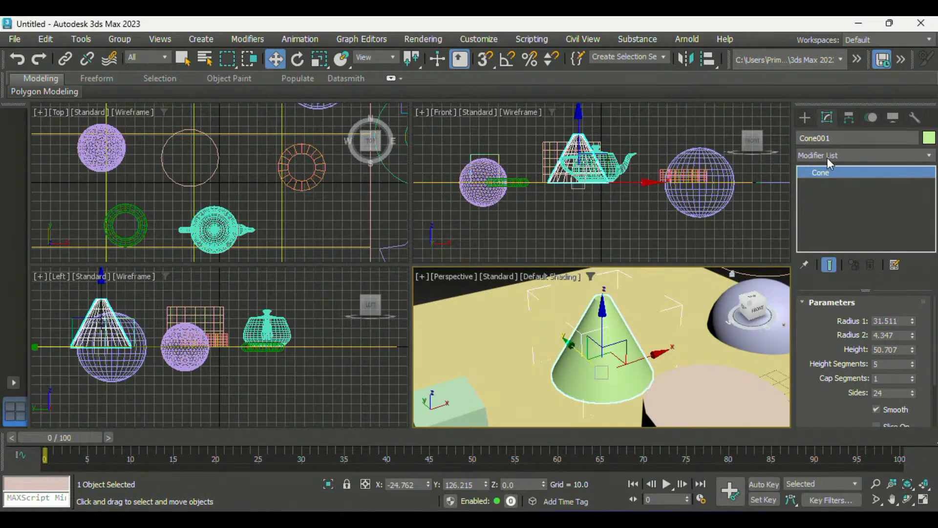
pyautogui.moveTo(934, 303); pyautogui.dragTo(877, 258)
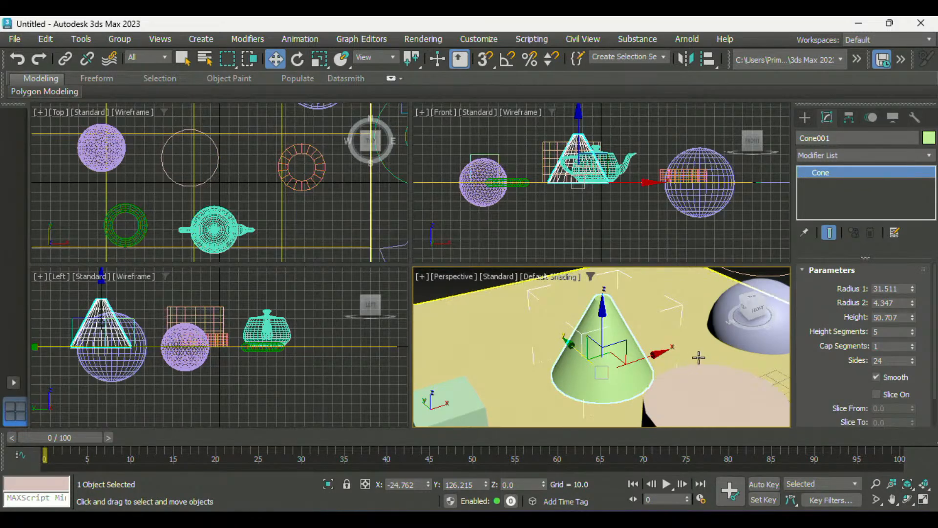
# Step: Raise the large sphere to about Z 35.8 and the geosphere to about Z 30.7 in the front view
pyautogui.click(719, 196)
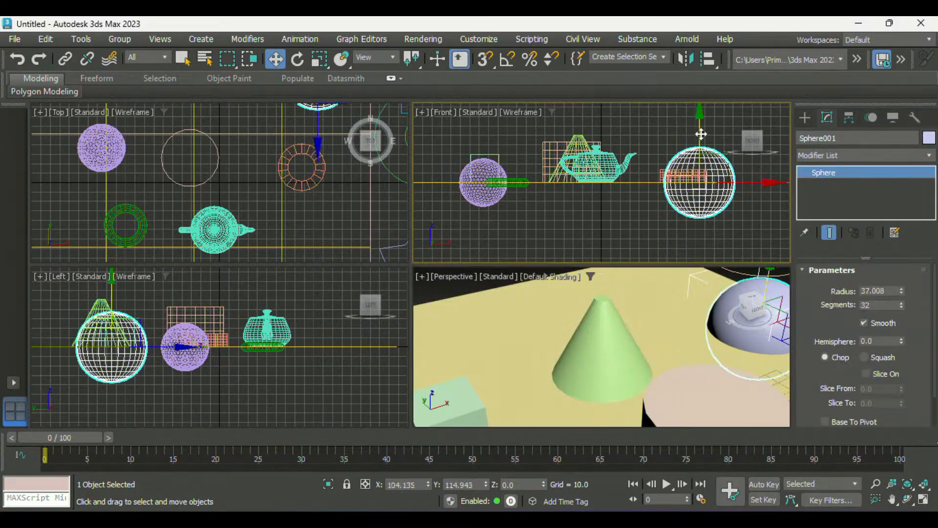
pyautogui.moveTo(703, 132); pyautogui.dragTo(705, 97)
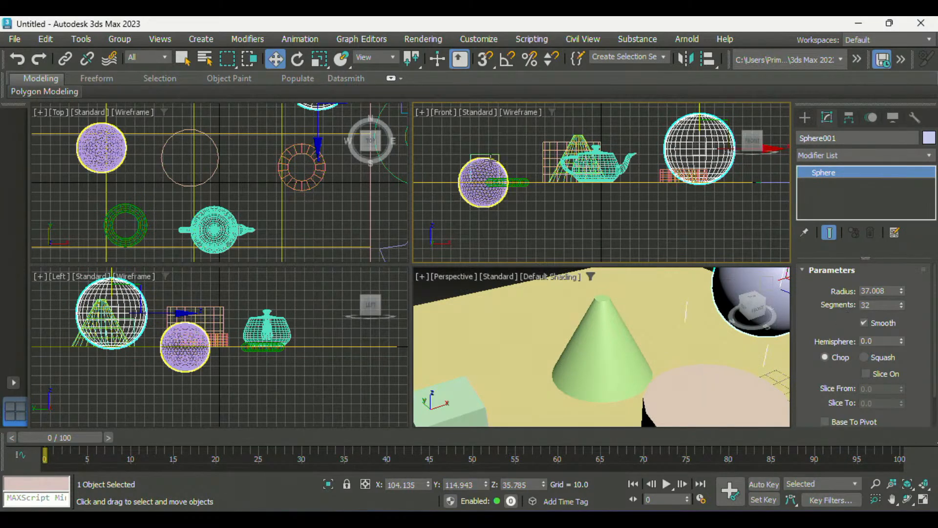
pyautogui.click(479, 194)
pyautogui.moveTo(480, 194); pyautogui.dragTo(480, 165)
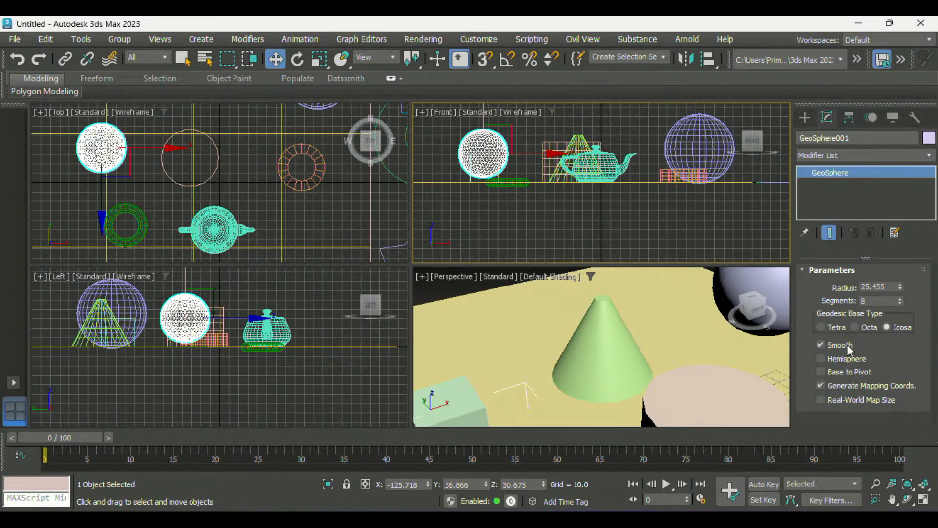
# Step: Set the cone's height to about 62.37 and its Radius 1 to 40
pyautogui.click(610, 350)
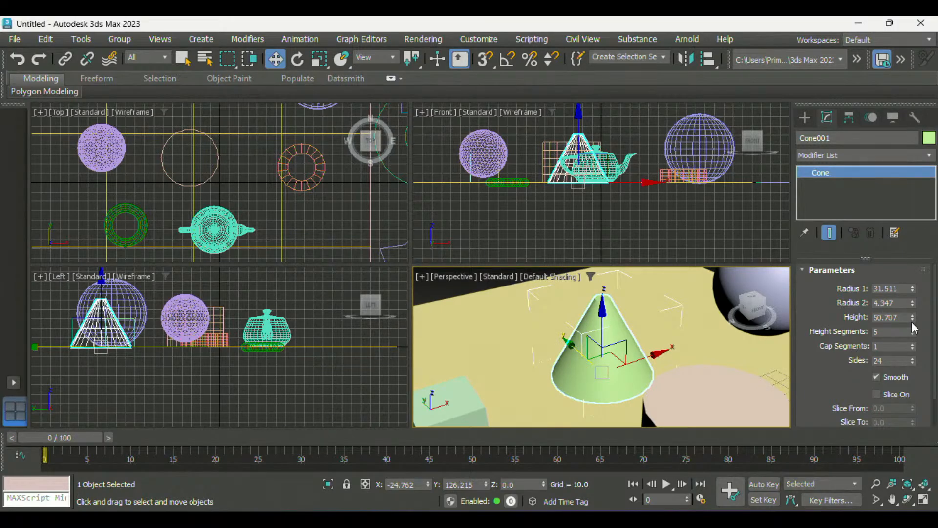
pyautogui.moveTo(911, 323); pyautogui.dragTo(912, 305)
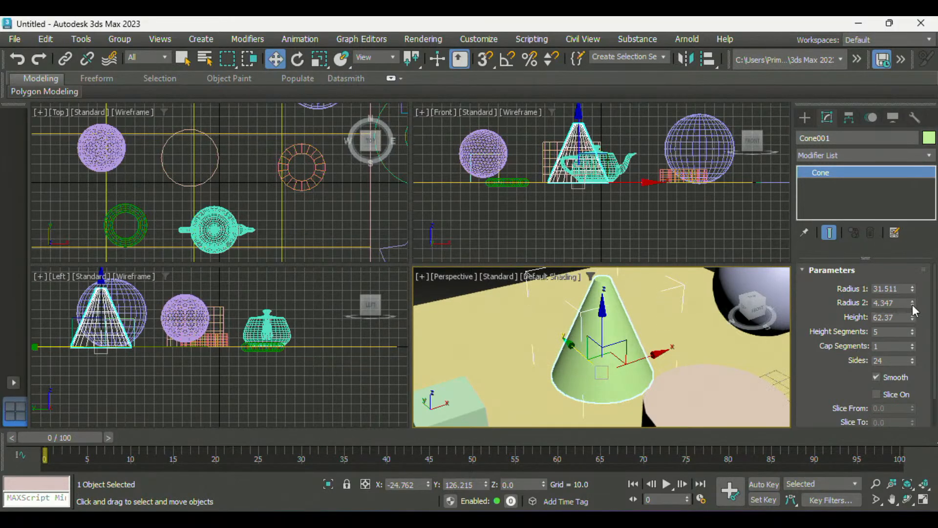
pyautogui.moveTo(912, 288)
pyautogui.mouseDown()
pyautogui.moveTo(914, 301)
pyautogui.moveTo(916, 286)
pyautogui.mouseUp()
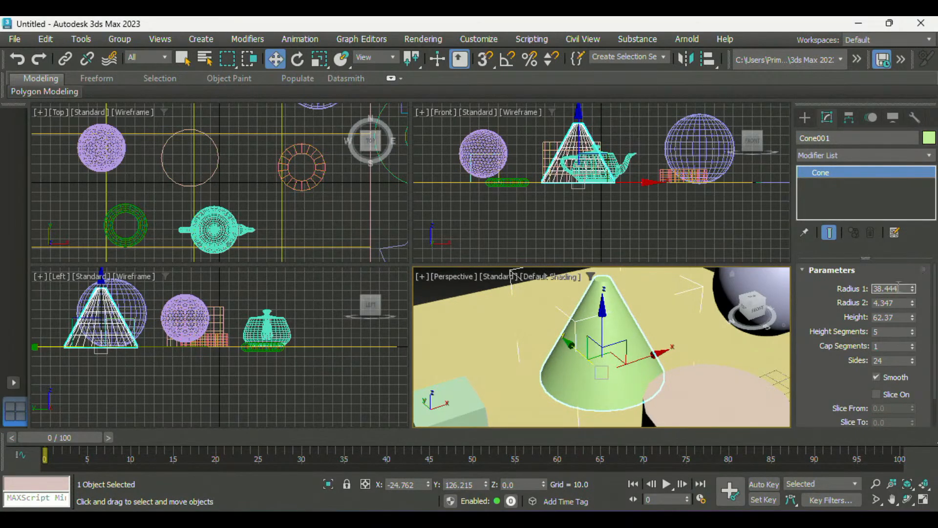
pyautogui.doubleClick(899, 288)
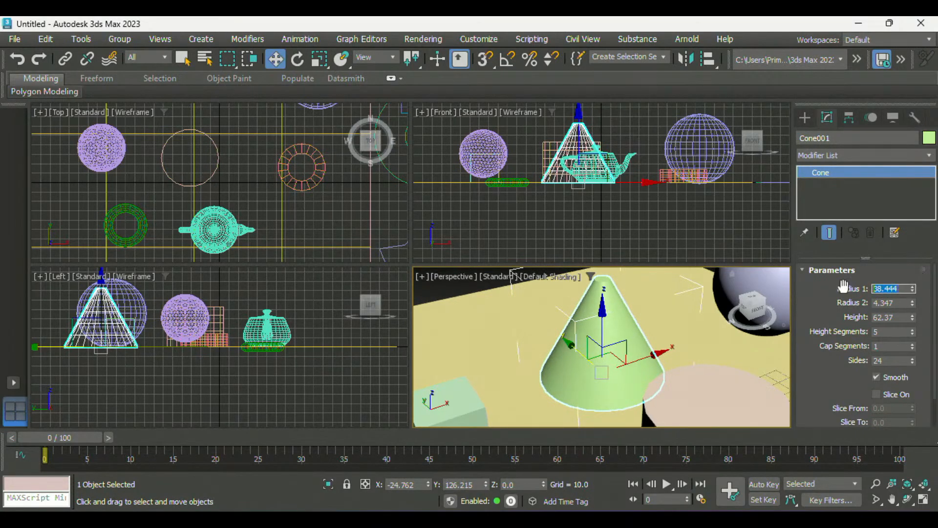
pyautogui.write('40')
pyautogui.press('Return')
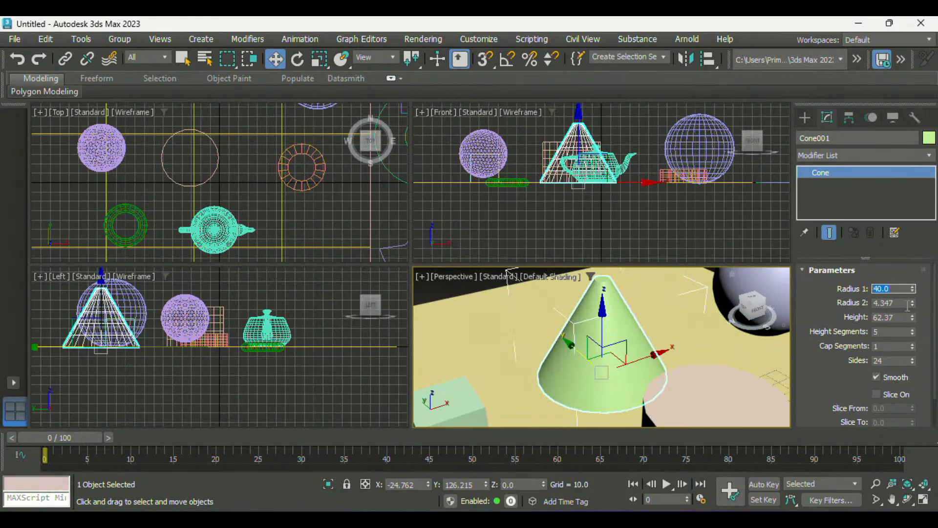
# Step: Reduce the cone's Radius 2 to 0 for a sharp tip
pyautogui.doubleClick(907, 304)
pyautogui.click(907, 306)
pyautogui.moveTo(912, 304)
pyautogui.mouseDown()
pyautogui.moveTo(920, 333)
pyautogui.moveTo(923, 288)
pyautogui.moveTo(917, 299)
pyautogui.mouseUp()
pyautogui.rightClick(913, 303)
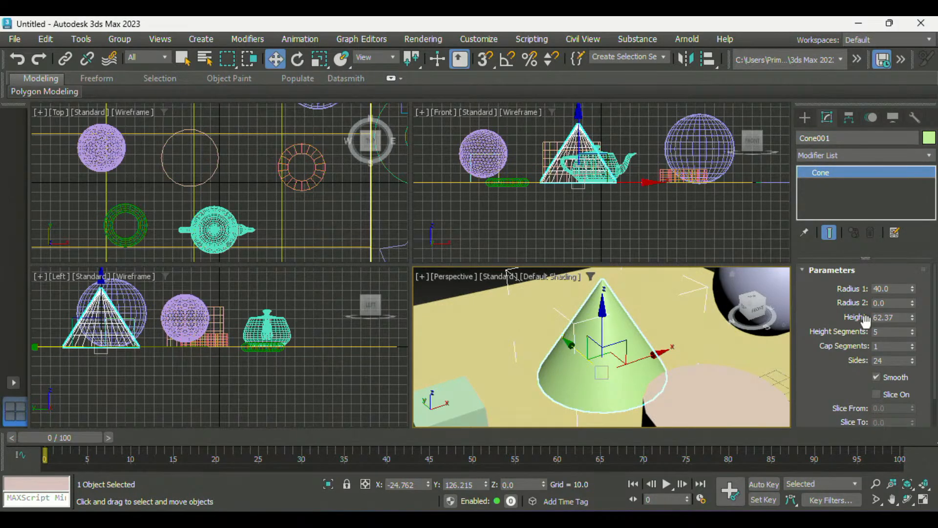
# Step: Reduce the cone's number of sides to 3
pyautogui.scroll(-3, 591, 331)
pyautogui.keyDown('alt'); pyautogui.moveTo(591, 331); pyautogui.dragTo(612, 335, button='middle'); pyautogui.keyUp('alt')
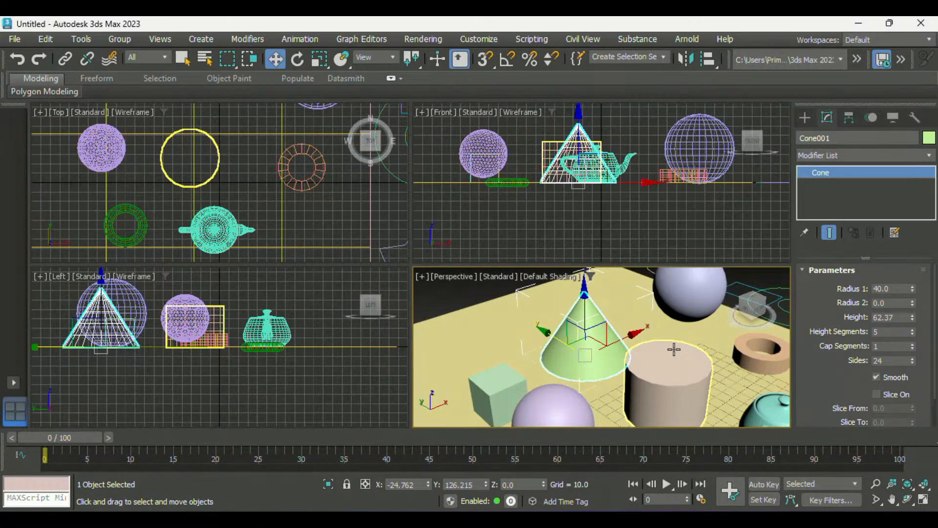
pyautogui.scroll(3, 586, 349)
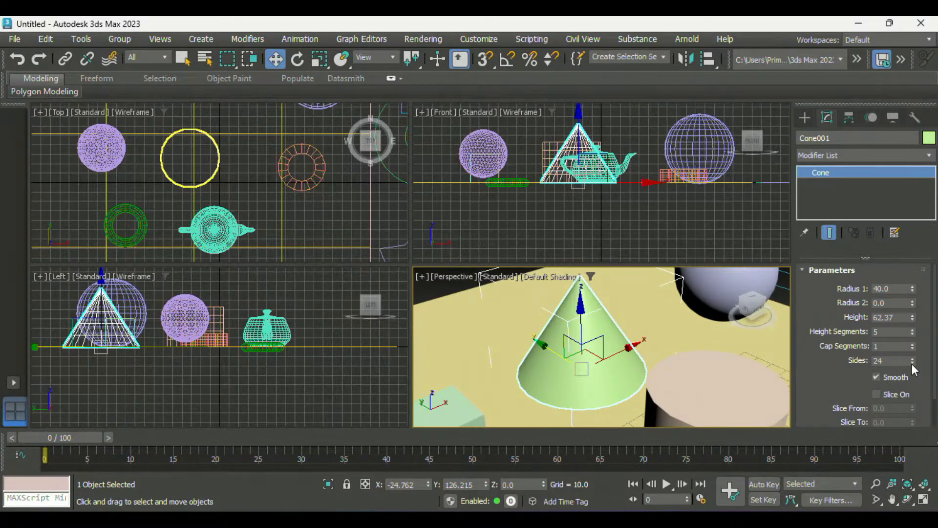
pyautogui.moveTo(912, 363); pyautogui.dragTo(913, 380)
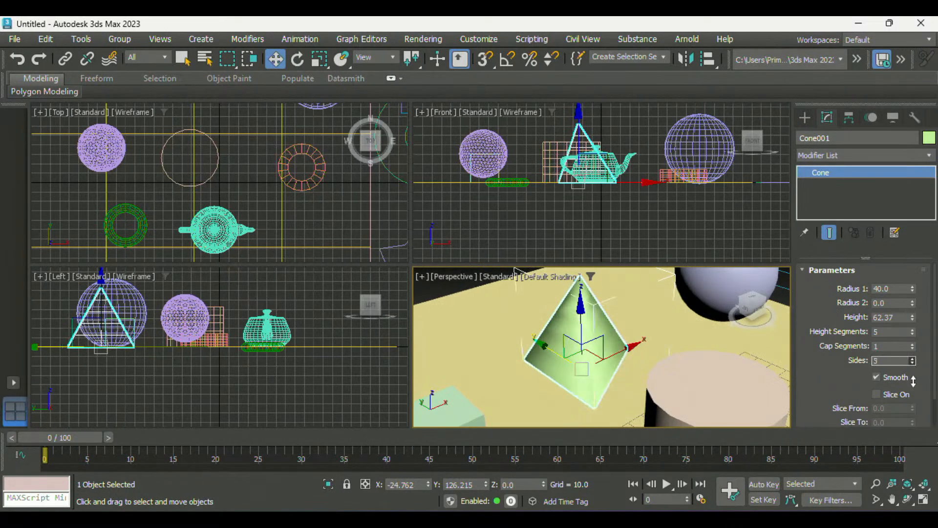
# Step: Increase the cone's number of sides one at a time to 18 while viewing it from above
pyautogui.keyDown('alt'); pyautogui.moveTo(614, 326); pyautogui.dragTo(635, 388, button='middle'); pyautogui.keyUp('alt')
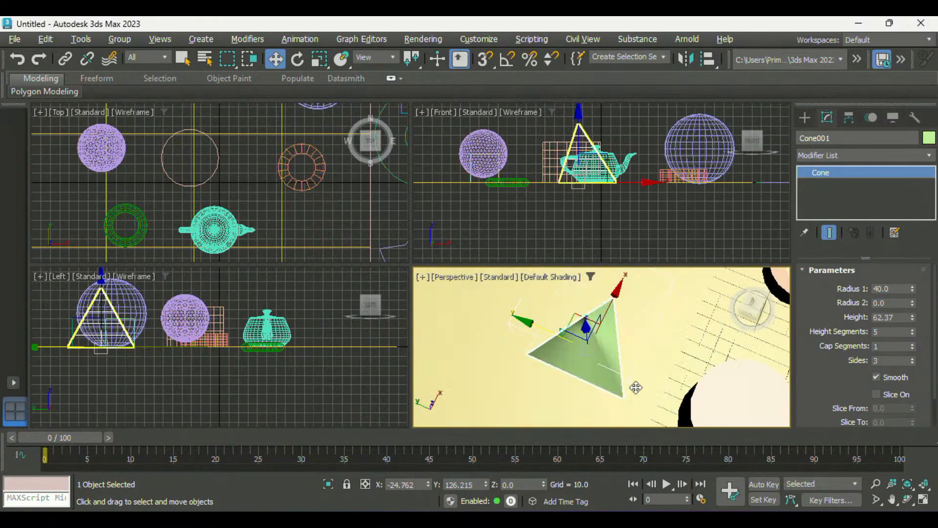
pyautogui.click(914, 358)
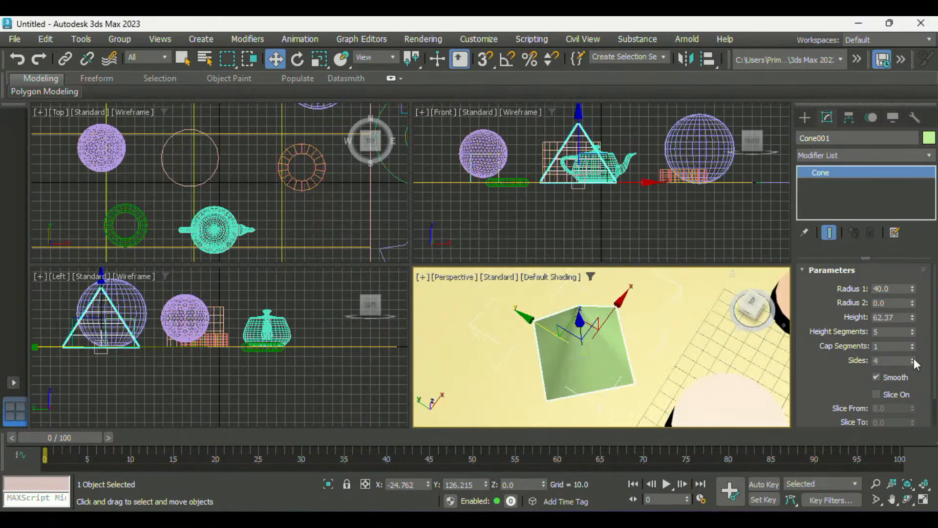
pyautogui.click(914, 358)
pyautogui.click(913, 358)
pyautogui.click(914, 359)
pyautogui.click(913, 358)
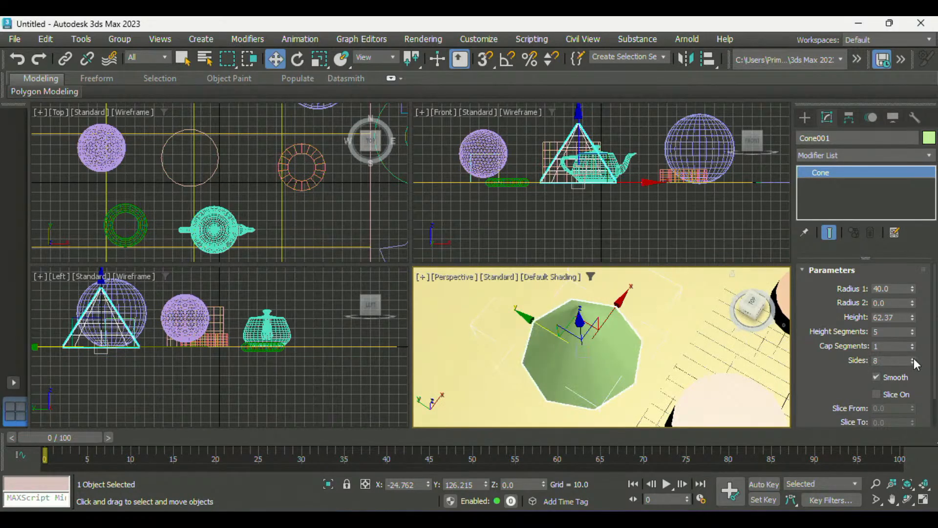
pyautogui.click(913, 359)
pyautogui.click(913, 359)
pyautogui.click(914, 359)
pyautogui.click(913, 358)
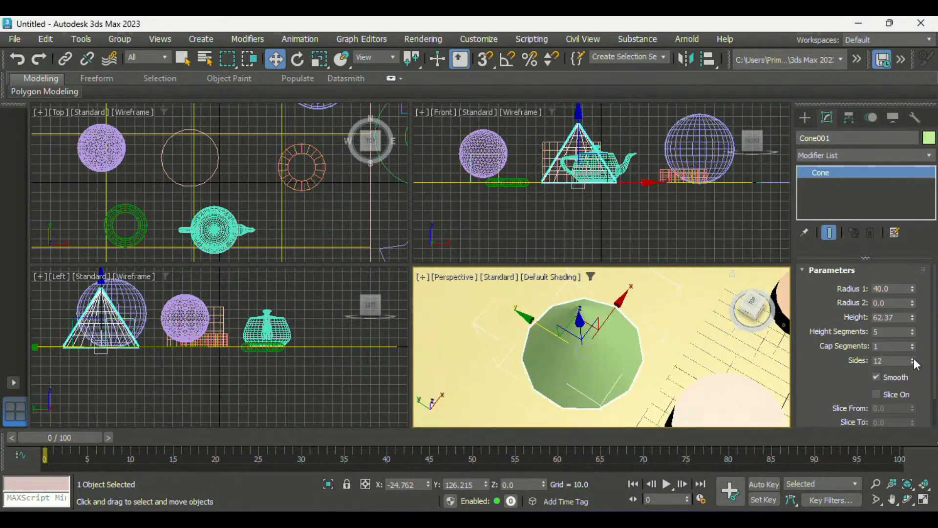
pyautogui.click(914, 358)
pyautogui.click(913, 359)
pyautogui.click(912, 356)
pyautogui.click(913, 356)
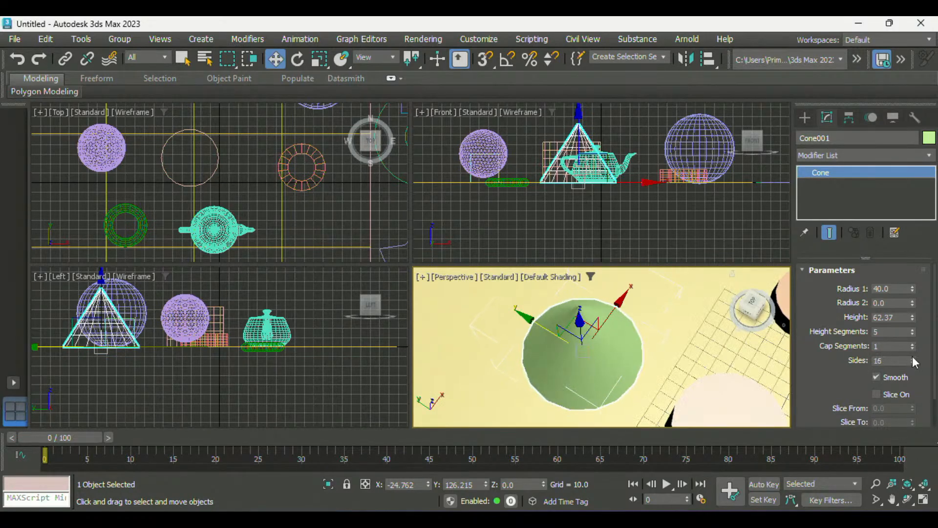
pyautogui.click(912, 355)
pyautogui.click(913, 356)
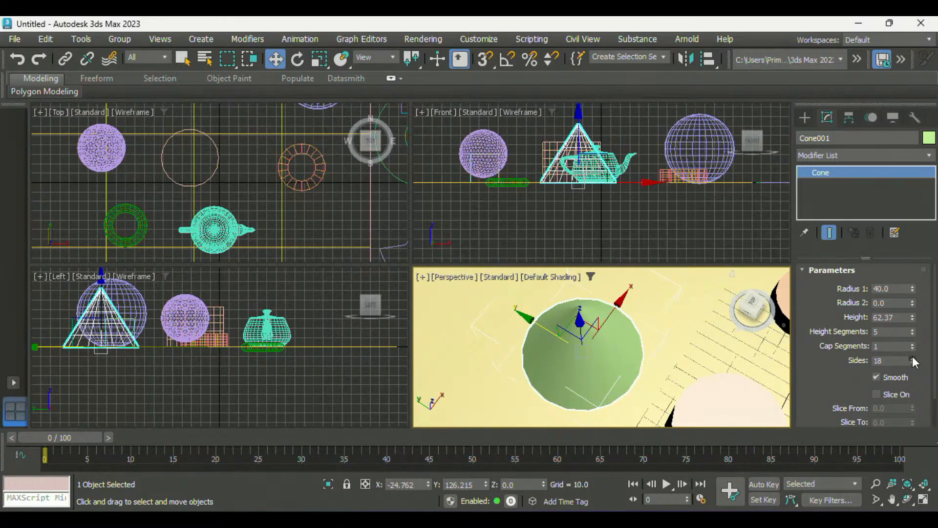
# Step: Turn on slicing for the cone
pyautogui.keyDown('alt'); pyautogui.moveTo(704, 337); pyautogui.dragTo(675, 325, button='middle'); pyautogui.keyUp('alt')
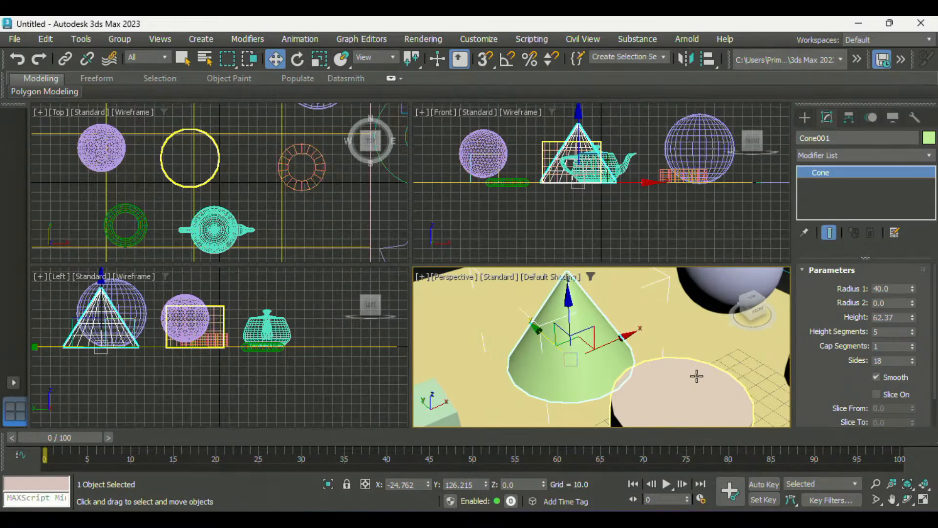
pyautogui.moveTo(696, 375); pyautogui.dragTo(695, 366, button='middle')
pyautogui.scroll(-5, 696, 361)
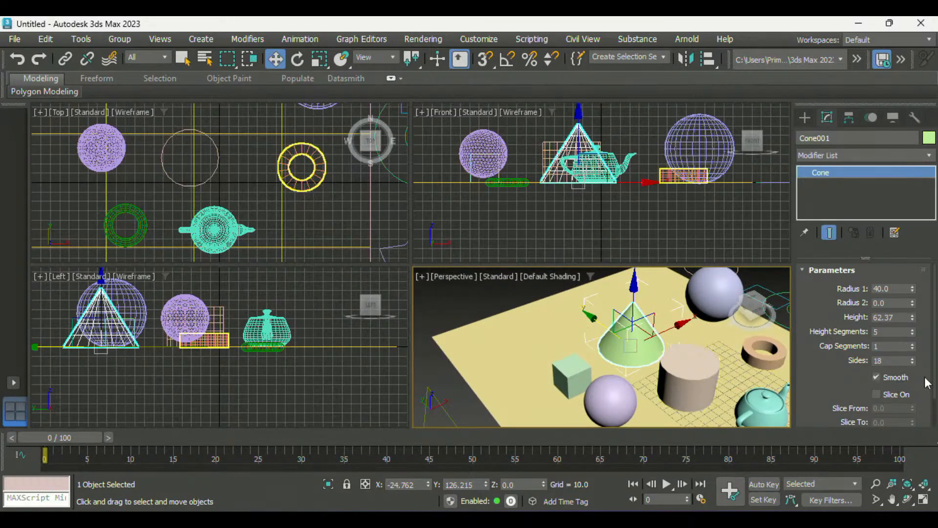
pyautogui.click(898, 395)
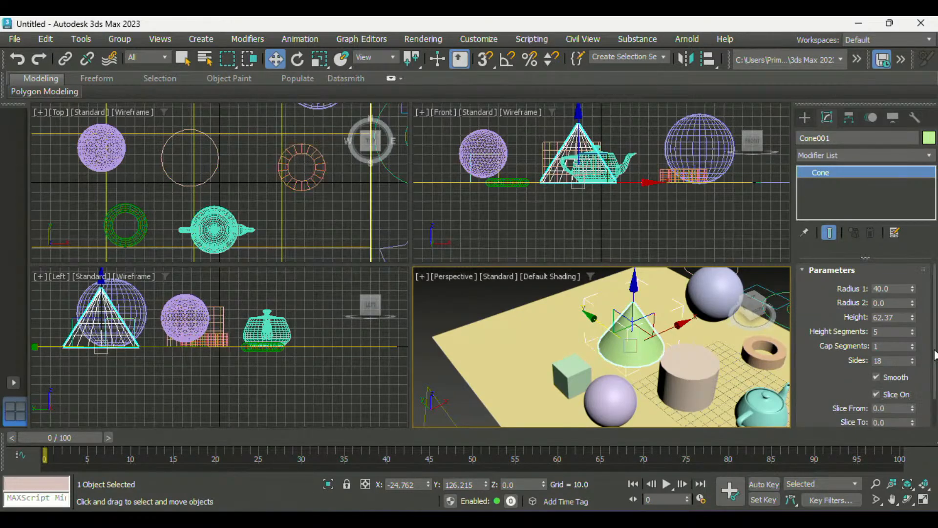
pyautogui.scroll(-2, 934, 394)
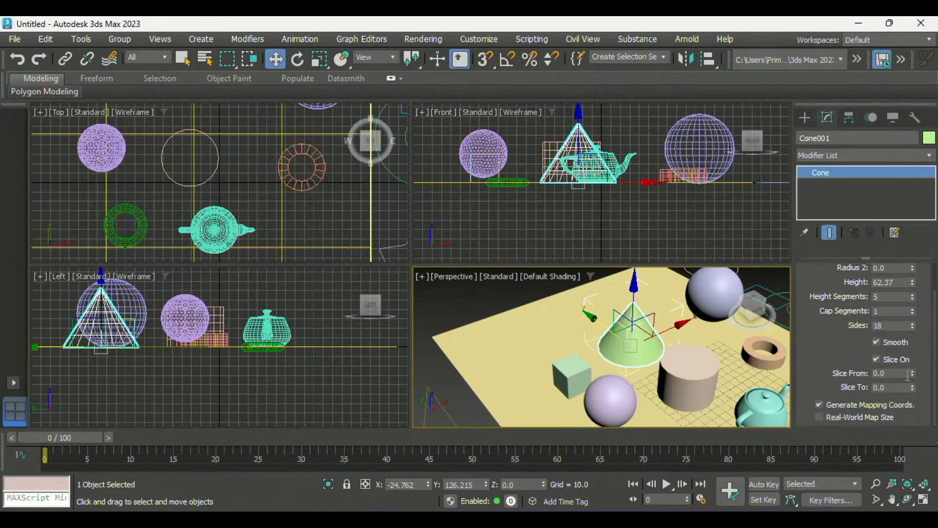
# Step: Set the cone's Slice From to 234.5 and inspect the cut from several angles
pyautogui.moveTo(910, 374); pyautogui.dragTo(890, 34)
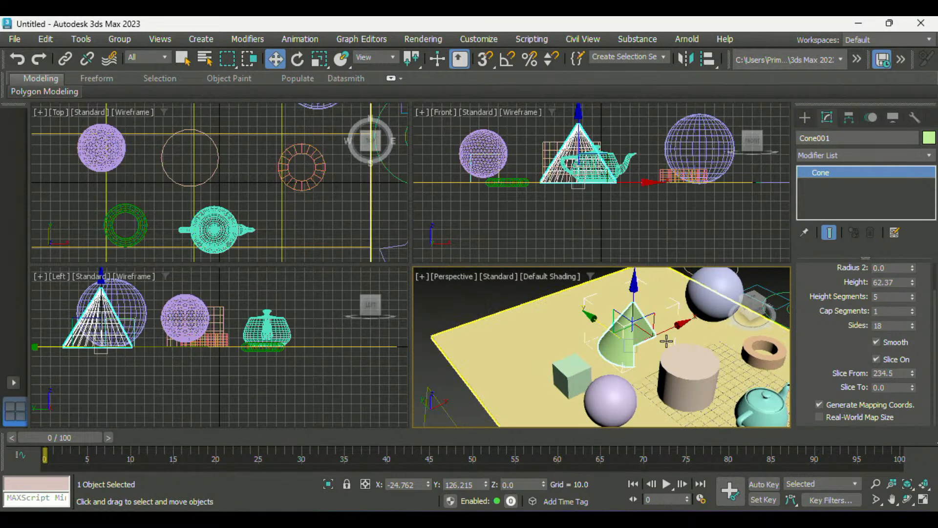
pyautogui.scroll(5, 666, 341)
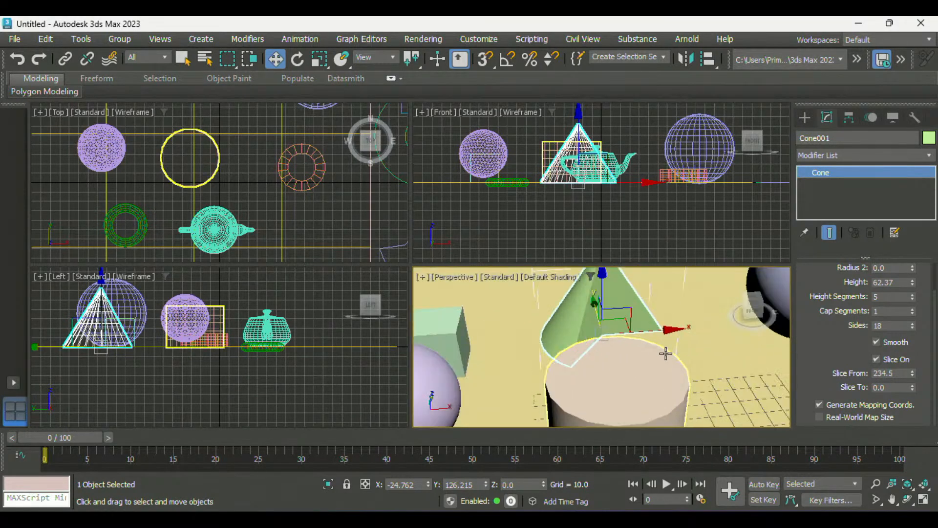
pyautogui.scroll(-6, 665, 353)
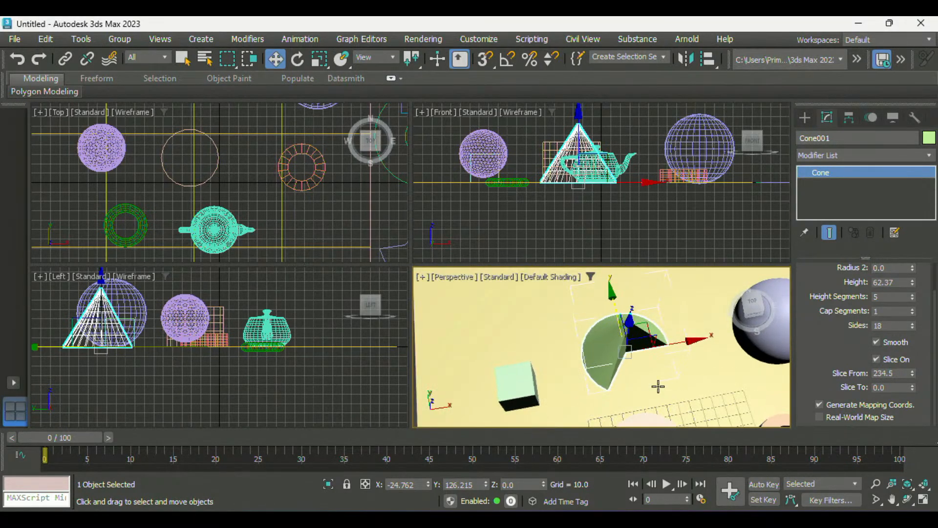
pyautogui.keyDown('alt'); pyautogui.moveTo(658, 386); pyautogui.dragTo(782, 390, button='middle'); pyautogui.keyUp('alt')
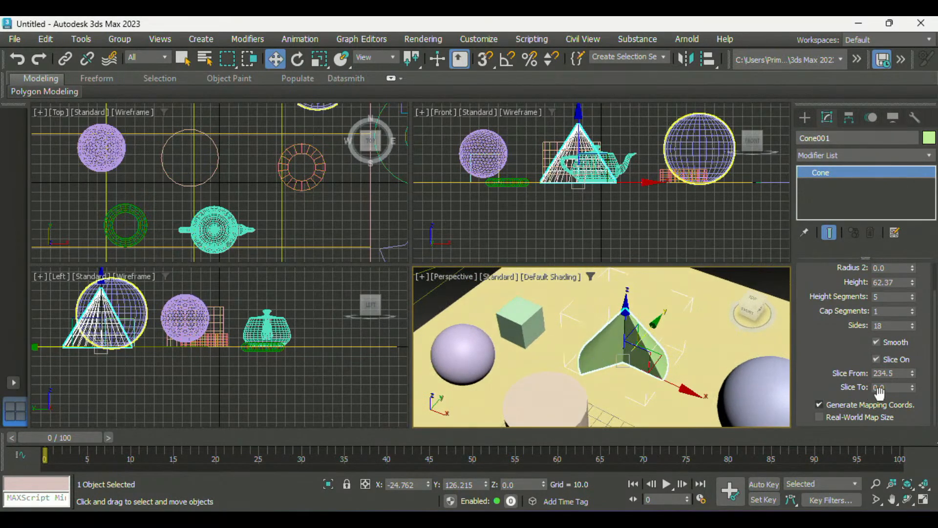
# Step: Undo the cone's slice changes, try a Slice From of -35, and undo that as well
pyautogui.moveTo(911, 373); pyautogui.dragTo(931, 267)
pyautogui.moveTo(10, 248); pyautogui.dragTo(11, 263)
pyautogui.hotkey('ctrl', 'z')
pyautogui.hotkey('ctrl', 'z')
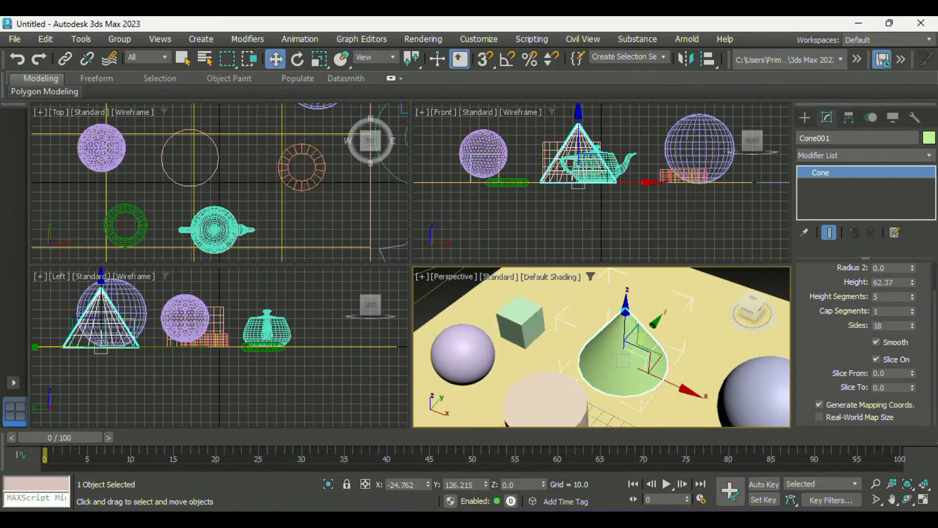
pyautogui.moveTo(911, 373); pyautogui.dragTo(907, 418)
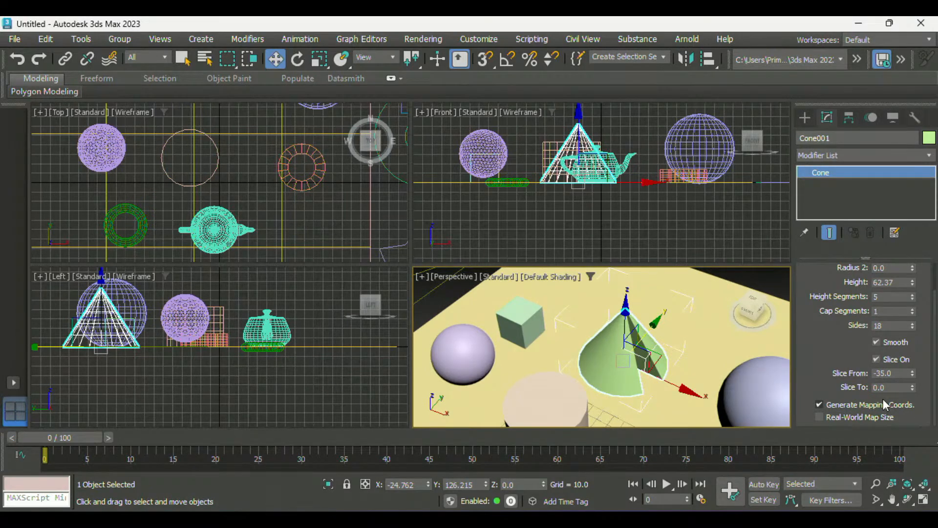
pyautogui.hotkey('ctrl', 'z')
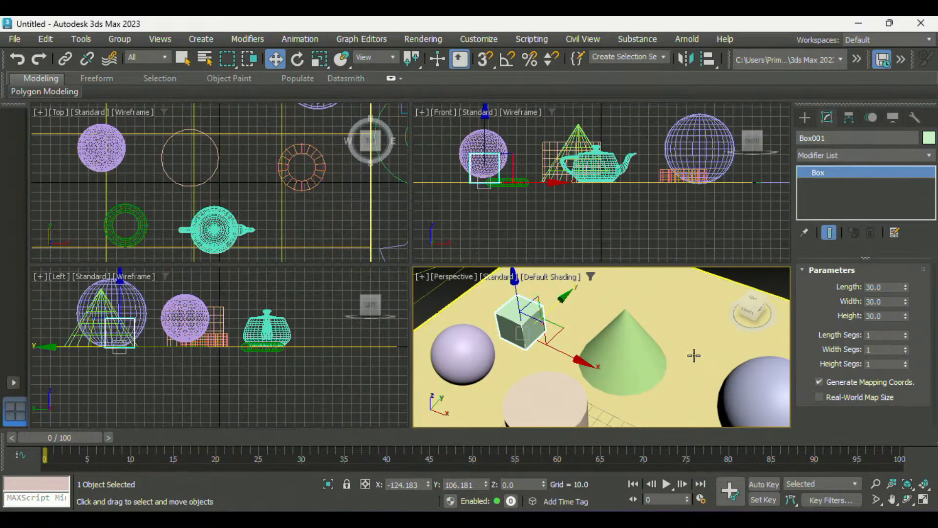
# Step: Raise the torus in the Front view to about Z 5.2 and shift it along X to about -69.1
pyautogui.moveTo(549, 183); pyautogui.dragTo(684, 182, button='middle')
pyautogui.scroll(4, 684, 181)
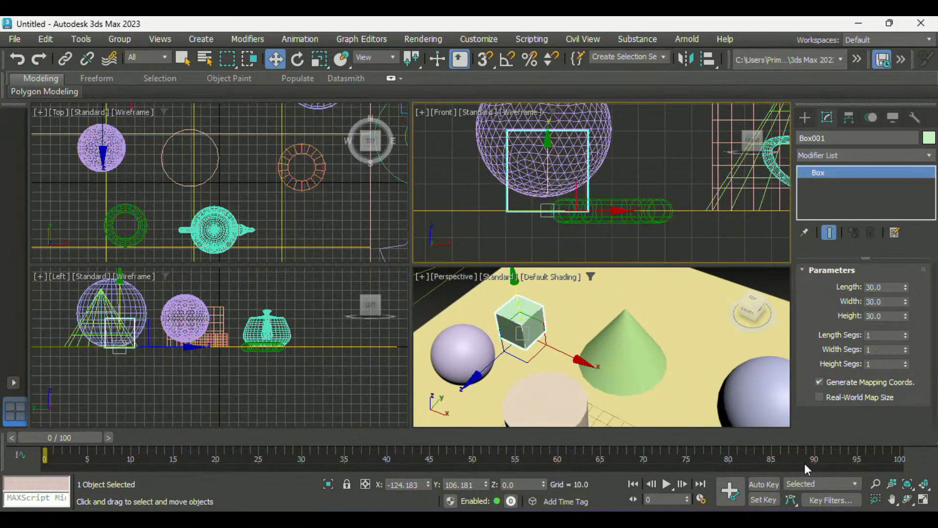
pyautogui.click(657, 213)
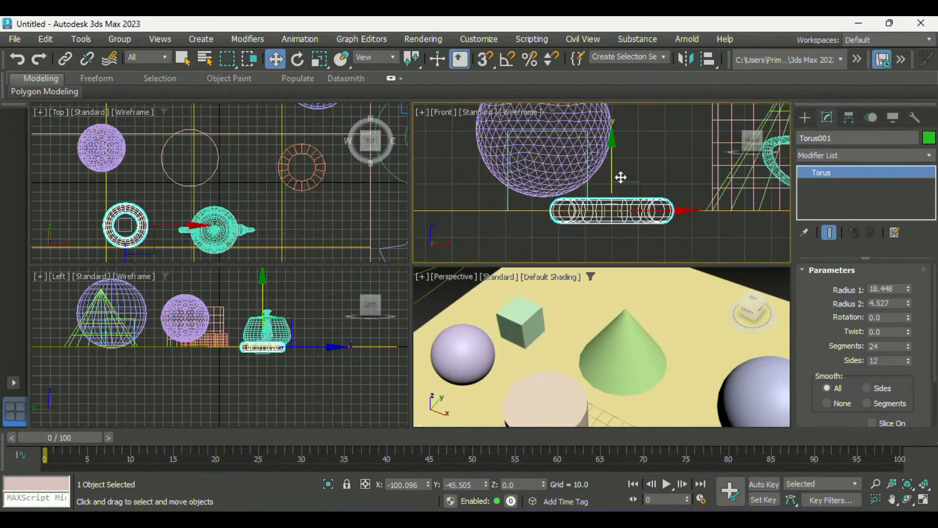
pyautogui.moveTo(612, 161); pyautogui.dragTo(613, 143)
pyautogui.moveTo(673, 197); pyautogui.dragTo(754, 195)
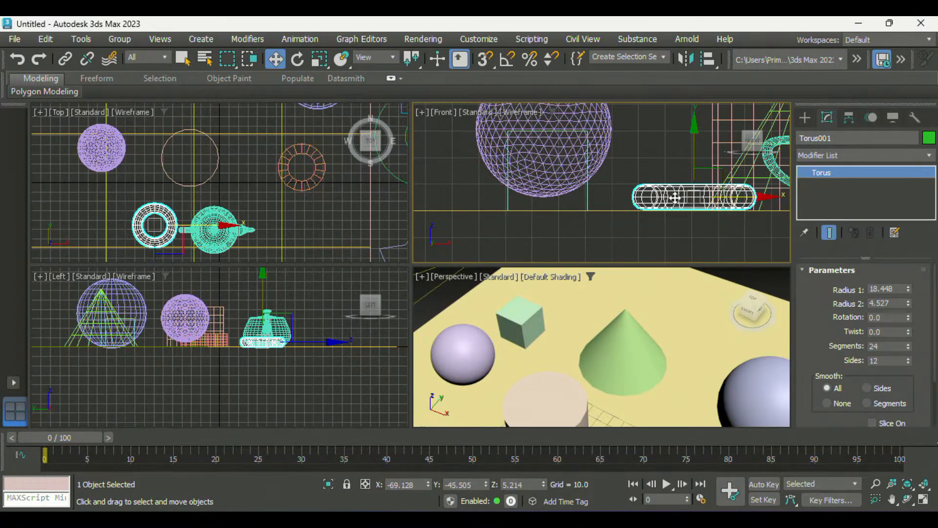
# Step: Lower the geosphere in the Front view to about Z 25.4 so it rests on the ground line
pyautogui.click(538, 136)
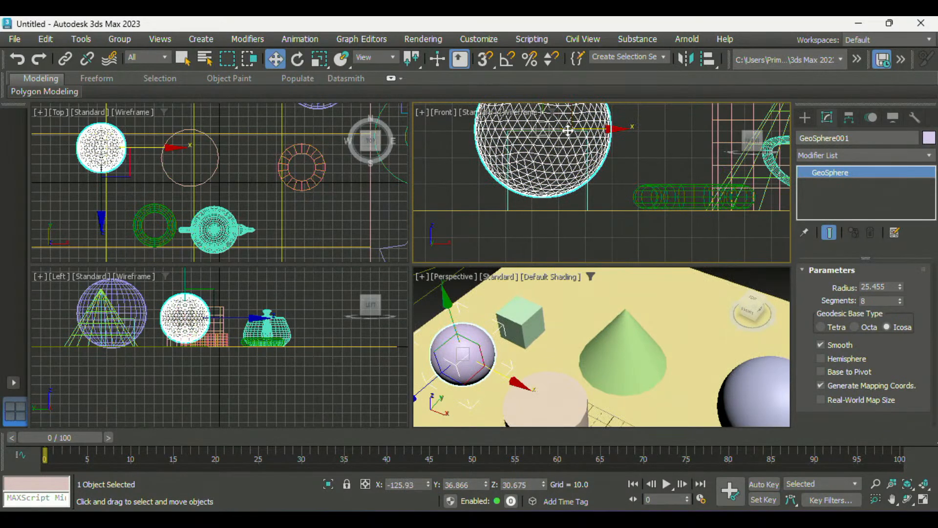
pyautogui.moveTo(568, 130); pyautogui.dragTo(573, 141)
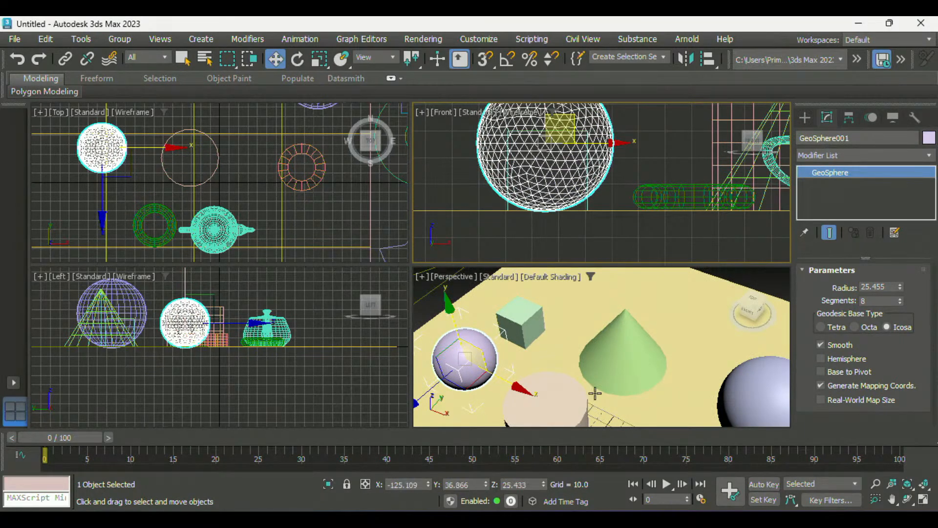
pyautogui.moveTo(595, 394); pyautogui.dragTo(590, 372, button='middle')
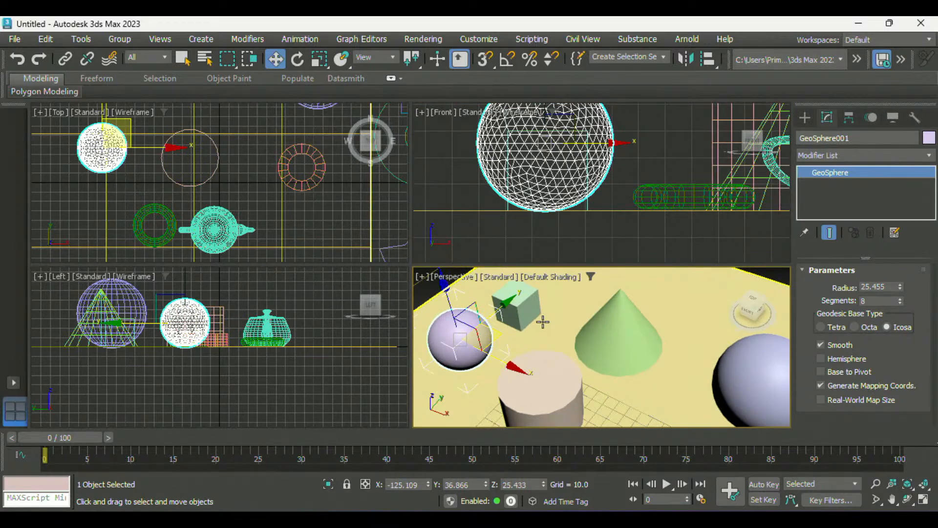
# Step: Set the box's length and width segments to 4 and its height segments to 3
pyautogui.click(523, 302)
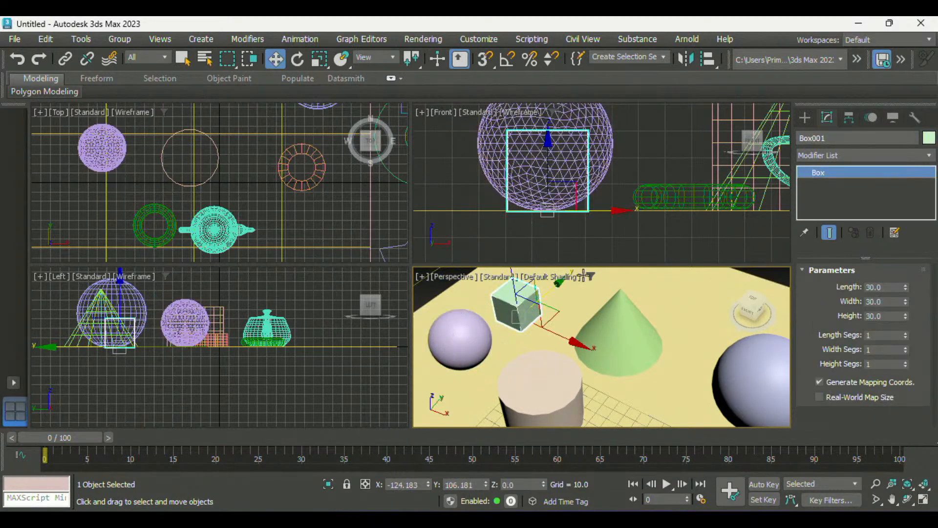
pyautogui.click(906, 332)
pyautogui.click(905, 333)
pyautogui.click(906, 333)
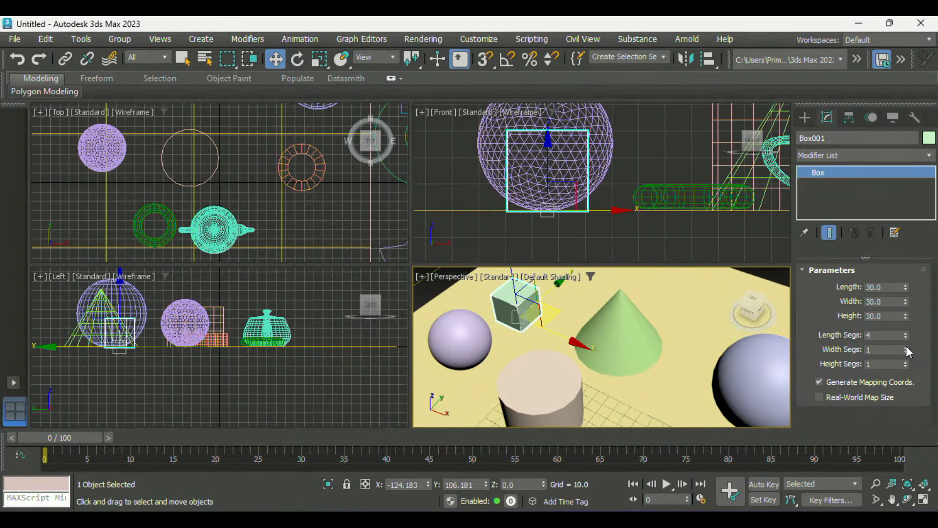
pyautogui.click(905, 346)
pyautogui.click(906, 346)
pyautogui.click(906, 345)
pyautogui.click(906, 360)
pyautogui.click(906, 360)
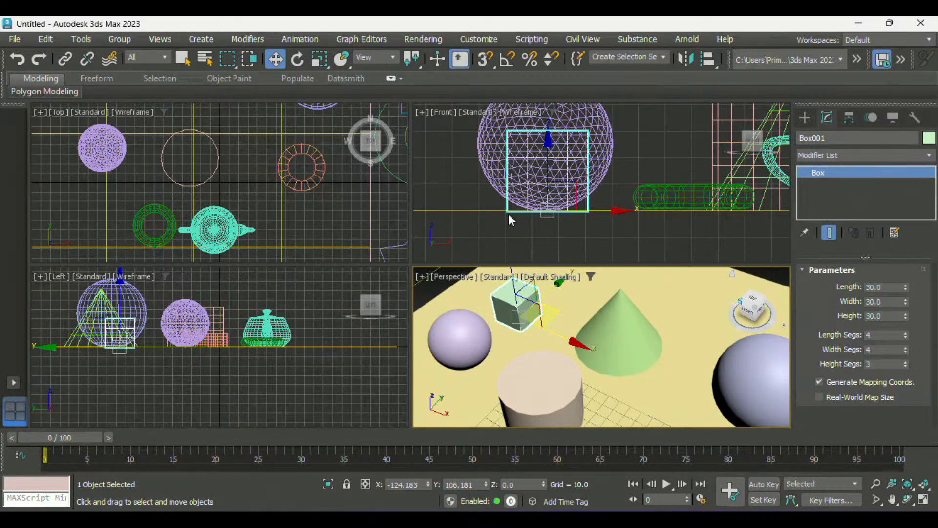
# Step: Raise the box above the other objects in the Front view to about Z 75.5
pyautogui.moveTo(576, 218); pyautogui.dragTo(578, 142)
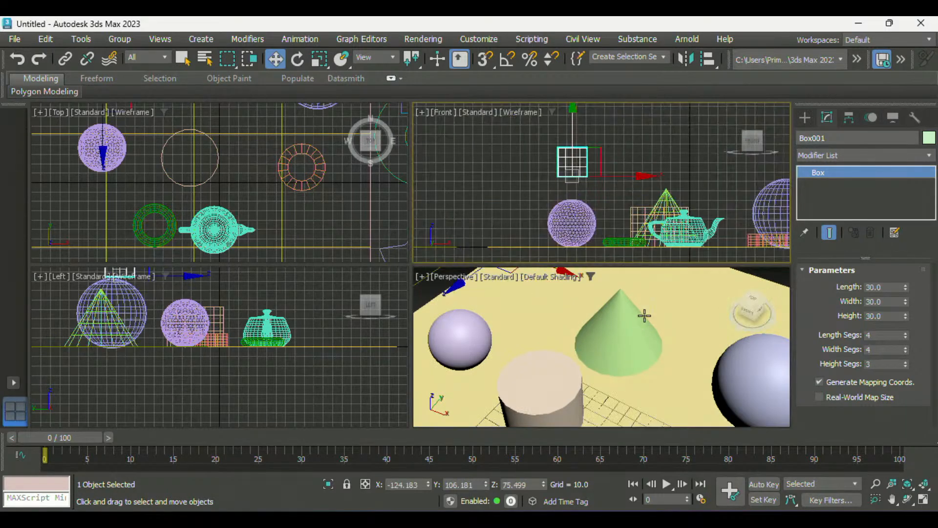
pyautogui.moveTo(614, 156); pyautogui.dragTo(713, 146, button='middle')
pyautogui.scroll(6, 633, 180)
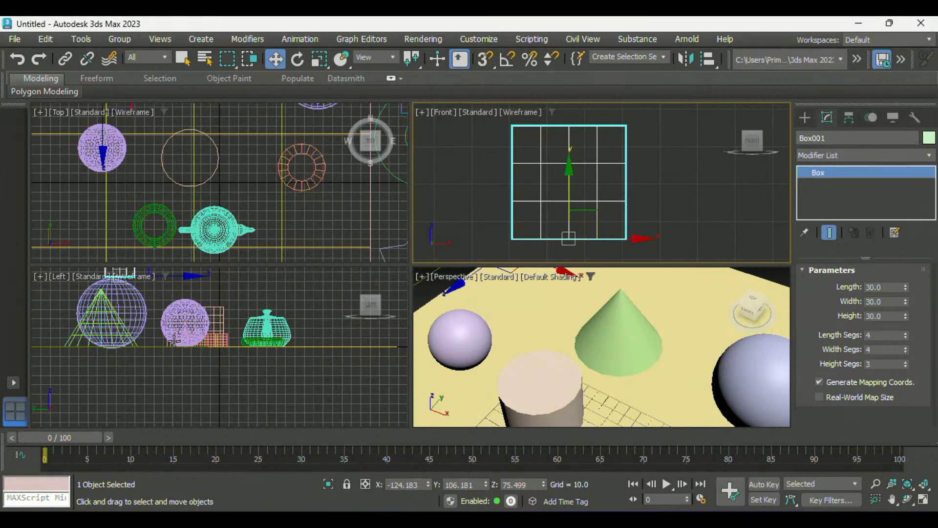
# Step: Frame the selected box in the Top, Left and Perspective viewports to examine its segments
pyautogui.moveTo(174, 340); pyautogui.dragTo(317, 398, button='middle')
pyautogui.scroll(-3, 206, 198)
pyautogui.scroll(2, 223, 177)
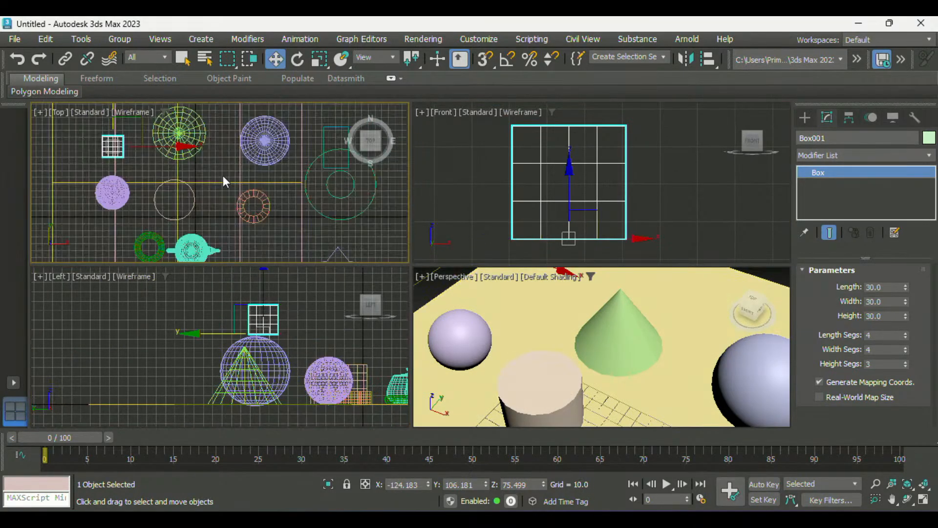
pyautogui.scroll(2, 216, 175)
pyautogui.moveTo(216, 174); pyautogui.dragTo(386, 195, button='middle')
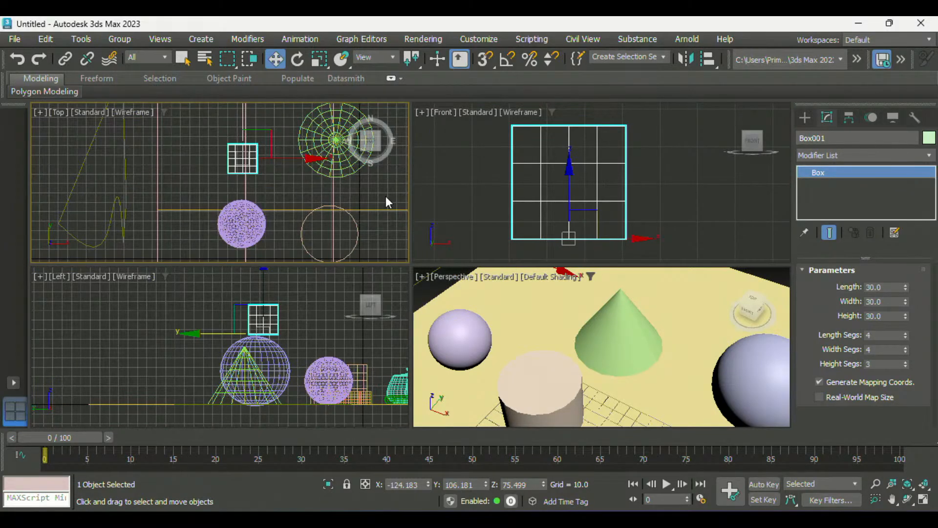
pyautogui.press('z')
pyautogui.rightClick(611, 185)
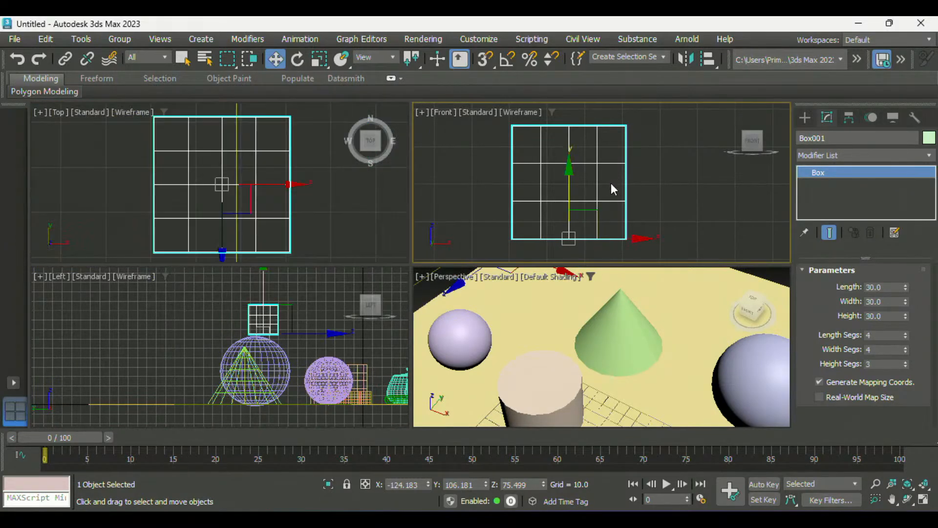
pyautogui.rightClick(250, 360)
pyautogui.press('z')
pyautogui.rightClick(601, 338)
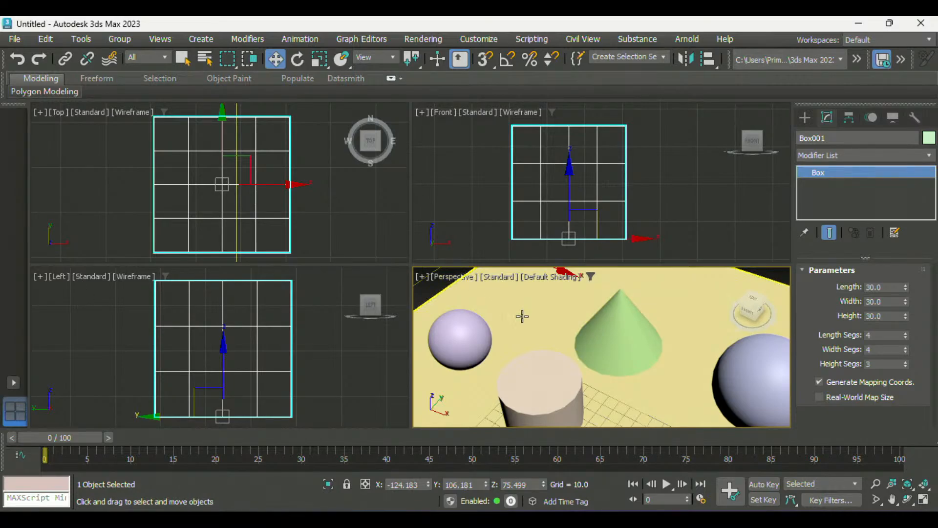
pyautogui.press('z')
pyautogui.moveTo(569, 333); pyautogui.dragTo(570, 337, button='middle')
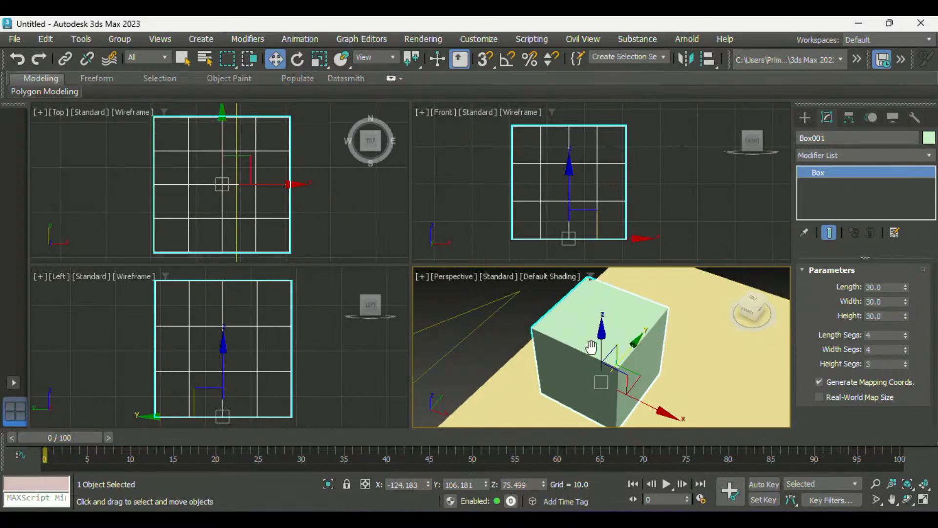
pyautogui.moveTo(591, 347); pyautogui.dragTo(589, 344, button='middle')
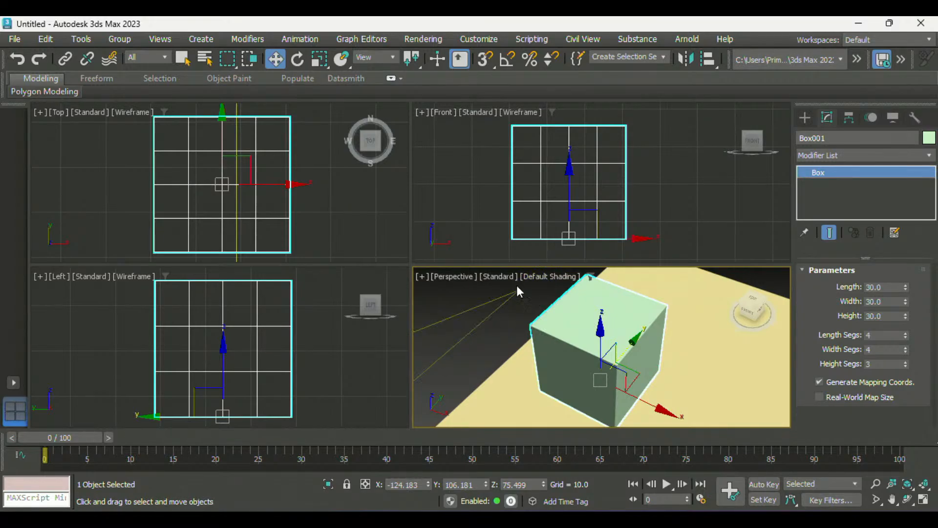
# Step: Turn on Edged Faces in the Perspective viewport to show the box's segments on the shaded surface
pyautogui.click(501, 278)
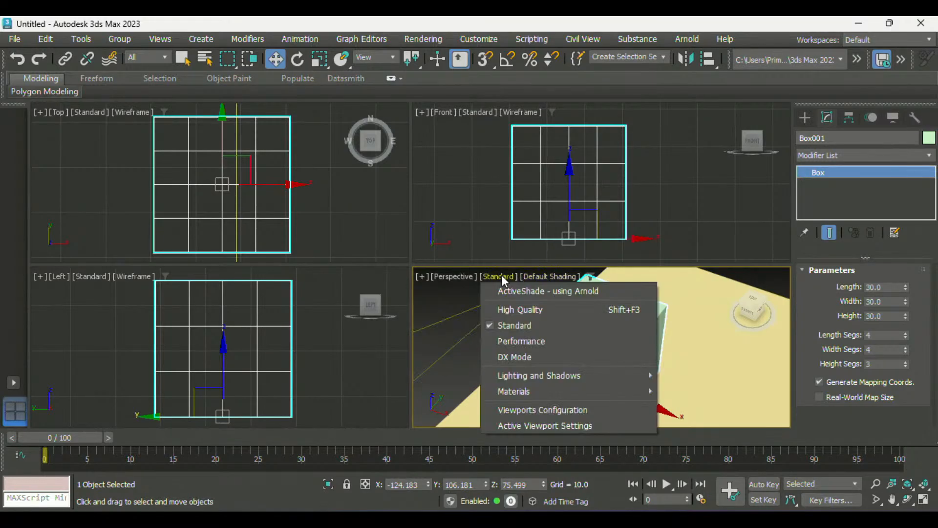
pyautogui.click(569, 276)
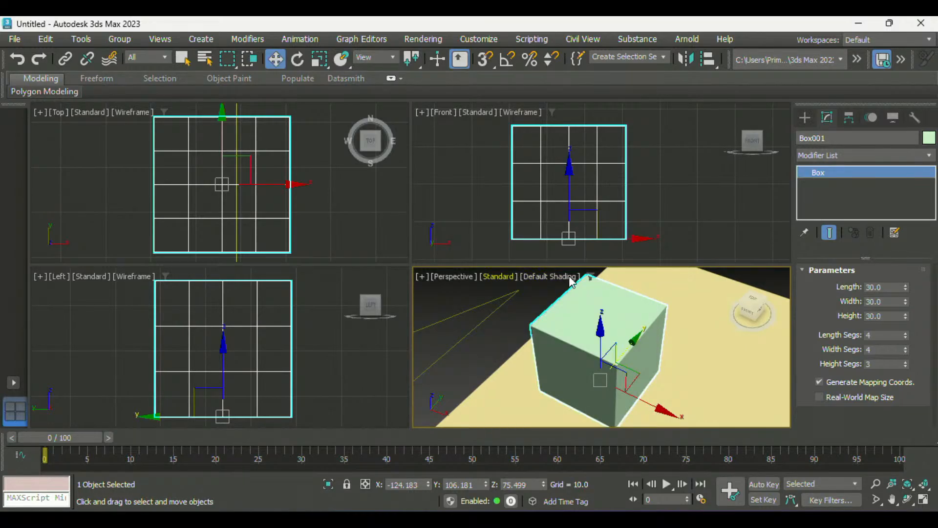
pyautogui.click(554, 283)
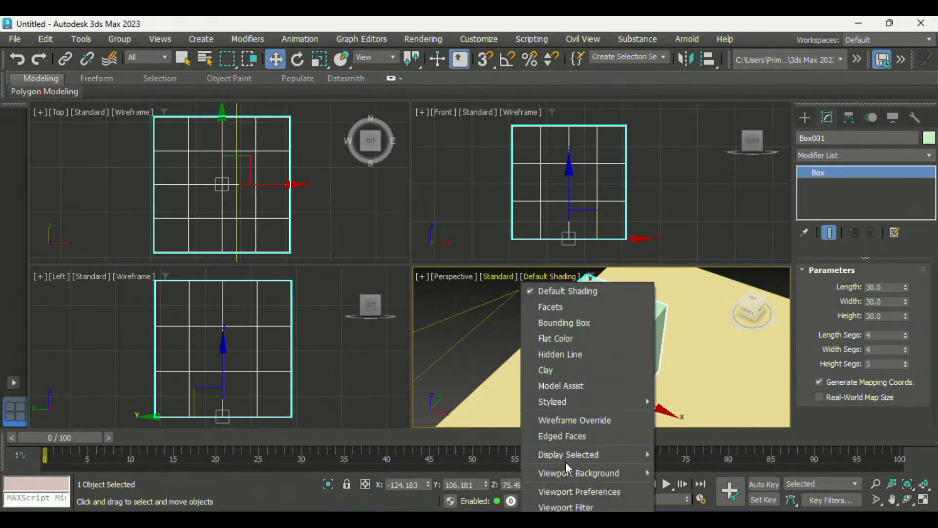
pyautogui.click(531, 290)
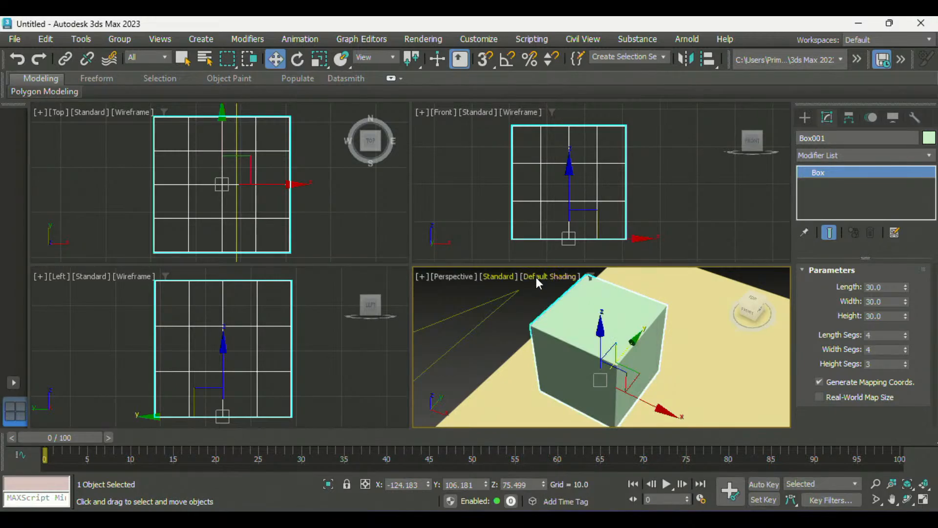
pyautogui.click(536, 277)
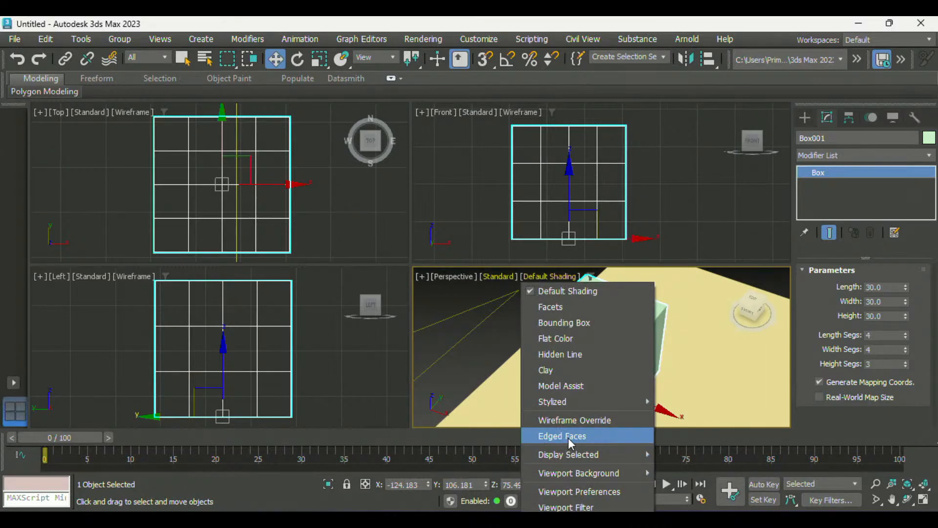
pyautogui.click(571, 437)
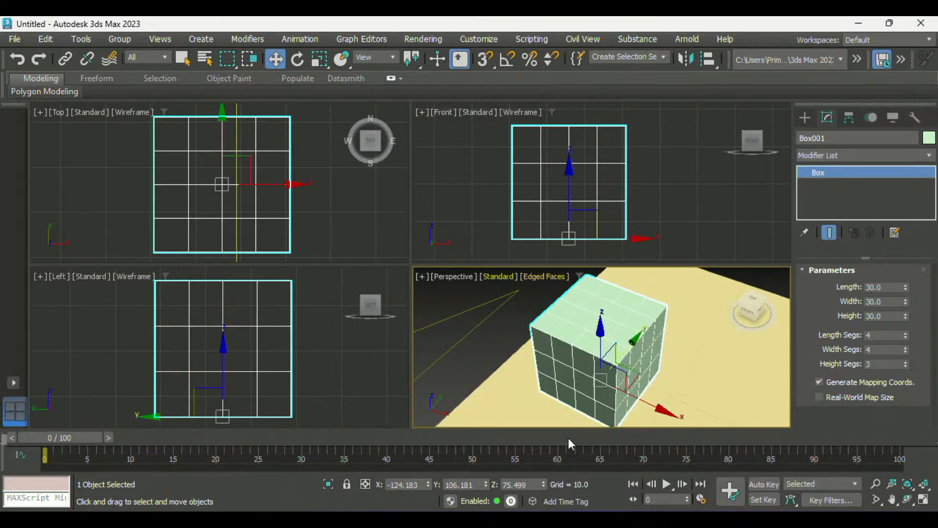
pyautogui.moveTo(594, 363); pyautogui.dragTo(597, 357, button='middle')
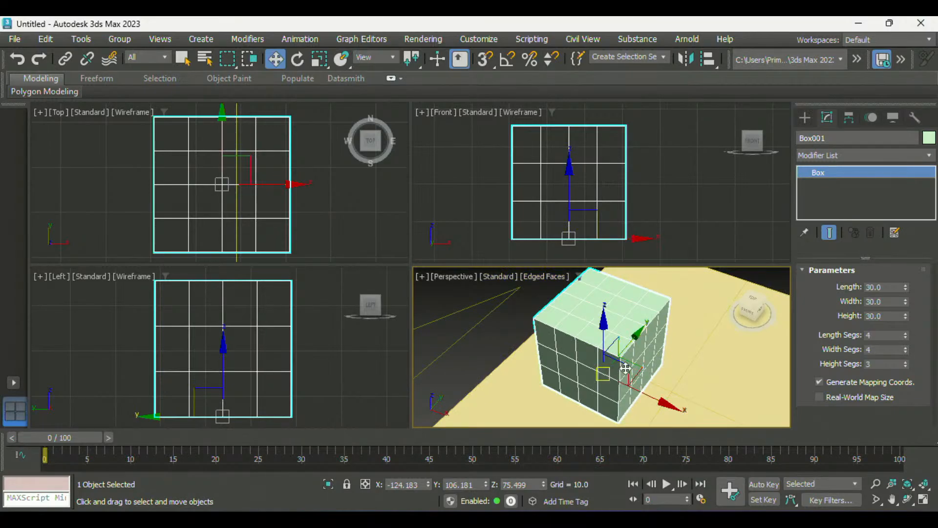
# Step: Add an Edit Poly modifier to the selected box
pyautogui.scroll(-4, 633, 370)
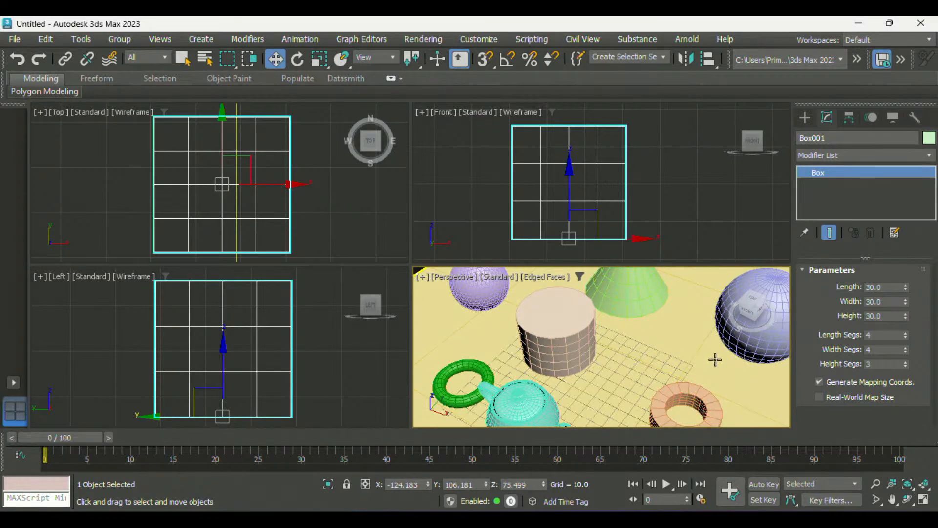
pyautogui.moveTo(628, 328); pyautogui.dragTo(611, 413, button='middle')
pyautogui.scroll(-1, 611, 298)
pyautogui.moveTo(613, 360); pyautogui.dragTo(618, 385, button='middle')
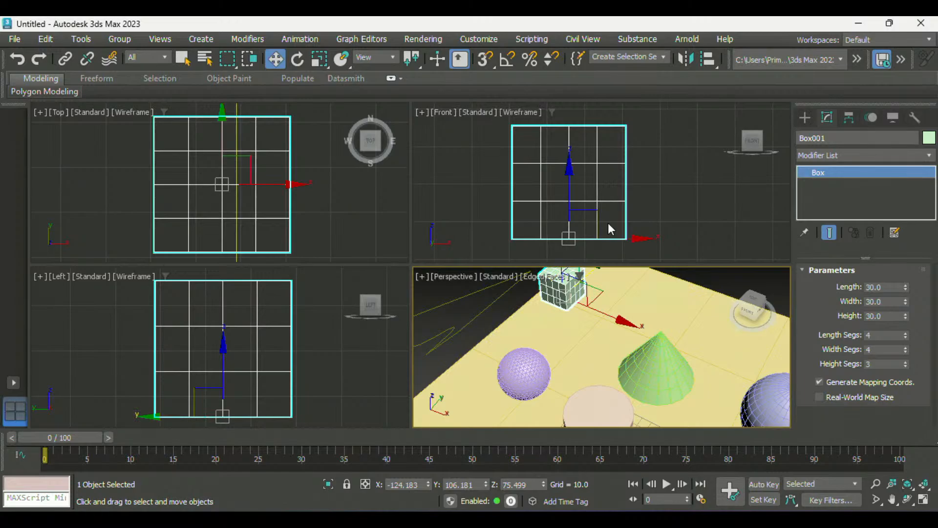
pyautogui.click(829, 188)
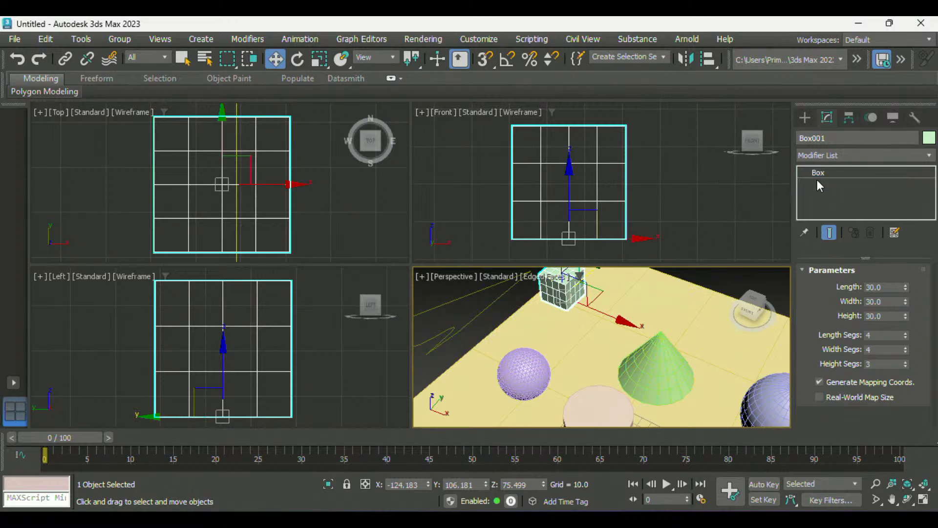
pyautogui.rightClick(634, 202)
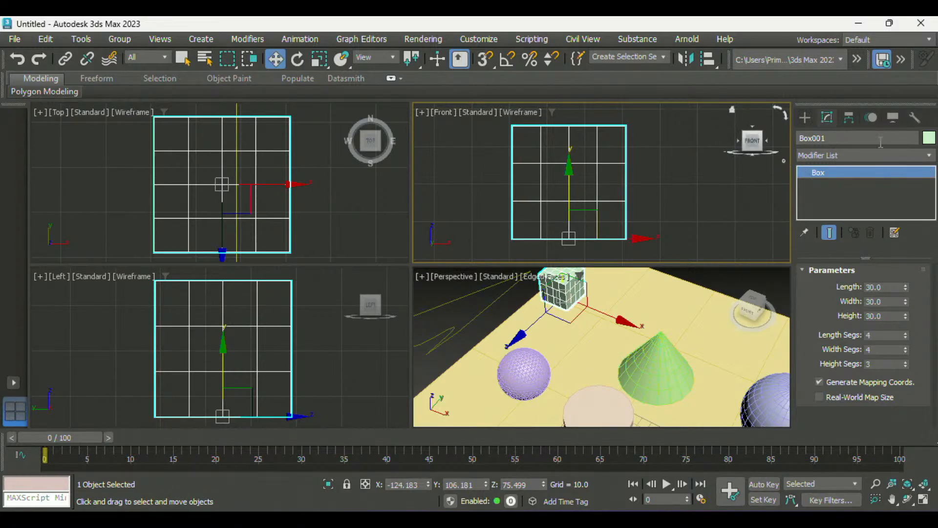
pyautogui.click(889, 155)
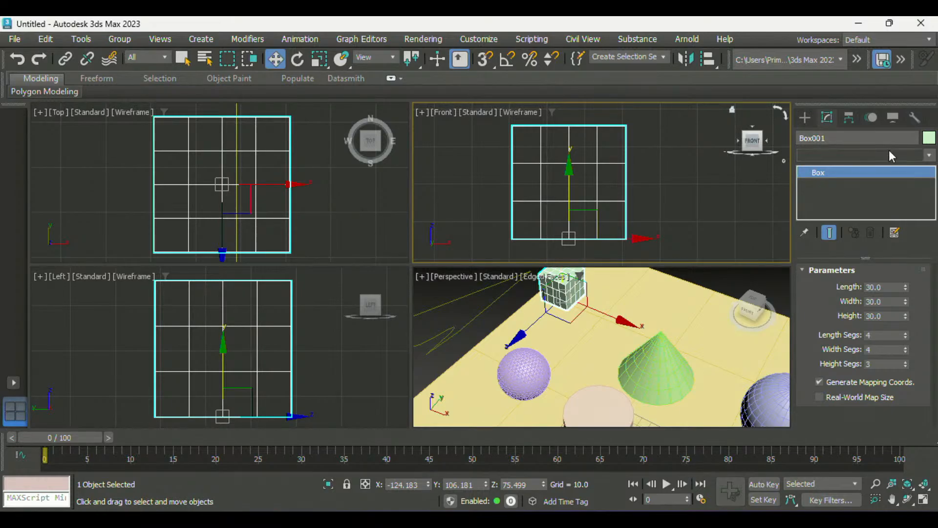
pyautogui.click(890, 151)
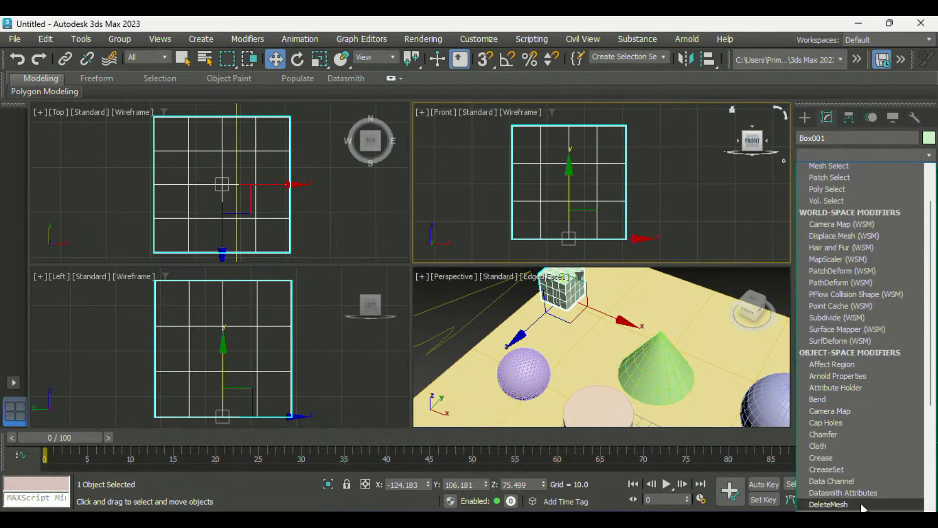
pyautogui.scroll(-5, 861, 508)
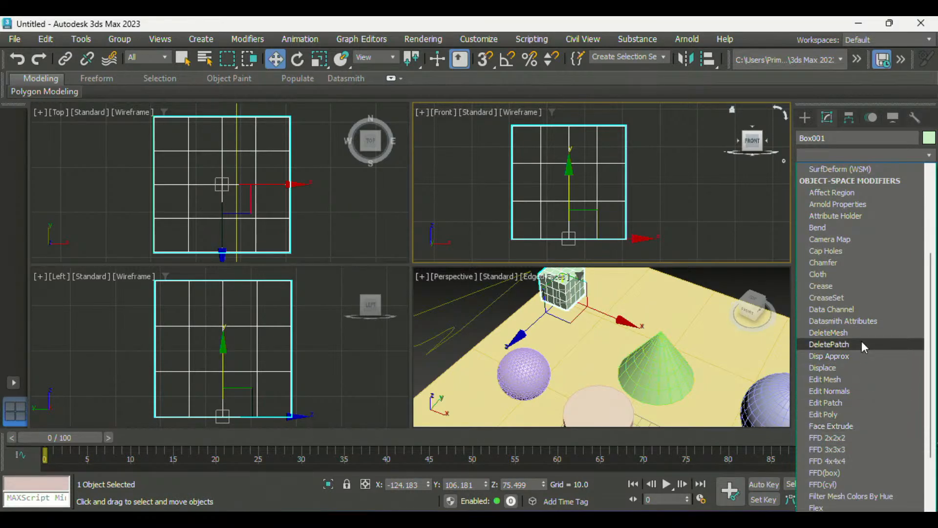
pyautogui.click(869, 412)
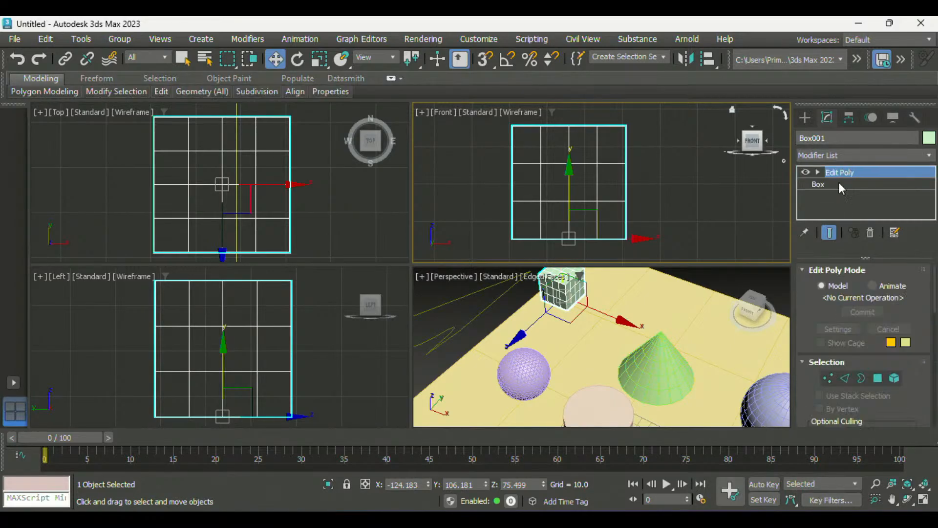
# Step: Look through the modifiers available for the box, then select the circle spline and look through its available modifiers
pyautogui.click(829, 233)
pyautogui.click(918, 153)
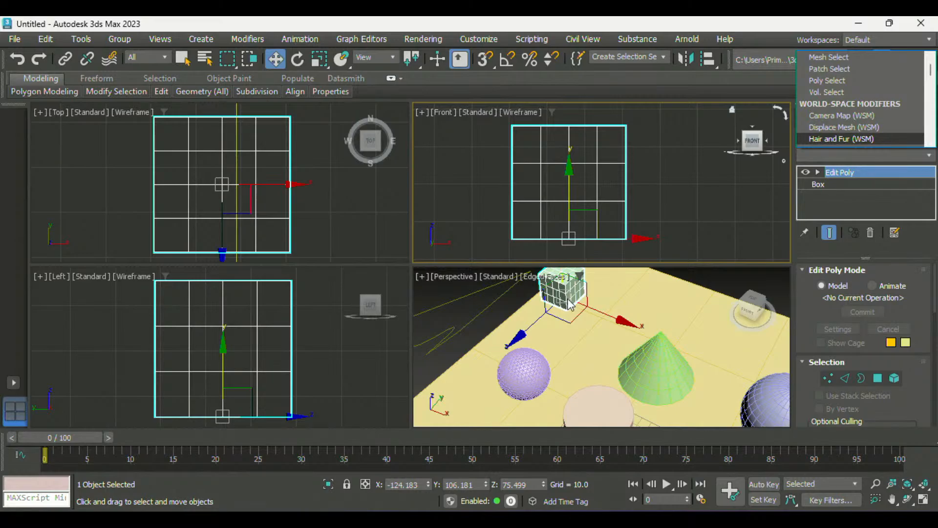
pyautogui.scroll(-10, 570, 304)
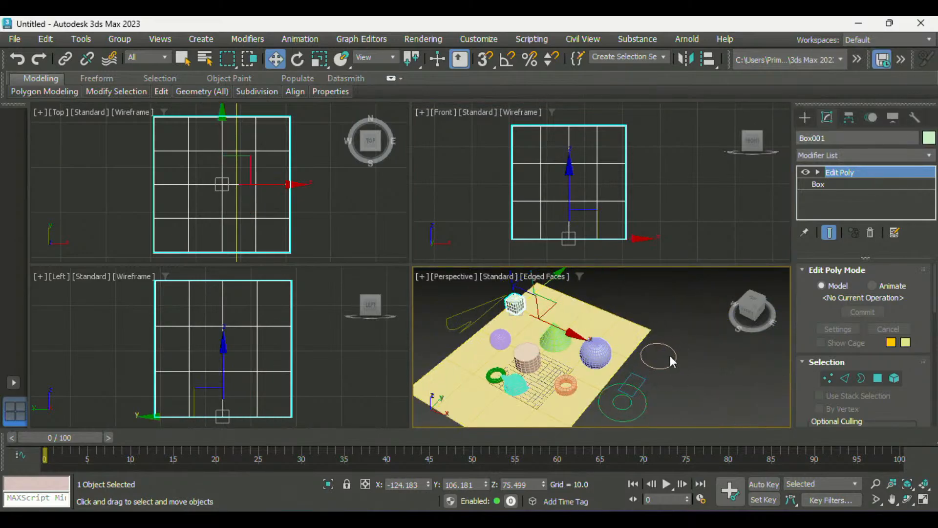
pyautogui.click(663, 362)
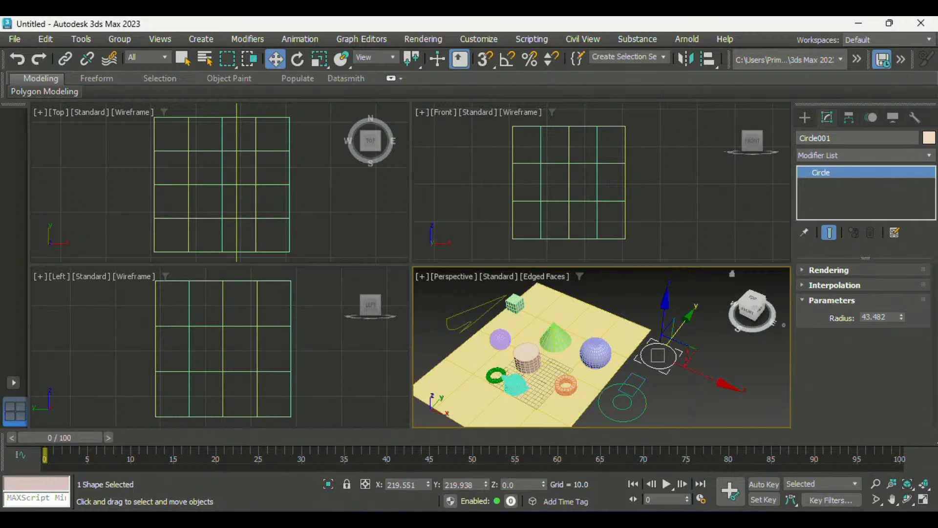
pyautogui.click(874, 155)
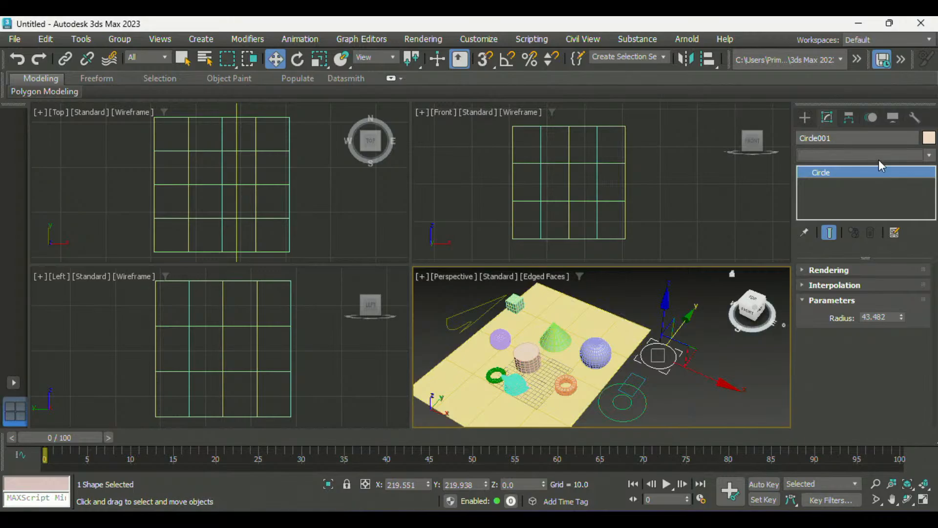
pyautogui.moveTo(931, 192); pyautogui.dragTo(932, 482)
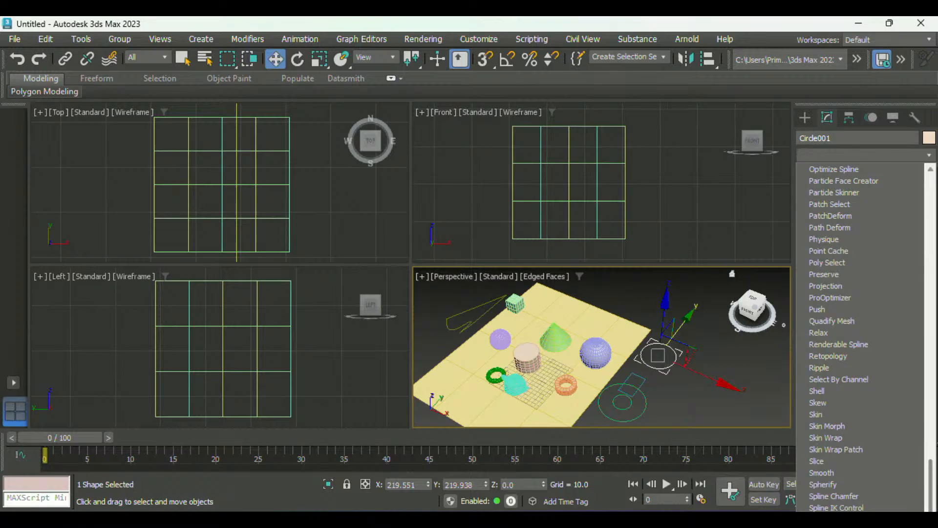
pyautogui.click(776, 367)
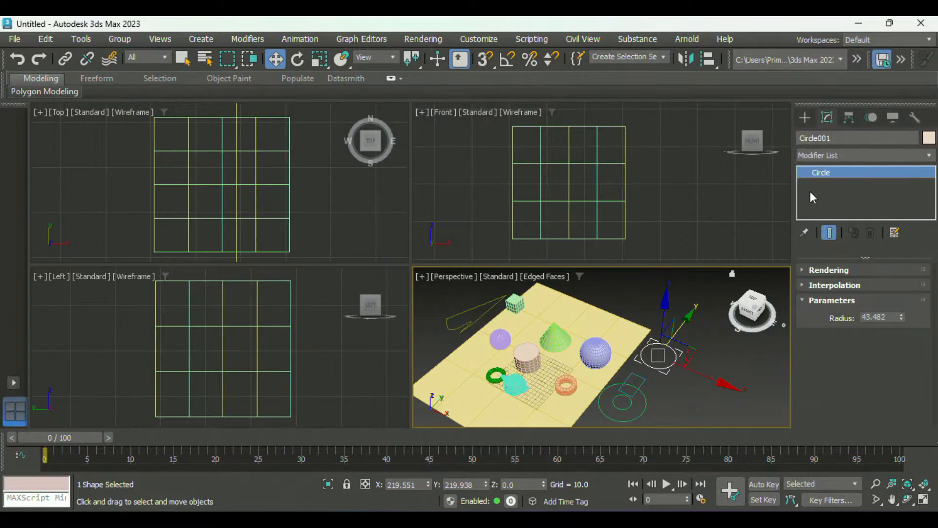
# Step: Apply a Bevel modifier to the circle spline
pyautogui.click(845, 155)
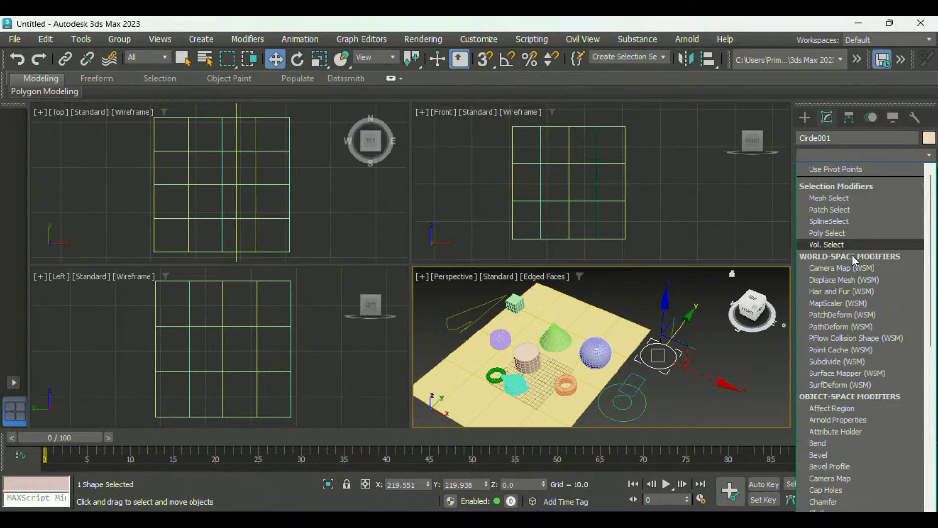
pyautogui.scroll(-1, 851, 254)
pyautogui.click(830, 425)
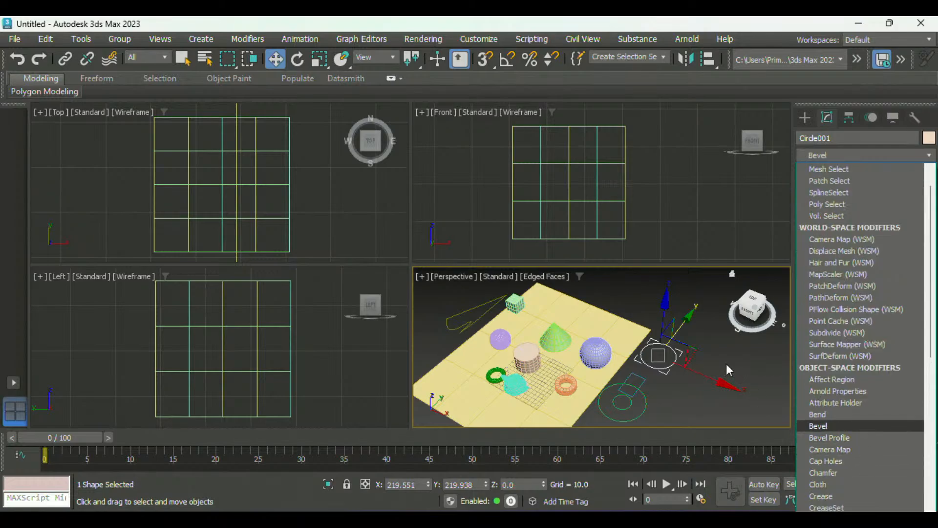
# Step: Select the large sphere beside the cone and examine which modifiers are offered for it
pyautogui.click(595, 353)
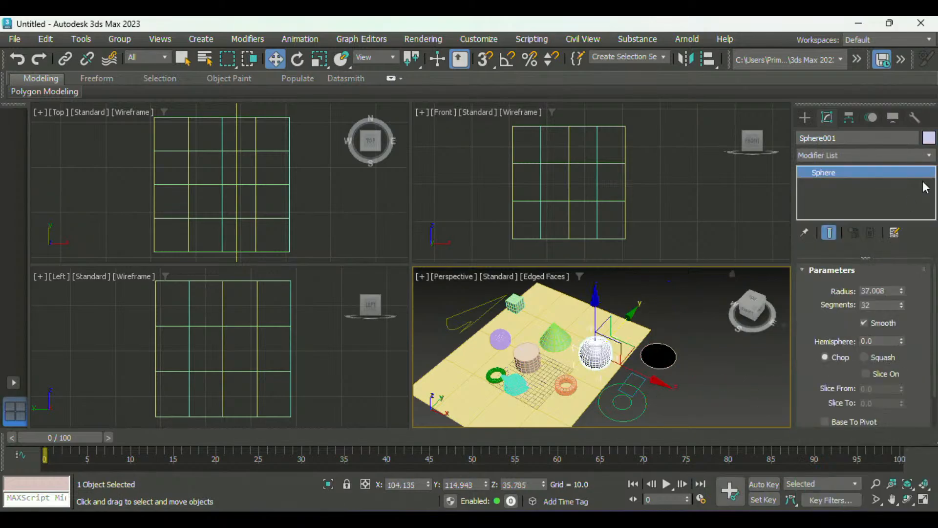
pyautogui.click(914, 151)
pyautogui.click(913, 151)
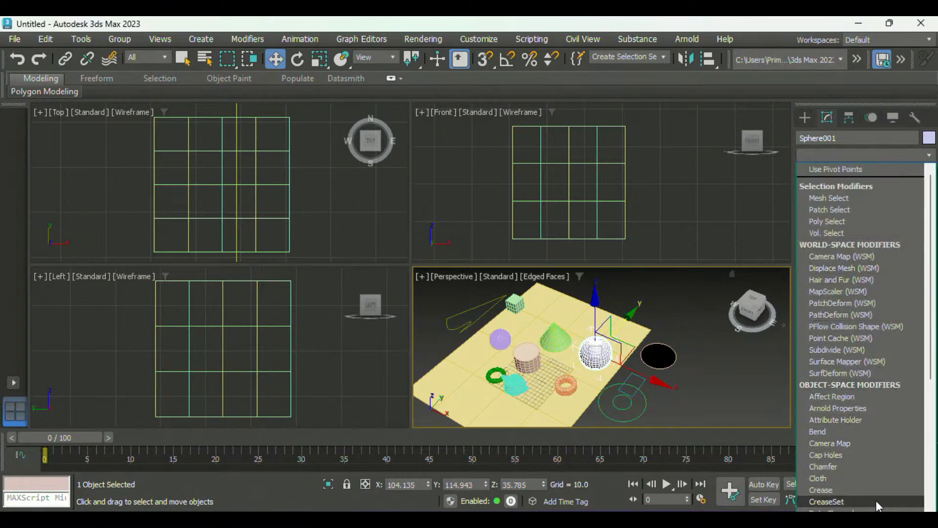
pyautogui.click(705, 325)
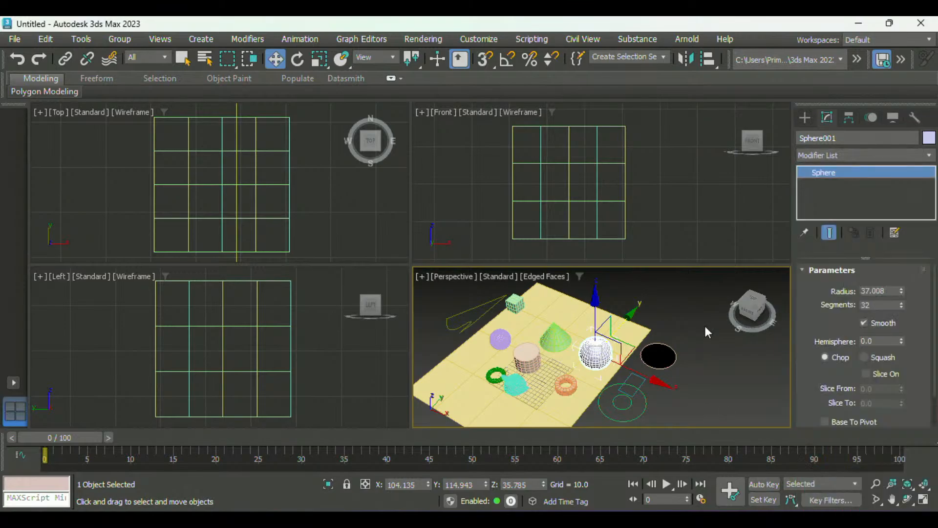
# Step: Select the circle and remove the Bevel modifier from its stack
pyautogui.click(663, 360)
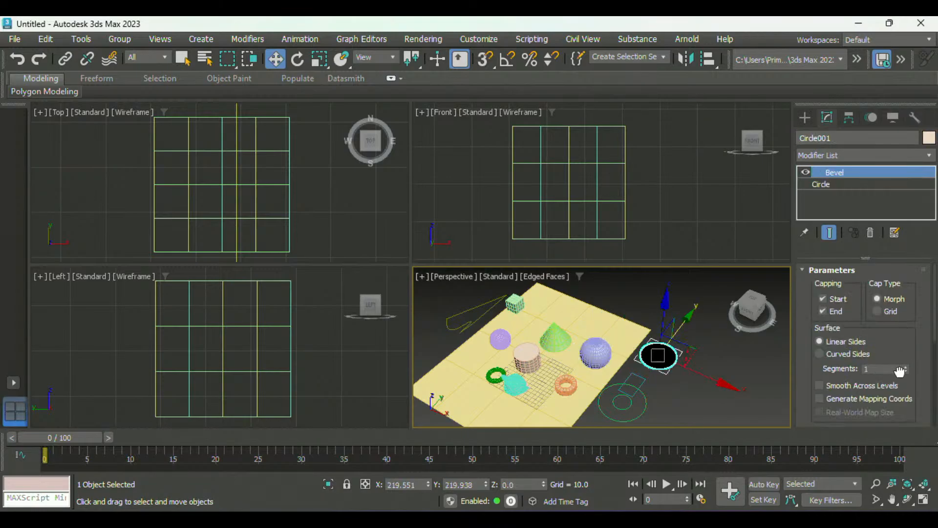
pyautogui.moveTo(899, 371); pyautogui.dragTo(901, 203)
pyautogui.click(870, 232)
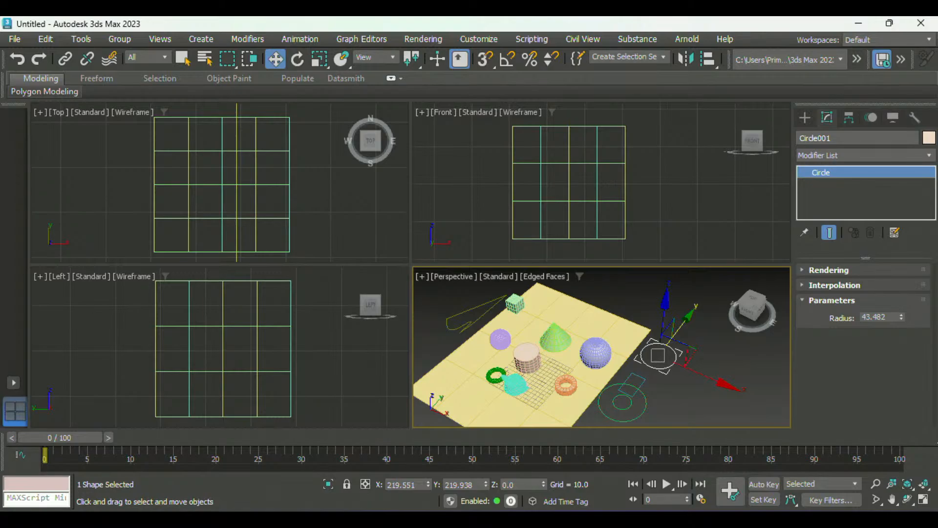
# Step: Switch the Perspective viewport to Wireframe Override to view all objects as wireframes
pyautogui.moveTo(570, 385); pyautogui.dragTo(618, 355, button='middle')
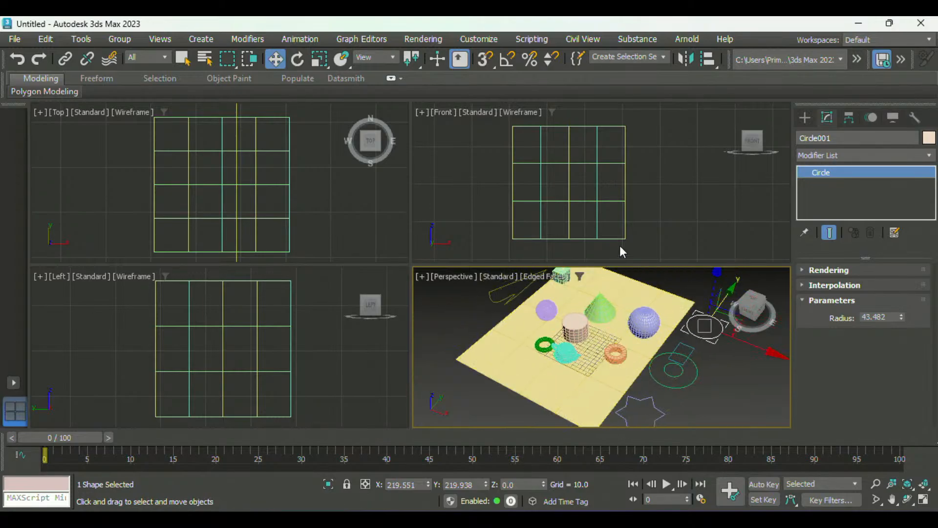
pyautogui.moveTo(620, 246); pyautogui.dragTo(670, 202, button='middle')
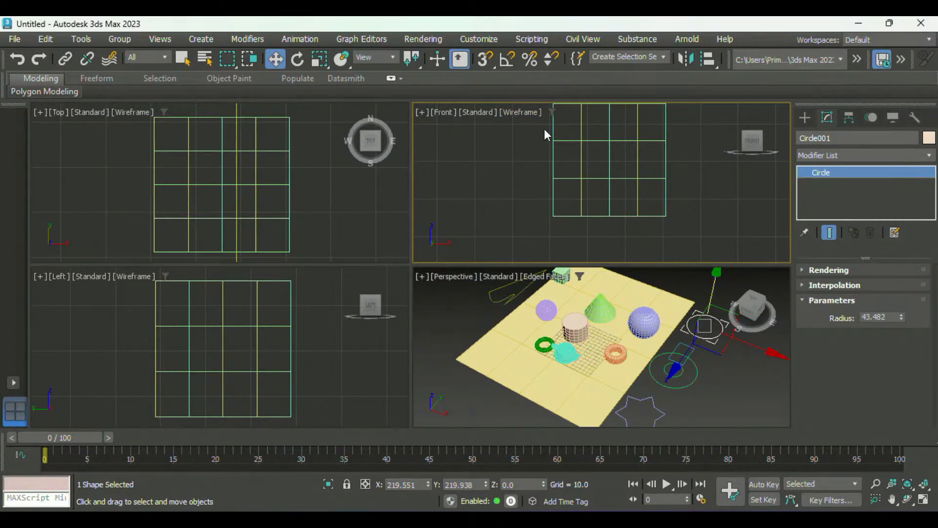
pyautogui.moveTo(550, 294); pyautogui.dragTo(586, 320, button='middle')
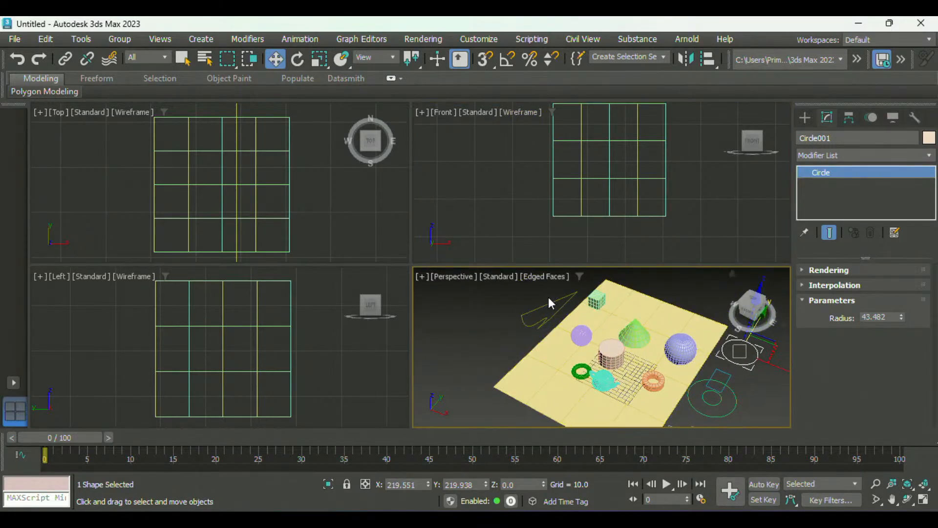
pyautogui.click(539, 274)
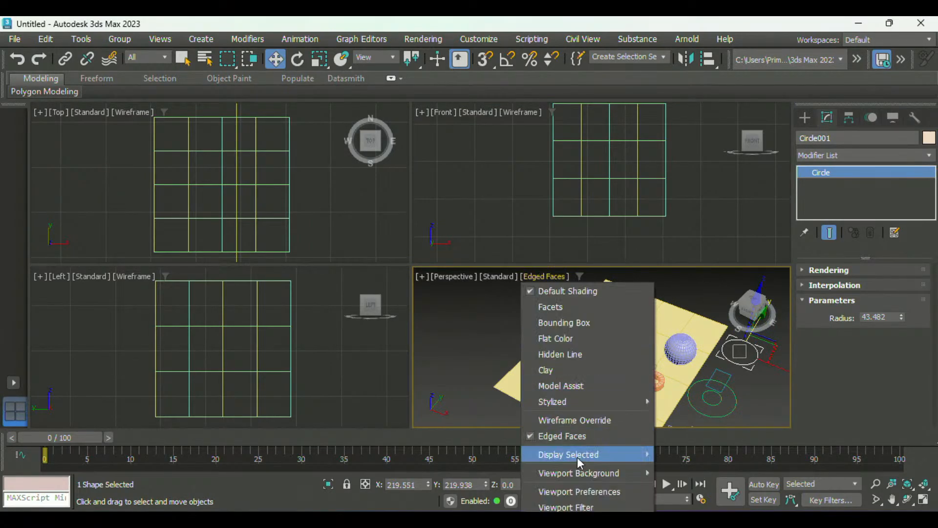
pyautogui.click(600, 420)
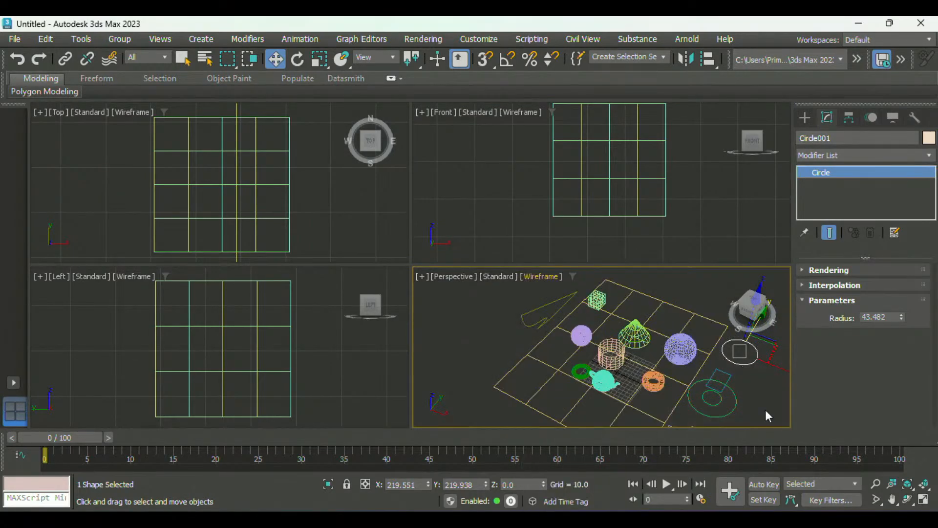
pyautogui.keyDown('alt'); pyautogui.moveTo(765, 410); pyautogui.dragTo(700, 365, button='middle'); pyautogui.keyUp('alt')
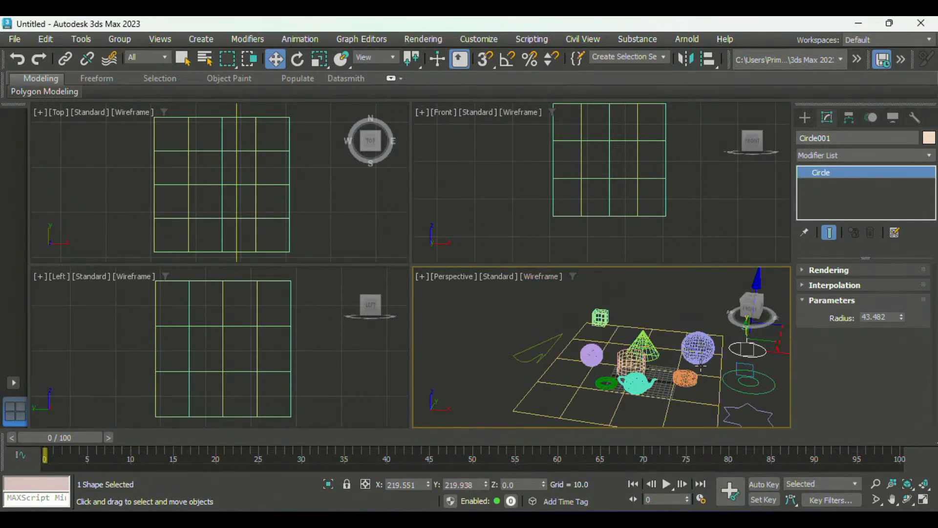
# Step: Return the Perspective viewport to Default Shading
pyautogui.click(540, 276)
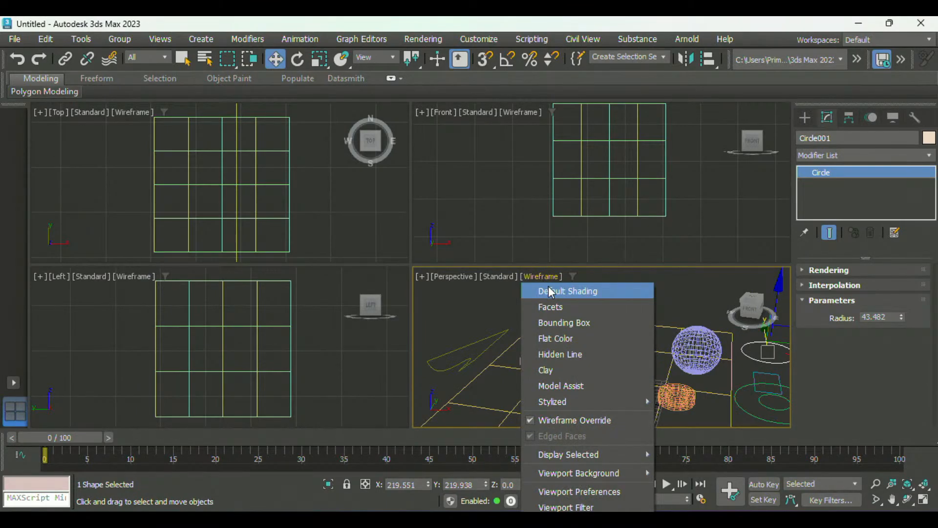
pyautogui.click(548, 288)
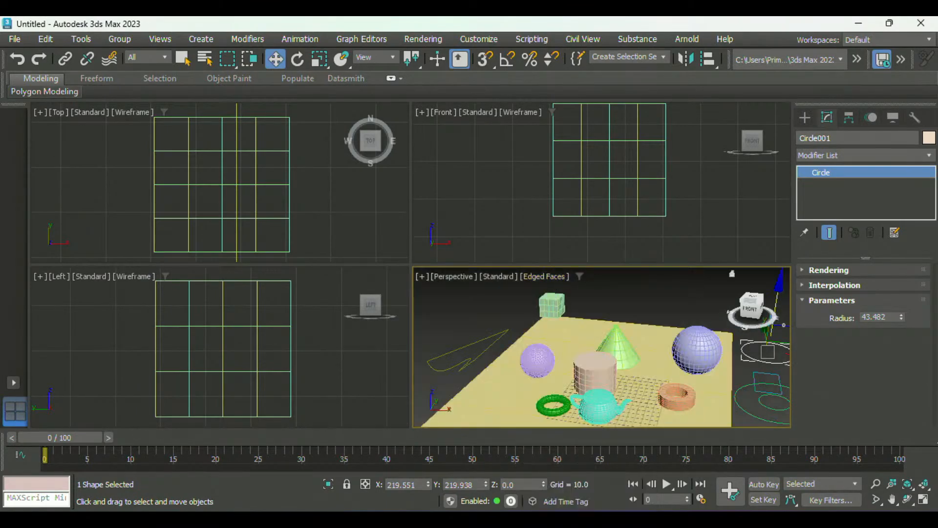
pyautogui.moveTo(692, 301); pyautogui.dragTo(672, 327, button='middle')
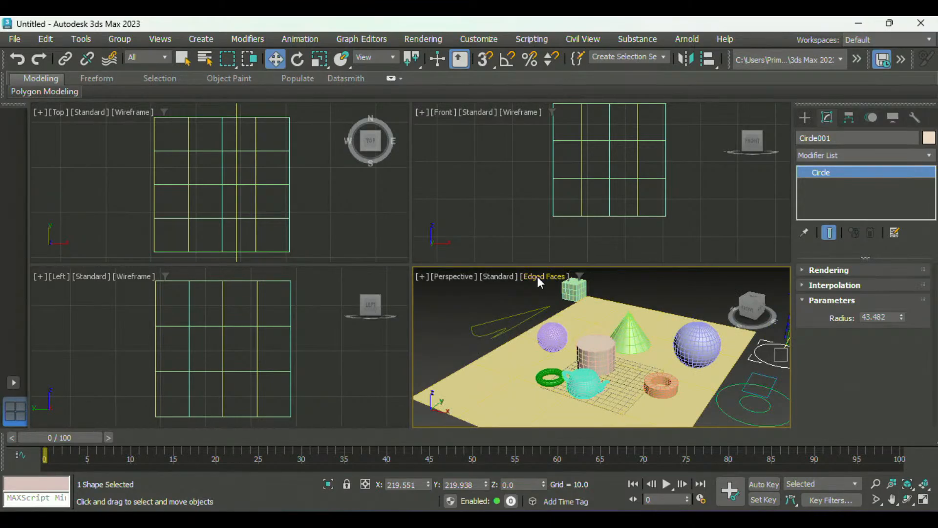
pyautogui.click(538, 277)
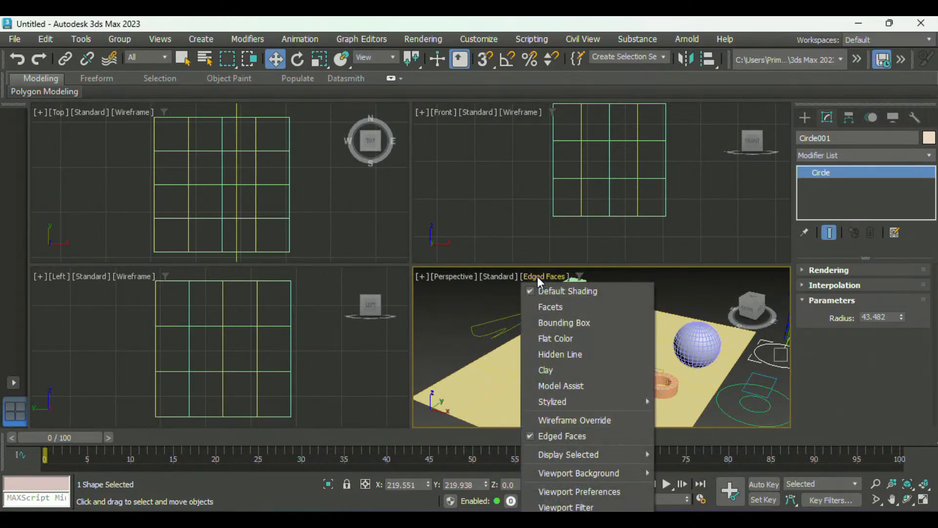
pyautogui.click(458, 280)
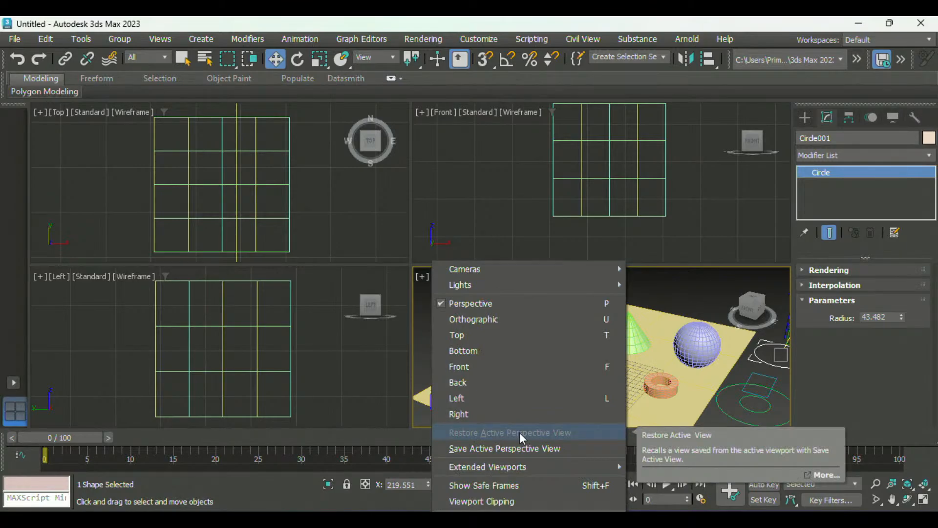
pyautogui.click(687, 345)
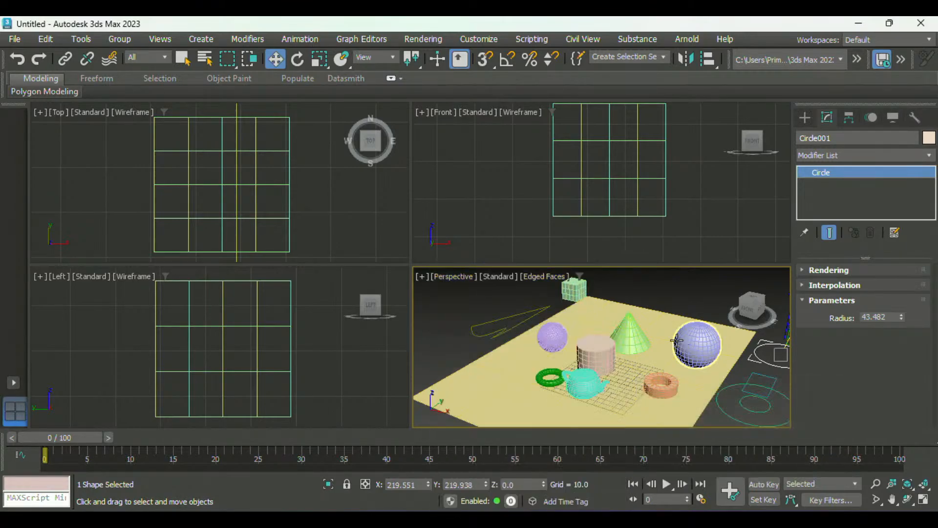
# Step: Set the Perspective viewport to render with ActiveShade using Arnold
pyautogui.click(498, 277)
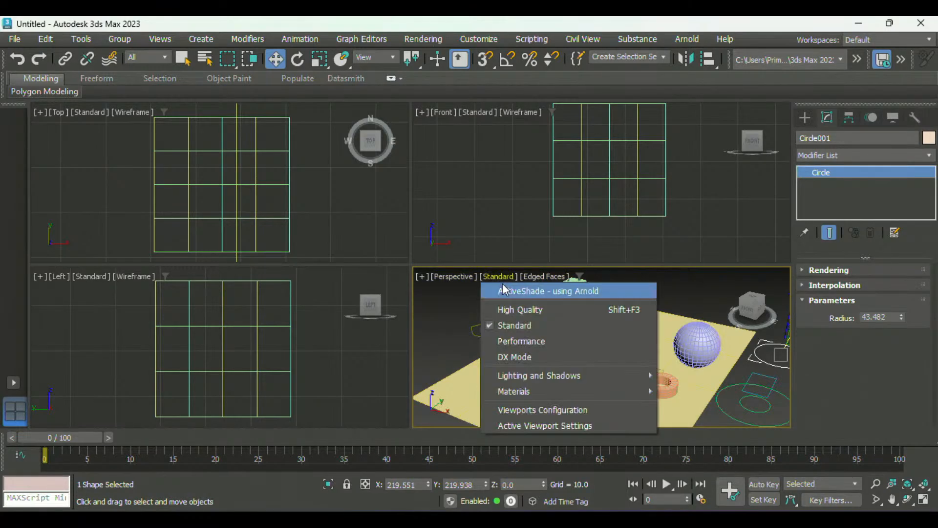
pyautogui.click(508, 296)
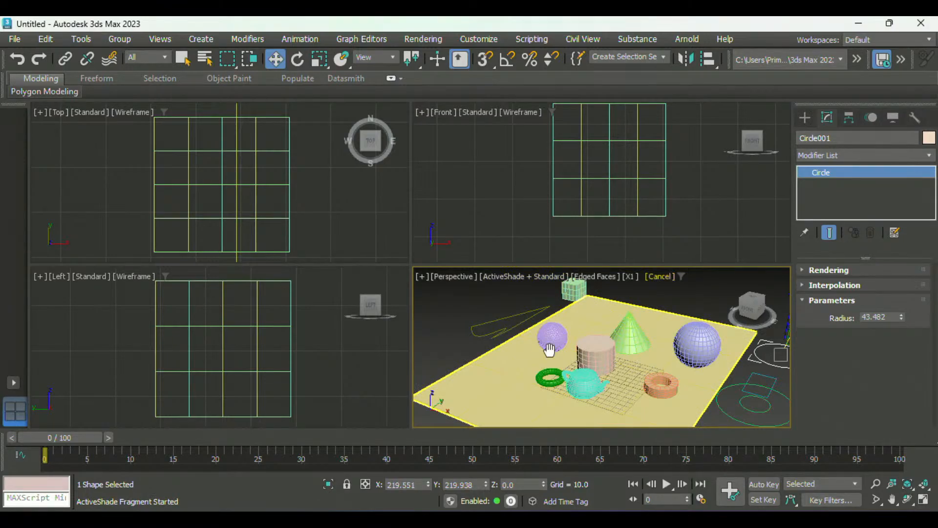
# Step: Turn off Edged Faces in the Perspective viewport so the ActiveShade render shows the objects without mesh edges
pyautogui.moveTo(549, 348); pyautogui.dragTo(535, 343, button='middle')
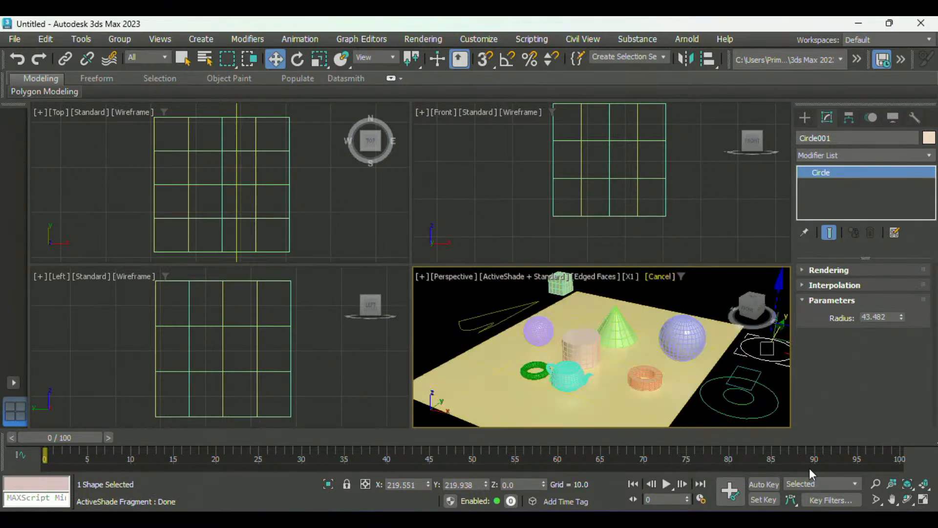
pyautogui.moveTo(706, 382); pyautogui.dragTo(699, 355, button='middle')
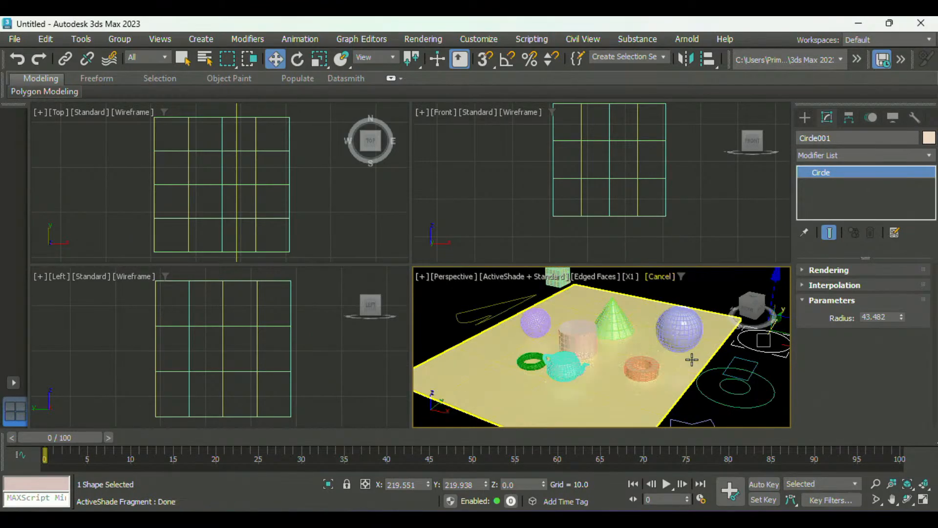
pyautogui.click(605, 276)
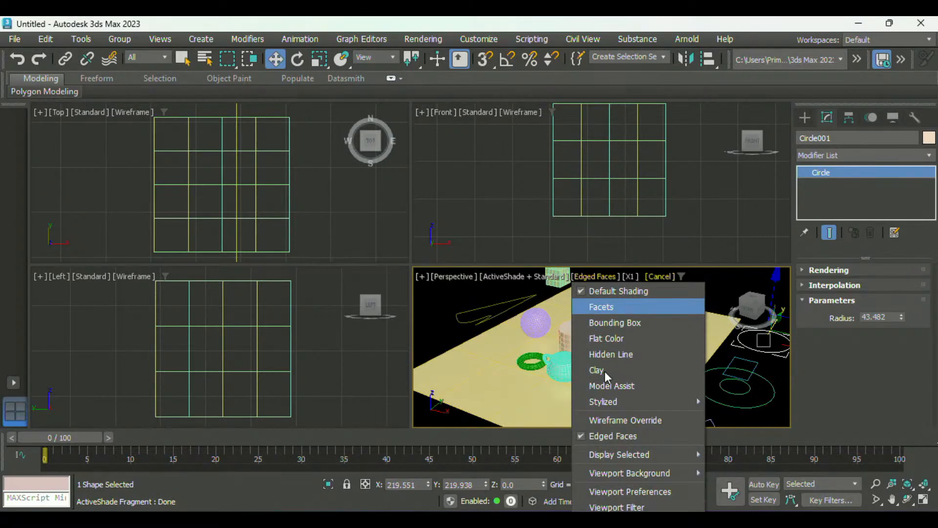
pyautogui.click(612, 436)
# Step: Cancel the ActiveShade rendering and return the Perspective viewport to its Standard display
pyautogui.scroll(5, 650, 332)
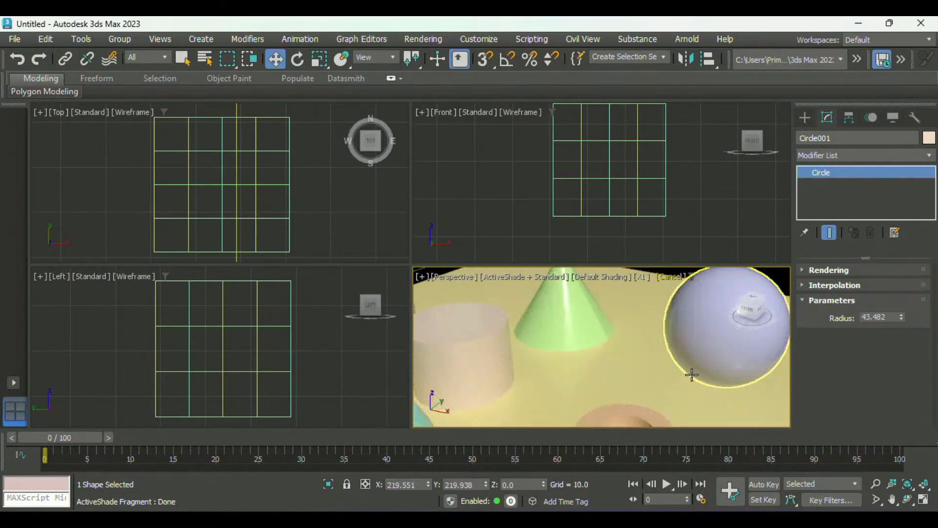
pyautogui.moveTo(692, 374); pyautogui.dragTo(628, 365, button='middle')
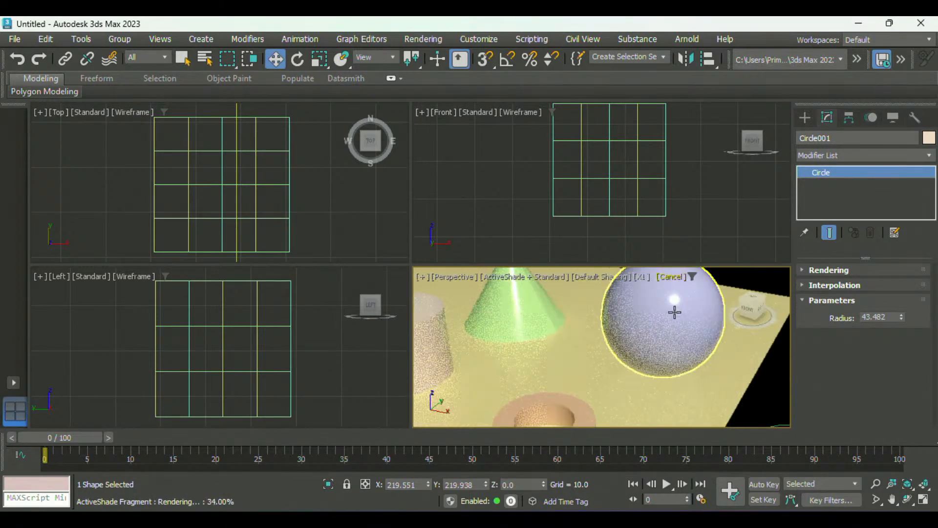
pyautogui.moveTo(674, 312); pyautogui.dragTo(848, 257, button='middle')
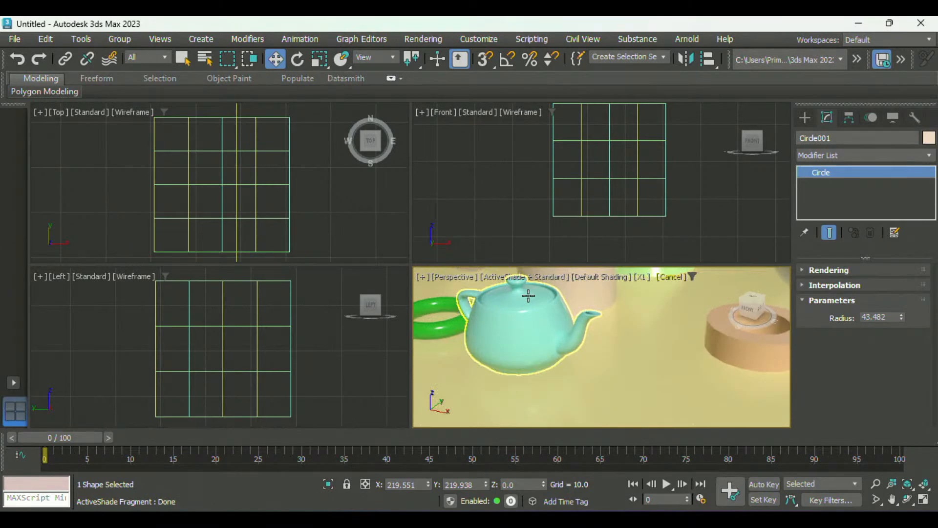
pyautogui.click(678, 279)
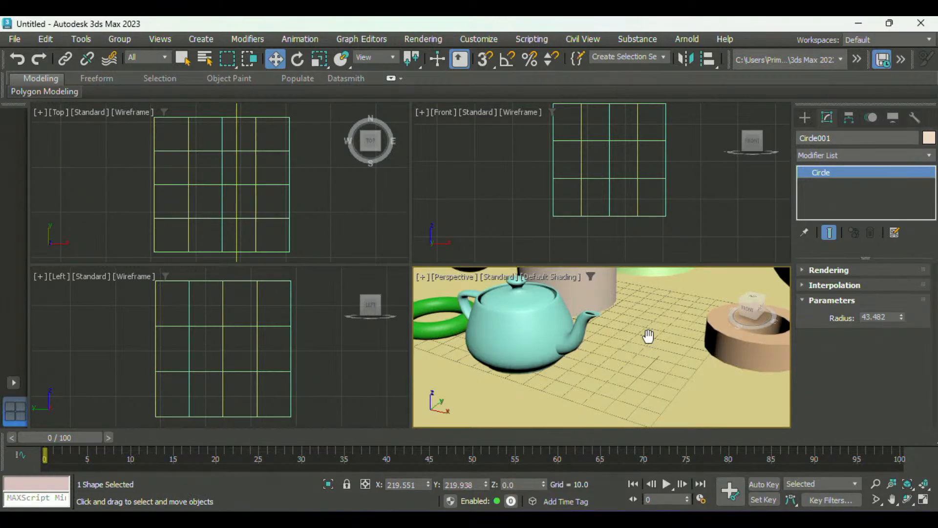
pyautogui.scroll(-5, 649, 342)
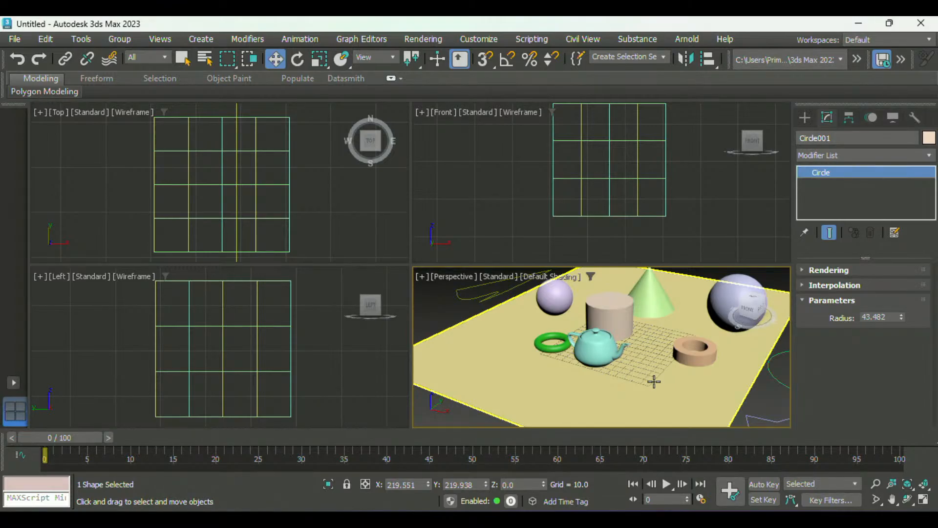
pyautogui.moveTo(654, 382); pyautogui.dragTo(626, 398, button='middle')
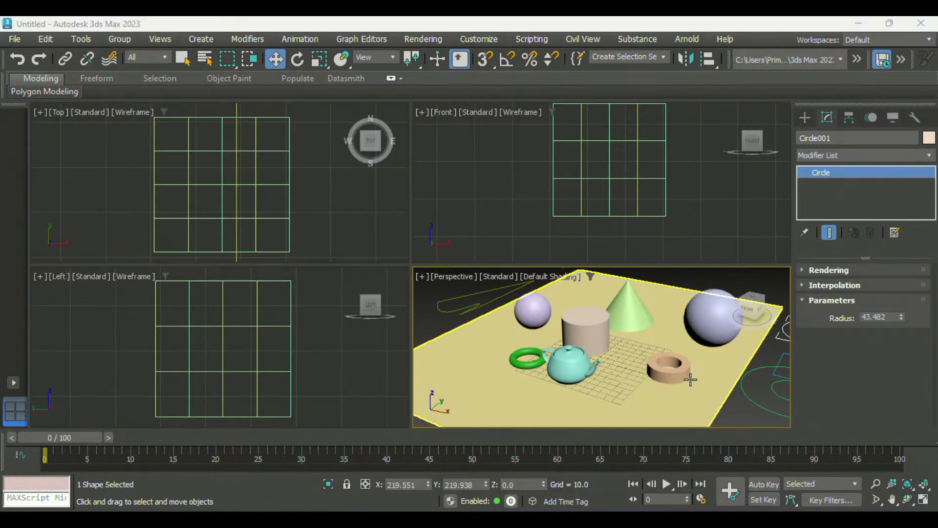
pyautogui.scroll(-5, 691, 379)
pyautogui.moveTo(703, 379); pyautogui.dragTo(679, 388, button='middle')
pyautogui.scroll(3, 637, 322)
pyautogui.scroll(2, 669, 379)
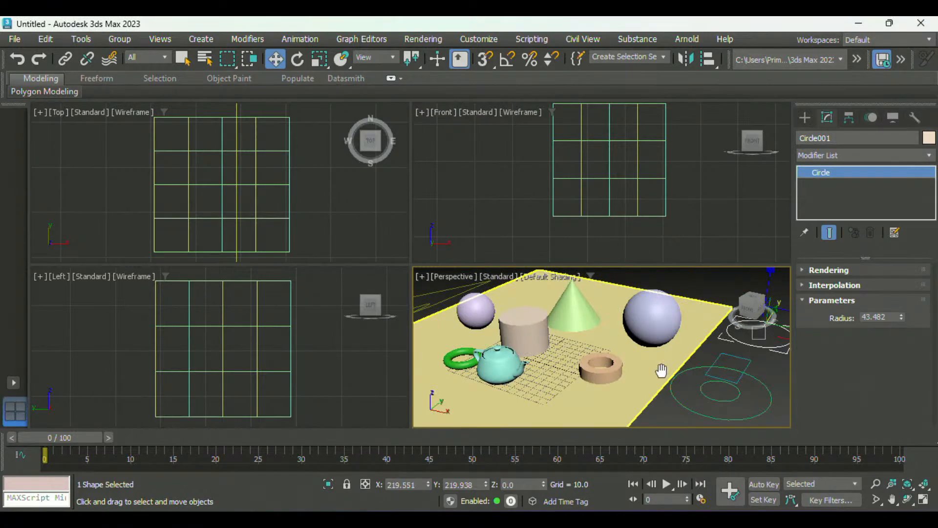
pyautogui.scroll(-3, 659, 367)
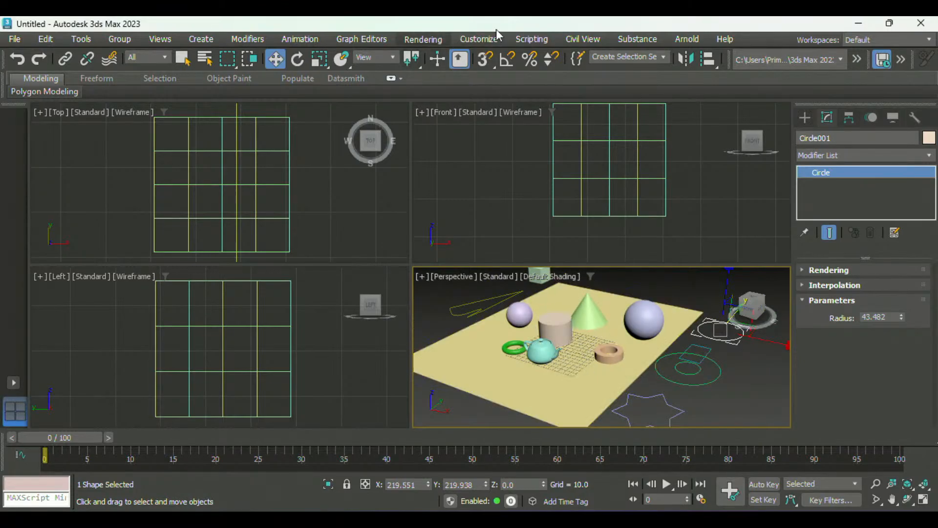
pyautogui.click(479, 40)
pyautogui.click(98, 43)
pyautogui.press('Escape')
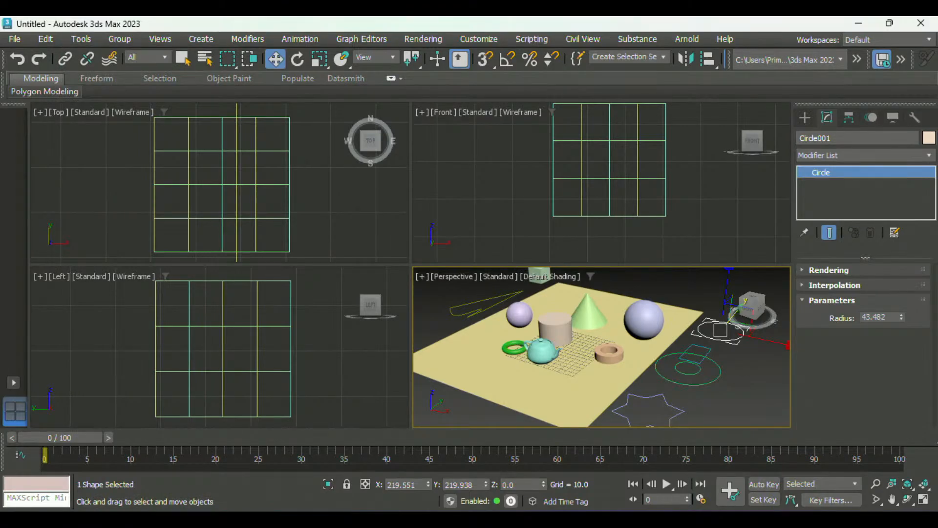
# Step: Bring up the Scene Explorer as a floating window, select Box001 and rename it as Boxer
pyautogui.moveTo(937, 218); pyautogui.dragTo(373, 153)
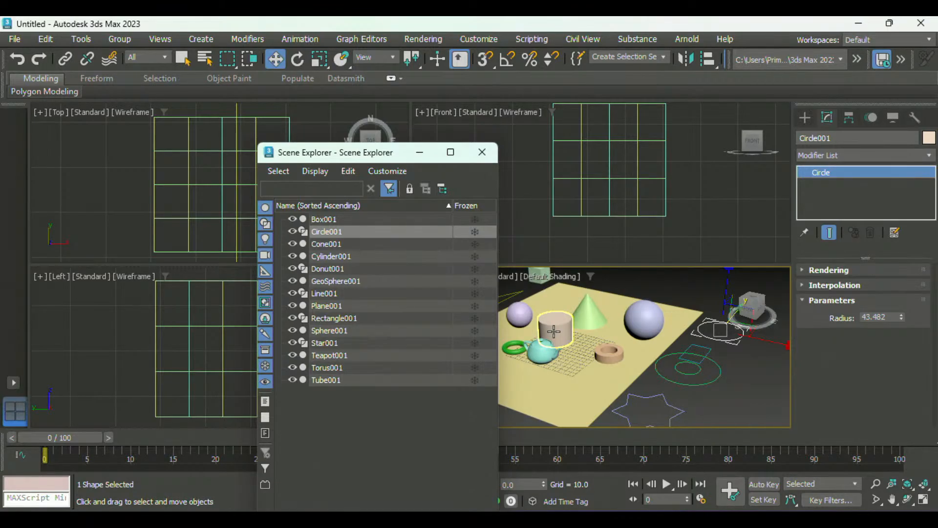
pyautogui.click(331, 218)
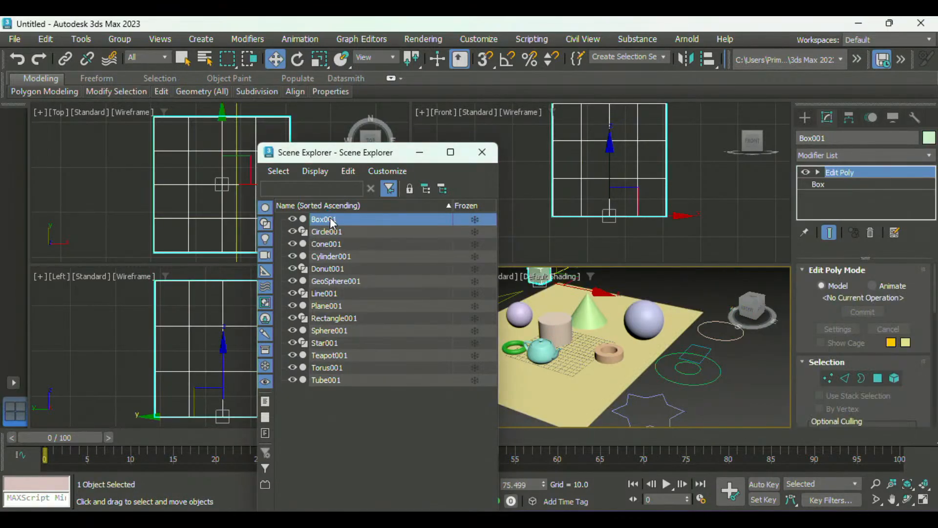
pyautogui.rightClick(330, 218)
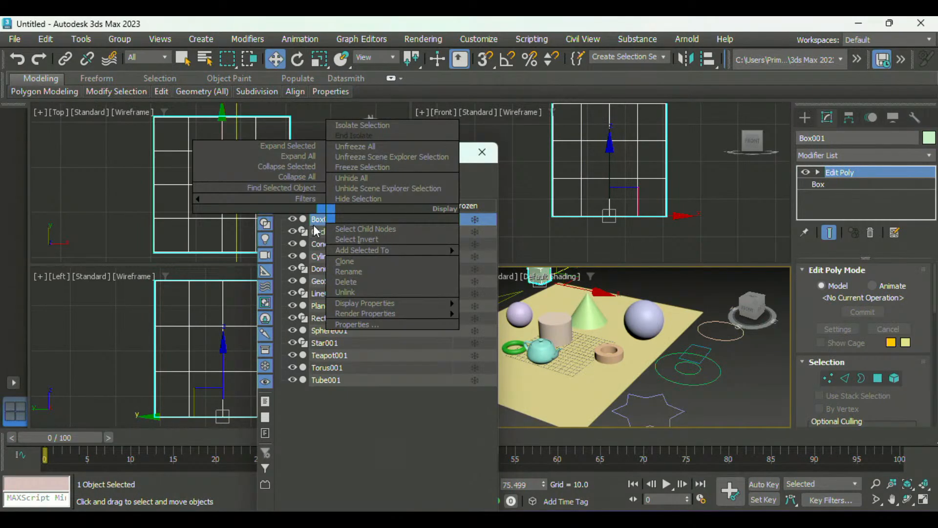
pyautogui.click(315, 222)
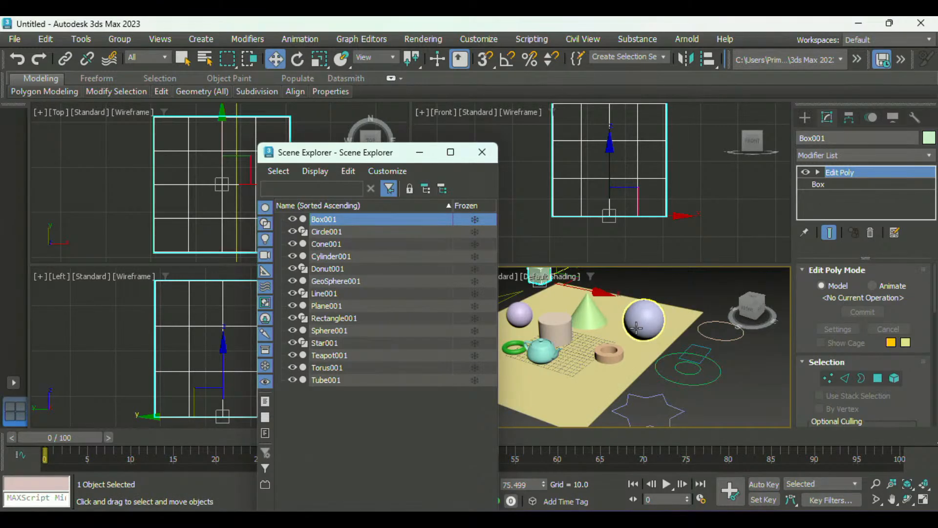
pyautogui.moveTo(636, 328); pyautogui.dragTo(680, 385, button='middle')
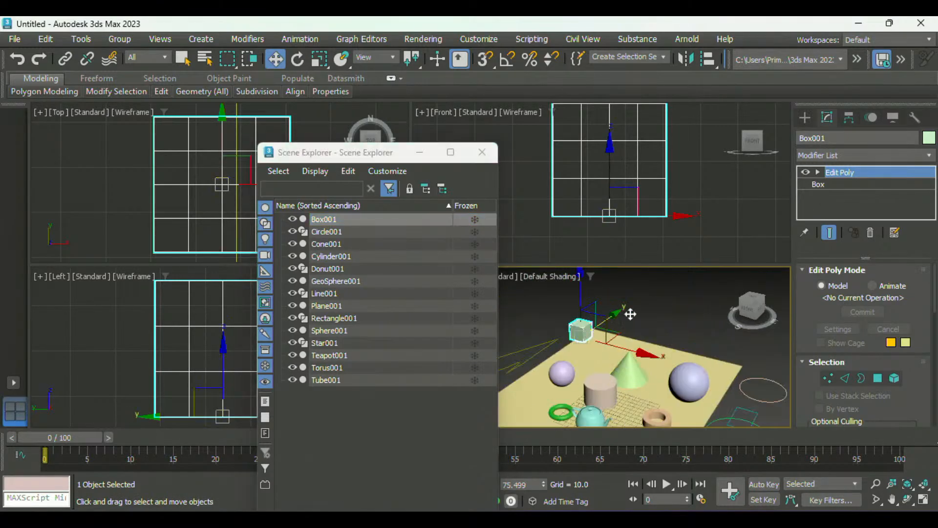
pyautogui.click(834, 132)
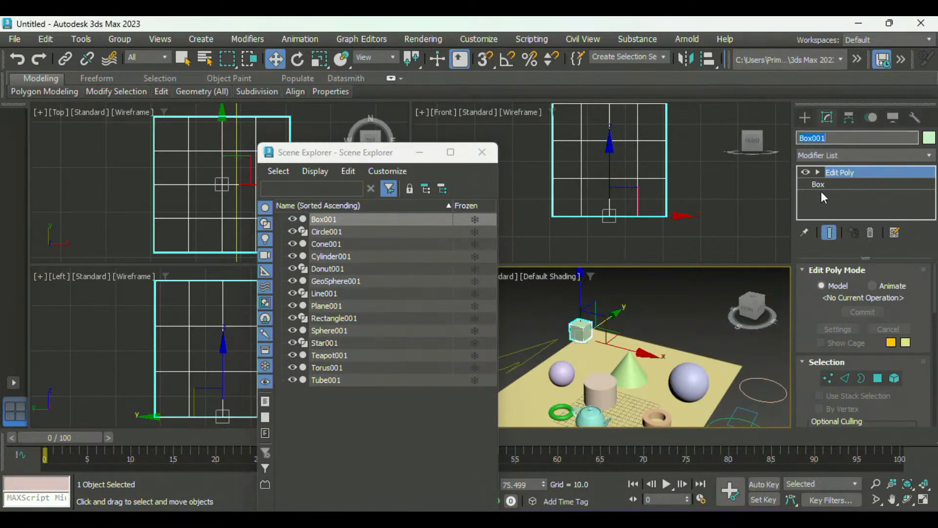
pyautogui.write('Boxer')
pyautogui.press('Return')
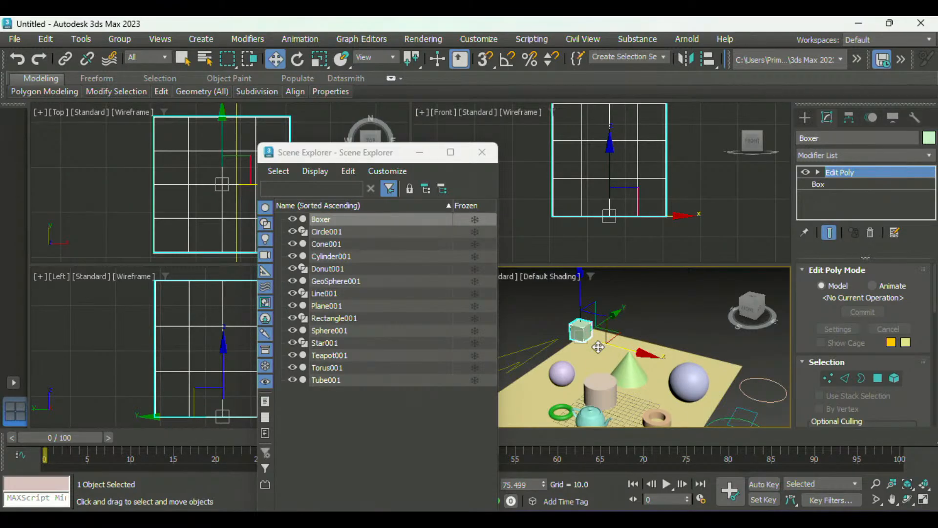
# Step: Filter the geometry objects out of the Scene Explorer list and restore them, then do the same for the shapes
pyautogui.moveTo(598, 346); pyautogui.dragTo(603, 311, button='middle')
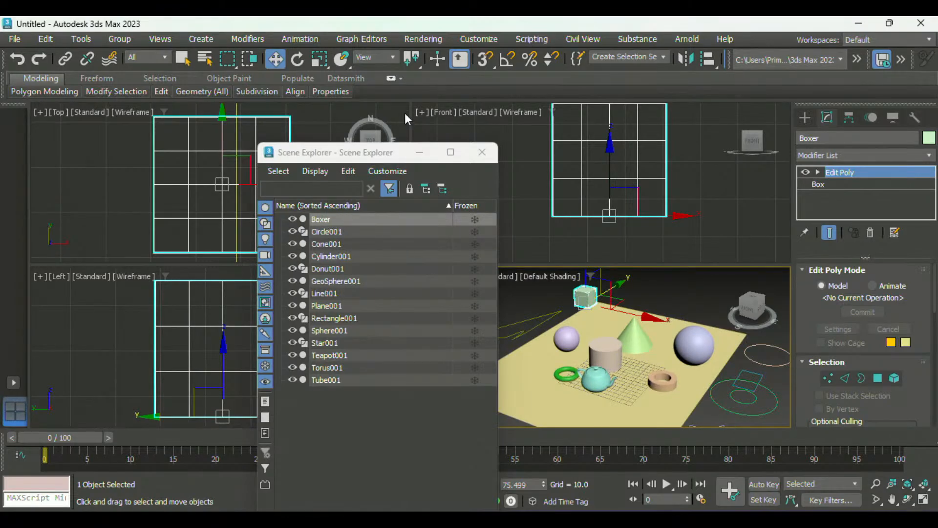
pyautogui.moveTo(388, 154); pyautogui.dragTo(308, 142)
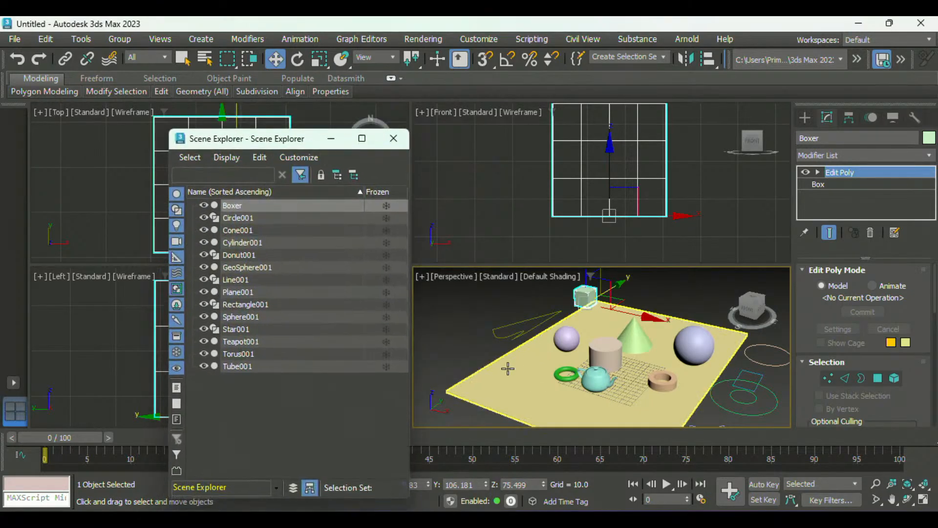
pyautogui.click(175, 195)
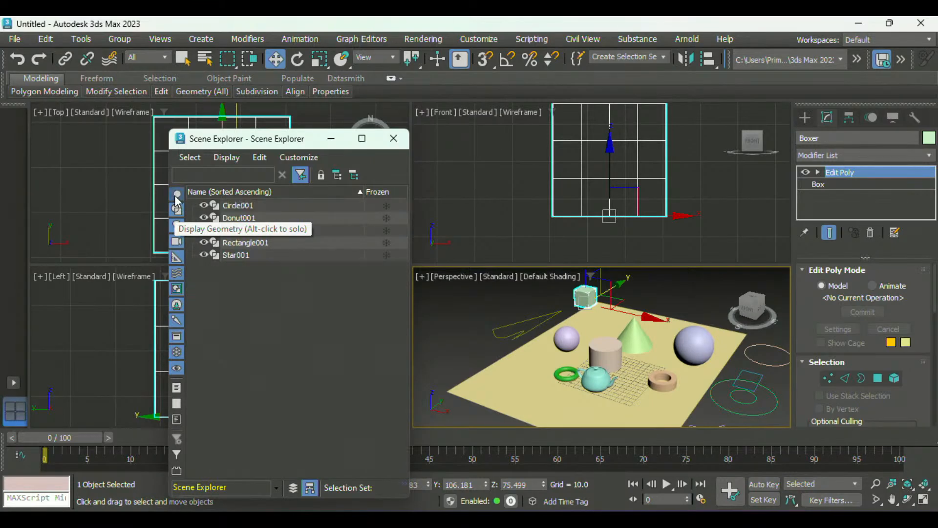
pyautogui.click(177, 195)
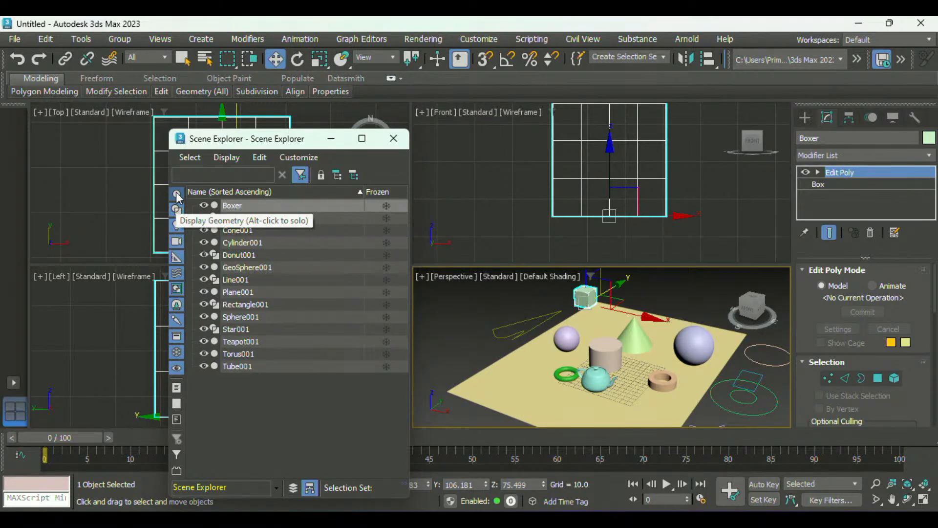
pyautogui.click(176, 194)
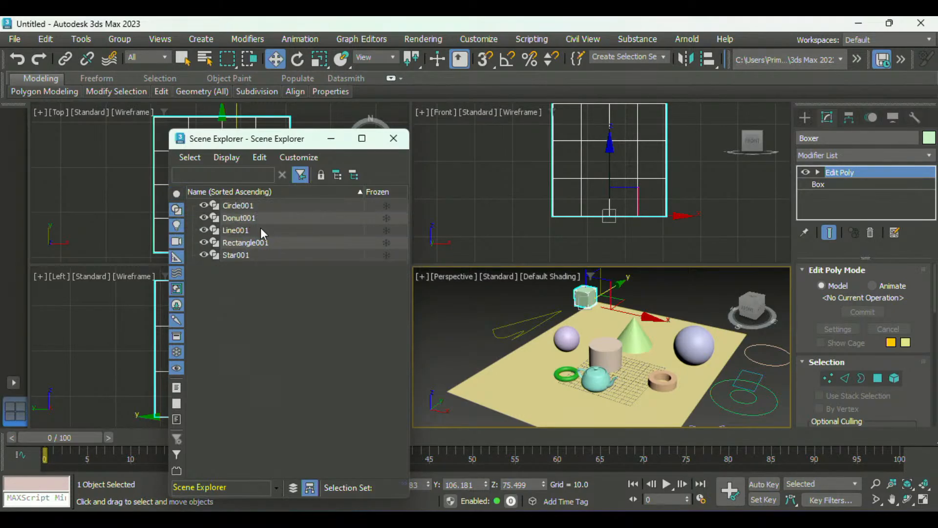
pyautogui.click(177, 195)
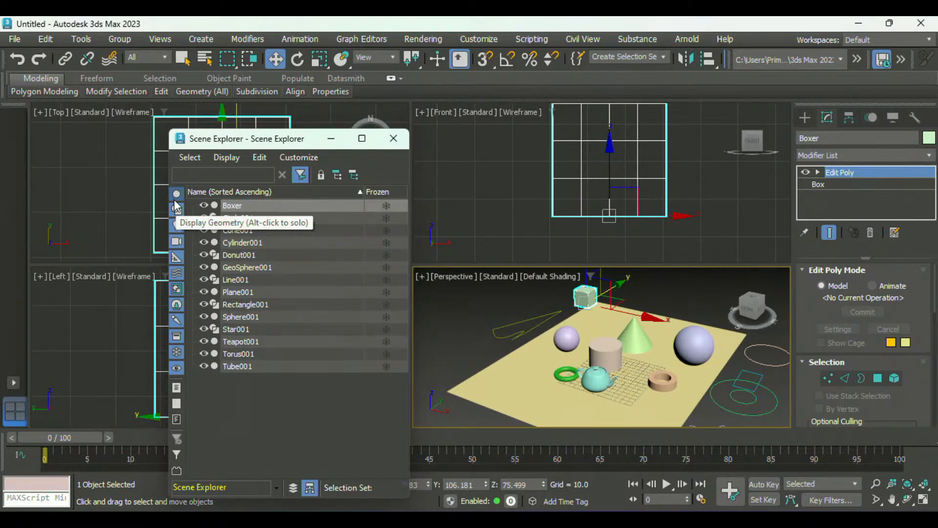
pyautogui.click(176, 208)
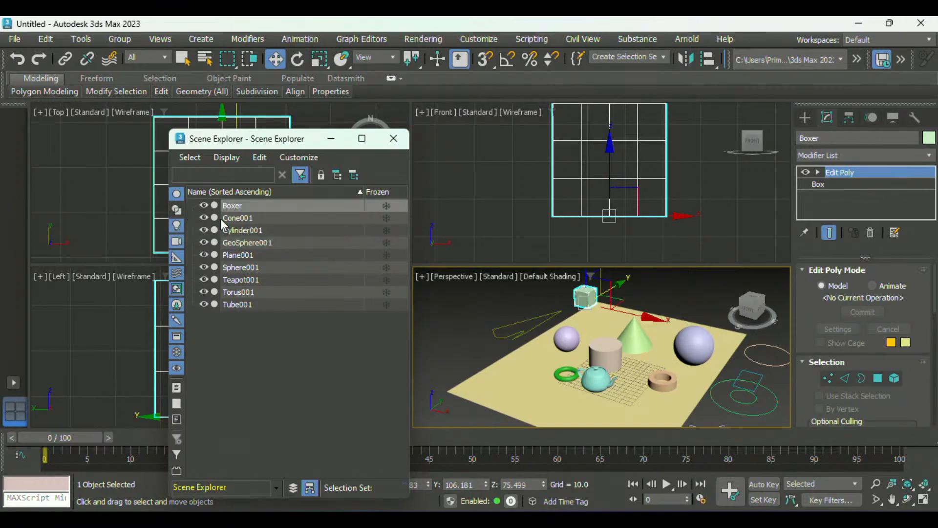
pyautogui.click(176, 209)
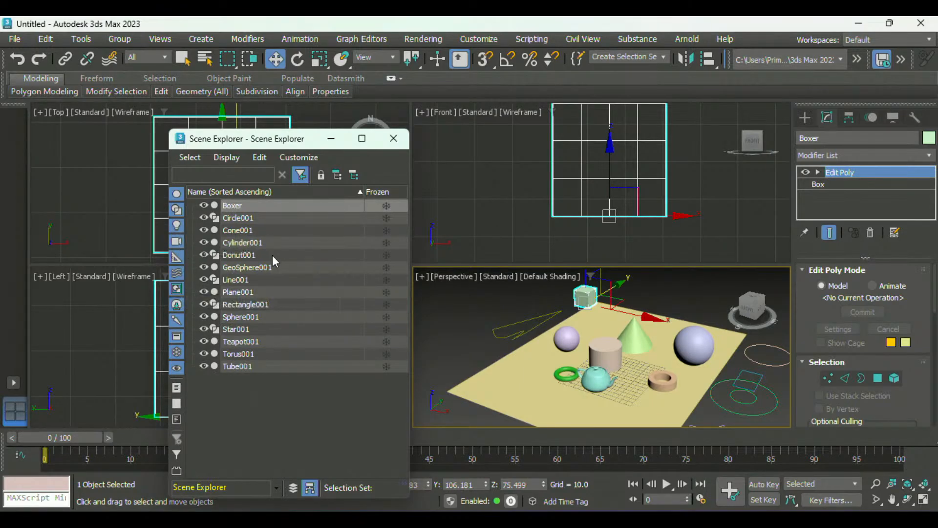
# Step: Hide the Boxer object in the viewports from the Scene Explorer and show it again
pyautogui.click(205, 205)
pyautogui.click(205, 205)
pyautogui.click(205, 206)
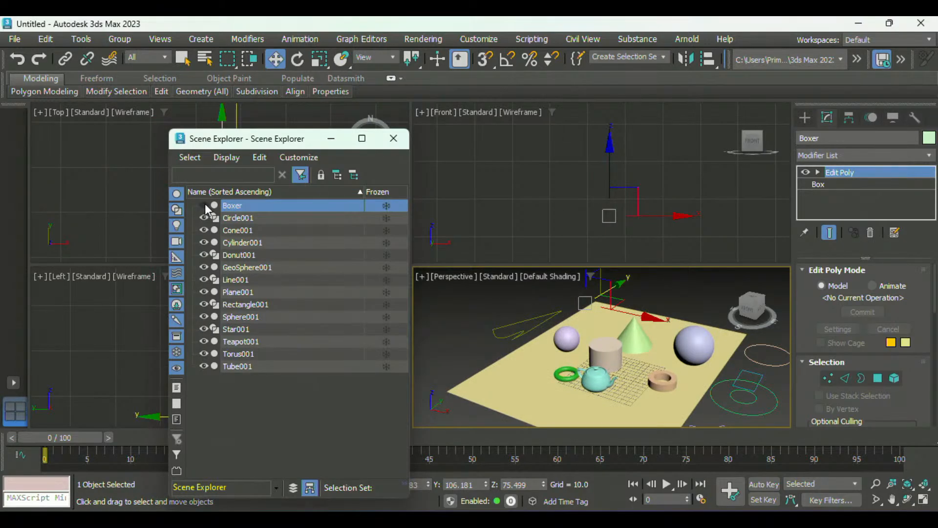
pyautogui.click(204, 204)
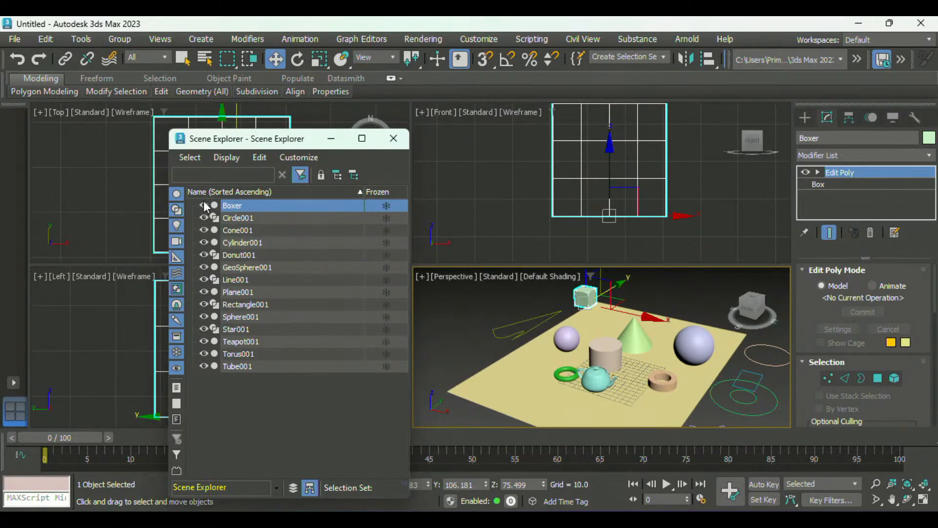
# Step: Hide Boxer, Teapot001 and GeoSphere001 through the Scene Explorer, and unhide all three objects again
pyautogui.click(203, 204)
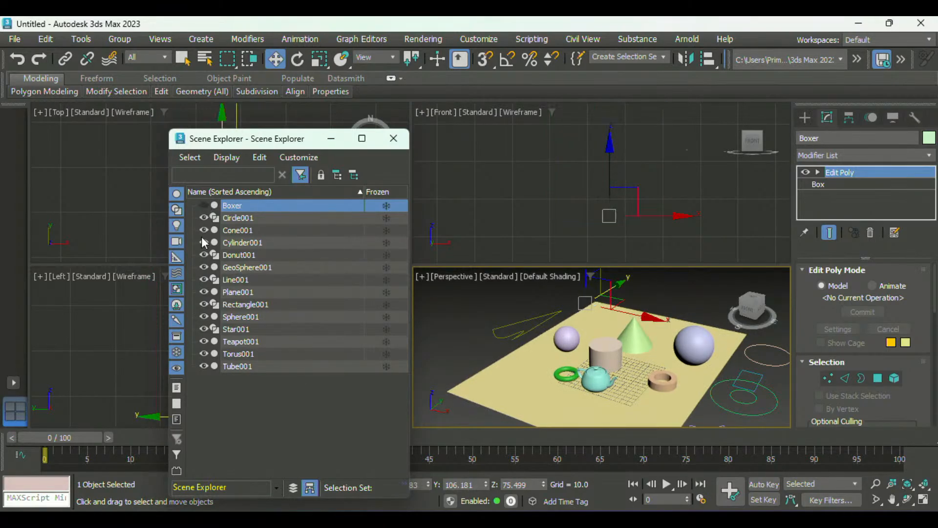
pyautogui.click(203, 341)
pyautogui.click(203, 267)
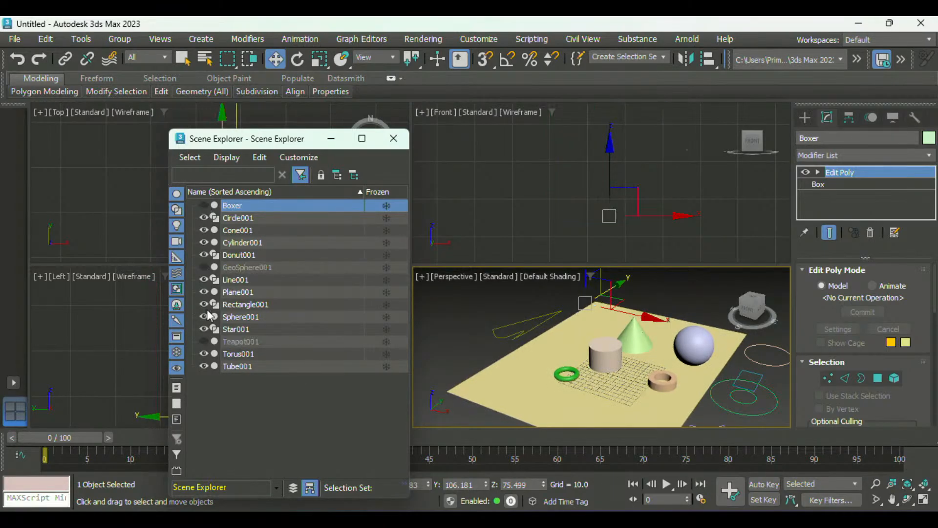
pyautogui.click(205, 341)
pyautogui.click(205, 267)
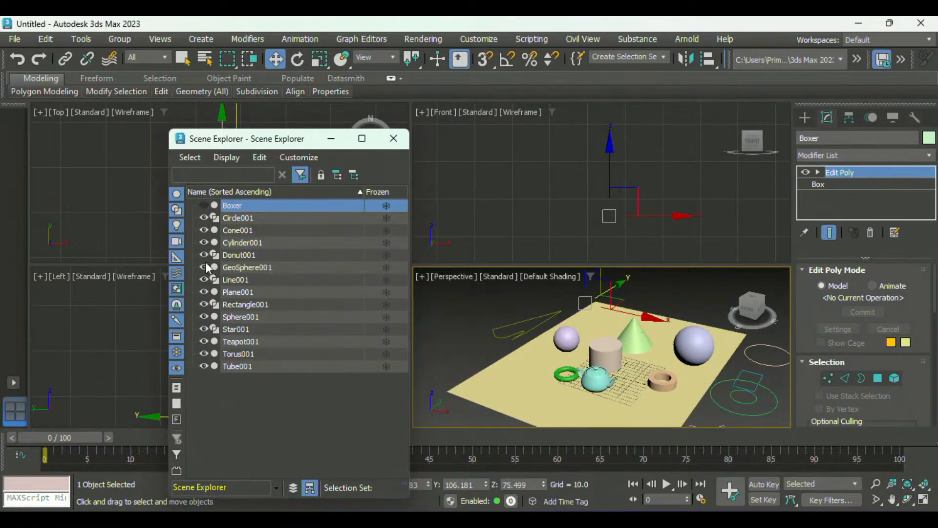
pyautogui.click(204, 204)
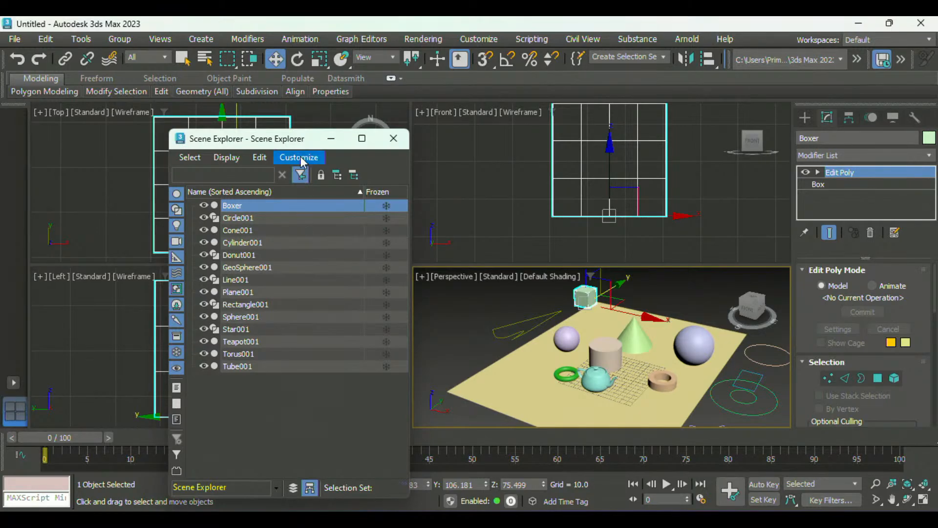
pyautogui.moveTo(311, 128); pyautogui.dragTo(321, 97)
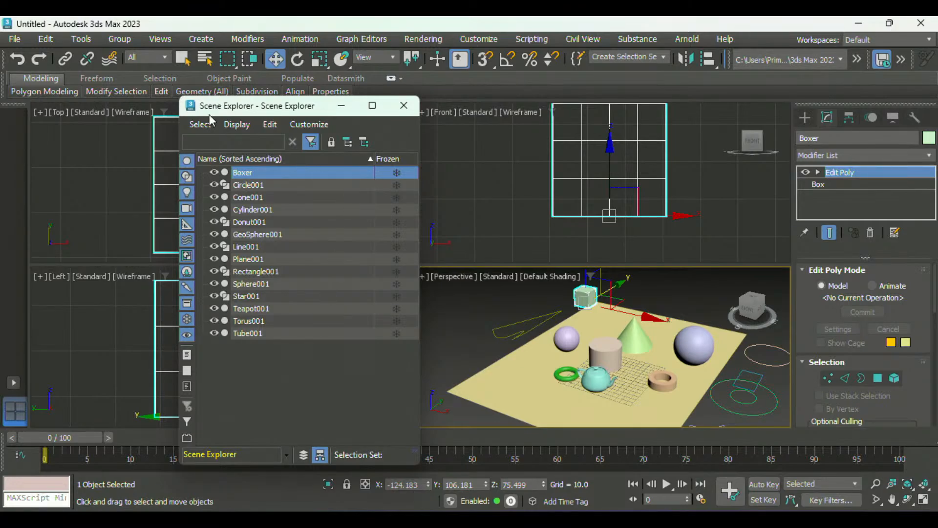
pyautogui.click(201, 125)
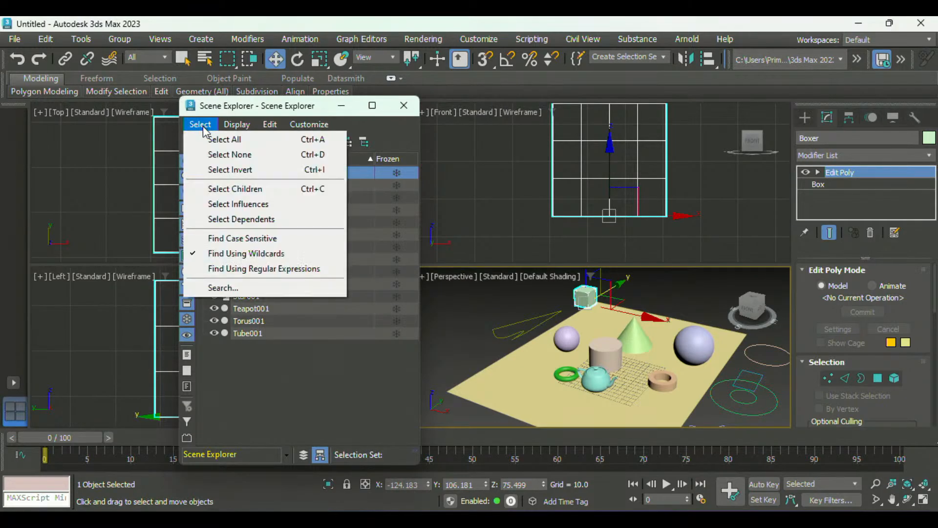
pyautogui.click(203, 127)
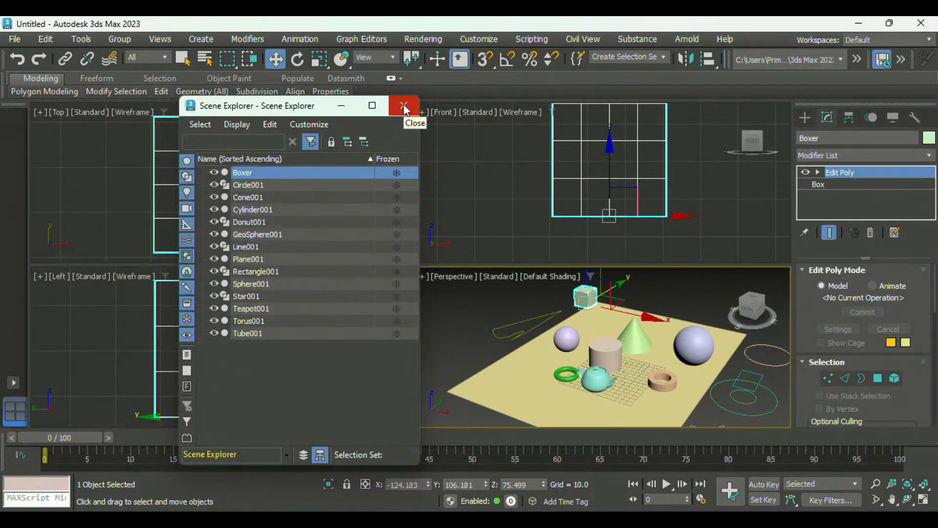
# Step: Try docking the Scene Explorer at the workspace edges, undock it, clear the object selection and close the explorer
pyautogui.moveTo(301, 105); pyautogui.dragTo(417, 120)
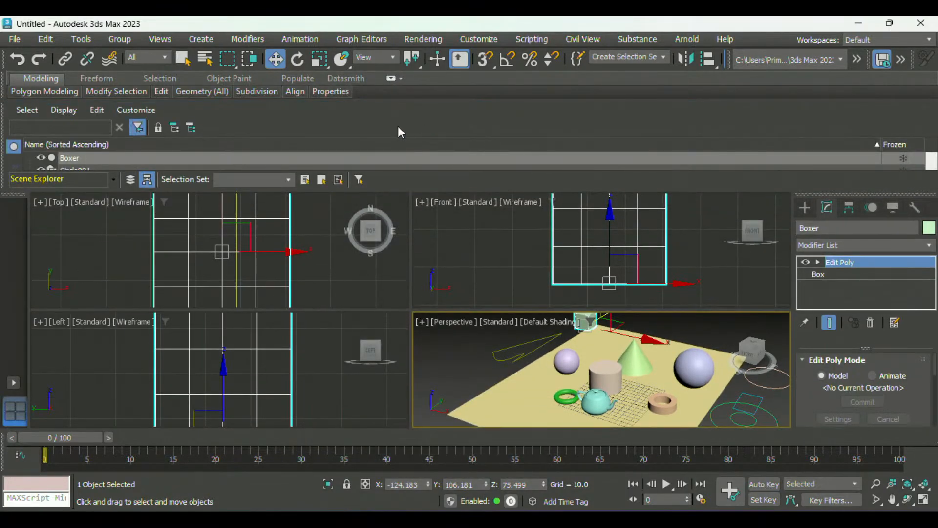
pyautogui.moveTo(5, 123); pyautogui.dragTo(575, 219)
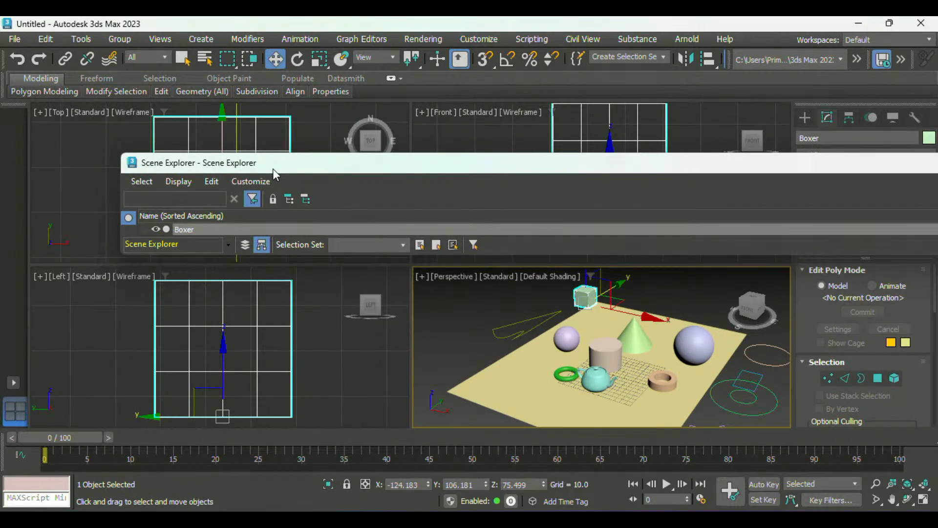
pyautogui.moveTo(272, 168); pyautogui.dragTo(2, 166)
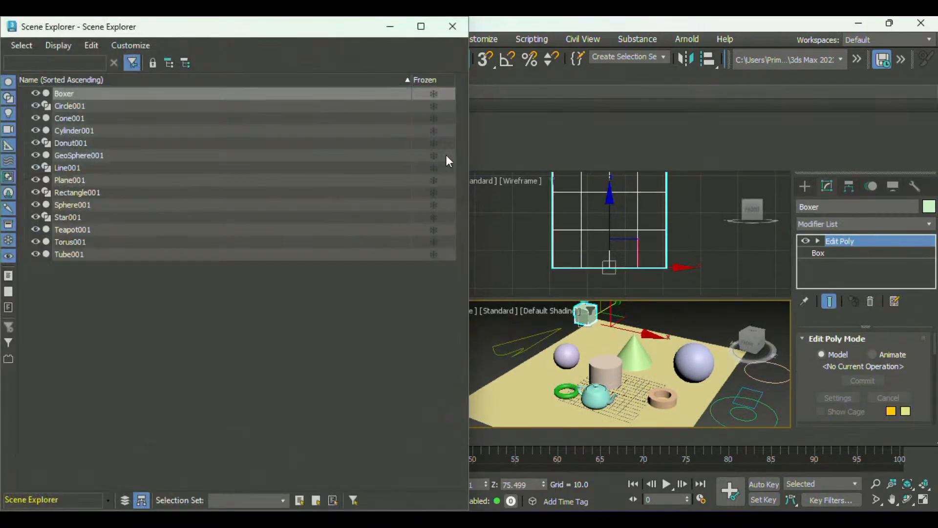
pyautogui.click(474, 143)
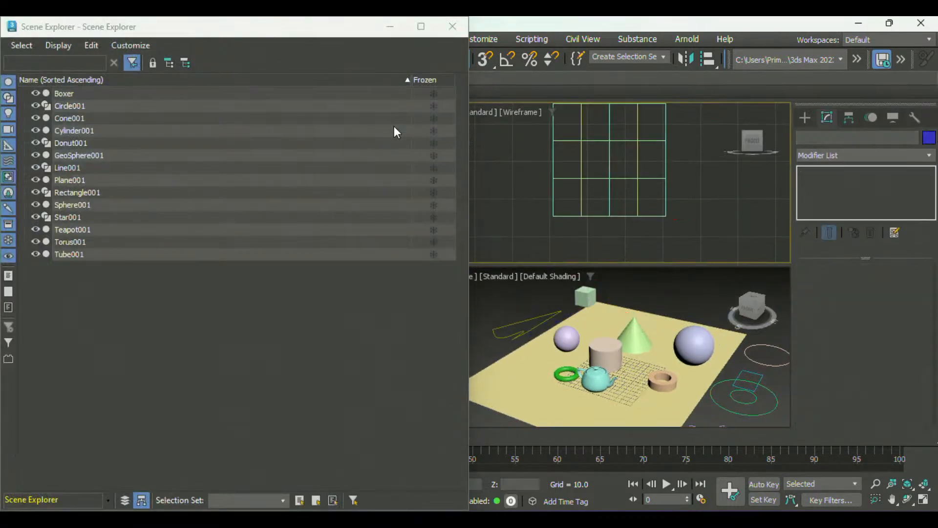
pyautogui.moveTo(311, 37); pyautogui.dragTo(681, 194)
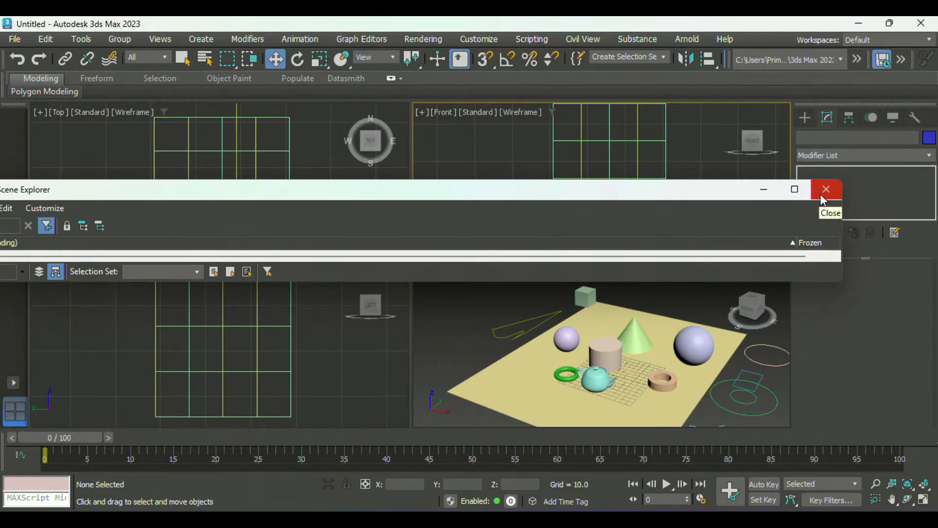
pyautogui.click(822, 199)
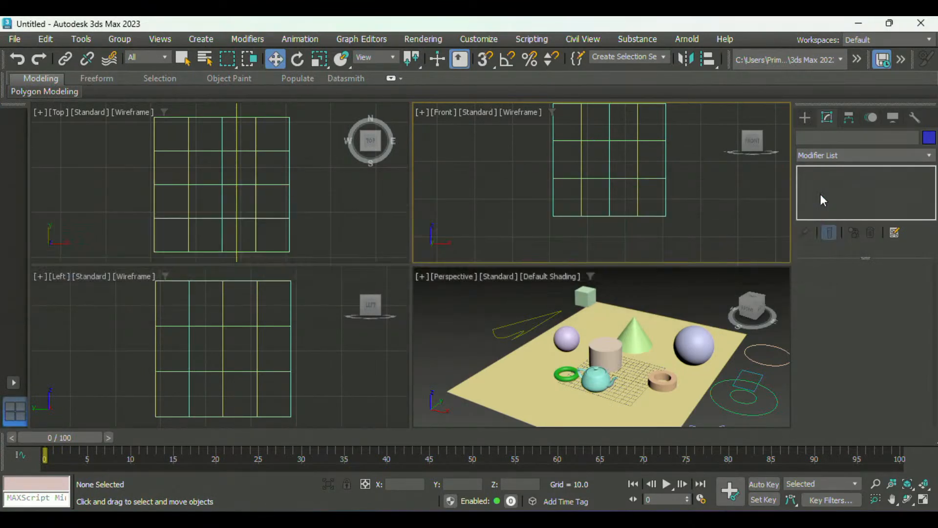
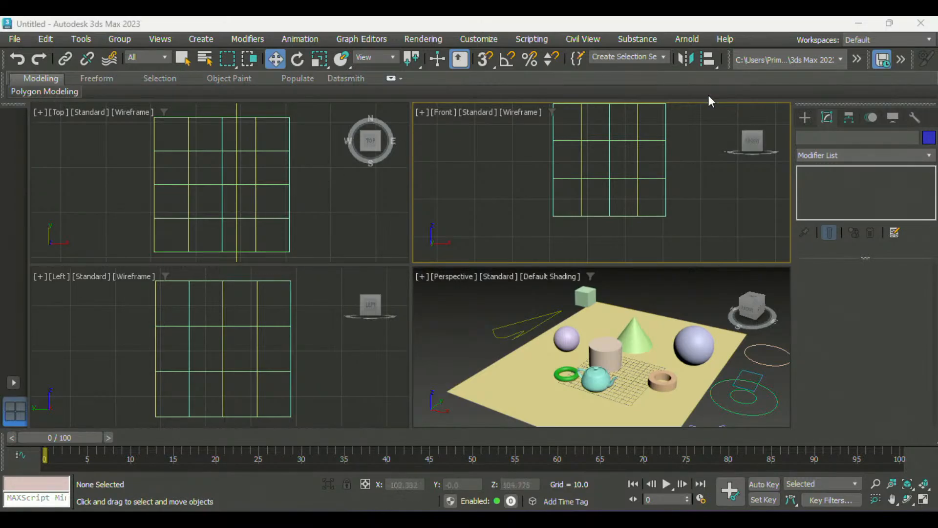
# Step: Open the Preference Settings dialog from the customization options
pyautogui.click(650, 40)
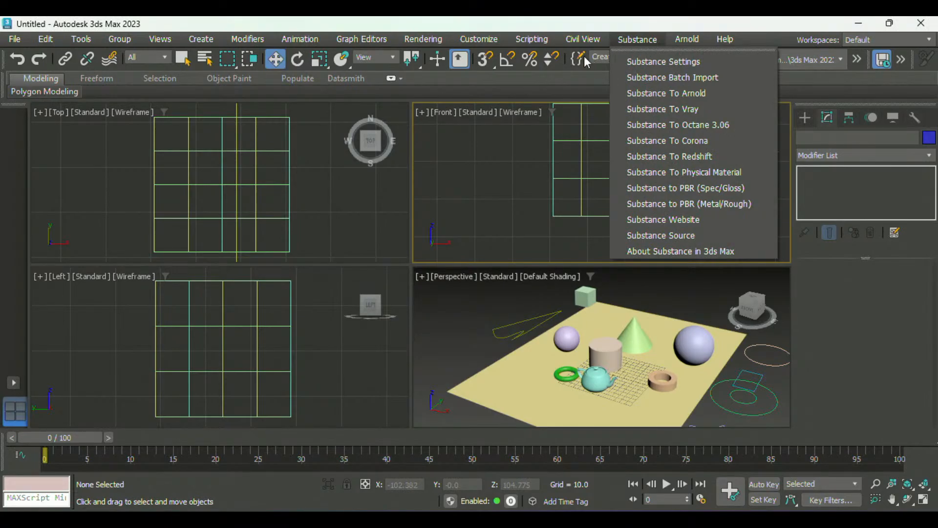
pyautogui.moveTo(468, 35)
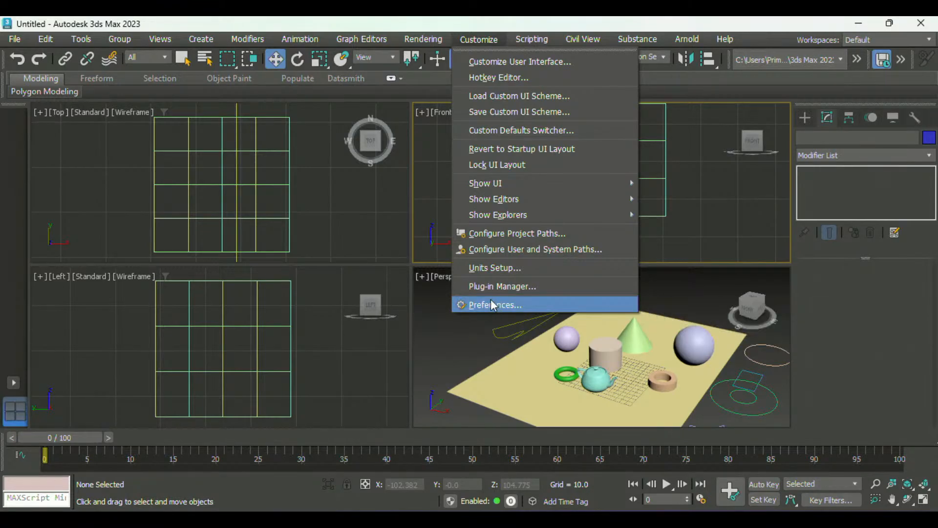
pyautogui.click(484, 27)
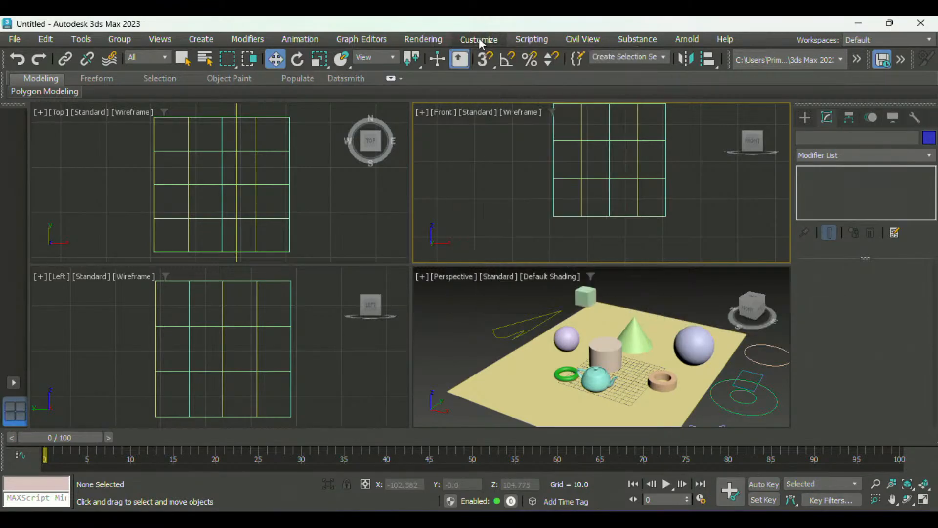
pyautogui.click(479, 38)
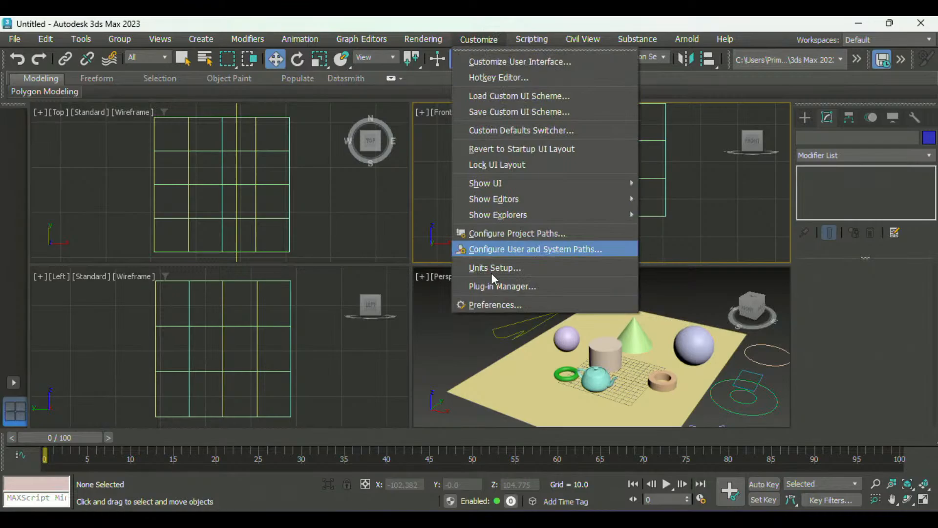
pyautogui.click(493, 306)
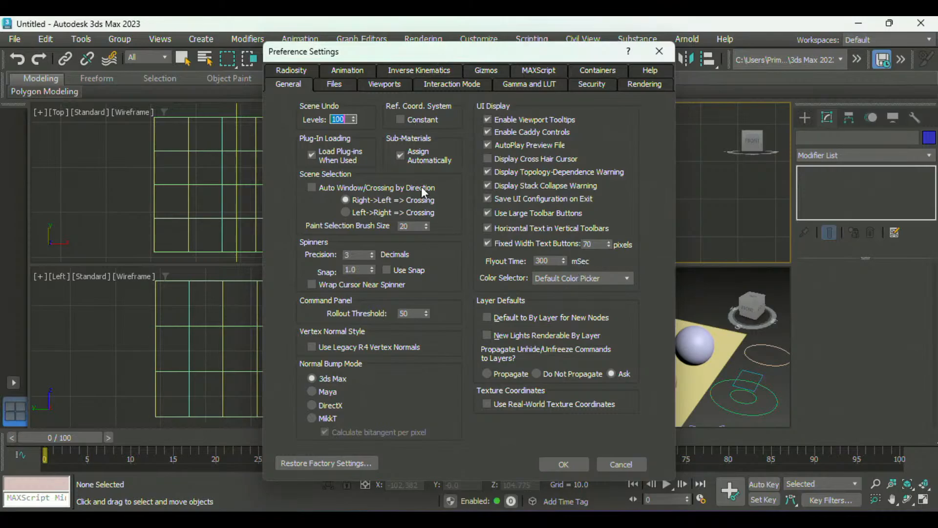
# Step: Set the autobackup interval to 2 minutes in the file preferences, check the viewport preferences and accept the settings
pyautogui.click(333, 89)
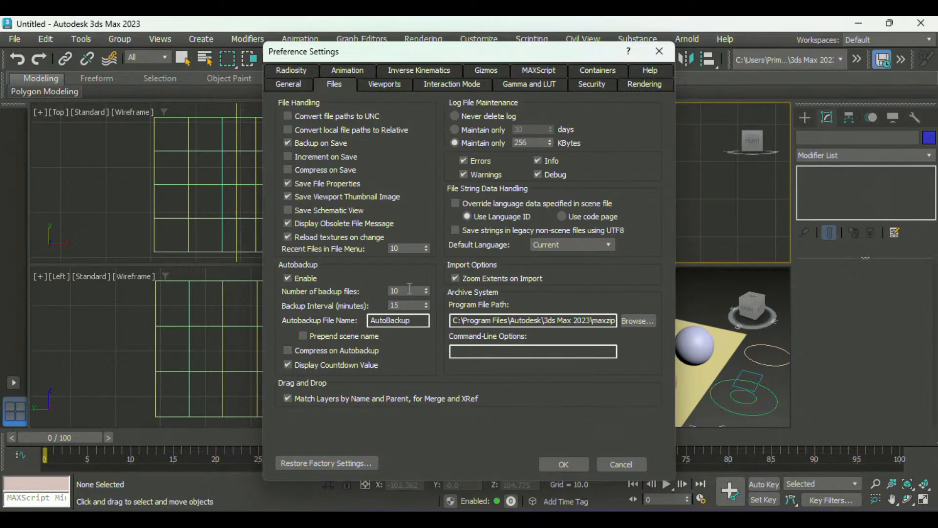
pyautogui.doubleClick(394, 290)
pyautogui.click(398, 302)
pyautogui.moveTo(407, 303); pyautogui.dragTo(384, 304)
pyautogui.write('2')
pyautogui.click(385, 85)
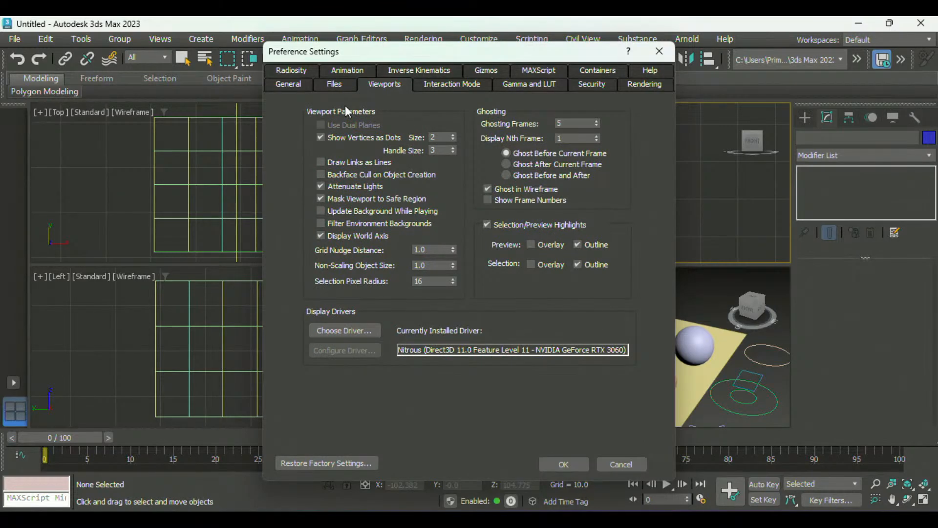
pyautogui.click(549, 465)
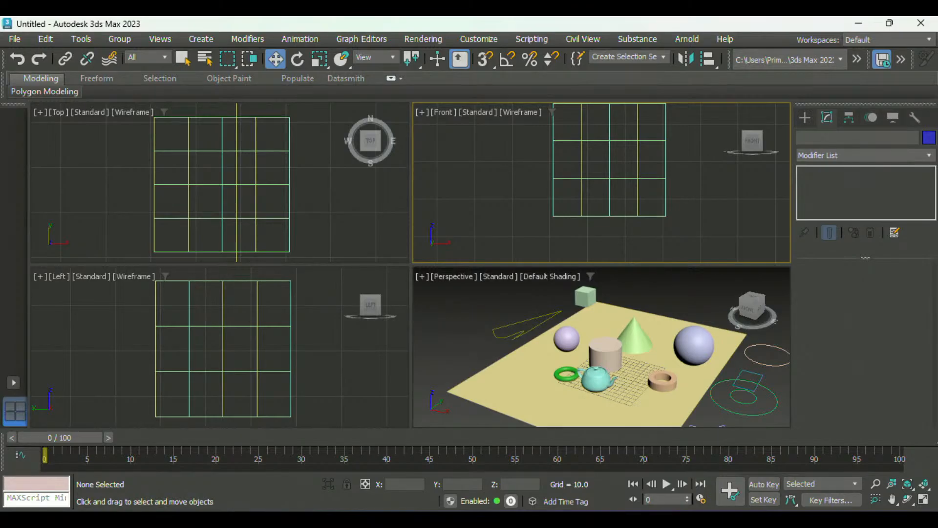
# Step: Select the small GeoSphere001 in the Perspective view and bring it into view in the Top viewport
pyautogui.moveTo(699, 346); pyautogui.dragTo(604, 332, button='middle')
pyautogui.scroll(-4, 658, 335)
pyautogui.scroll(4, 603, 332)
pyautogui.scroll(-4, 603, 332)
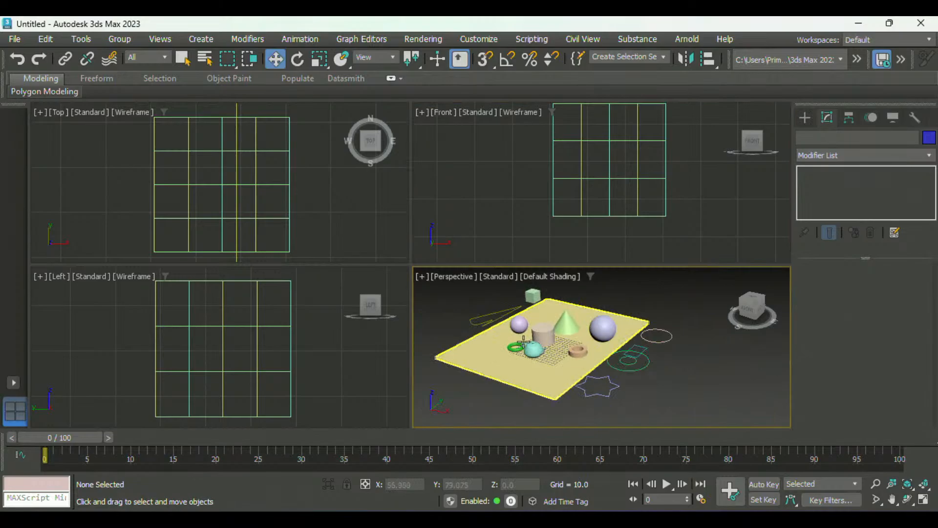
pyautogui.click(521, 316)
pyautogui.middleClick(274, 212)
pyautogui.scroll(-10, 273, 212)
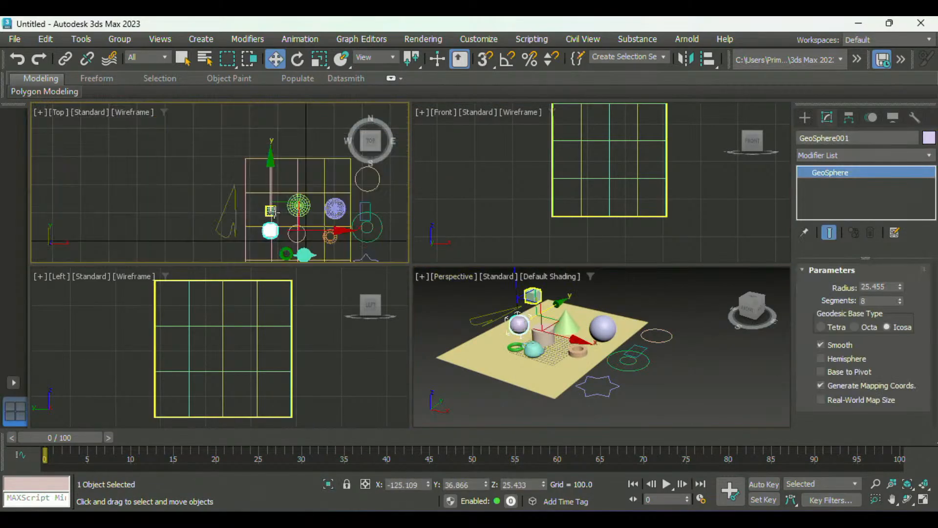
pyautogui.moveTo(272, 211); pyautogui.dragTo(272, 155, button='middle')
pyautogui.scroll(5, 272, 155)
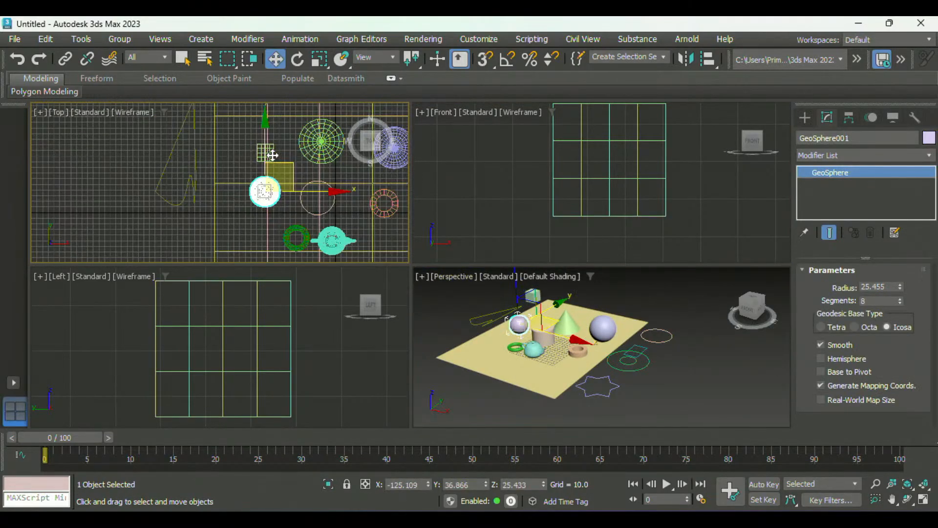
# Step: Frame the selected GeoSphere001 in the Top, Front, Left and Perspective viewports in turn
pyautogui.press('z')
pyautogui.middleClick(464, 210)
pyautogui.press('z')
pyautogui.middleClick(333, 326)
pyautogui.press('z')
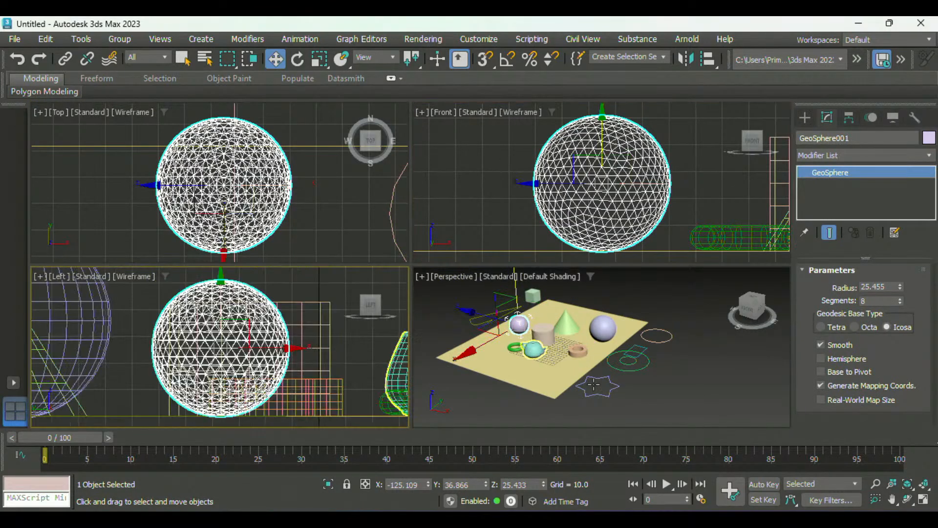
pyautogui.middleClick(731, 382)
pyautogui.press('z')
# Step: Move GeoSphere001 in the Perspective view to the plane's side edge, at about X -212, Y -35
pyautogui.scroll(-10, 605, 371)
pyautogui.moveTo(564, 332); pyautogui.dragTo(646, 335, button='middle')
pyautogui.scroll(6, 580, 314)
pyautogui.scroll(-4, 606, 318)
pyautogui.scroll(3, 614, 332)
pyautogui.moveTo(643, 330); pyautogui.dragTo(614, 333)
pyautogui.click(637, 322)
# Step: Move GeoSphere001 in the Top view to the plane's near corner, at about X -168, Y -135
pyautogui.scroll(-7, 95, 155)
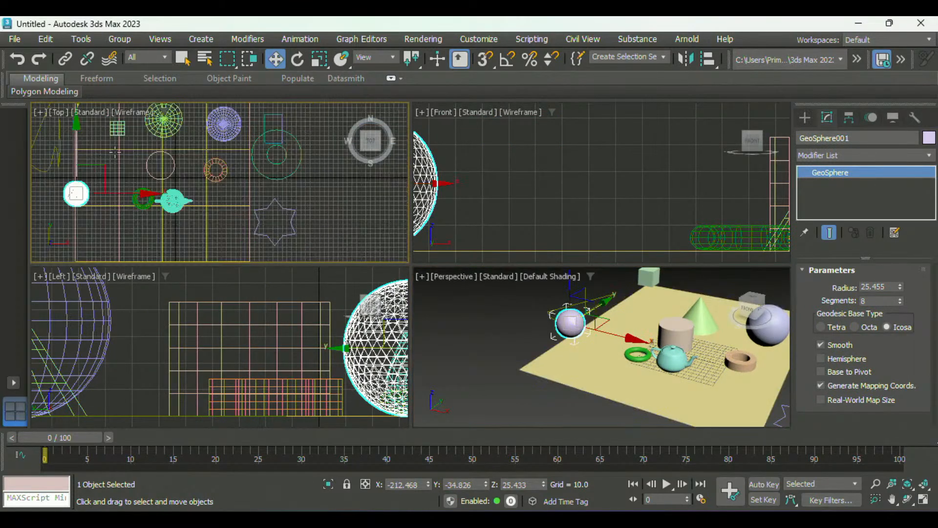
pyautogui.moveTo(117, 152); pyautogui.dragTo(166, 141, button='middle')
pyautogui.scroll(-3, 167, 142)
pyautogui.moveTo(226, 168); pyautogui.dragTo(247, 194, button='middle')
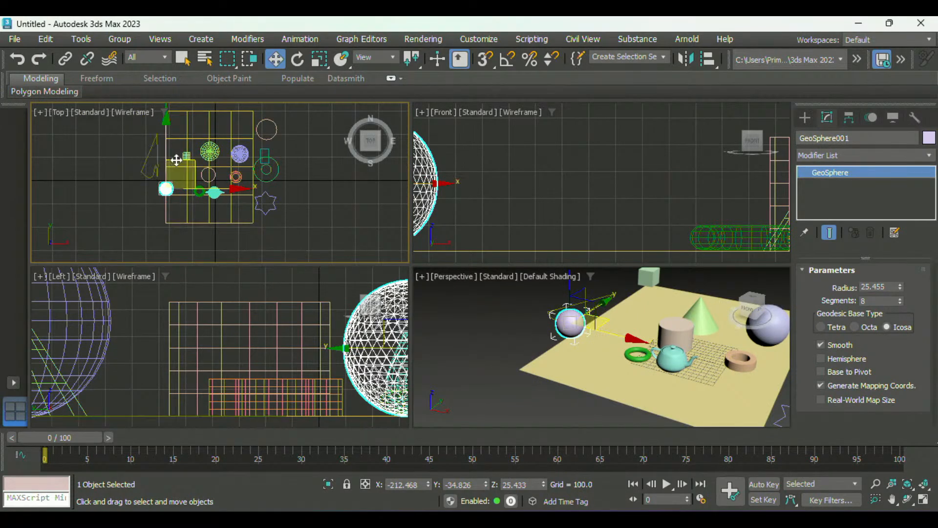
pyautogui.moveTo(176, 159); pyautogui.dragTo(187, 183)
# Step: At frame 100, move GeoSphere001 across the plane to about X 121 and back to X -192, Y -149, then return to frame 0
pyautogui.scroll(-8, 150, 345)
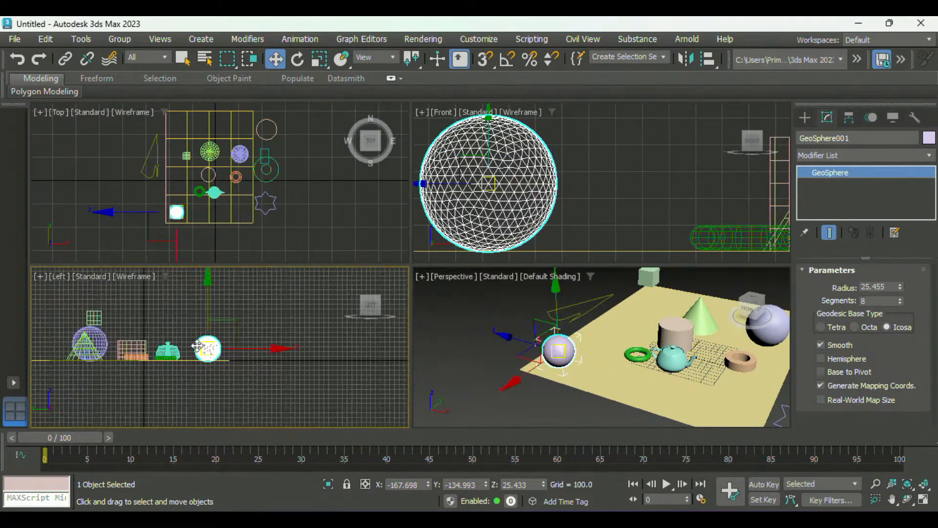
pyautogui.scroll(-8, 616, 216)
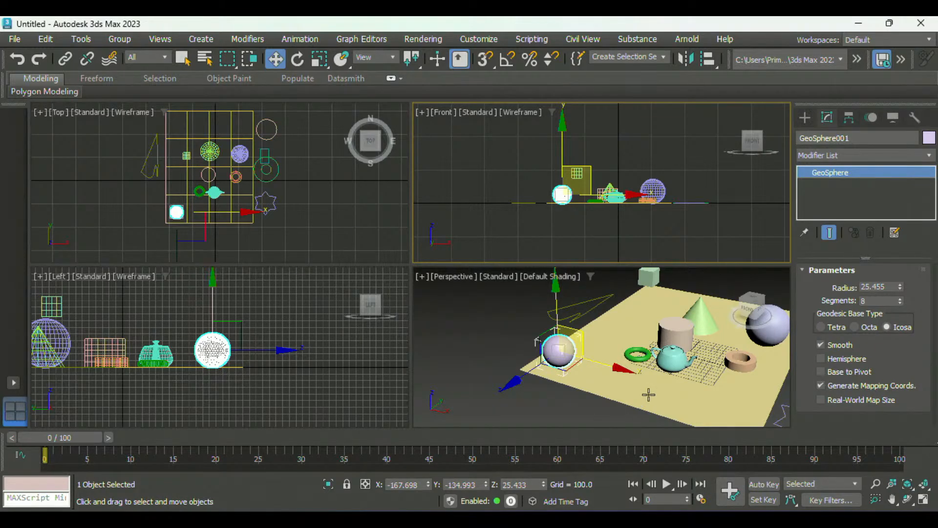
pyautogui.click(582, 334)
pyautogui.moveTo(59, 438); pyautogui.dragTo(907, 443)
pyautogui.press('w')
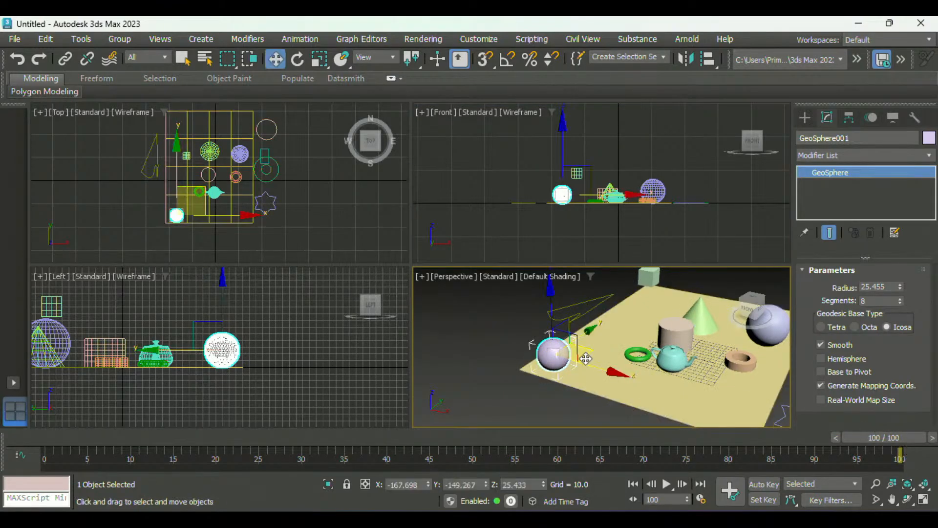
pyautogui.moveTo(628, 371); pyautogui.dragTo(787, 395)
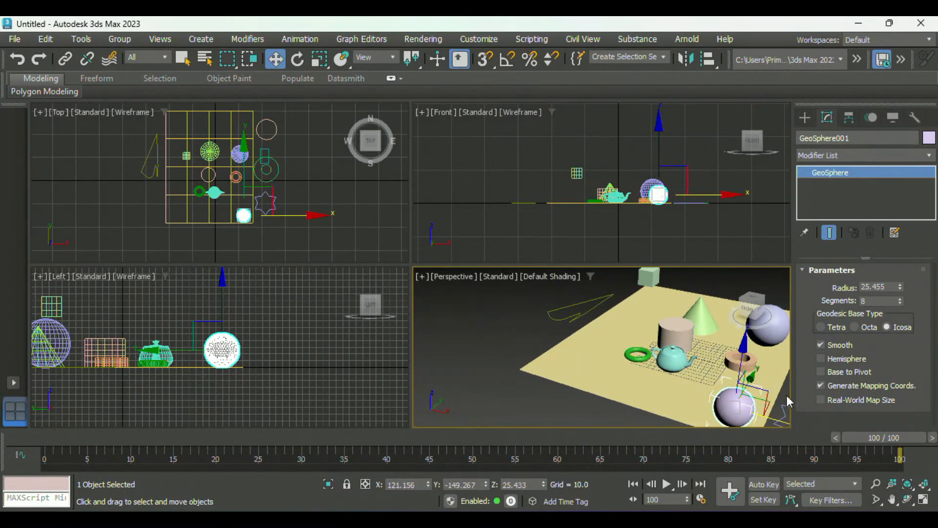
pyautogui.moveTo(786, 395); pyautogui.dragTo(603, 382)
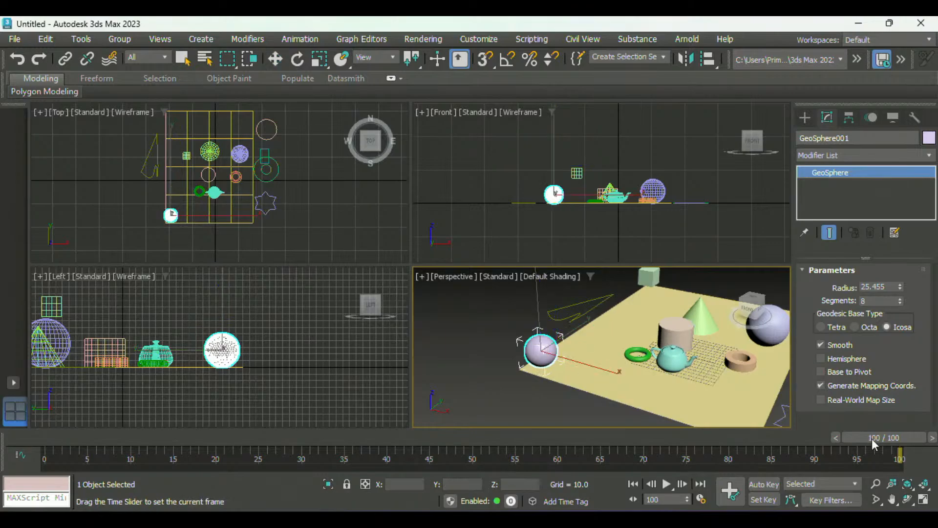
pyautogui.moveTo(872, 438); pyautogui.dragTo(1, 426)
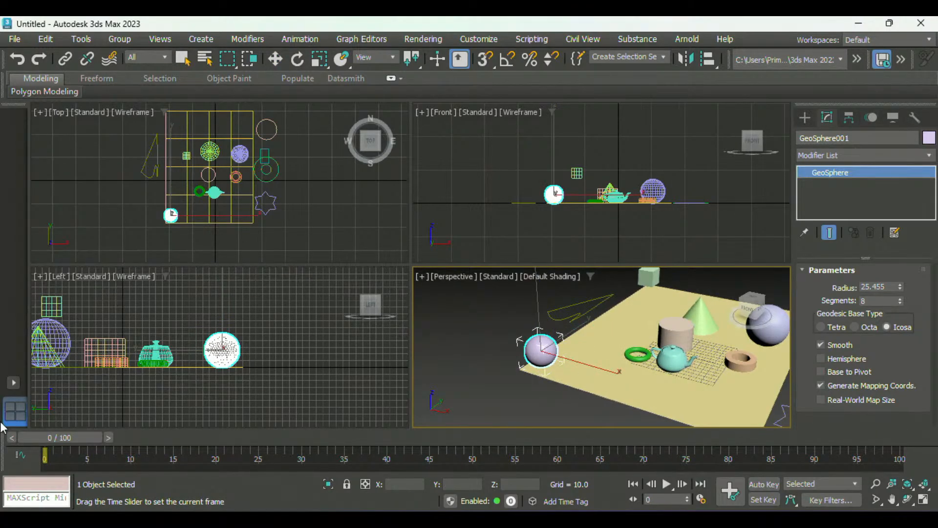
pyautogui.press('w')
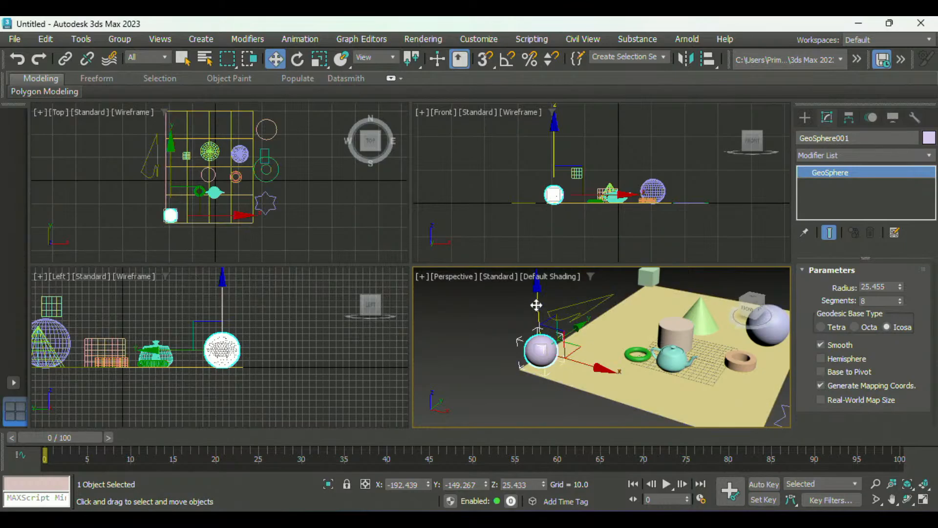
# Step: Turn on Auto Key and set a starting key for GeoSphere001 at frame 0
pyautogui.scroll(4, 596, 191)
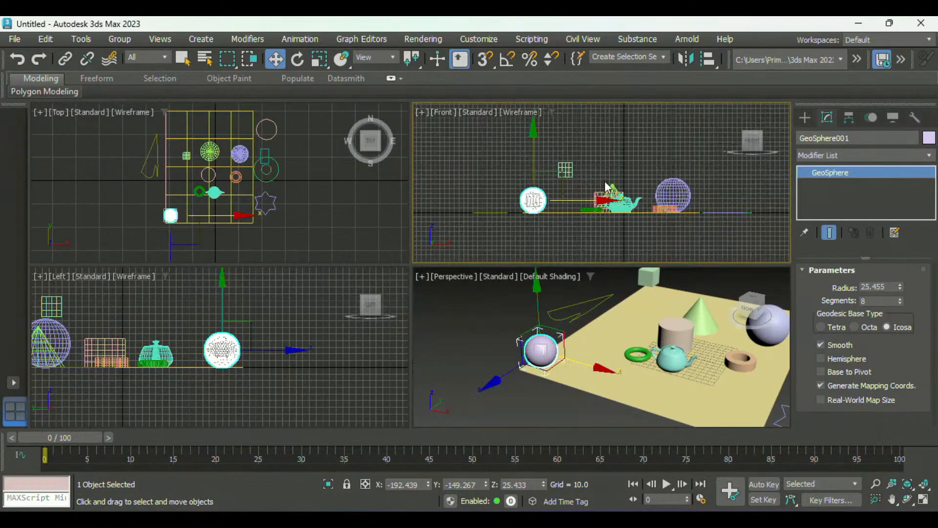
pyautogui.moveTo(605, 179); pyautogui.dragTo(597, 191, button='middle')
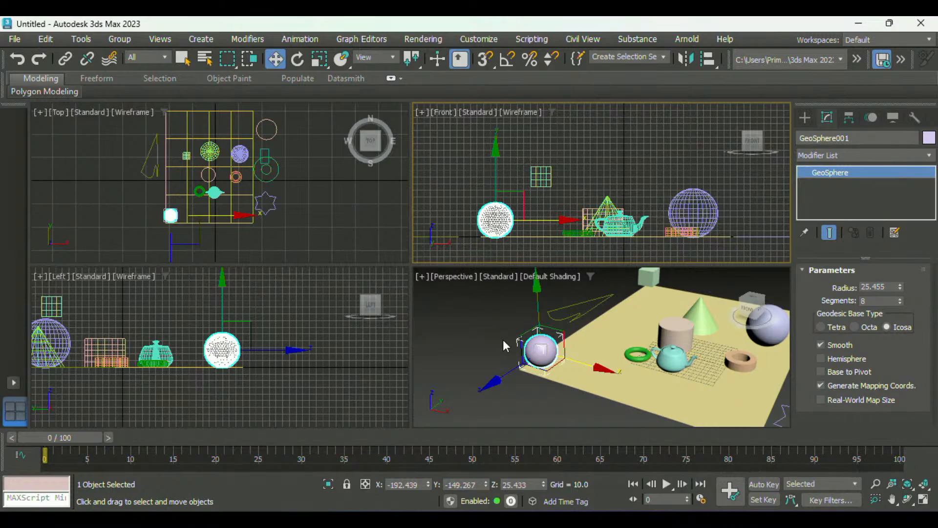
pyautogui.scroll(-3, 526, 226)
pyautogui.scroll(3, 528, 227)
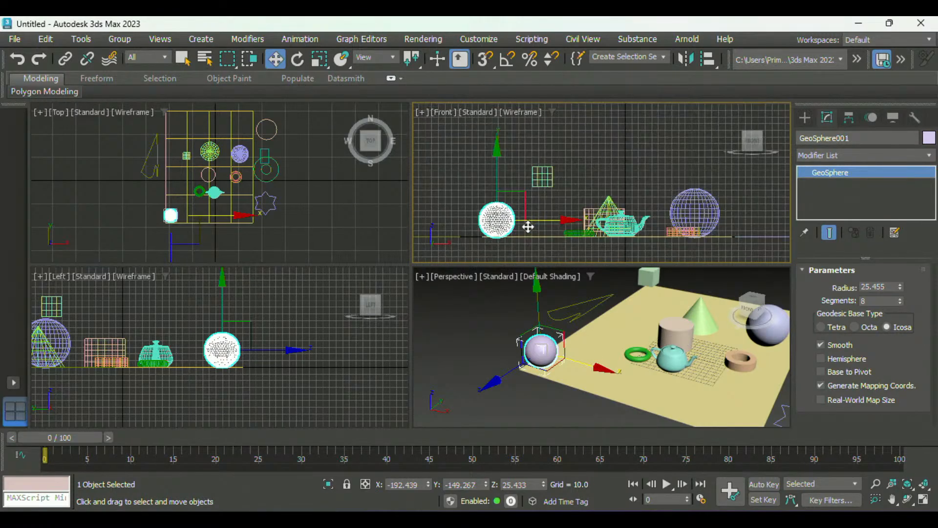
pyautogui.moveTo(527, 227); pyautogui.dragTo(543, 220, button='middle')
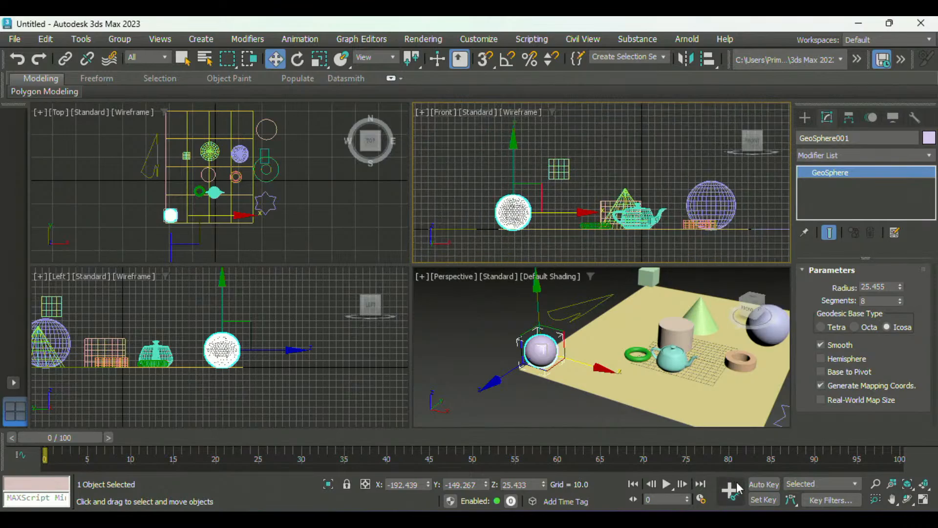
pyautogui.click(765, 485)
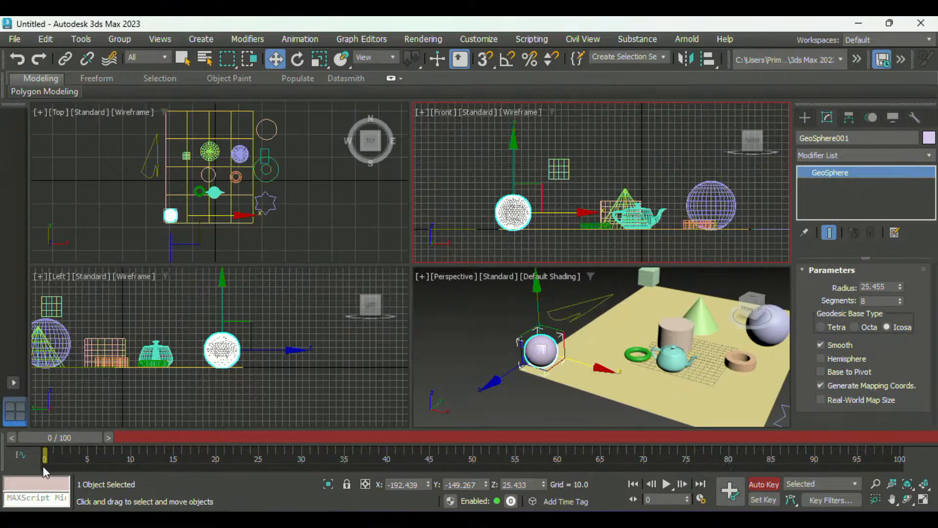
pyautogui.click(729, 498)
# Step: Keyframe GeoSphere001 in the Front view, raised at frame 10 to about X -115, Z 187 and lowered at frame 20 to about X -47, Z 22
pyautogui.moveTo(54, 441); pyautogui.dragTo(62, 441)
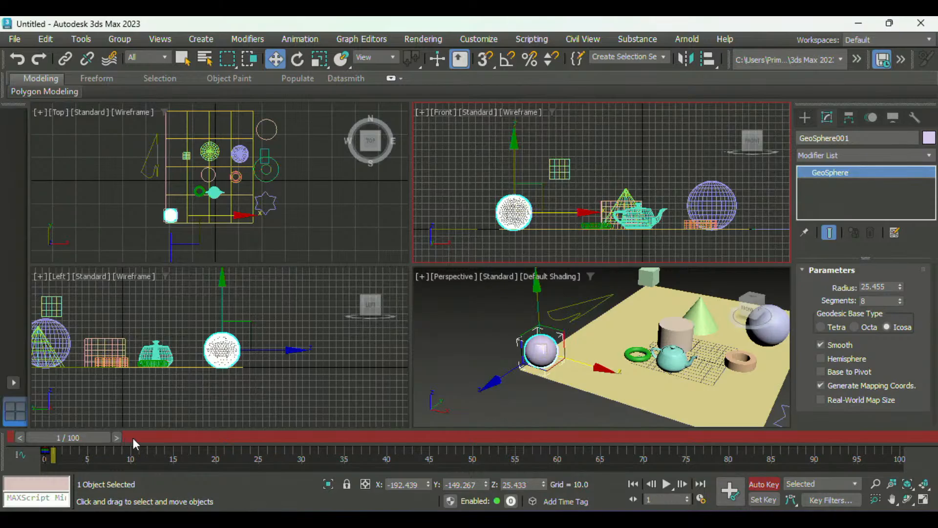
pyautogui.moveTo(78, 440); pyautogui.dragTo(156, 437)
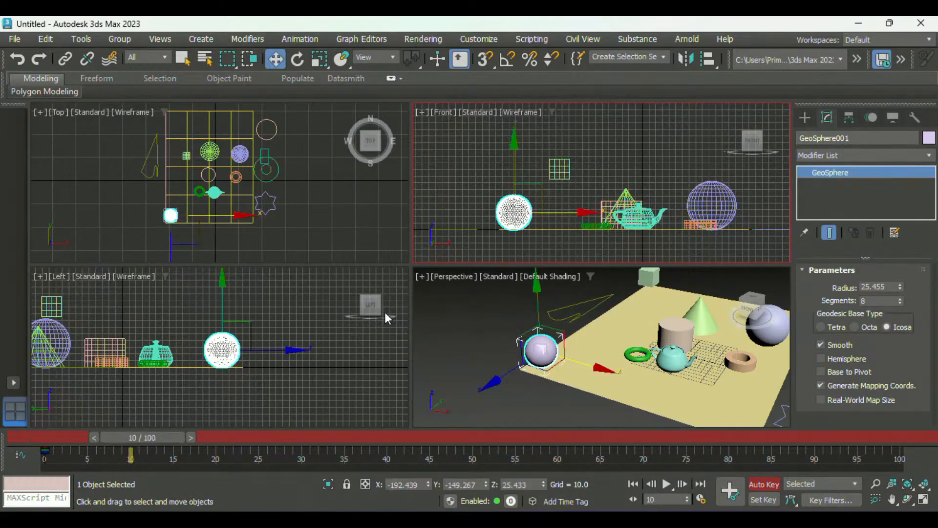
pyautogui.moveTo(544, 186); pyautogui.dragTo(592, 94)
pyautogui.moveTo(593, 158); pyautogui.dragTo(557, 148, button='middle')
pyautogui.scroll(-2, 586, 198)
pyautogui.moveTo(570, 116); pyautogui.dragTo(570, 104)
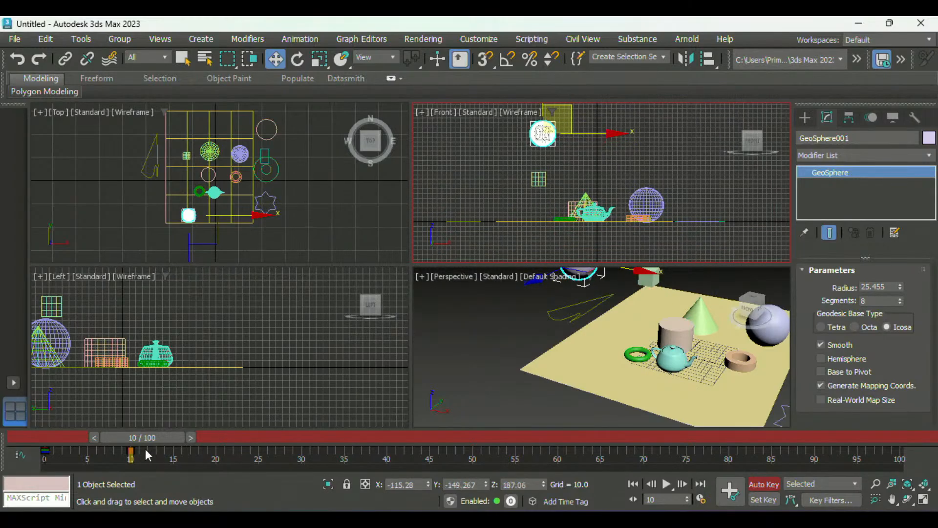
pyautogui.moveTo(153, 439); pyautogui.dragTo(239, 421)
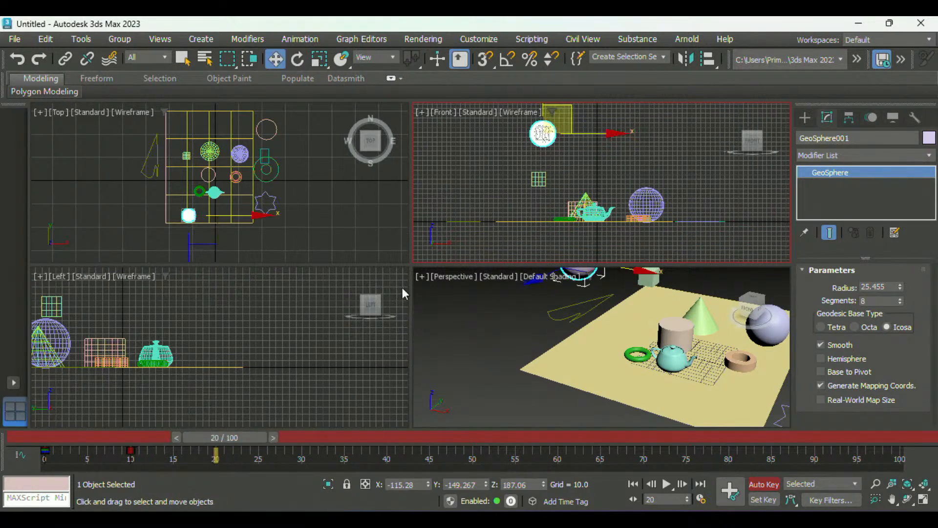
pyautogui.moveTo(574, 110); pyautogui.dragTo(607, 189)
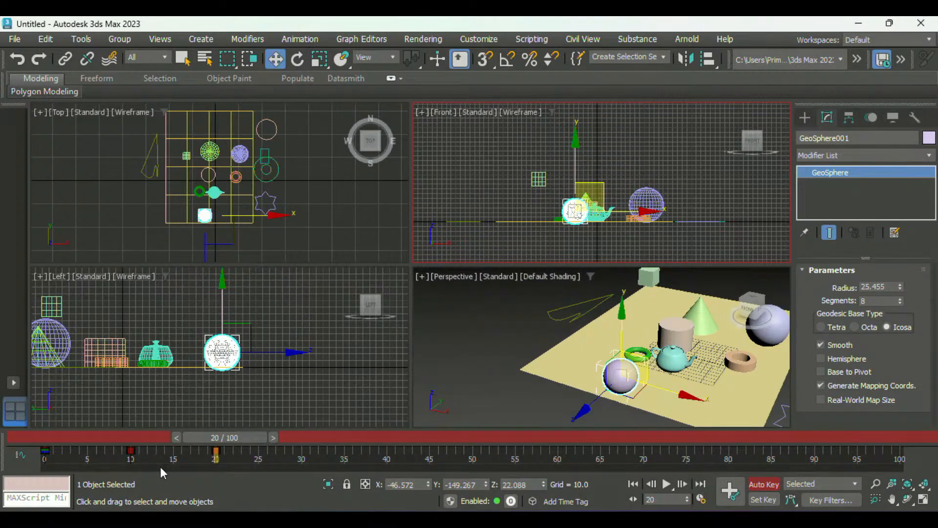
# Step: Keyframe the next bounce in the Front view: about X 54, Z 197 at frame 30 and about X 111, Z 25 at frame 40
pyautogui.moveTo(217, 443); pyautogui.dragTo(309, 408)
pyautogui.press('w')
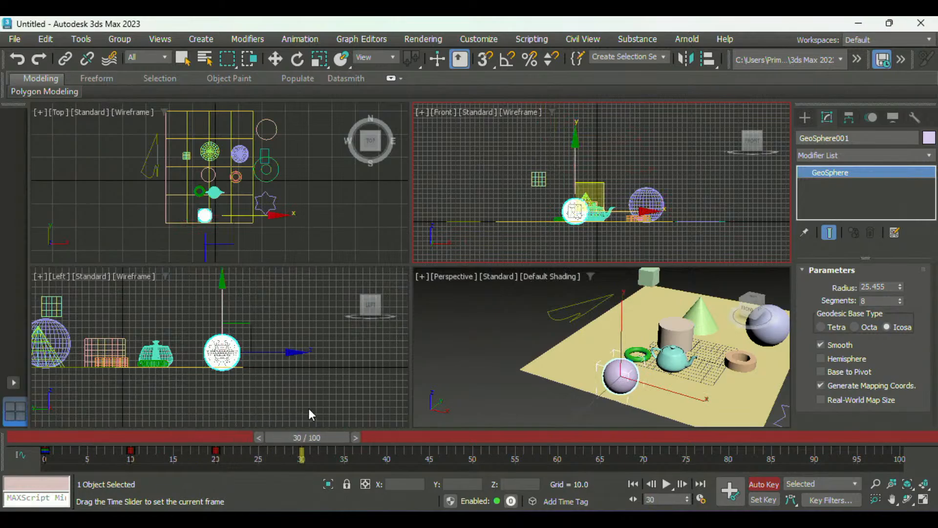
pyautogui.moveTo(602, 182); pyautogui.dragTo(650, 106)
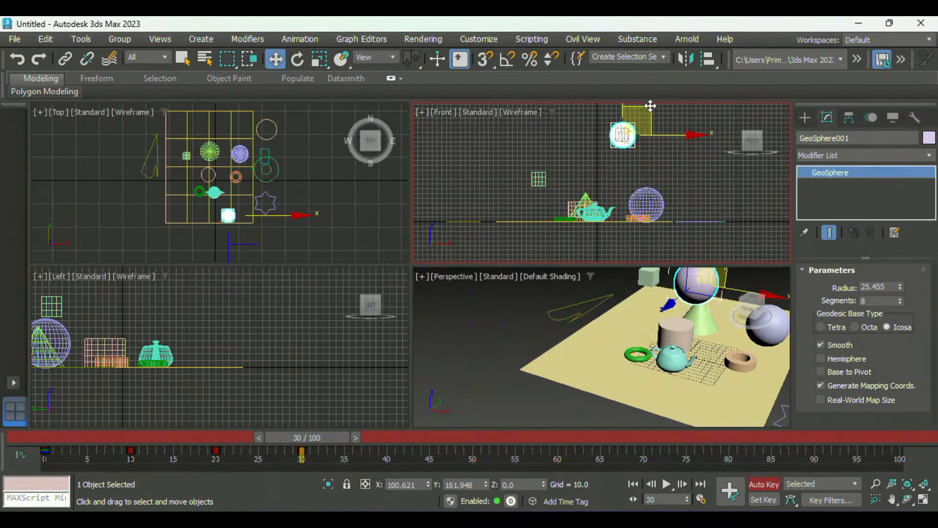
pyautogui.moveTo(342, 437); pyautogui.dragTo(427, 423)
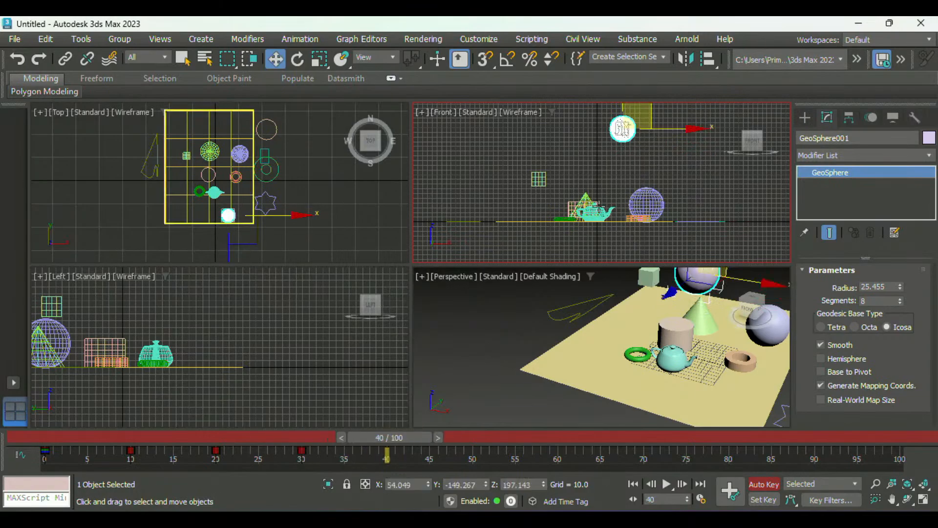
pyautogui.moveTo(648, 120); pyautogui.dragTo(677, 200)
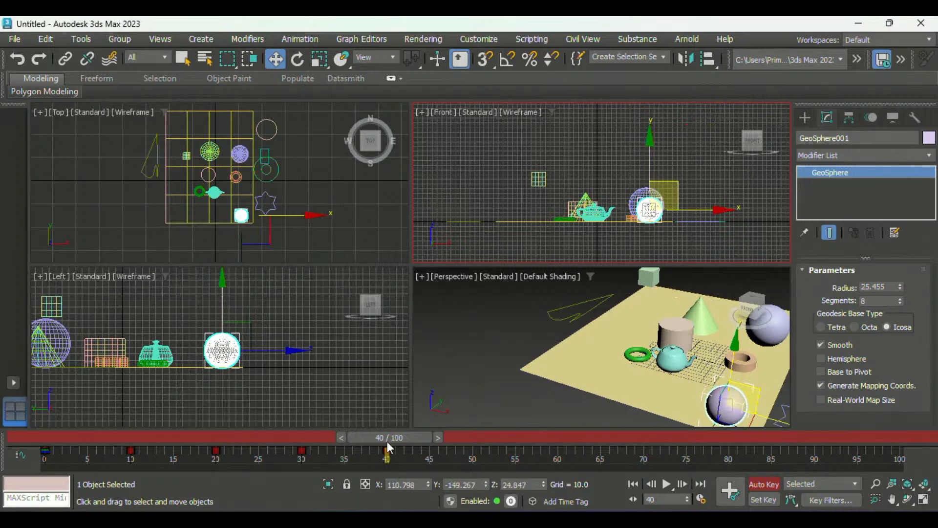
# Step: Keyframe GeoSphere001's third bounce in the Front view: about X 165, Z 177 at frame 50 and about X 231, Z 25 at frame 60
pyautogui.moveTo(389, 436); pyautogui.dragTo(470, 432)
pyautogui.press('w')
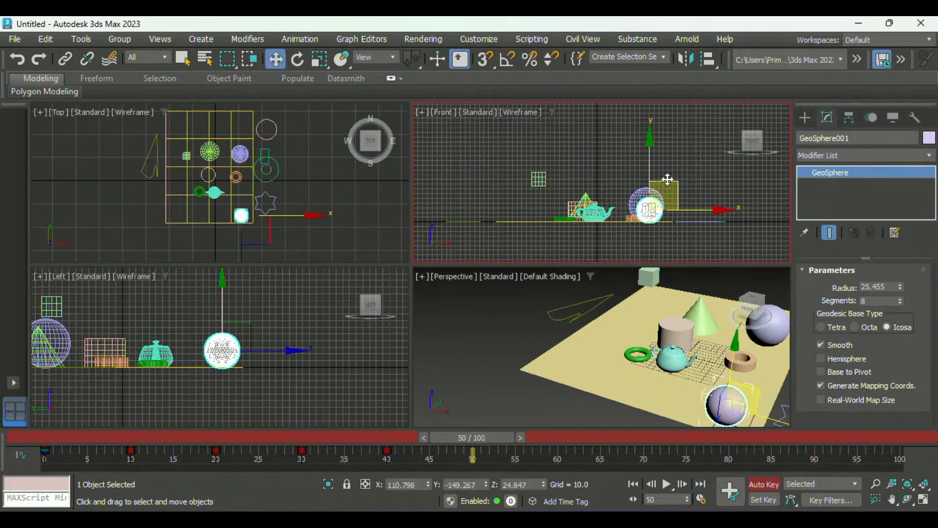
pyautogui.moveTo(667, 177); pyautogui.dragTo(692, 108)
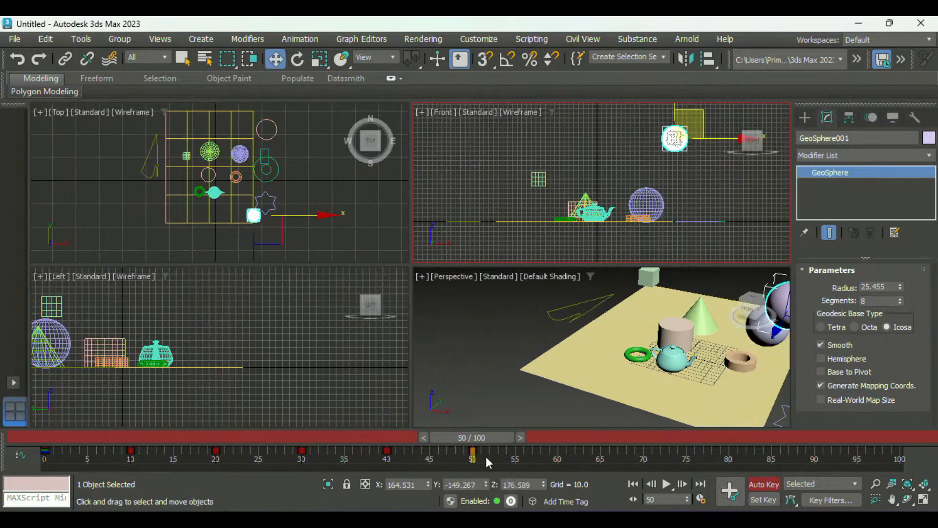
pyautogui.moveTo(488, 437); pyautogui.dragTo(571, 436)
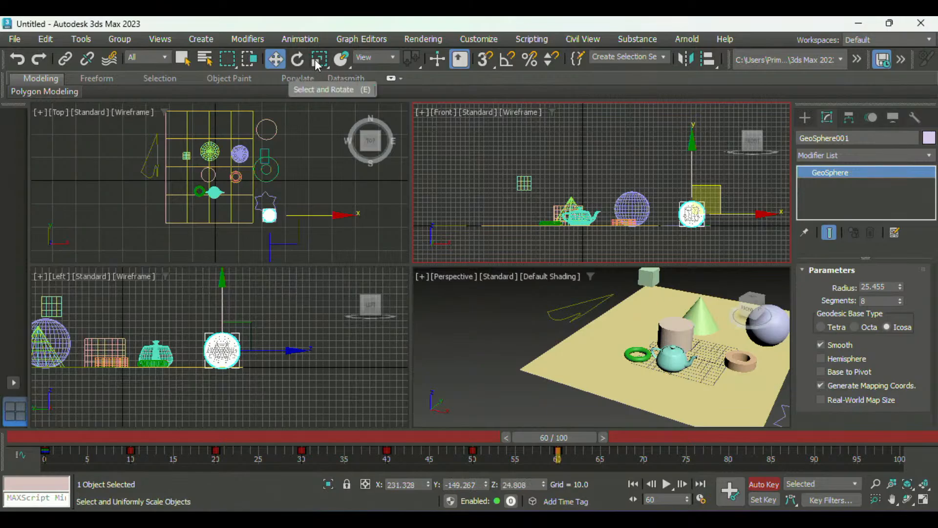
# Step: Try squashing GeoSphere001 vertically to about 17% at frame 60 and undo the squash
pyautogui.moveTo(320, 59); pyautogui.dragTo(319, 77)
pyautogui.moveTo(693, 128); pyautogui.dragTo(712, 377)
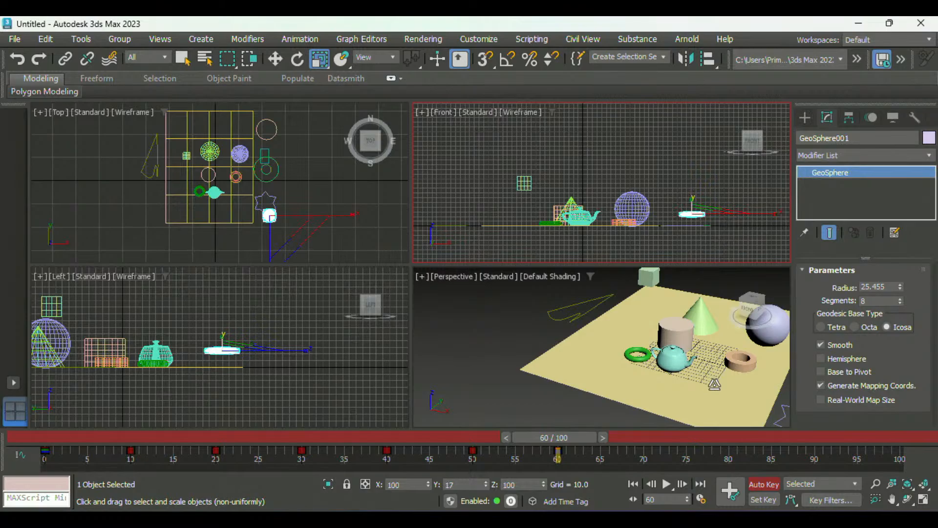
pyautogui.hotkey('ctrl', 'e')
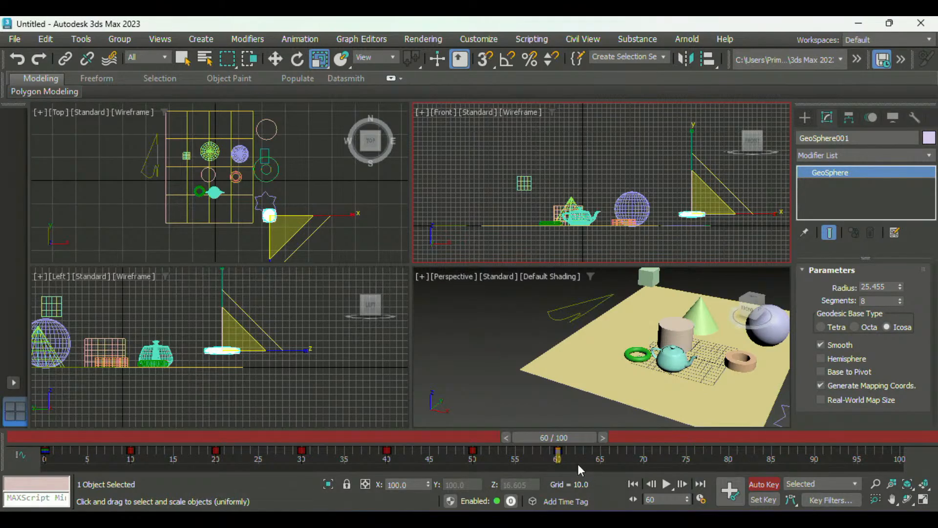
pyautogui.moveTo(579, 438); pyautogui.dragTo(593, 438)
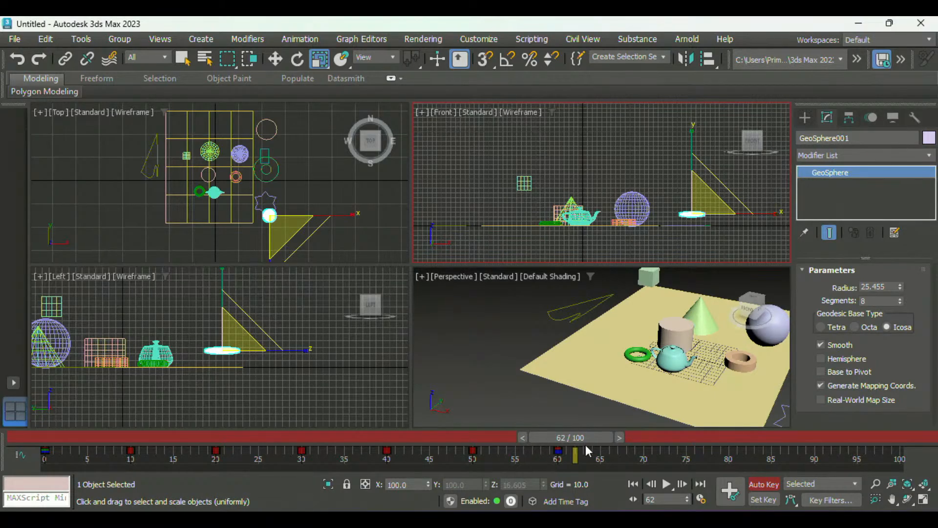
pyautogui.moveTo(590, 433); pyautogui.dragTo(578, 431)
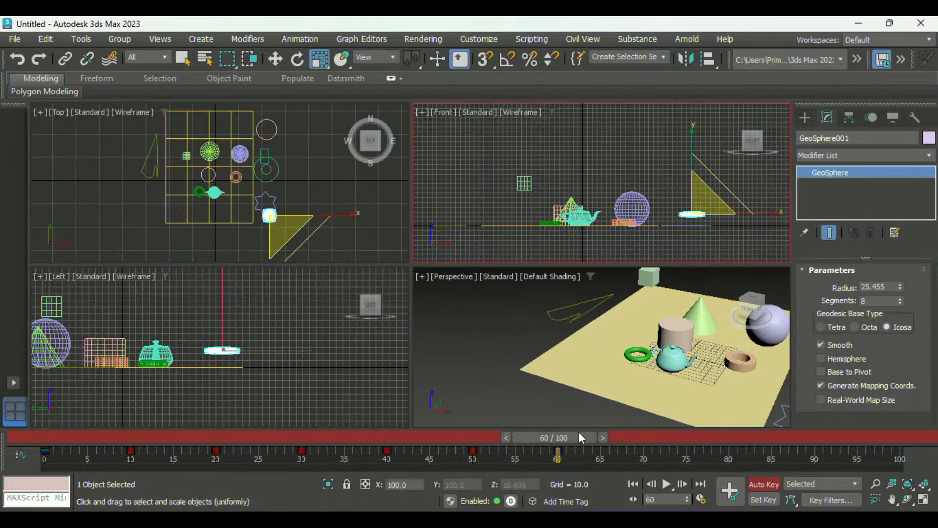
pyautogui.rightClick(637, 414)
pyautogui.hotkey('ctrl', 'z')
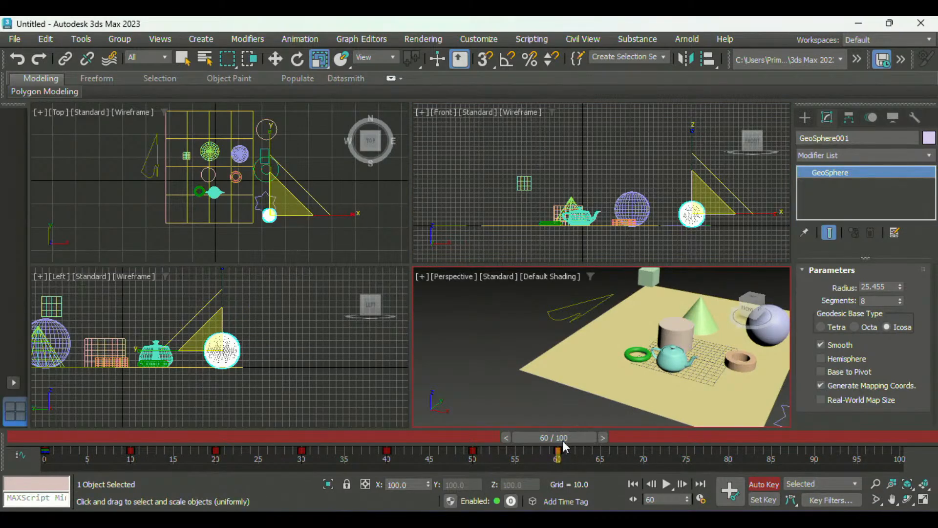
# Step: At frame 50, scale GeoSphere001 uniformly to about 106%
pyautogui.moveTo(559, 437); pyautogui.dragTo(479, 433)
pyautogui.press('r')
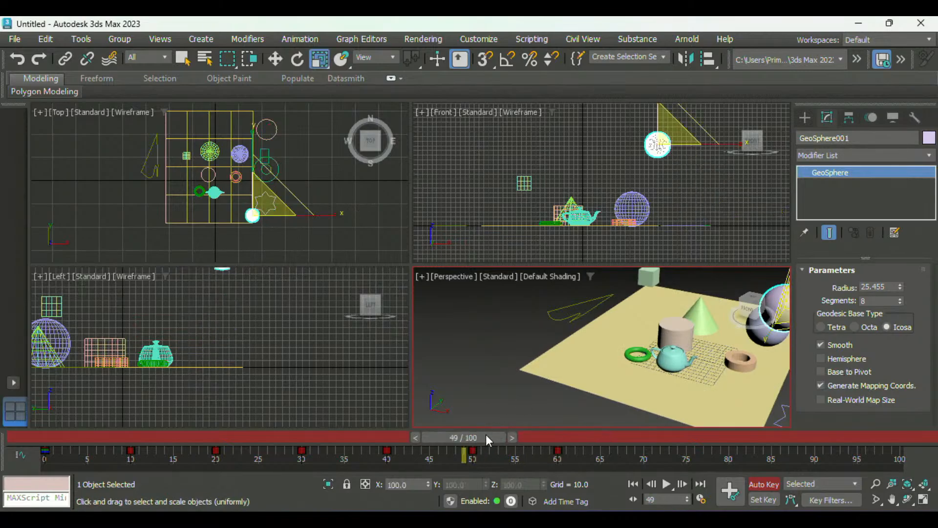
pyautogui.moveTo(486, 435); pyautogui.dragTo(494, 435)
pyautogui.moveTo(676, 131); pyautogui.dragTo(678, 124)
# Step: At frame 60, squash GeoSphere001 vertically to about 13% in the Front view
pyautogui.moveTo(494, 436); pyautogui.dragTo(578, 432)
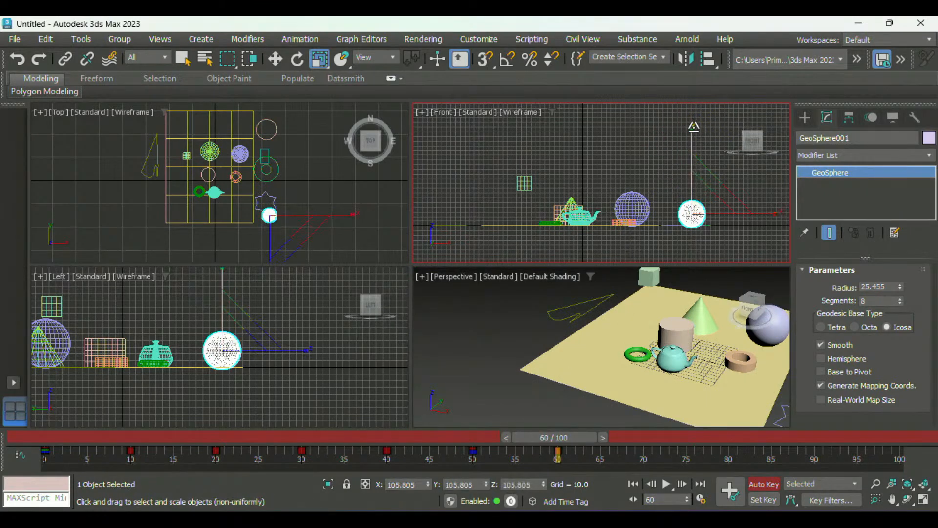
pyautogui.moveTo(693, 128); pyautogui.dragTo(709, 409)
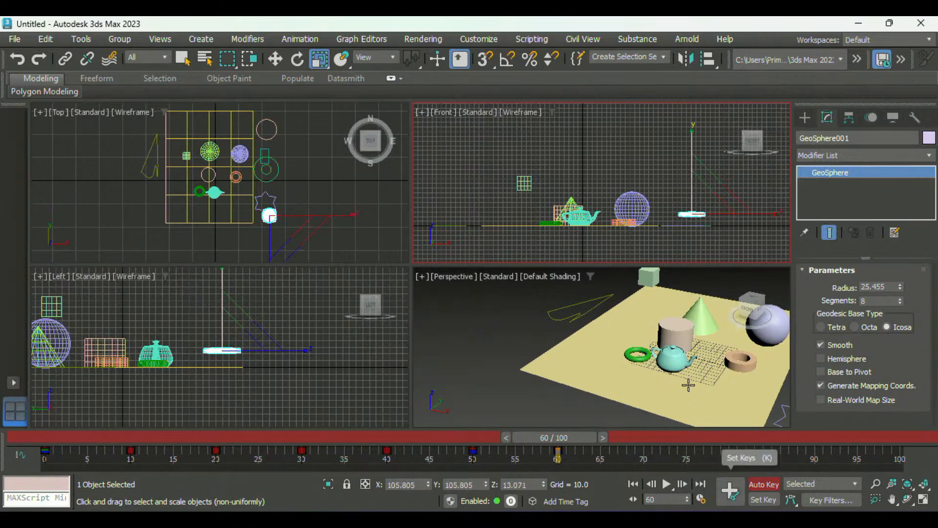
pyautogui.rightClick(663, 364)
# Step: Lower the squashed GeoSphere001 to ground level at about Z 5 at frame 60
pyautogui.press('w')
pyautogui.rightClick(690, 156)
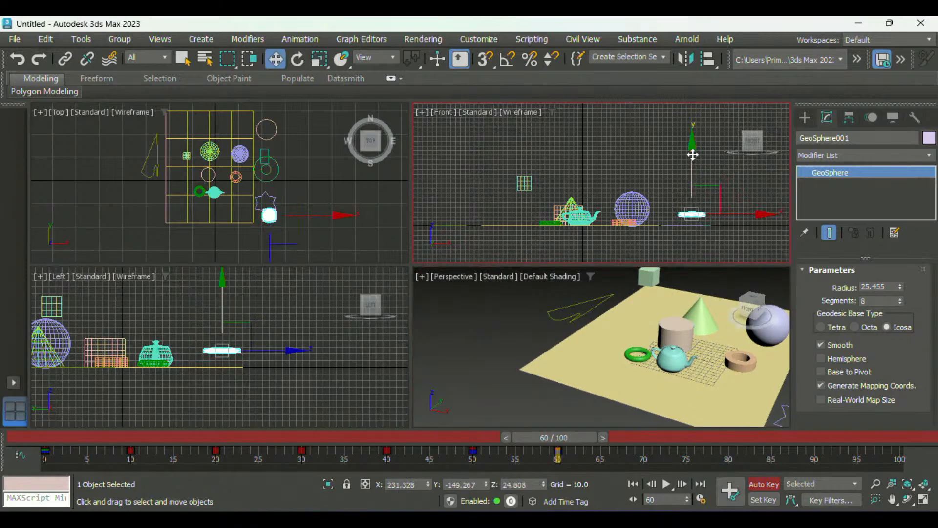
pyautogui.moveTo(693, 155); pyautogui.dragTo(697, 164)
pyautogui.rightClick(660, 297)
pyautogui.moveTo(661, 297); pyautogui.dragTo(650, 328, button='middle')
pyautogui.scroll(-3, 637, 317)
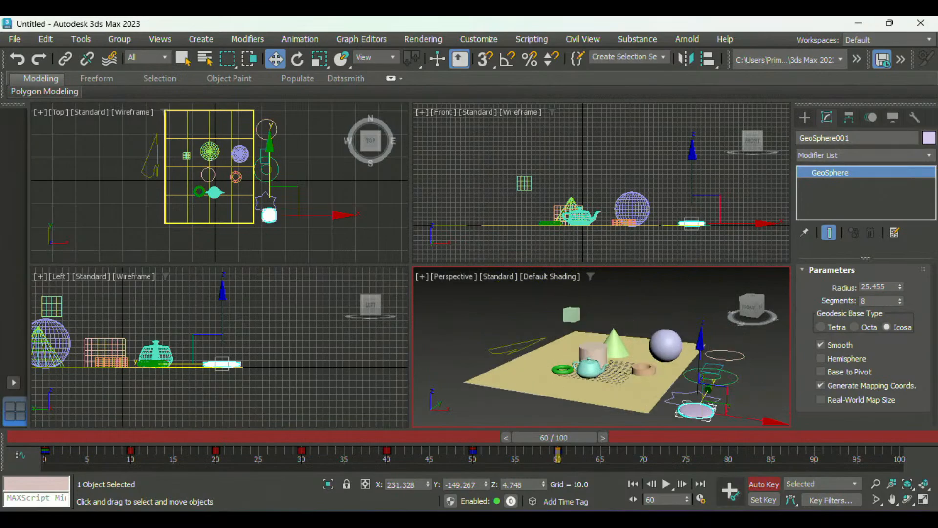
# Step: At frame 40, enlarge GeoSphere001 uniformly to about 132%
pyautogui.moveTo(574, 437); pyautogui.dragTo(409, 435)
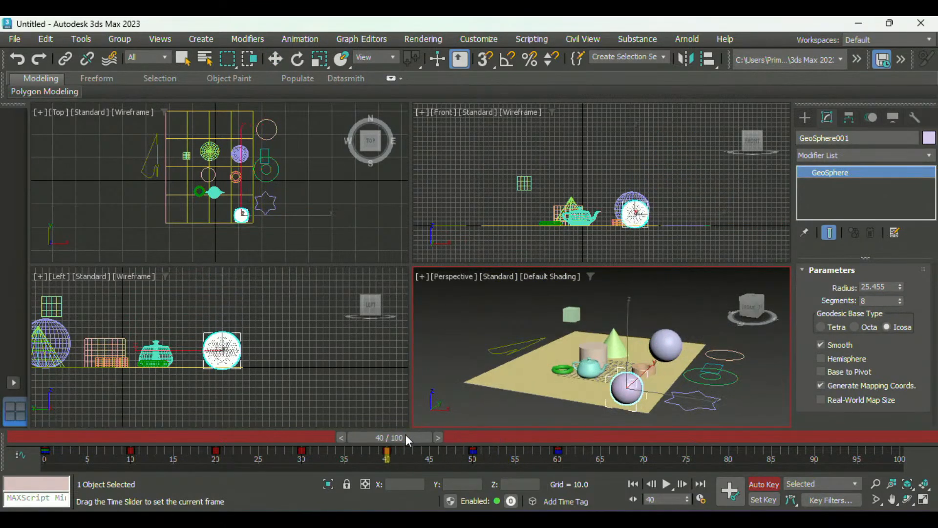
pyautogui.press('w')
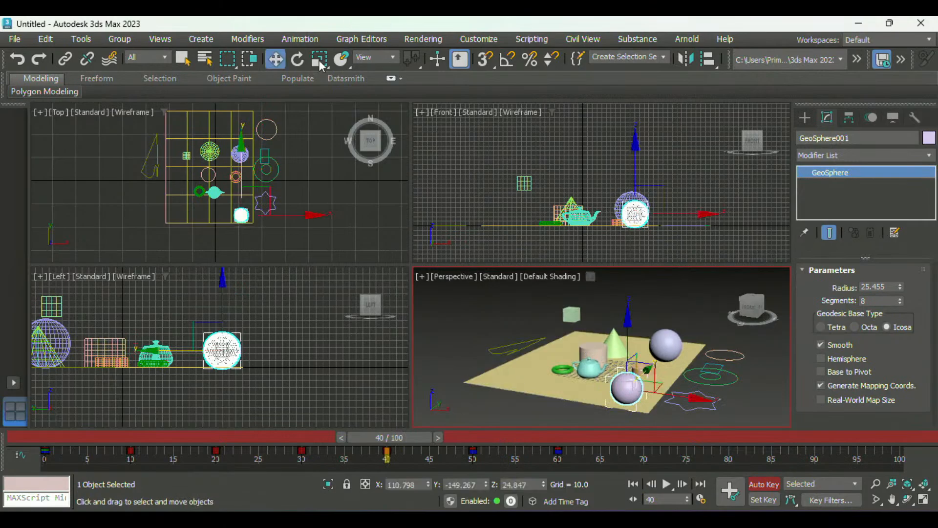
pyautogui.click(341, 60)
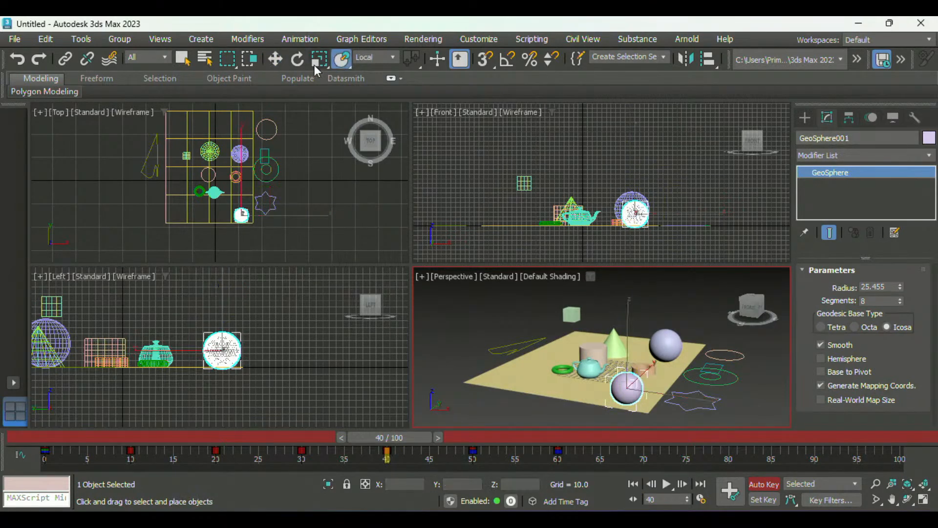
pyautogui.click(316, 64)
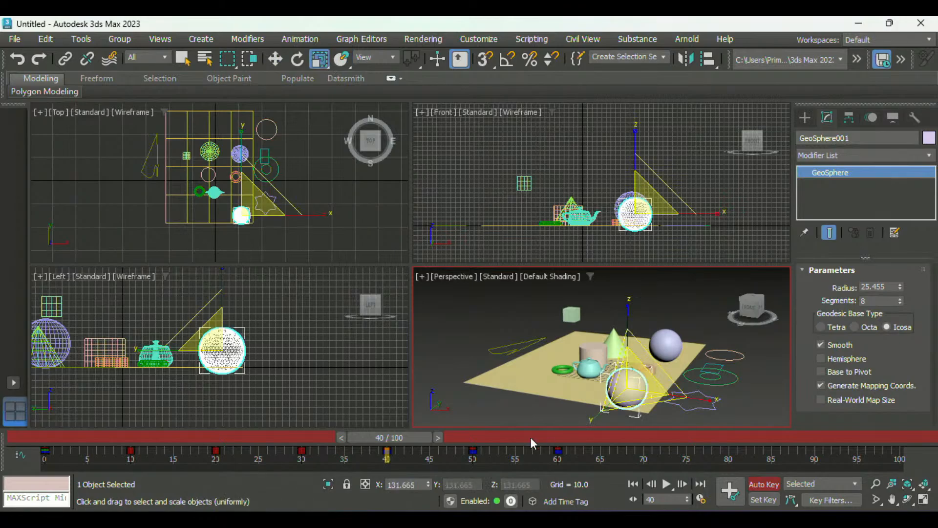
# Step: Keyframe uniform scaling on GeoSphere001: enlarge it at frames 10 and 30, and reduce it to about 101% at frame 40
pyautogui.moveTo(397, 435); pyautogui.dragTo(139, 426)
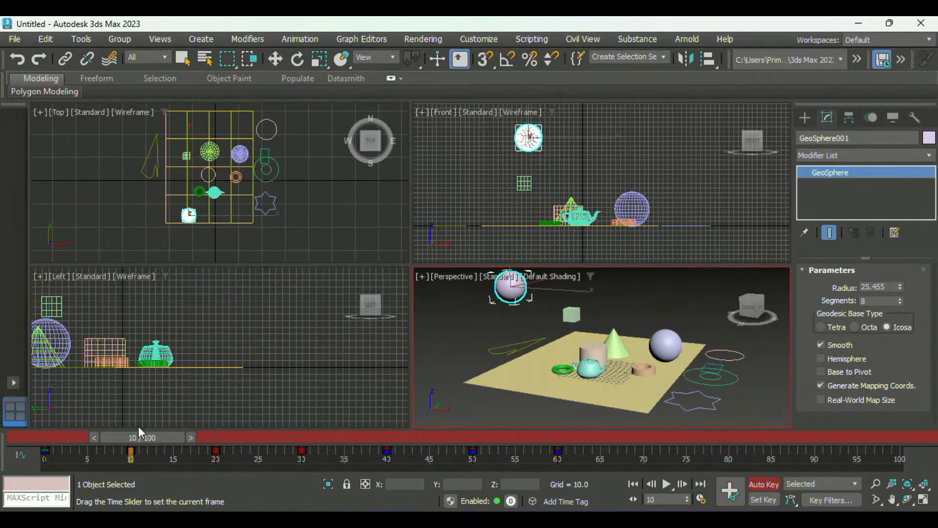
pyautogui.press('r')
pyautogui.moveTo(522, 283); pyautogui.dragTo(525, 258)
pyautogui.moveTo(154, 435); pyautogui.dragTo(319, 440)
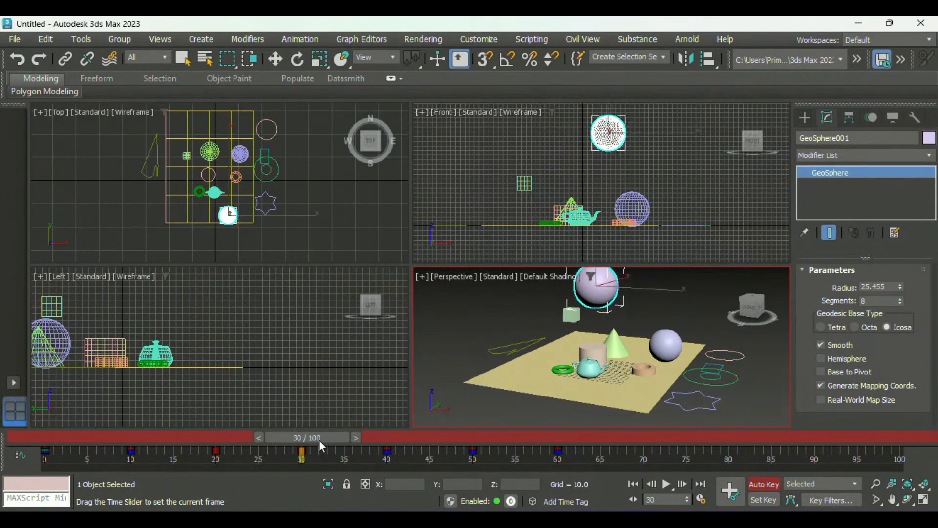
pyautogui.moveTo(612, 280); pyautogui.dragTo(621, 270)
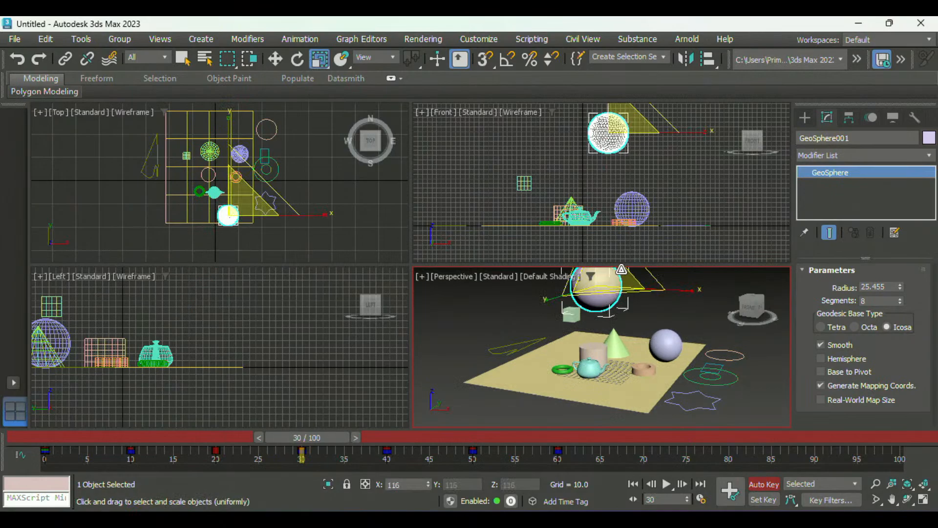
pyautogui.moveTo(377, 433); pyautogui.dragTo(412, 438)
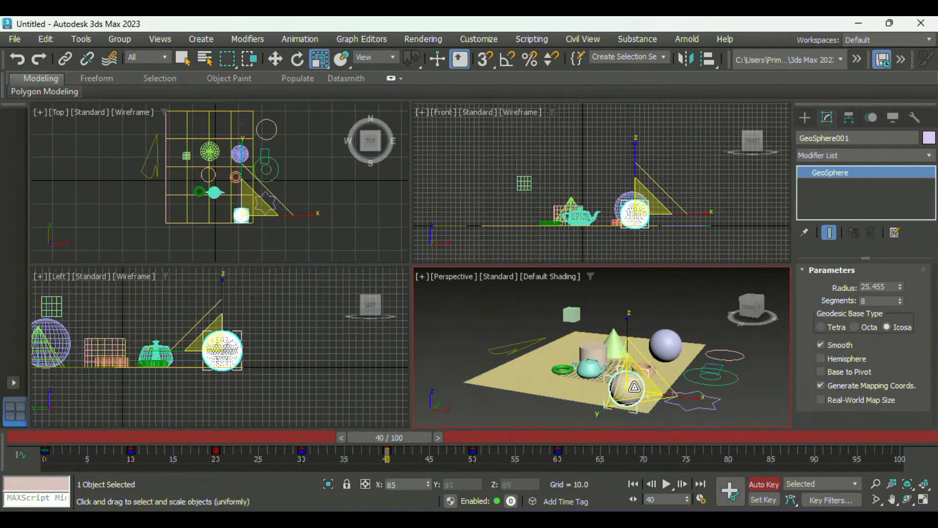
pyautogui.moveTo(634, 387); pyautogui.dragTo(635, 379)
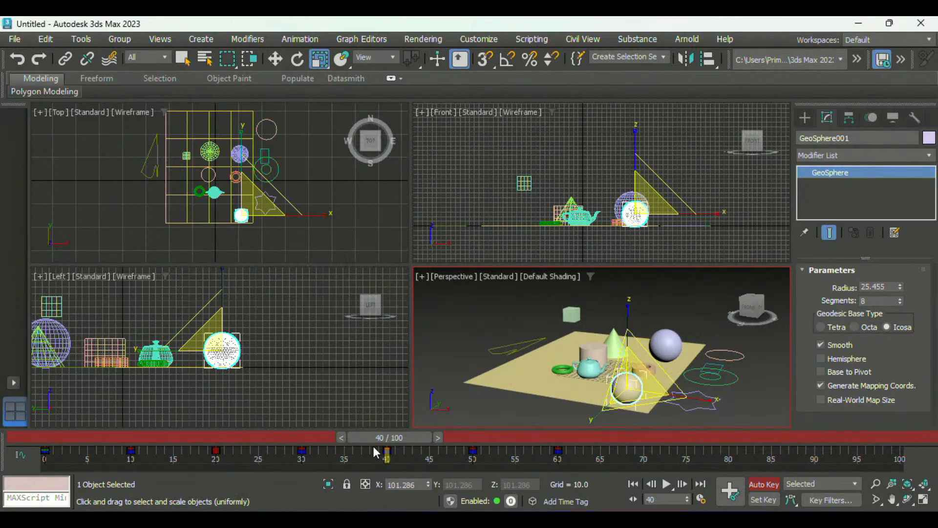
# Step: Scrub back to about frame 12, turn off Auto Key and move the time slider to frame 70
pyautogui.moveTo(395, 438); pyautogui.dragTo(147, 444)
pyautogui.press('r')
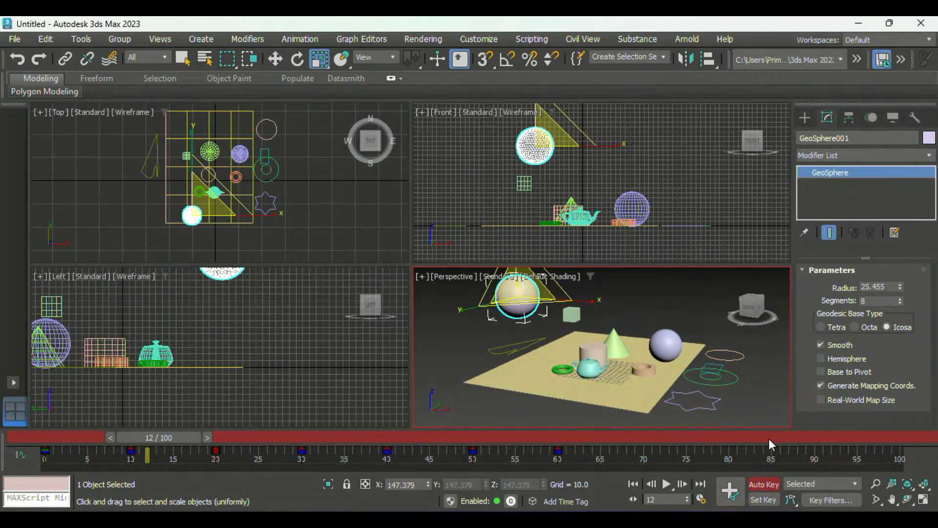
pyautogui.click(765, 486)
pyautogui.moveTo(155, 442); pyautogui.dragTo(637, 469)
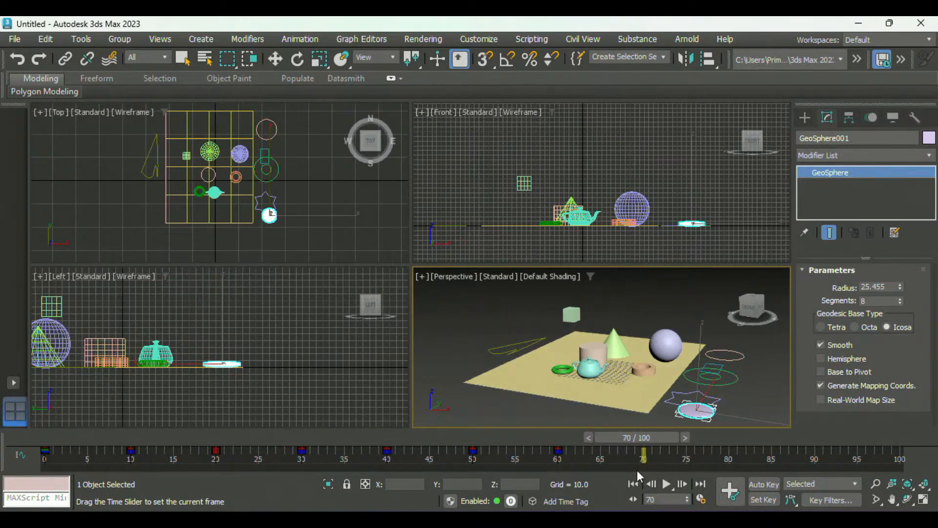
# Step: Try stretching GeoSphere001 back to about 109% vertical scale at frame 70, compare it with frame 60, and undo the change
pyautogui.press('w')
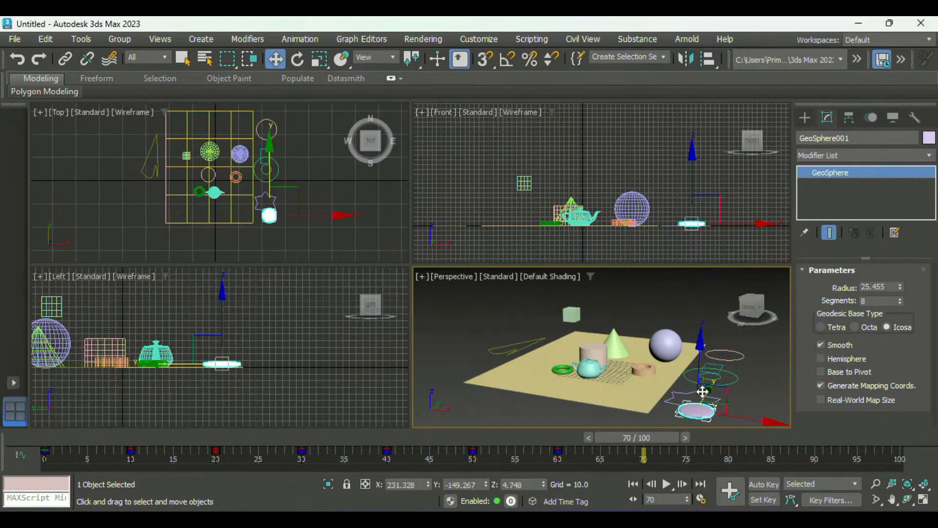
pyautogui.press('r')
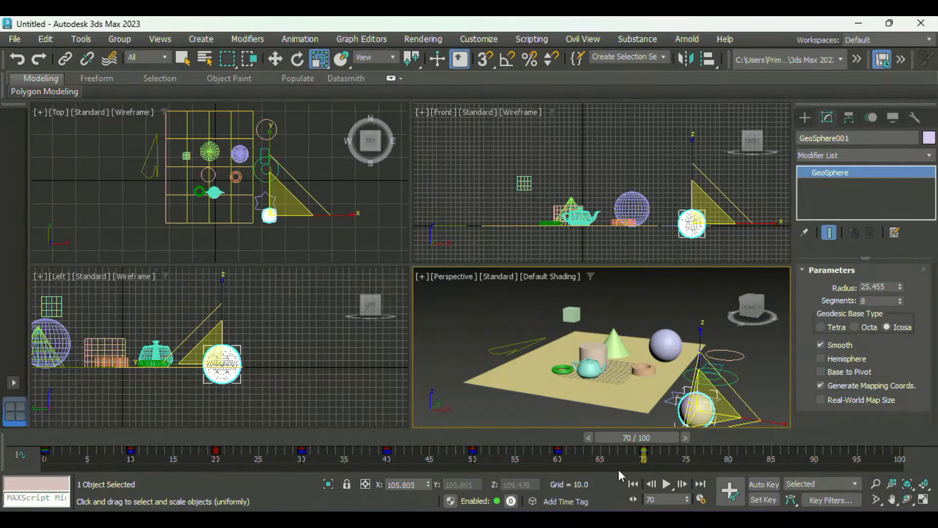
pyautogui.moveTo(649, 440); pyautogui.dragTo(573, 446)
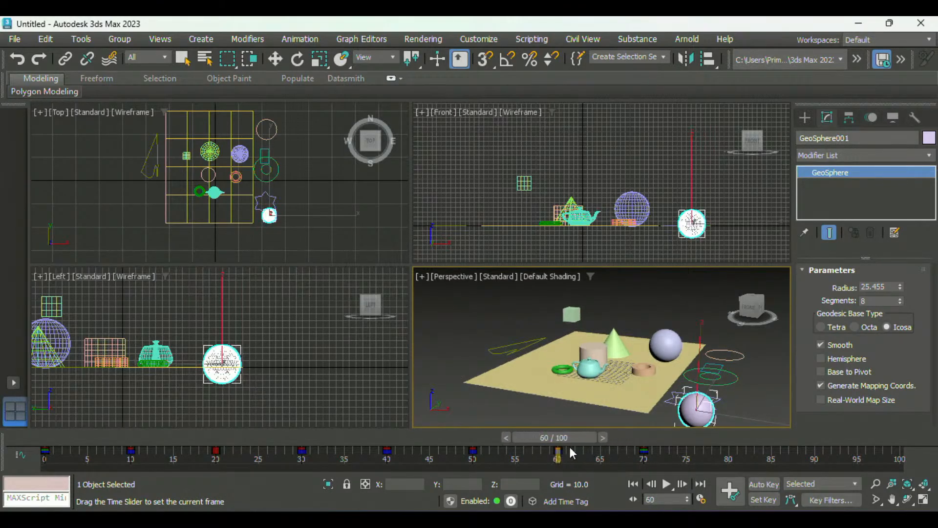
pyautogui.press('r')
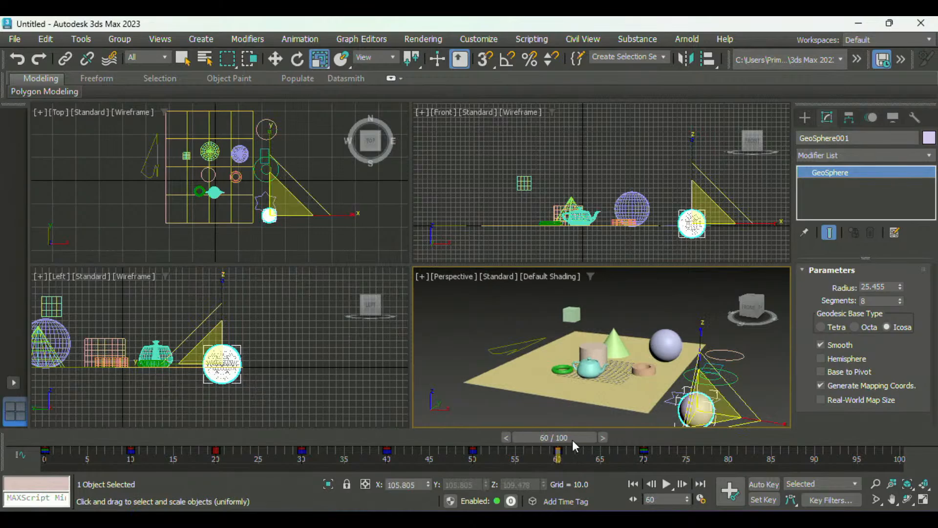
pyautogui.moveTo(572, 439); pyautogui.dragTo(661, 421)
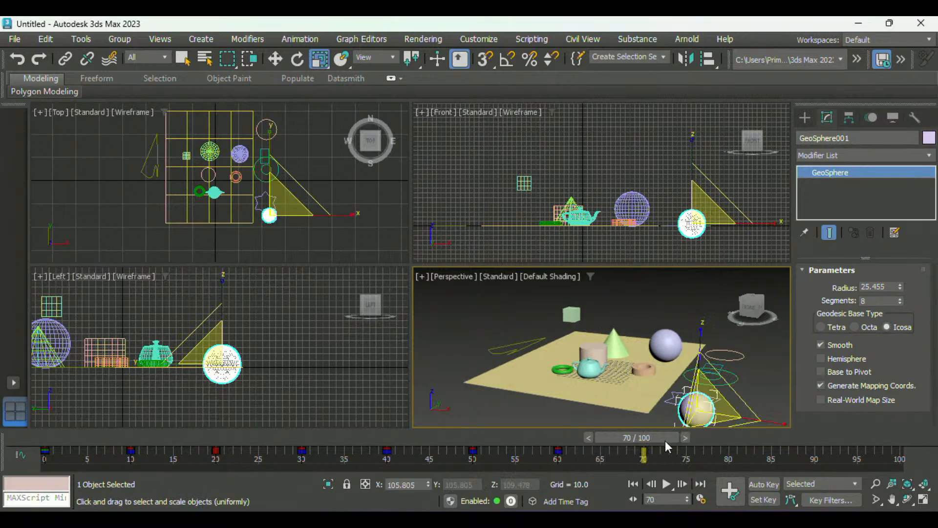
pyautogui.hotkey('ctrl', 'z')
pyautogui.moveTo(656, 443)
pyautogui.mouseDown()
pyautogui.moveTo(579, 428)
pyautogui.moveTo(658, 435)
pyautogui.mouseUp()
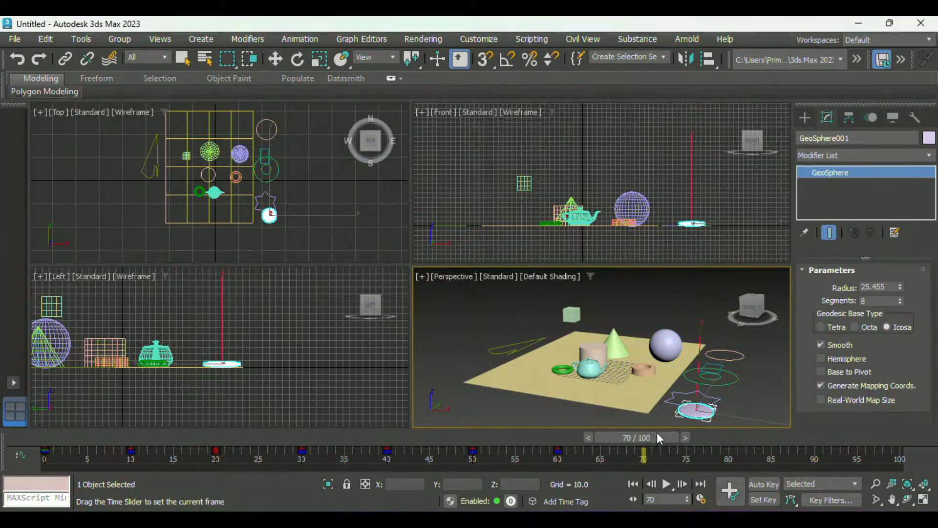
# Step: Raise the flattened GeoSphere001 to about Z 135 at frame 70 and set a key manually
pyautogui.click(734, 494)
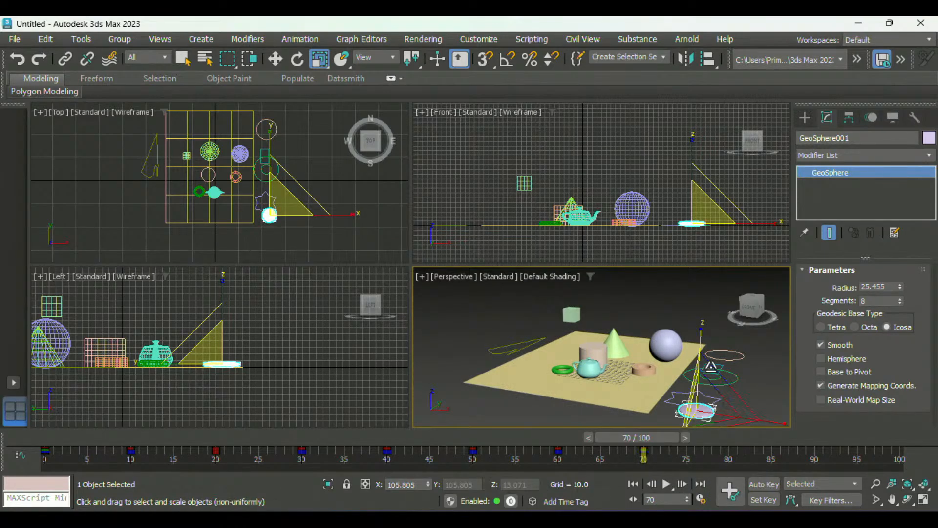
pyautogui.press('w')
pyautogui.click(697, 345)
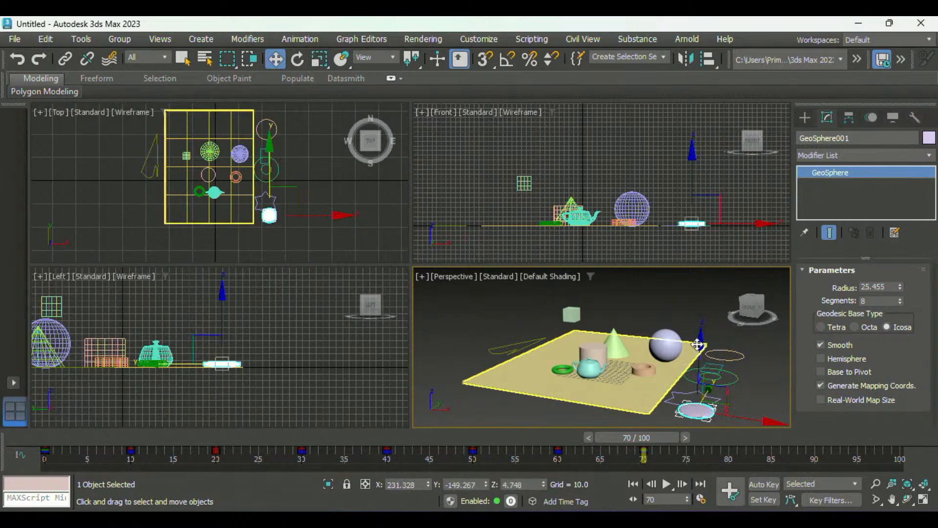
pyautogui.moveTo(700, 342); pyautogui.dragTo(703, 266)
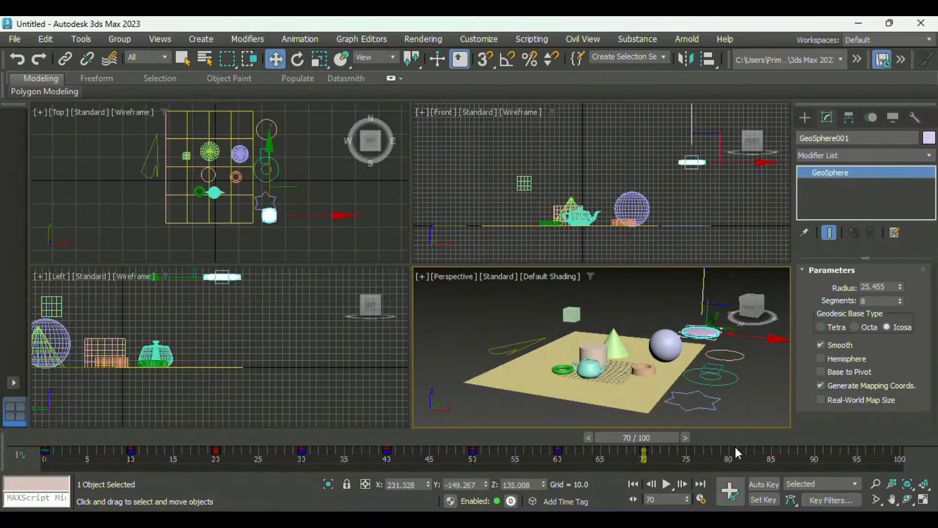
pyautogui.click(732, 496)
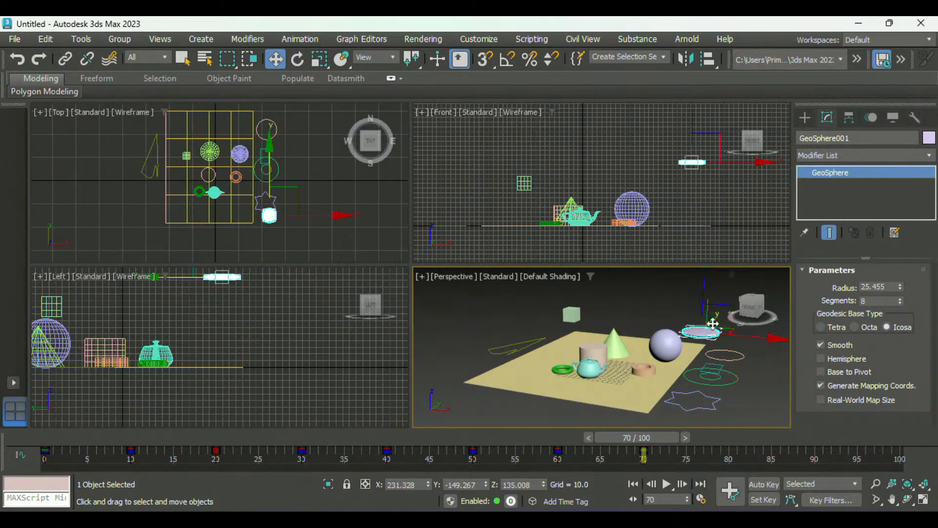
# Step: Try scaling the flattened GeoSphere001 up uniformly at frame 70 to about 151% in X and Y, and dismiss the save dialog
pyautogui.press('e')
pyautogui.press('r')
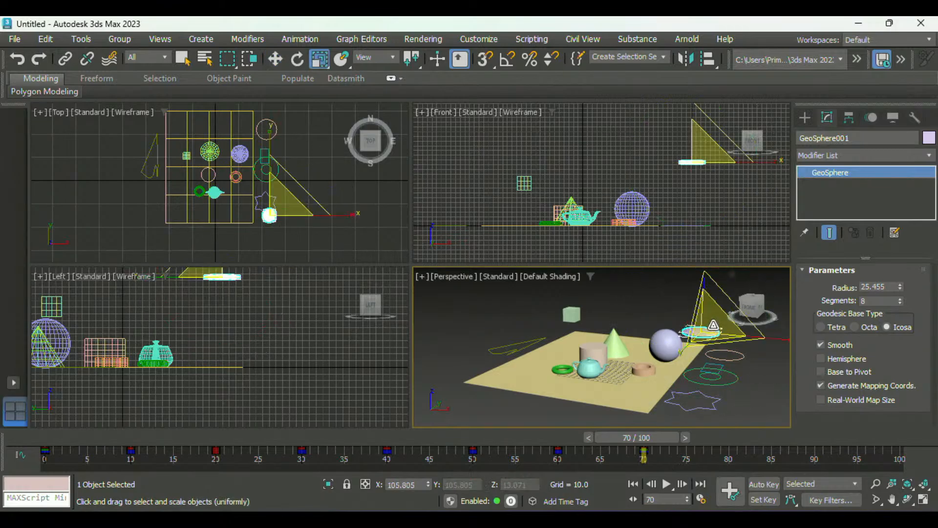
pyautogui.moveTo(713, 325); pyautogui.dragTo(708, 296)
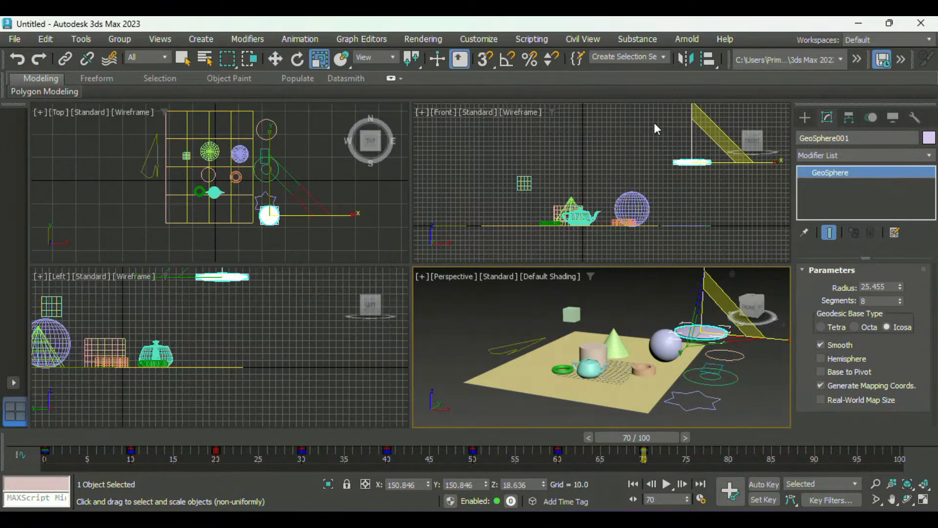
pyautogui.hotkey('ctrl', 's')
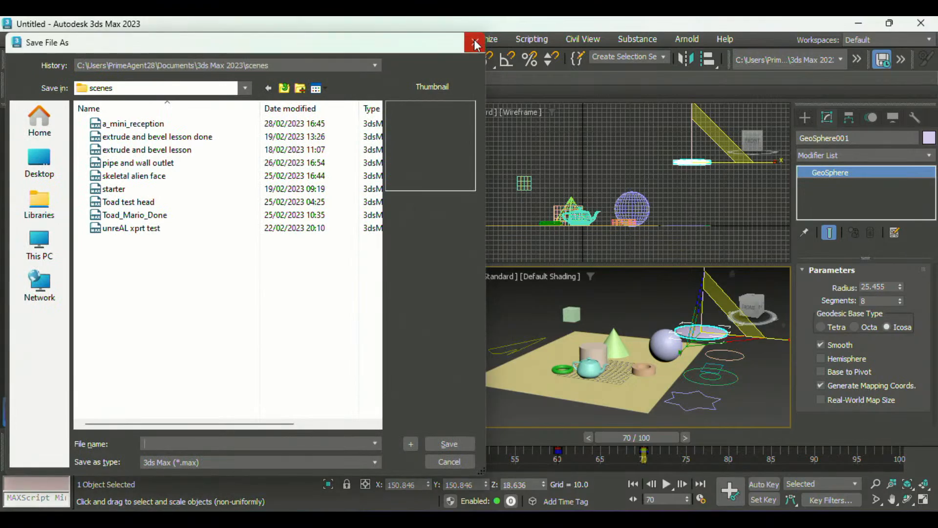
pyautogui.click(475, 38)
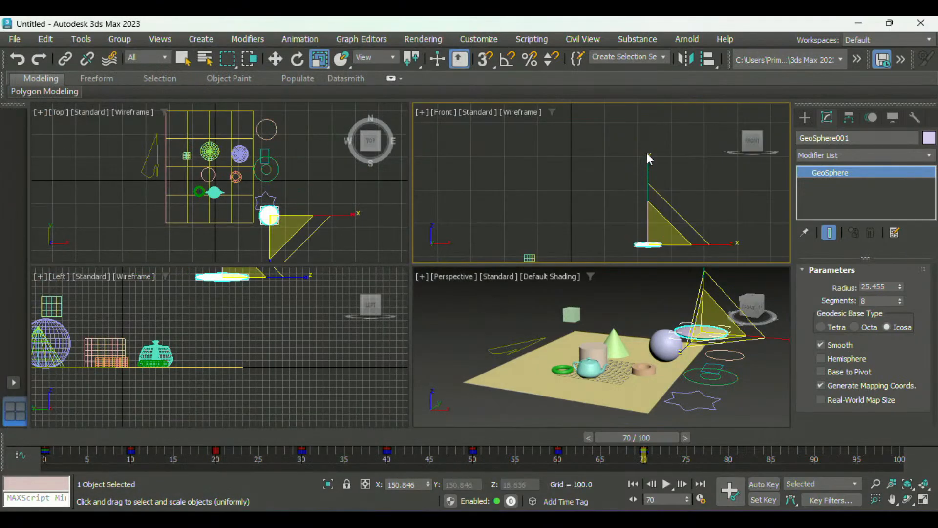
# Step: Try stretching GeoSphere001 vertically to about 162% at frame 70 and compare its shape with frame 60
pyautogui.rightClick(645, 157)
pyautogui.click(664, 166)
pyautogui.moveTo(648, 165); pyautogui.dragTo(672, 213)
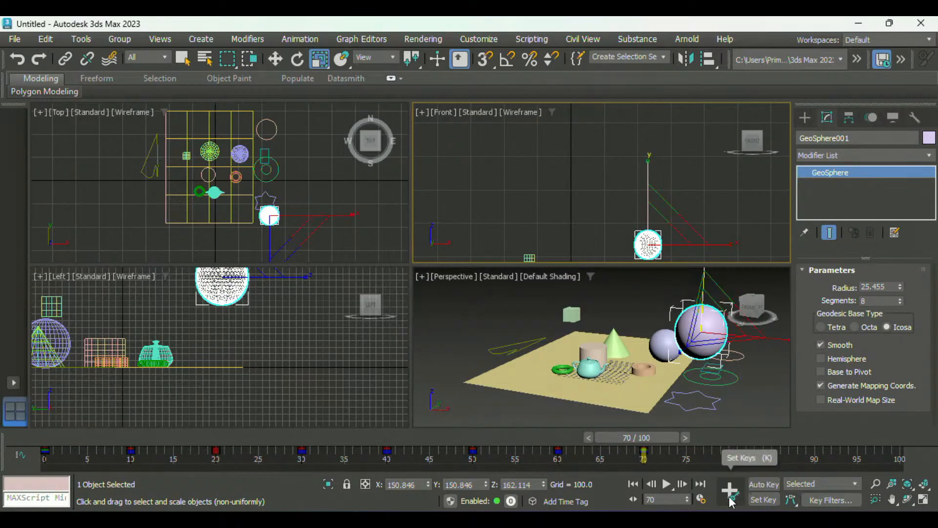
pyautogui.moveTo(643, 454); pyautogui.dragTo(557, 454)
pyautogui.scroll(-5, 657, 316)
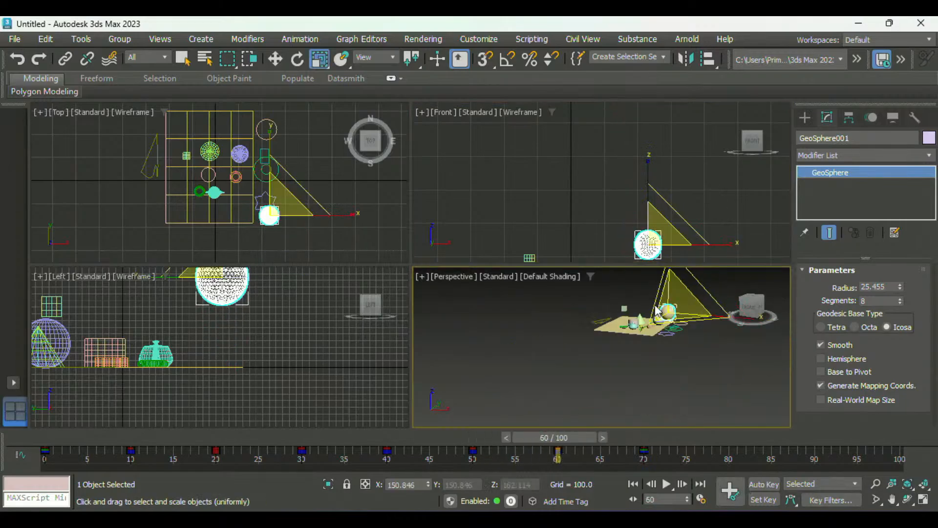
pyautogui.scroll(4, 678, 350)
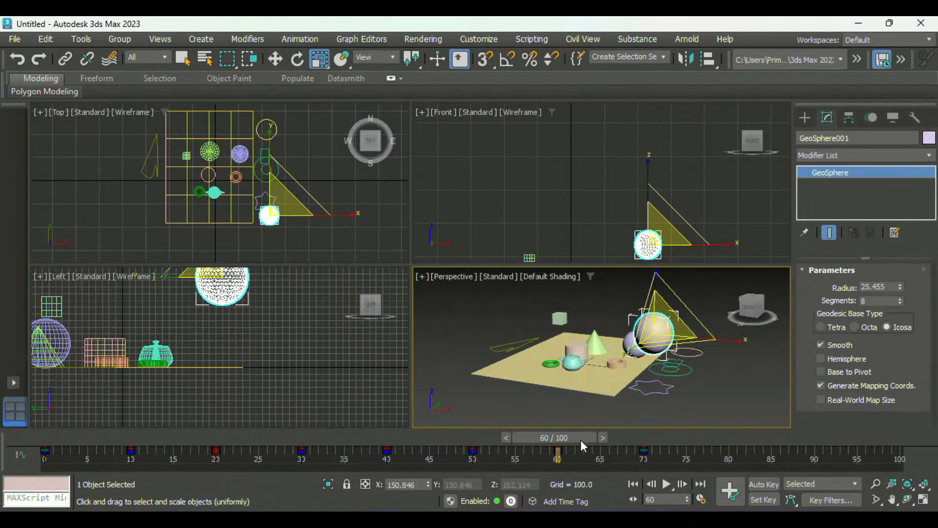
pyautogui.moveTo(580, 440); pyautogui.dragTo(561, 423)
pyautogui.press('r')
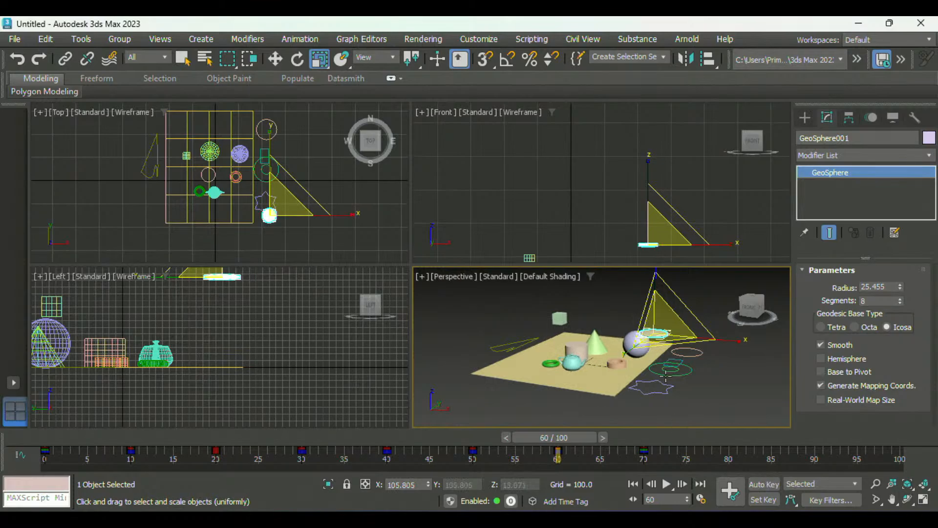
# Step: Scrub the bouncing sphere's animation back to frame 35 to review its motion
pyautogui.moveTo(585, 438); pyautogui.dragTo(351, 384)
pyautogui.press('r')
pyautogui.keyDown('alt'); pyautogui.moveTo(599, 391); pyautogui.dragTo(610, 421, button='middle'); pyautogui.keyUp('alt')
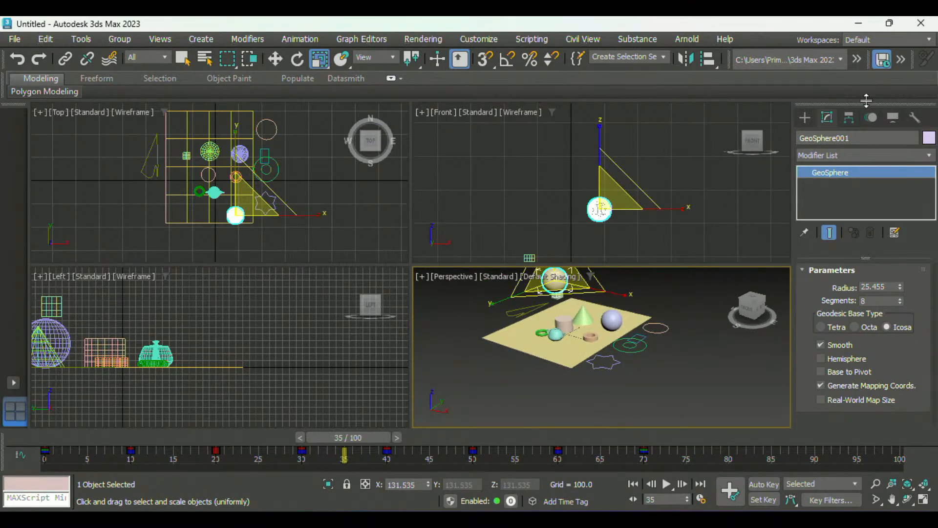
# Step: Place a Text spline on the ground beside the yellow plane and change its text to "28th"
pyautogui.click(804, 117)
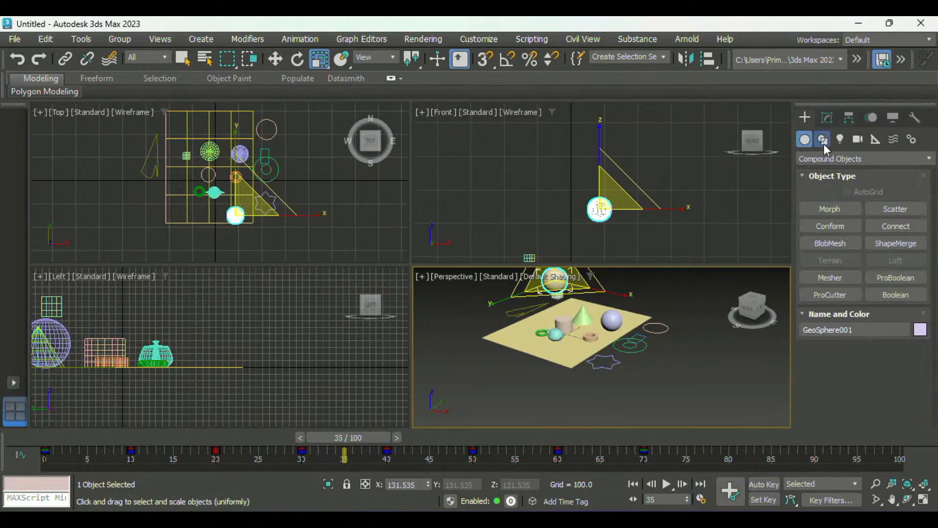
pyautogui.click(823, 140)
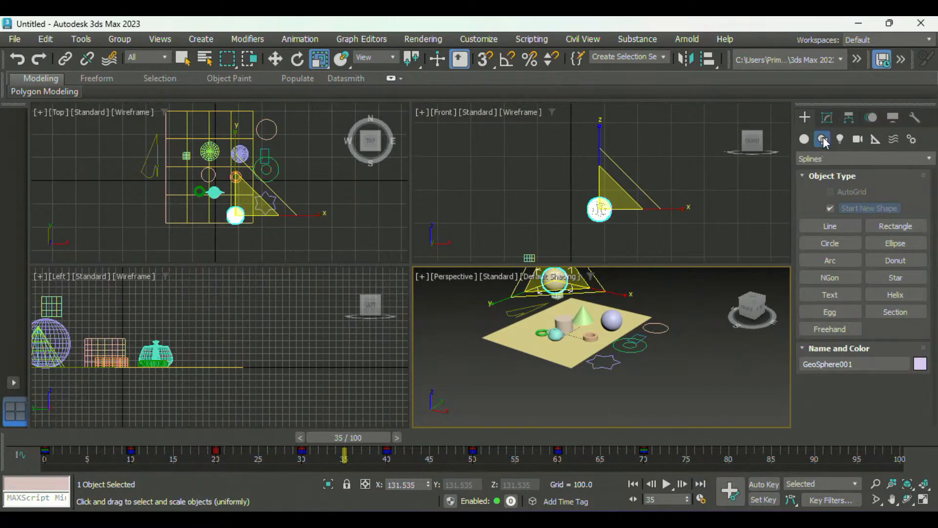
pyautogui.click(837, 295)
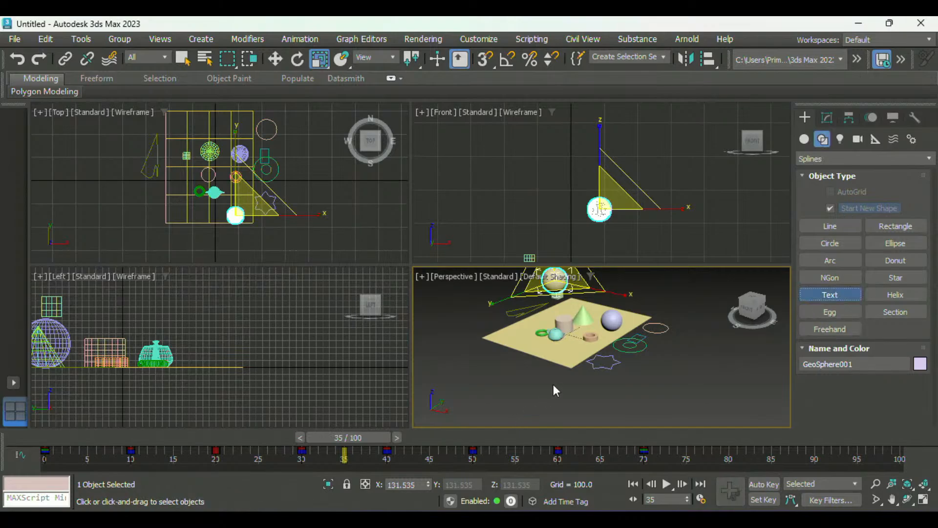
pyautogui.click(685, 359)
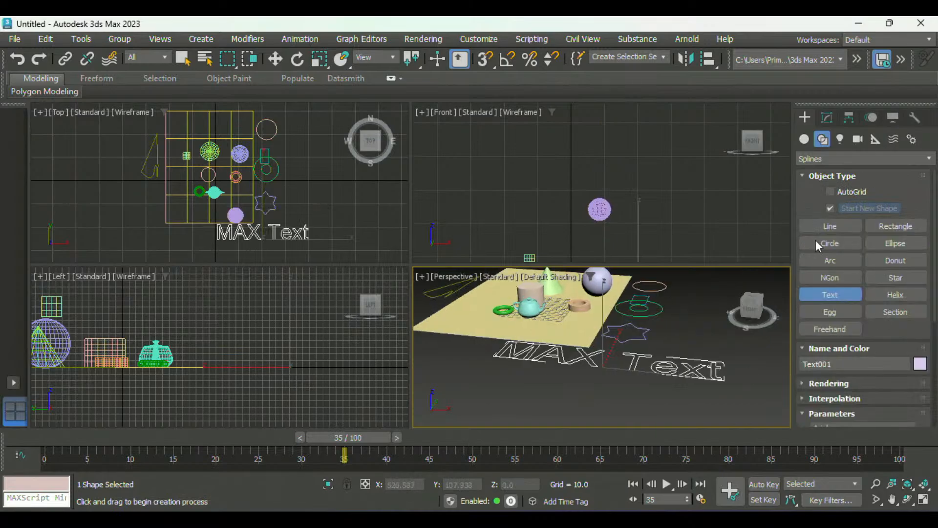
pyautogui.click(828, 119)
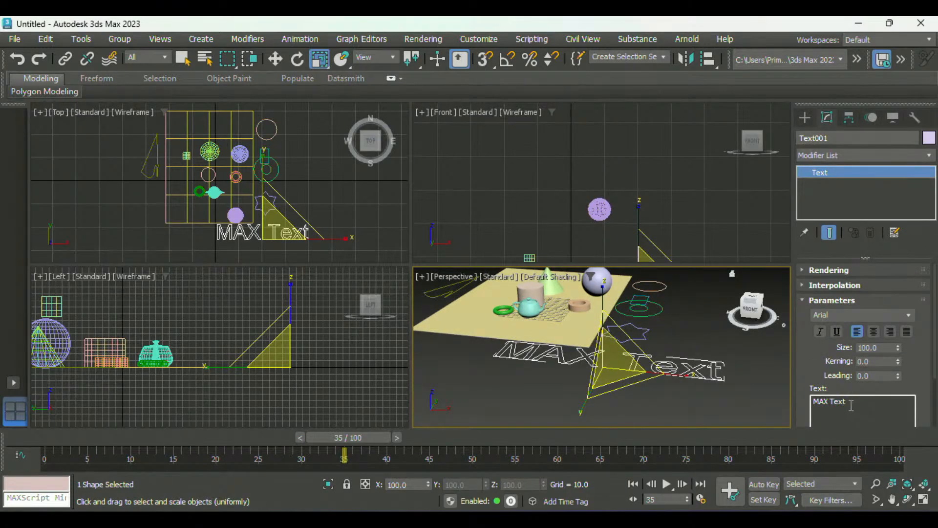
pyautogui.hotkey('ctrl', 'a')
pyautogui.write('2')
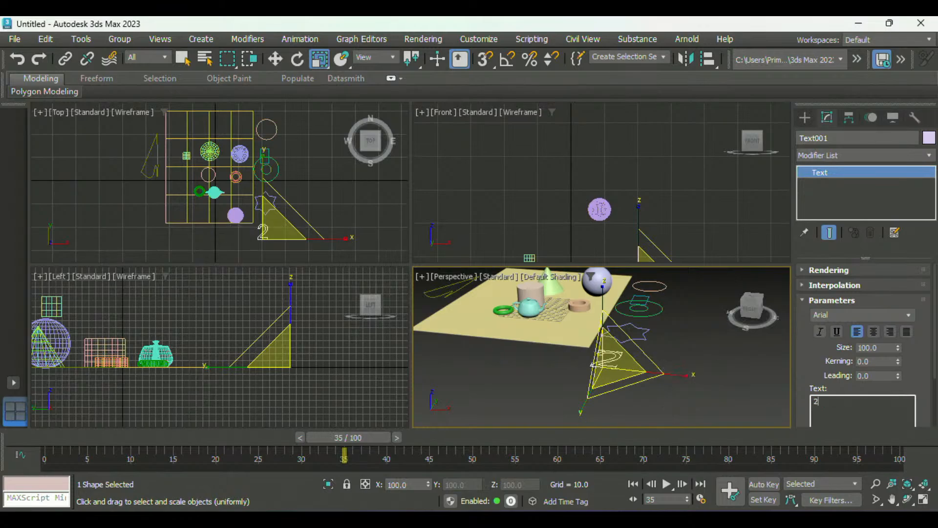
pyautogui.write('8th')
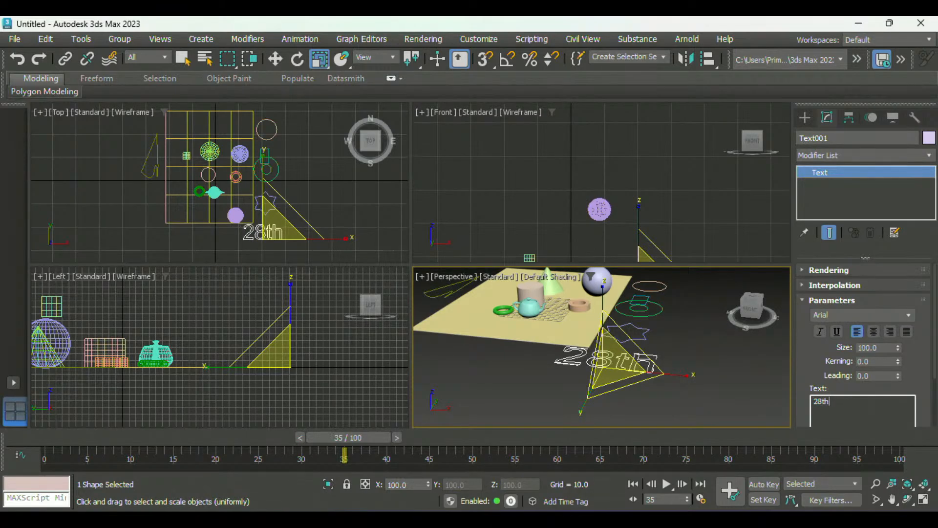
# Step: Add an Extrude modifier to the 28th text with an amount of 30.5 and view it from the front
pyautogui.click(928, 155)
pyautogui.moveTo(932, 70)
pyautogui.mouseDown()
pyautogui.moveTo(931, 99)
pyautogui.moveTo(937, 75)
pyautogui.mouseUp()
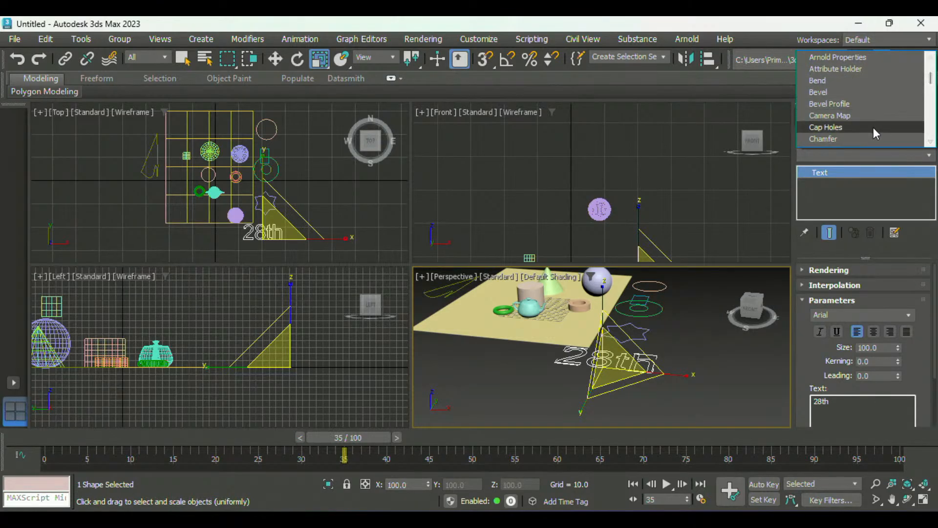
pyautogui.scroll(-3, 874, 129)
pyautogui.scroll(-4, 873, 127)
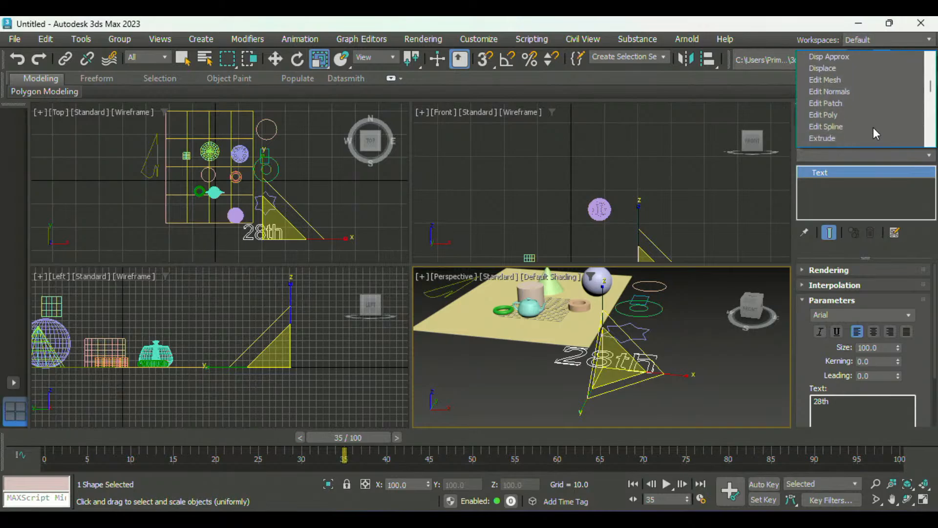
pyautogui.click(814, 126)
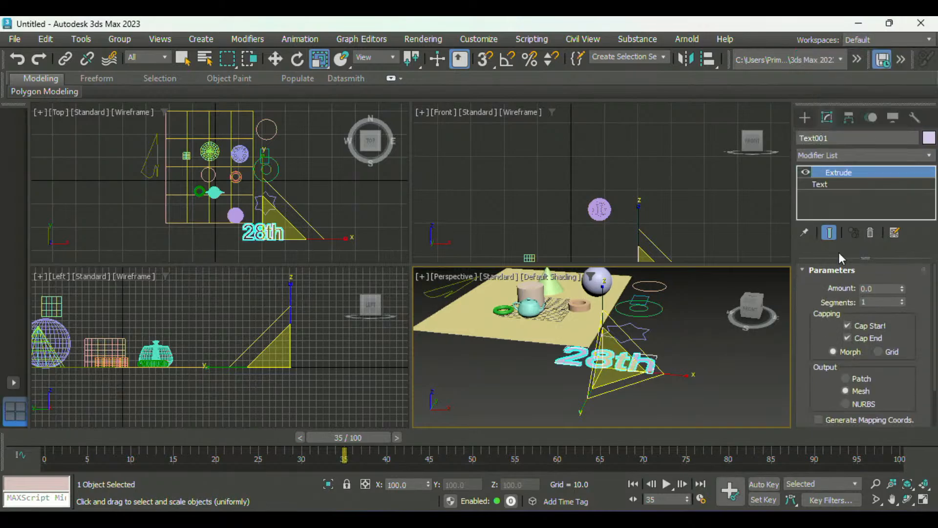
pyautogui.moveTo(905, 286); pyautogui.dragTo(906, 259)
pyautogui.press('w')
pyautogui.moveTo(688, 355); pyautogui.dragTo(725, 328, button='middle')
pyautogui.scroll(3, 724, 328)
pyautogui.keyDown('alt'); pyautogui.moveTo(688, 360); pyautogui.dragTo(715, 358, button='middle'); pyautogui.keyUp('alt')
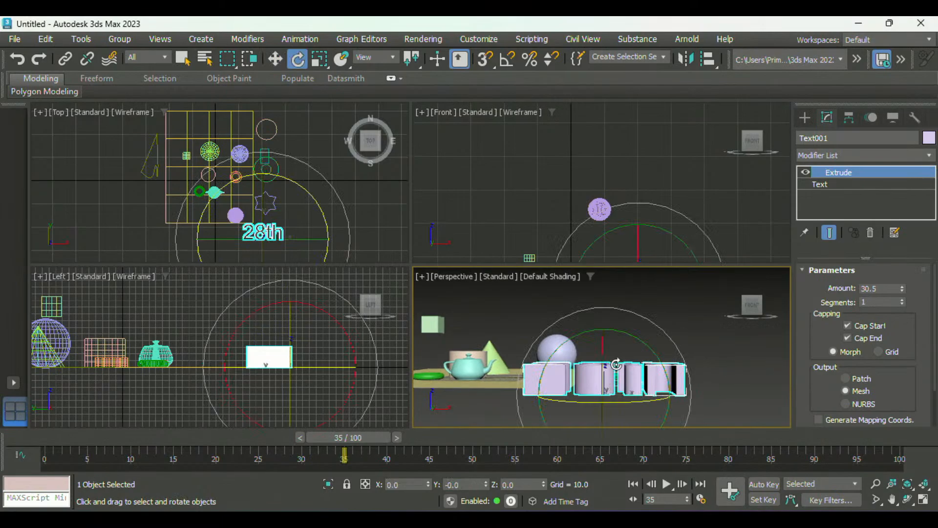
# Step: With the extruded 28th text selected, turn on Auto Key and set a key at frame 0
pyautogui.moveTo(355, 441); pyautogui.dragTo(265, 437)
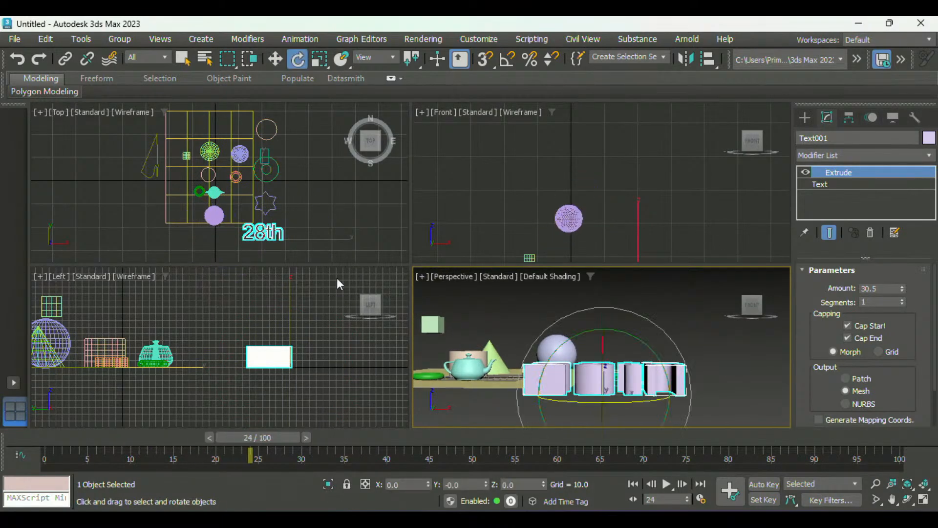
pyautogui.click(569, 218)
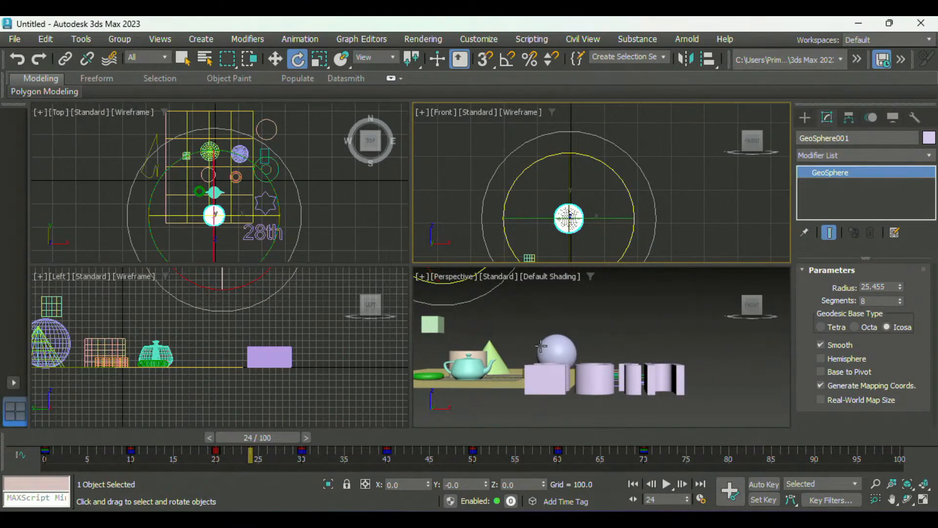
pyautogui.click(603, 377)
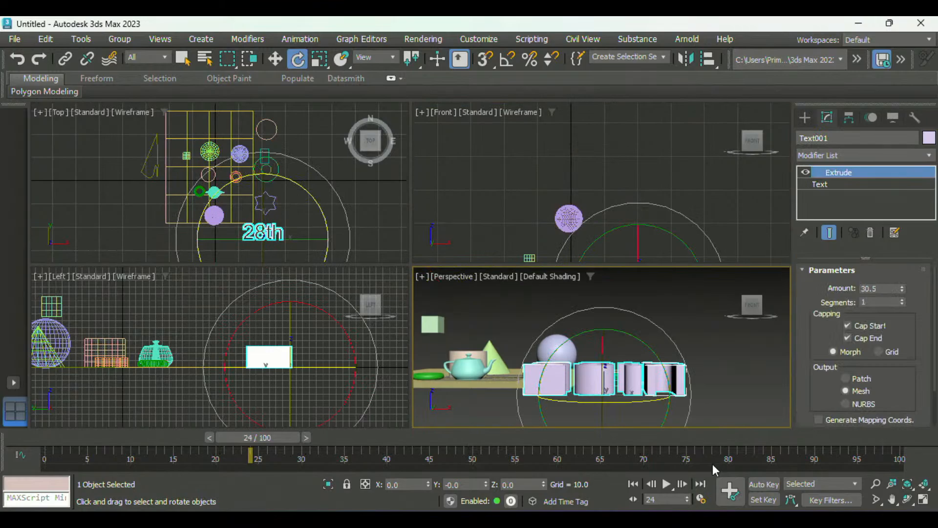
pyautogui.click(762, 481)
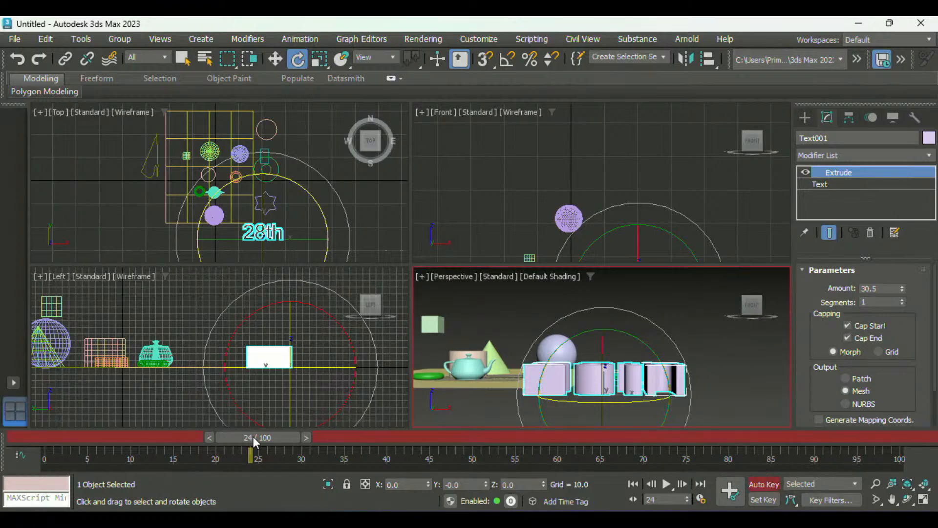
pyautogui.moveTo(253, 437); pyautogui.dragTo(58, 437)
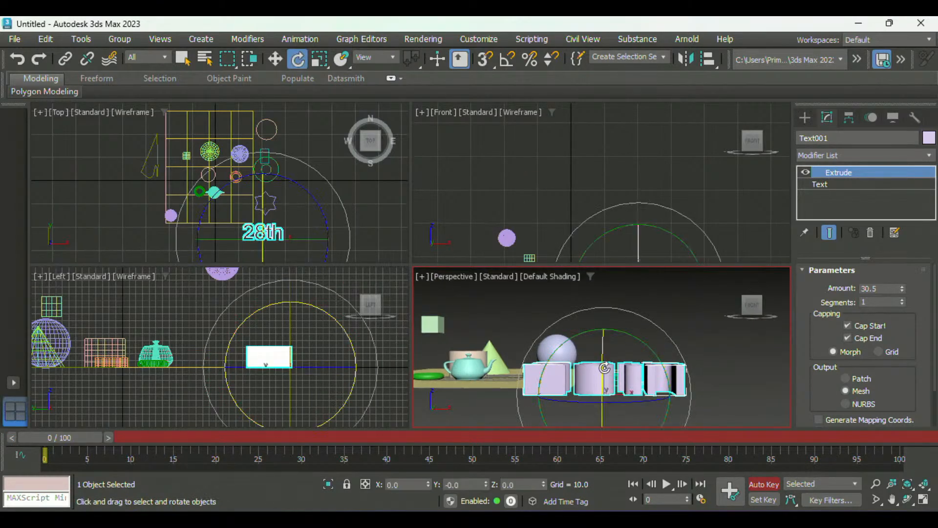
pyautogui.click(730, 498)
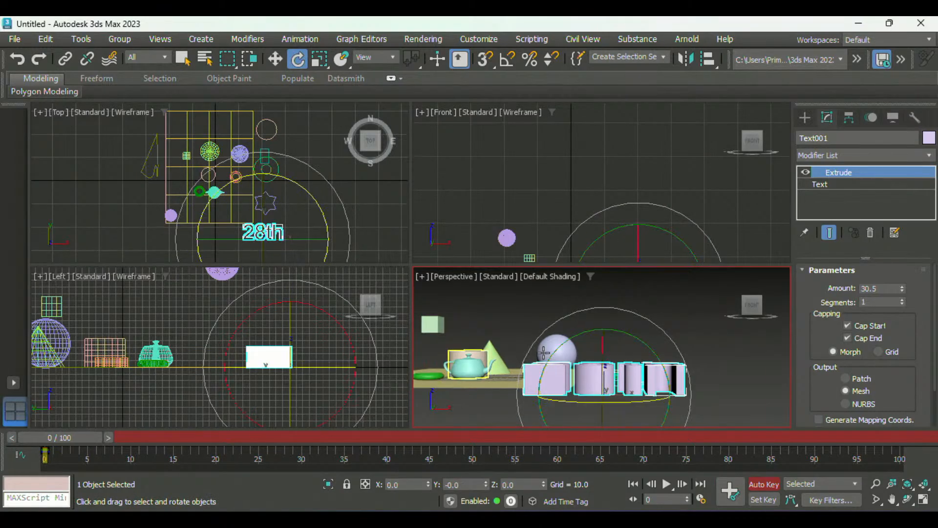
# Step: Rotate the 28th text upright by about 89° around X at frame 15 and set a key
pyautogui.moveTo(79, 429); pyautogui.dragTo(195, 423)
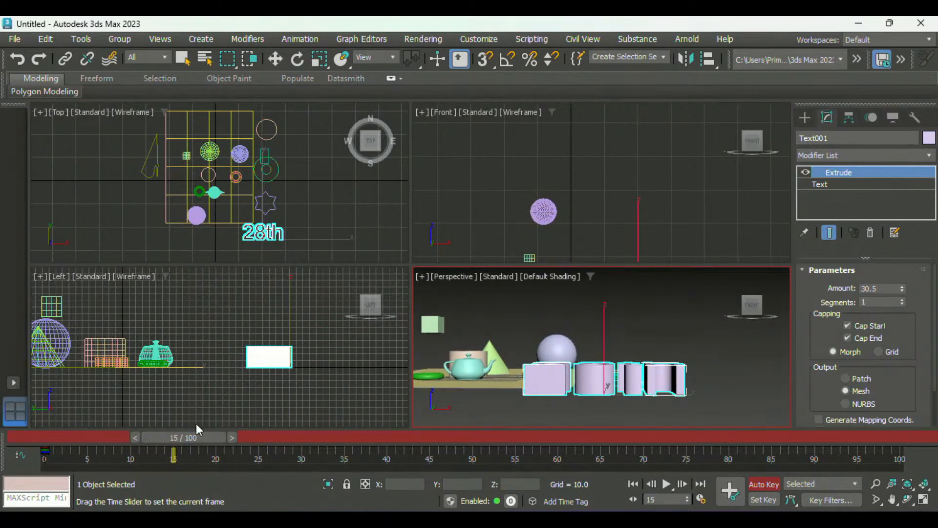
pyautogui.press('e')
pyautogui.moveTo(606, 346); pyautogui.dragTo(608, 470)
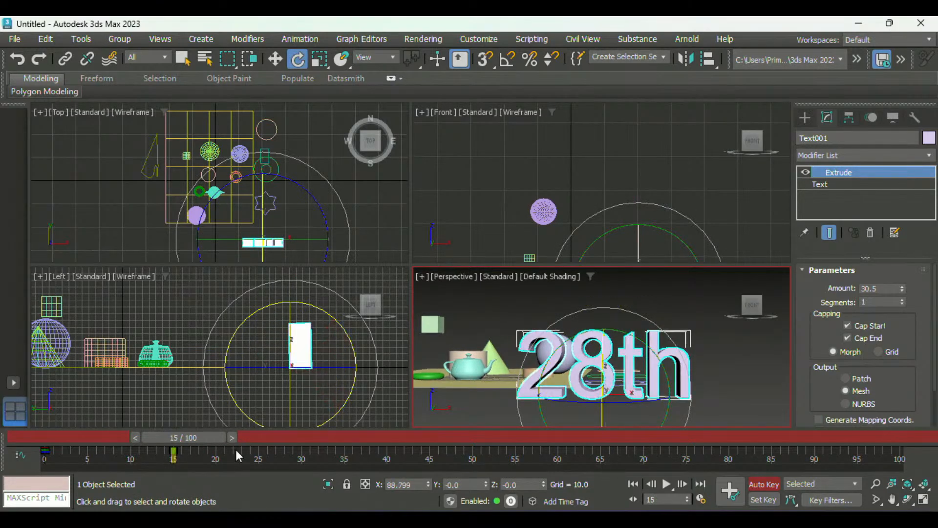
pyautogui.moveTo(195, 435); pyautogui.dragTo(194, 468)
pyautogui.press('e')
pyautogui.click(730, 494)
# Step: Keyframe the 28th text swinging around its vertical axis, one way at frame 30 and the opposite way at frame 46
pyautogui.moveTo(198, 435); pyautogui.dragTo(323, 435)
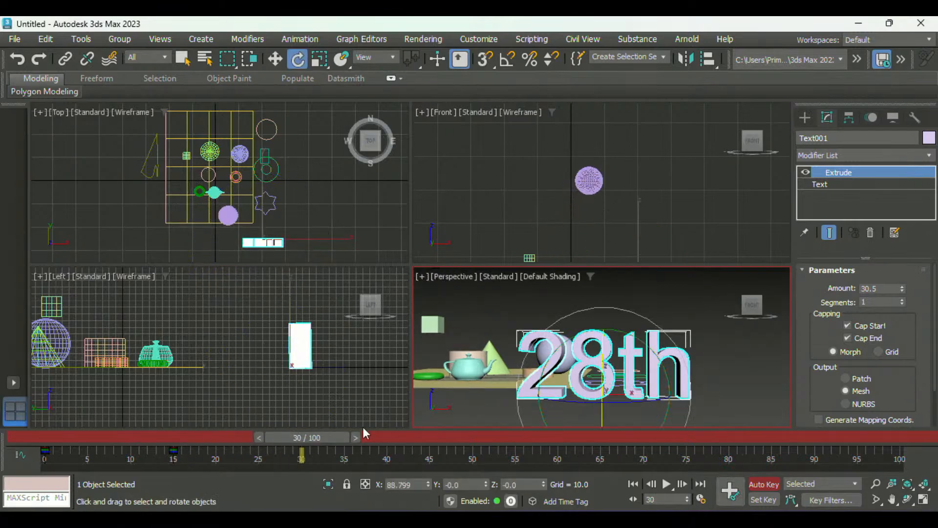
pyautogui.moveTo(625, 404); pyautogui.dragTo(386, 419)
pyautogui.moveTo(314, 436); pyautogui.dragTo(440, 421)
pyautogui.press('e')
pyautogui.moveTo(637, 392); pyautogui.dragTo(556, 457)
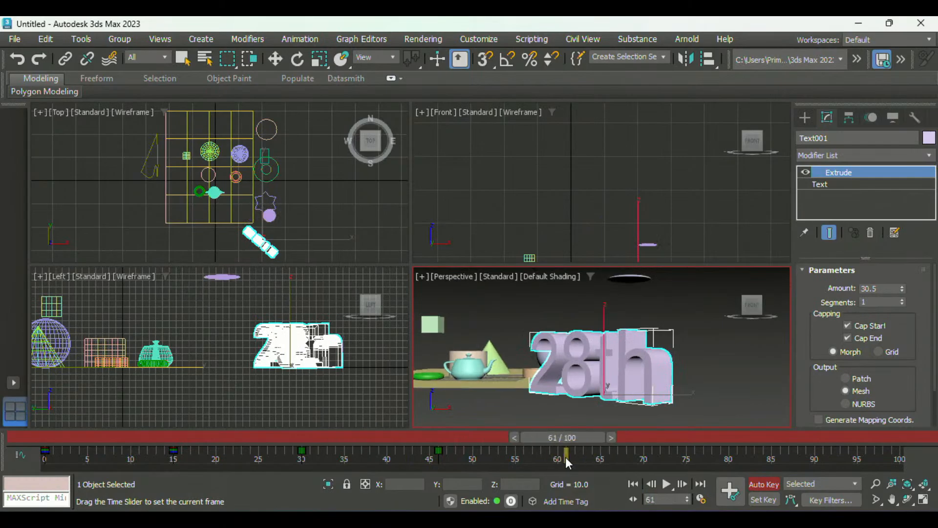
# Step: Key the 28th text facing front at about -2° around Z on frame 60, and free-rotate it at frame 68
pyautogui.press('e')
pyautogui.moveTo(614, 402); pyautogui.dragTo(669, 398)
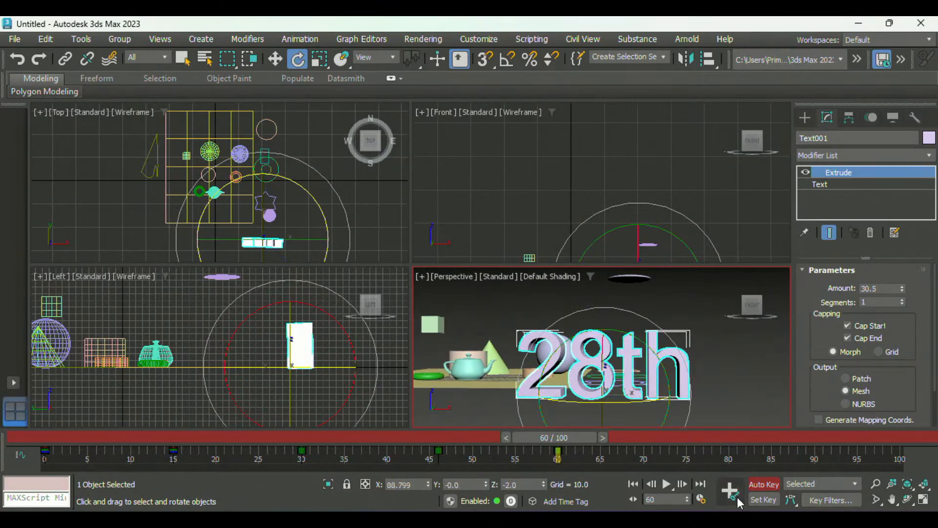
pyautogui.moveTo(573, 440); pyautogui.dragTo(632, 445)
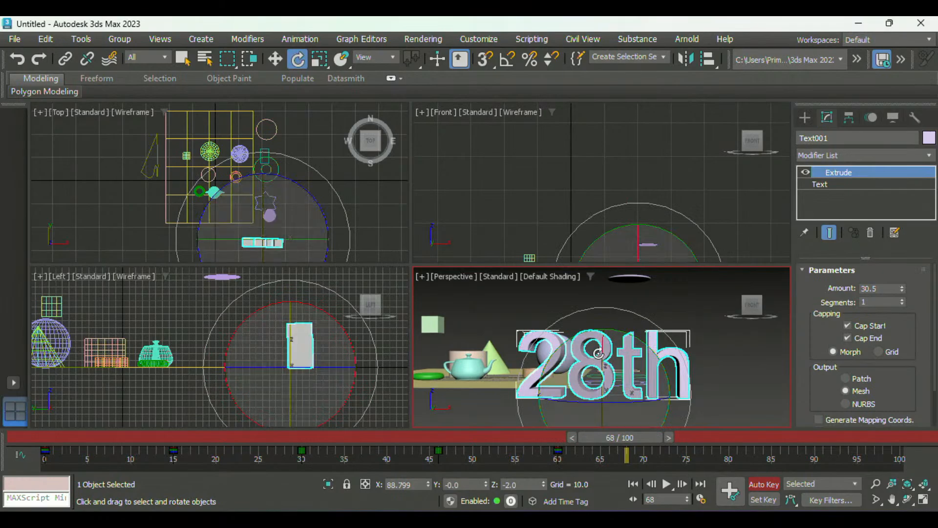
pyautogui.moveTo(596, 360); pyautogui.dragTo(607, 329)
pyautogui.press('q')
# Step: Scrub back to frame 10, turn off Auto Key and scrub forward to frame 37 to review the text animation
pyautogui.moveTo(612, 435); pyautogui.dragTo(141, 430)
pyautogui.press('e')
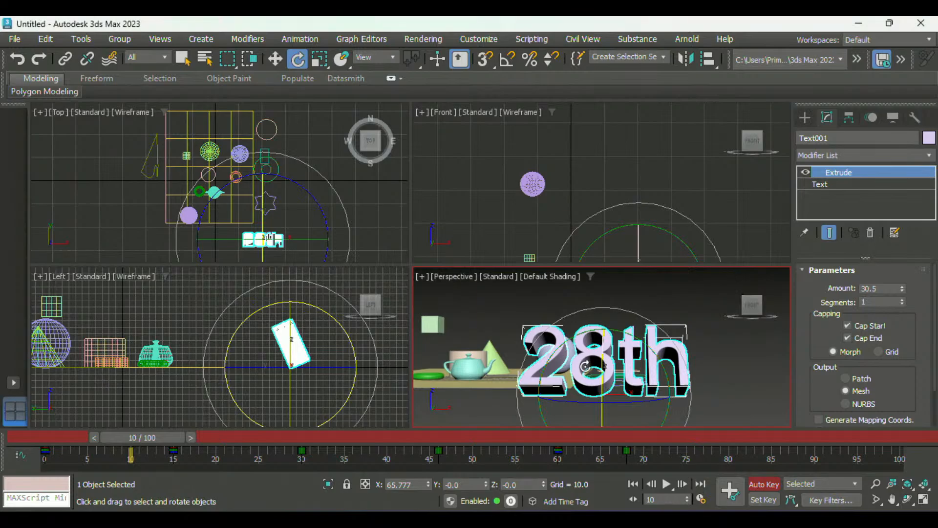
pyautogui.click(765, 485)
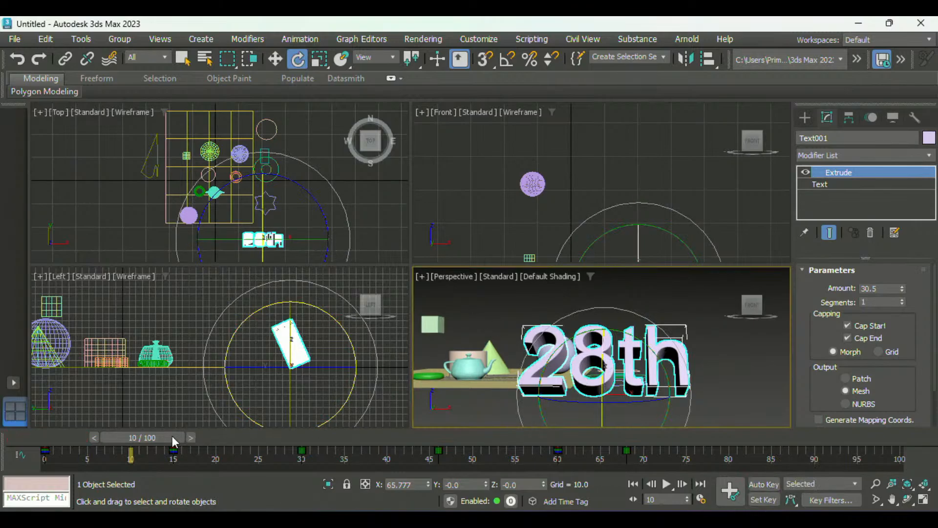
pyautogui.moveTo(172, 436); pyautogui.dragTo(379, 451)
pyautogui.press('e')
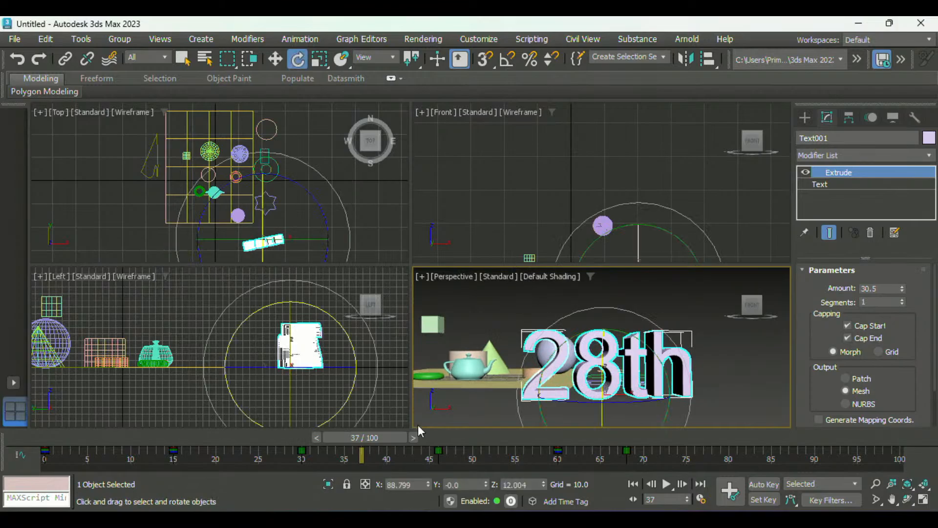
# Step: Open the Slate Material Editor beside the perspective view and assign a Physical Material to the 28th text
pyautogui.scroll(1, 617, 373)
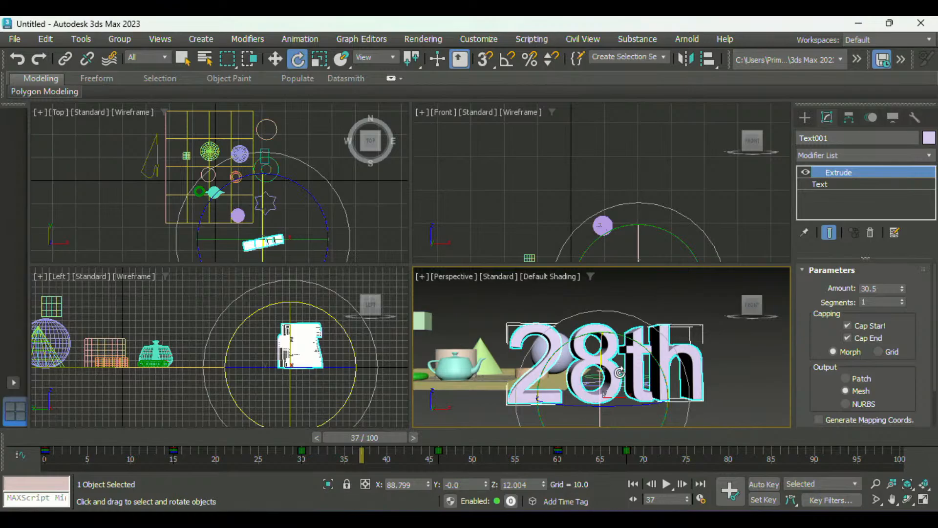
pyautogui.press('m')
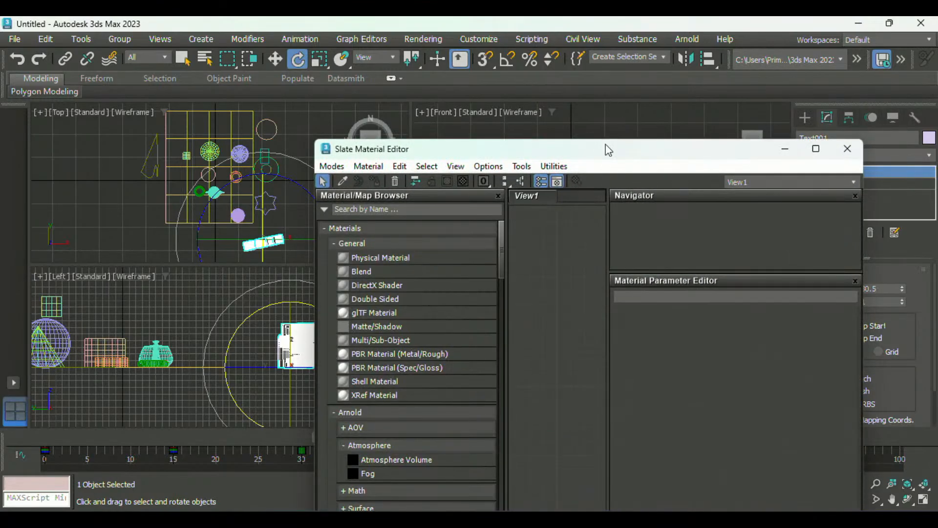
pyautogui.moveTo(605, 145); pyautogui.dragTo(528, 154)
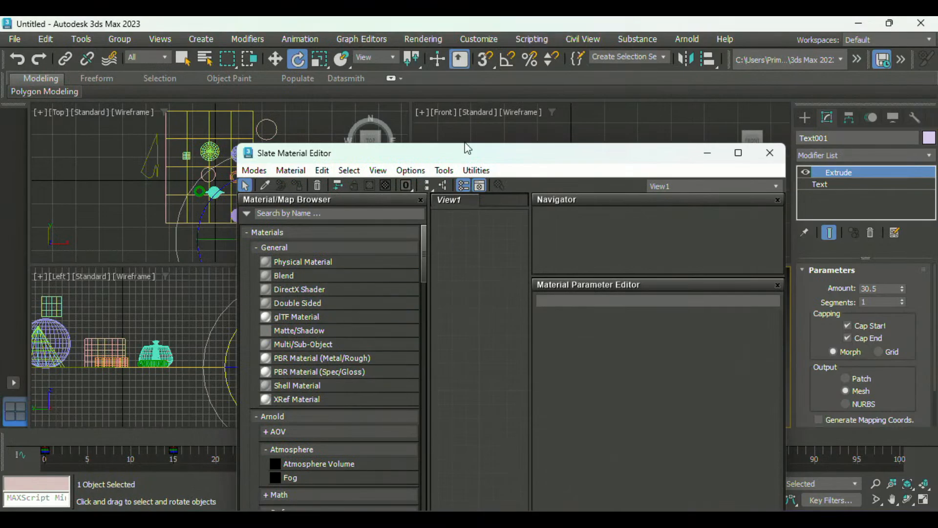
pyautogui.moveTo(464, 145); pyautogui.dragTo(433, 80)
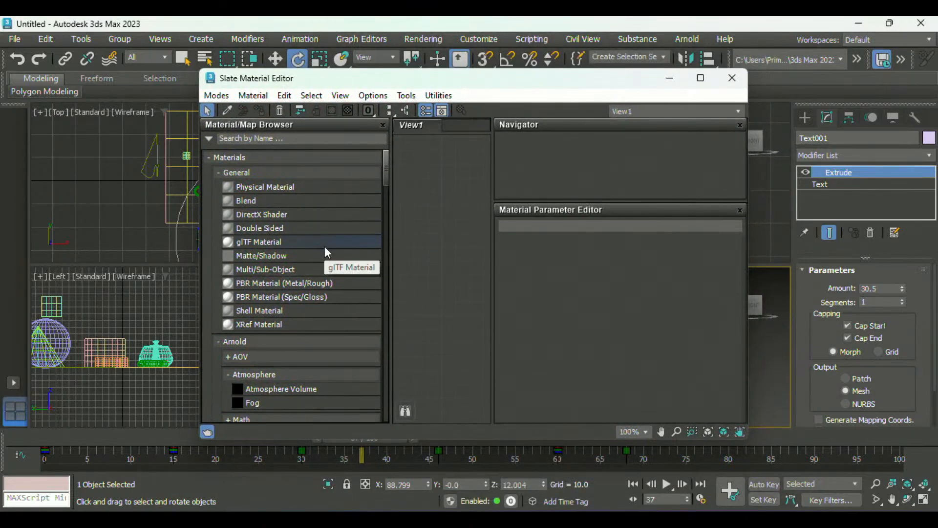
pyautogui.scroll(-3, 285, 324)
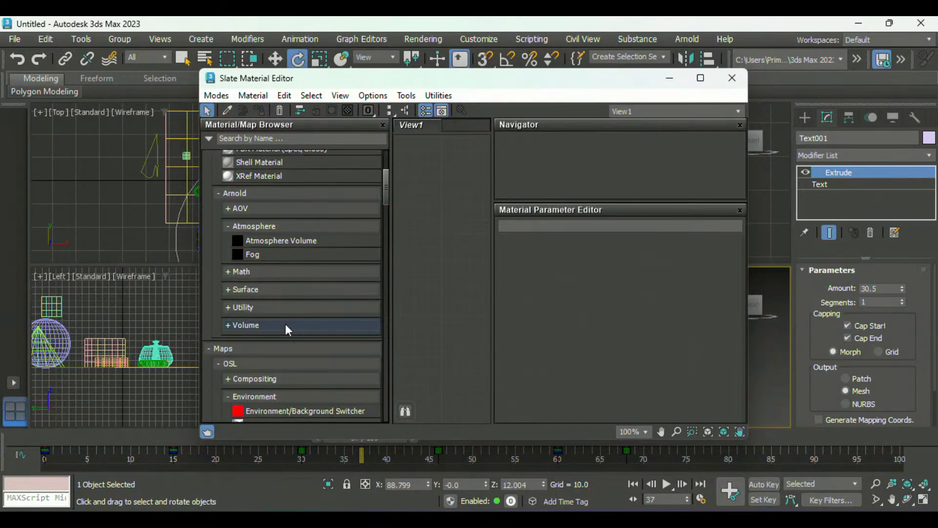
pyautogui.scroll(3, 286, 323)
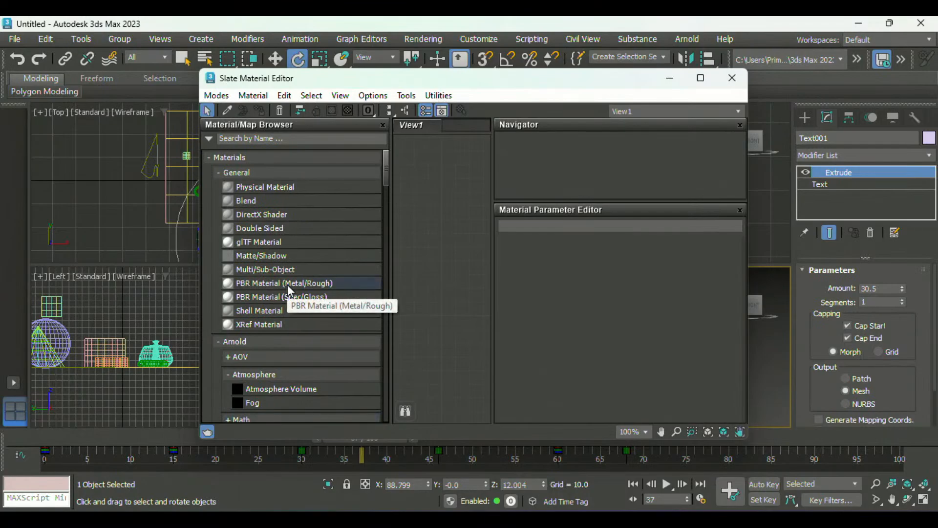
pyautogui.click(289, 185)
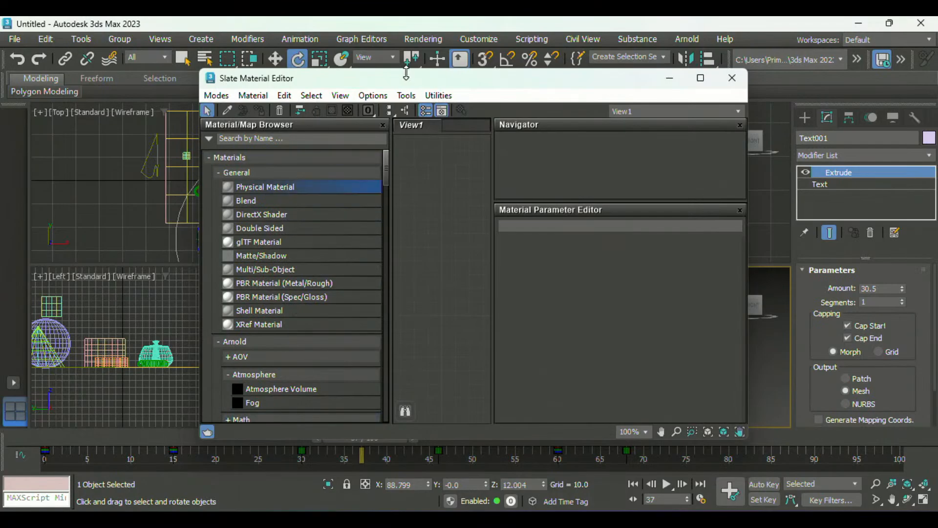
pyautogui.moveTo(405, 84); pyautogui.dragTo(184, 140)
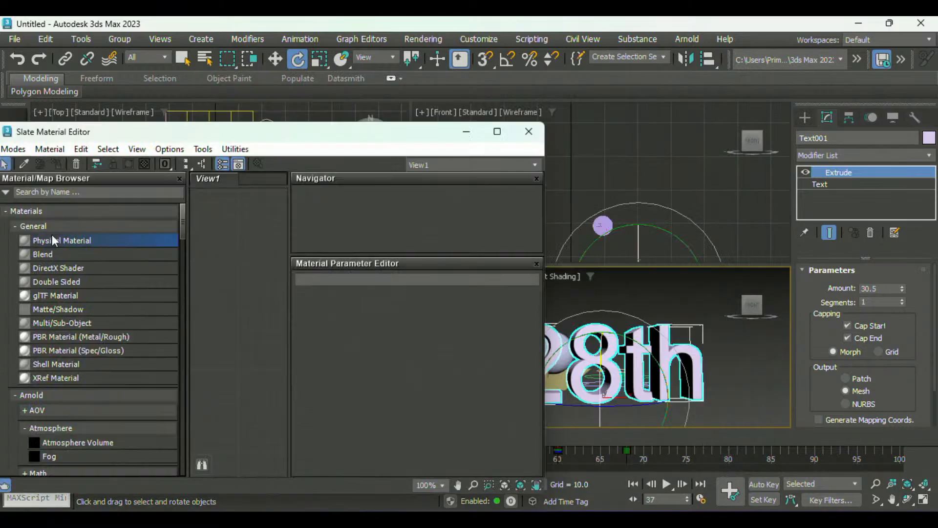
pyautogui.moveTo(91, 241); pyautogui.dragTo(613, 354)
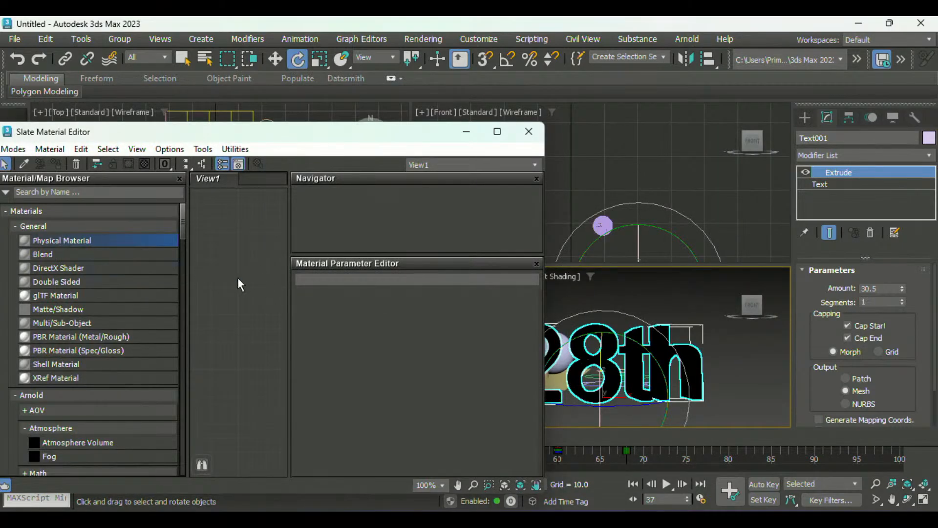
pyautogui.moveTo(644, 331); pyautogui.dragTo(683, 334, button='middle')
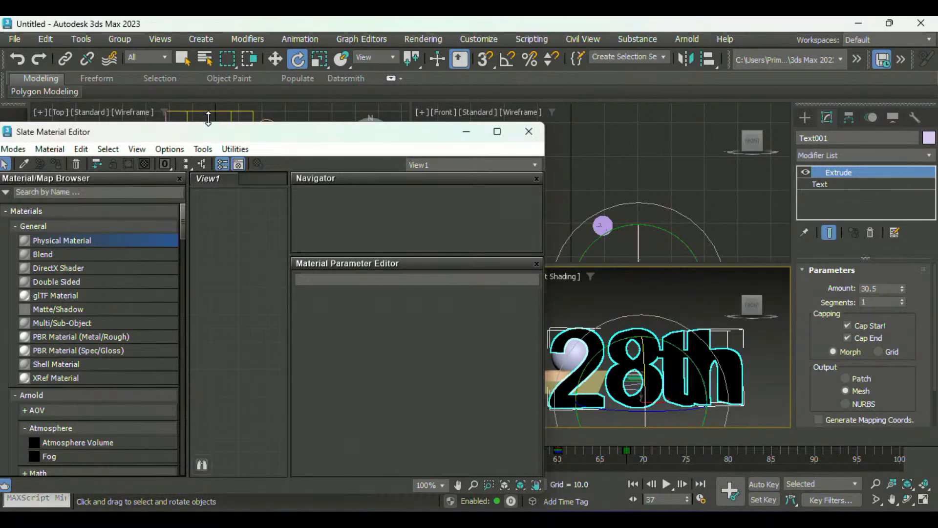
# Step: Pick the 28th text's material into the node view and widen the material editor to show its whole node
pyautogui.moveTo(63, 132); pyautogui.dragTo(84, 96)
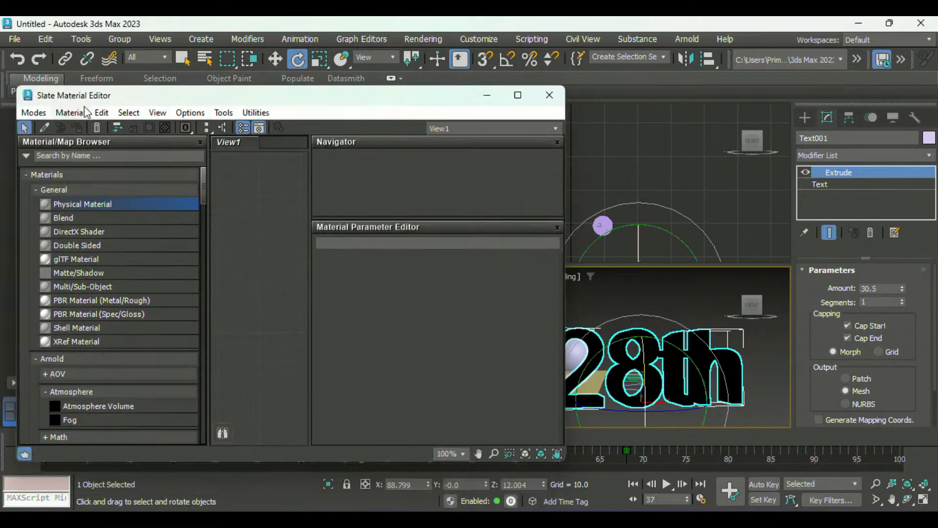
pyautogui.click(43, 127)
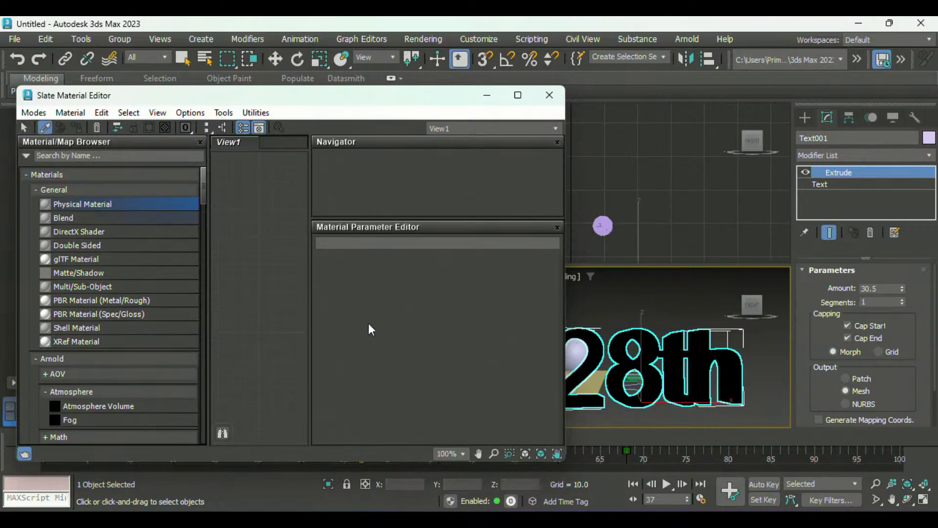
pyautogui.click(632, 396)
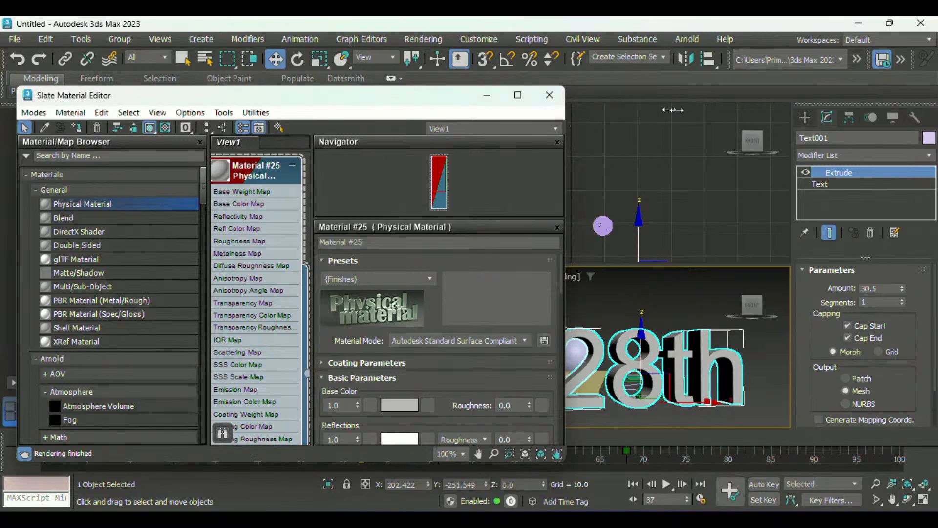
pyautogui.moveTo(567, 118); pyautogui.dragTo(770, 118)
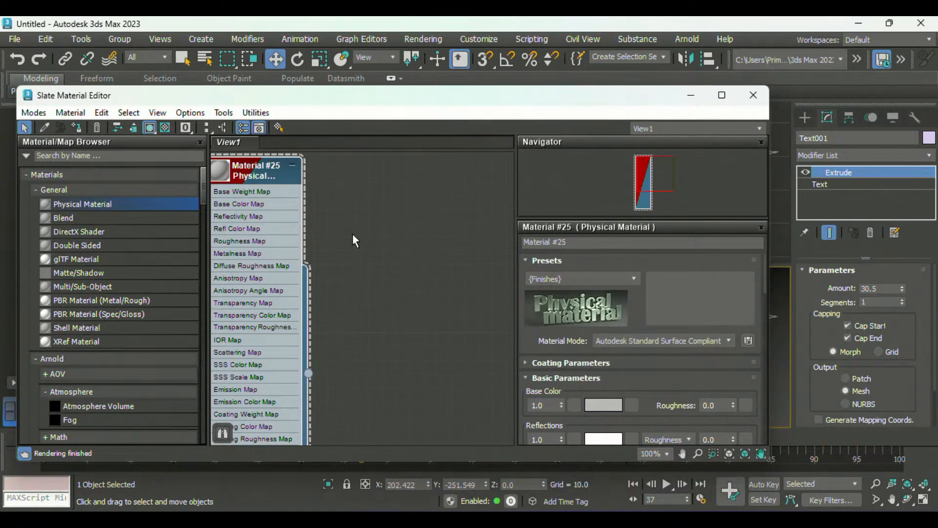
pyautogui.moveTo(306, 254); pyautogui.dragTo(425, 297, button='middle')
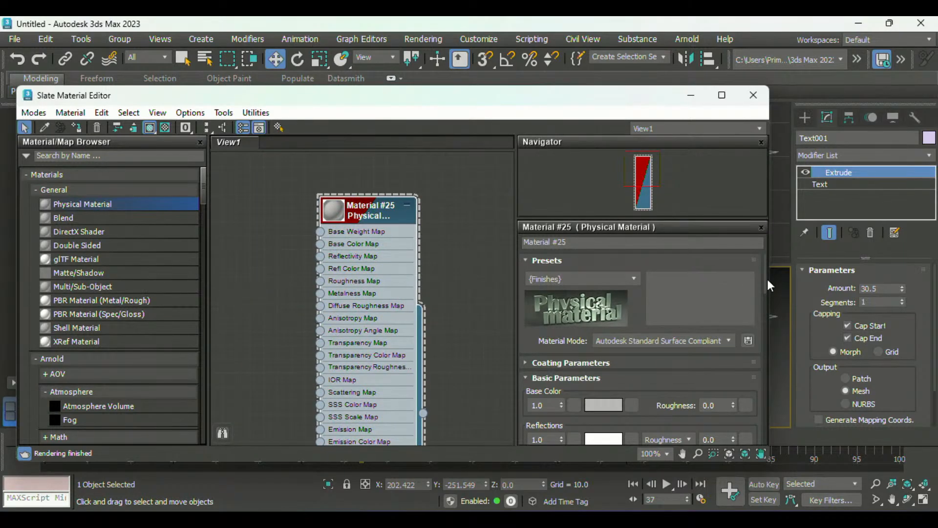
# Step: Set the base color of the text's physical material to yellow, with red 1.0, green 0.8 and blue 0.0
pyautogui.moveTo(764, 284)
pyautogui.mouseDown()
pyautogui.moveTo(763, 396)
pyautogui.moveTo(772, 283)
pyautogui.moveTo(772, 298)
pyautogui.mouseUp()
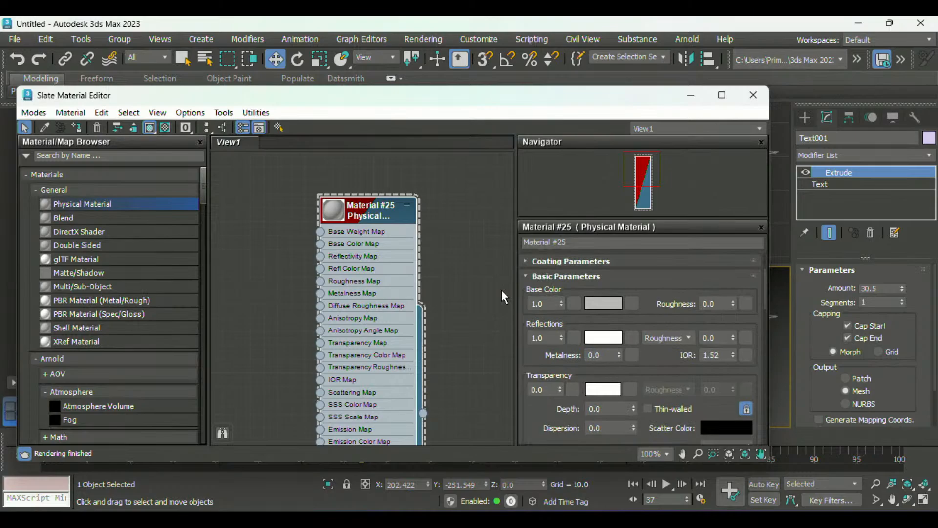
pyautogui.click(598, 306)
pyautogui.moveTo(317, 228); pyautogui.dragTo(269, 226)
pyautogui.moveTo(378, 296); pyautogui.dragTo(378, 226)
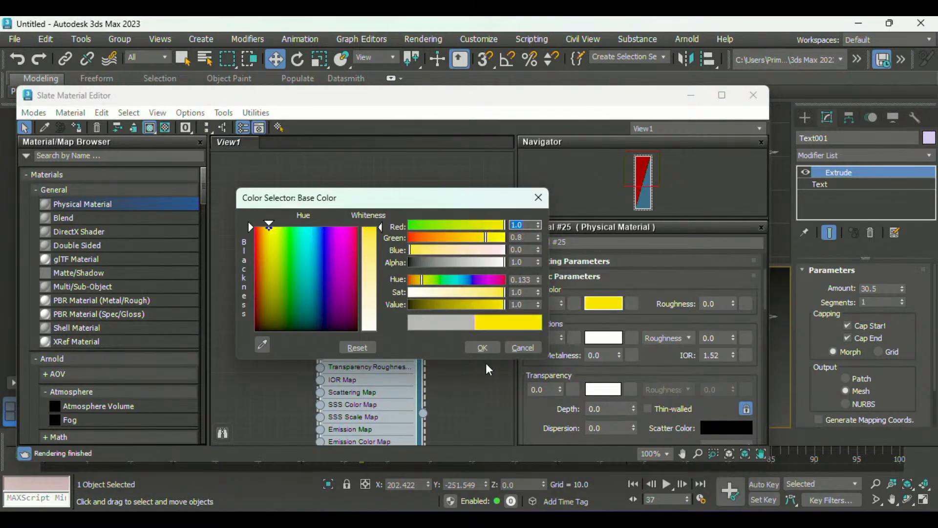
pyautogui.click(486, 346)
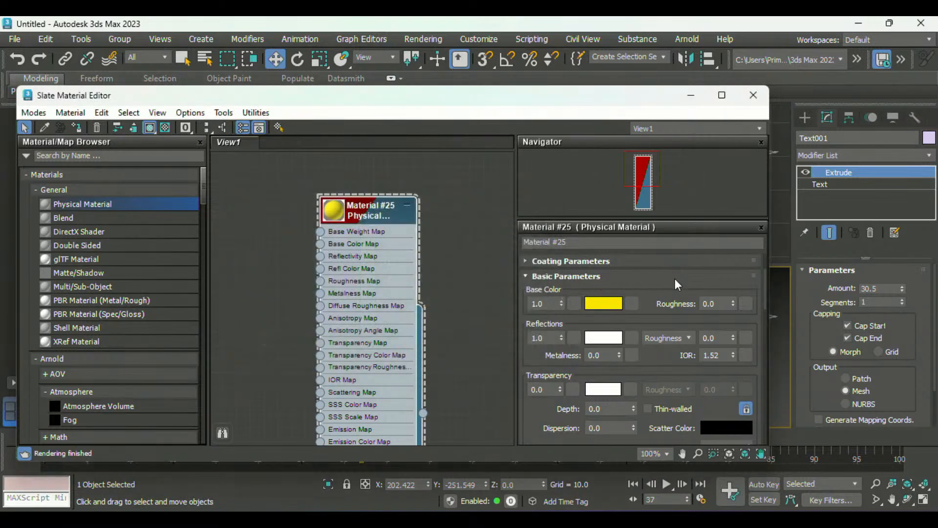
# Step: Examine the maps offered for the base color and the remaining physical material parameters, and close the material editor
pyautogui.moveTo(767, 283)
pyautogui.mouseDown()
pyautogui.moveTo(765, 294)
pyautogui.moveTo(765, 251)
pyautogui.moveTo(766, 286)
pyautogui.mouseUp()
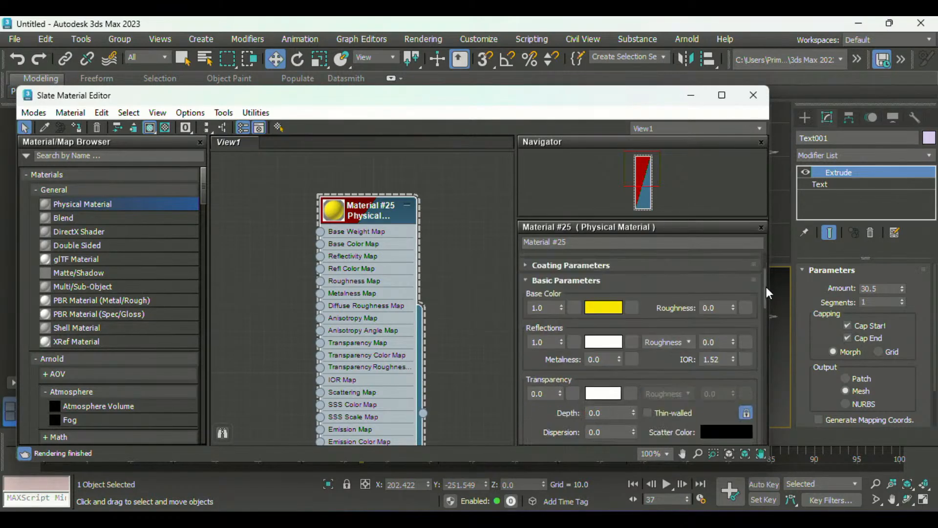
pyautogui.click(632, 307)
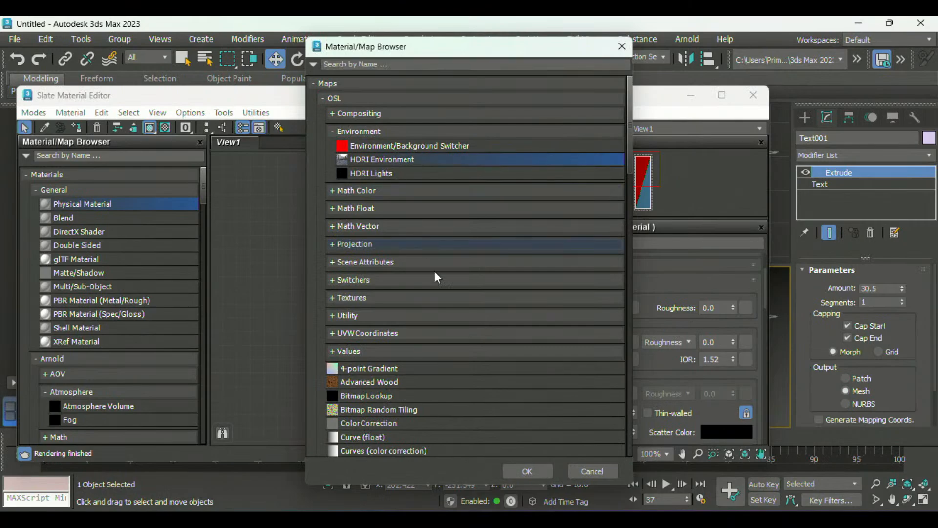
pyautogui.click(592, 471)
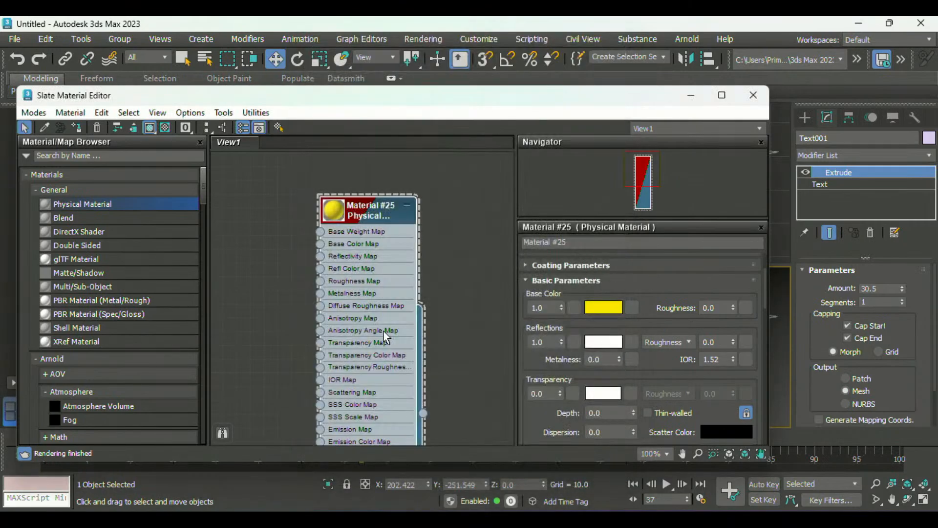
pyautogui.scroll(-5, 671, 390)
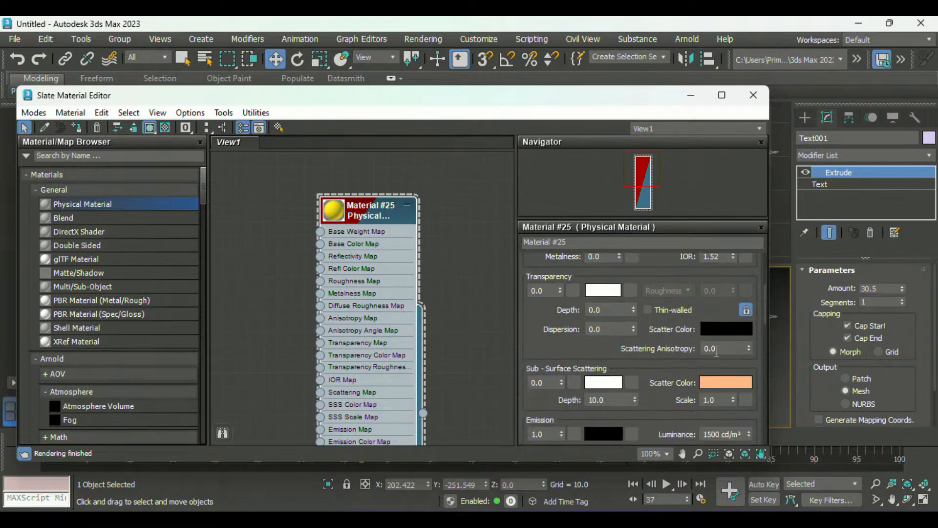
pyautogui.scroll(-4, 674, 386)
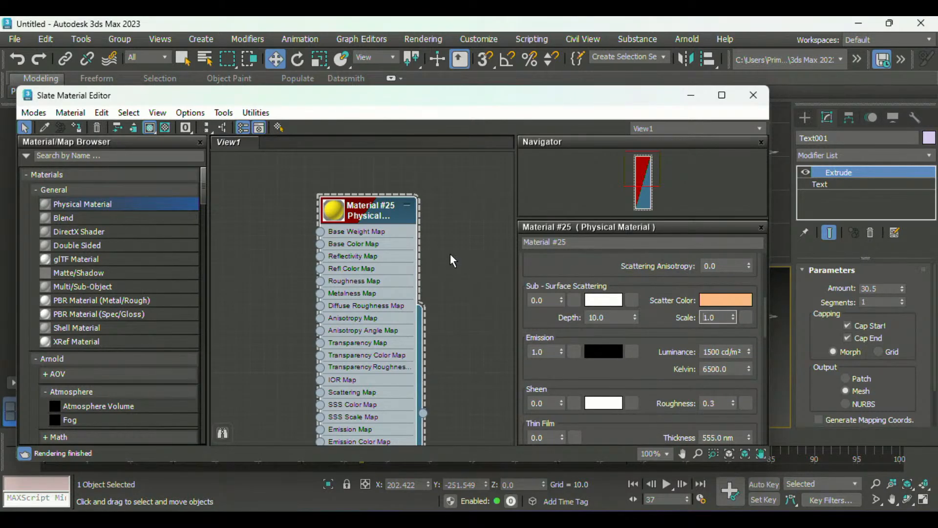
pyautogui.moveTo(575, 91); pyautogui.dragTo(354, 113)
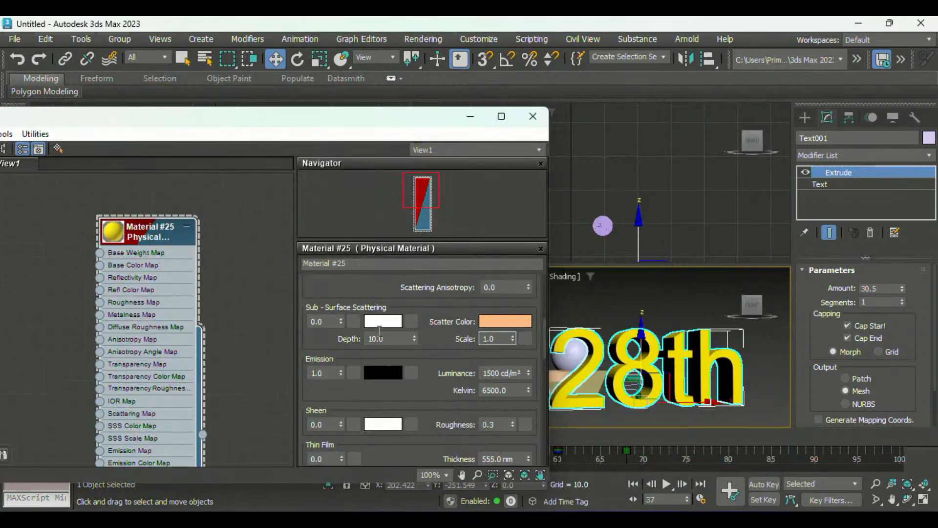
pyautogui.scroll(4, 414, 337)
pyautogui.scroll(2, 414, 337)
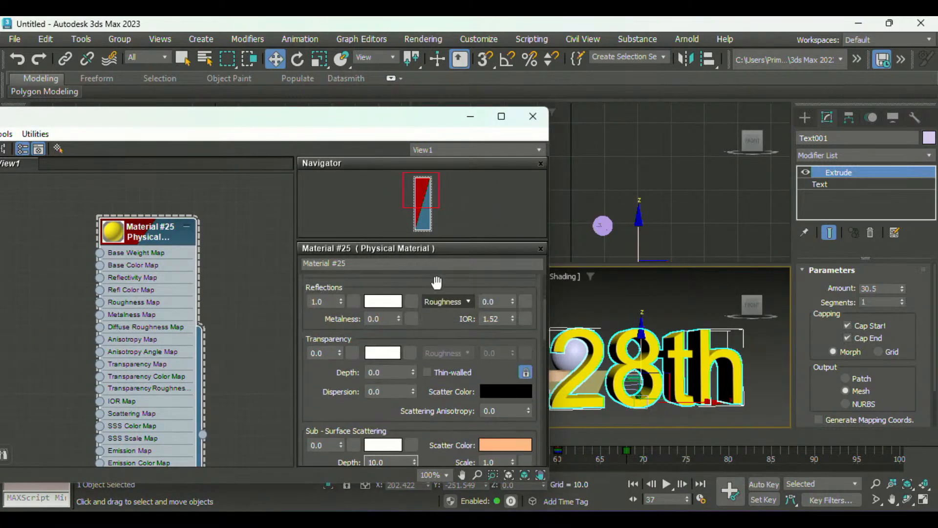
pyautogui.scroll(3, 418, 326)
pyautogui.scroll(3, 417, 321)
pyautogui.scroll(-2, 390, 341)
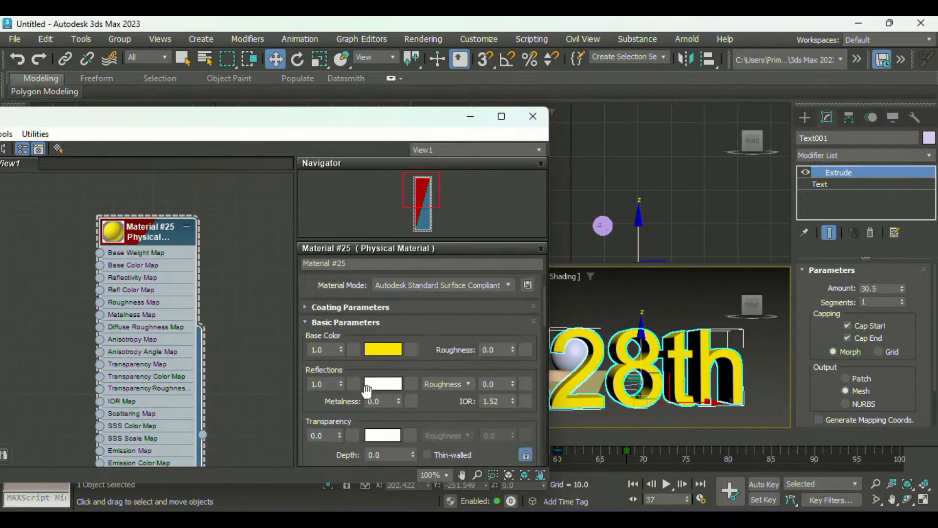
pyautogui.scroll(-3, 413, 412)
pyautogui.scroll(-2, 414, 412)
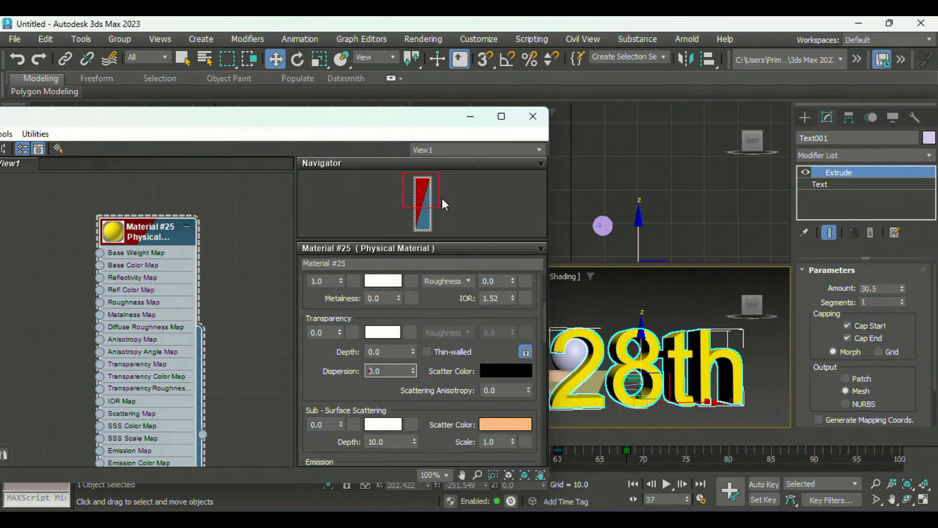
pyautogui.click(533, 117)
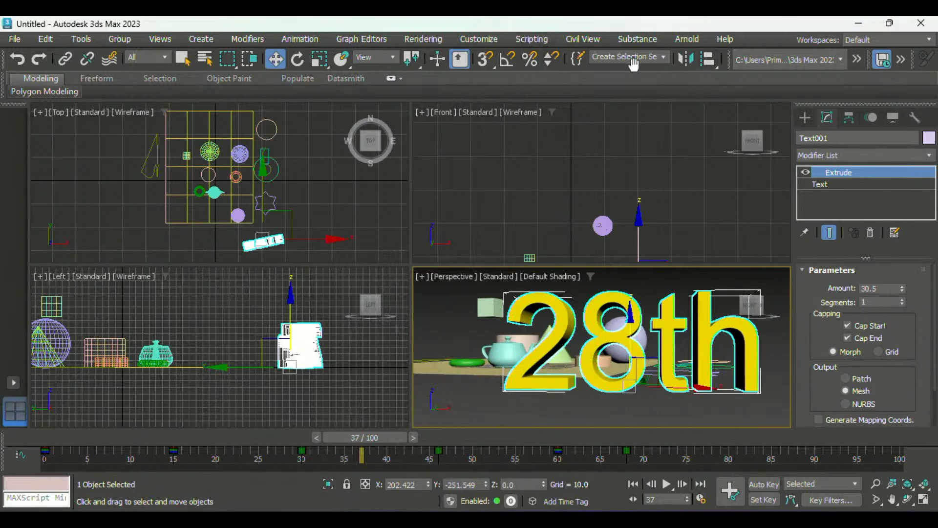
# Step: Switch the active viewport between Front and Perspective, ending with the Front viewport active
pyautogui.rightClick(635, 116)
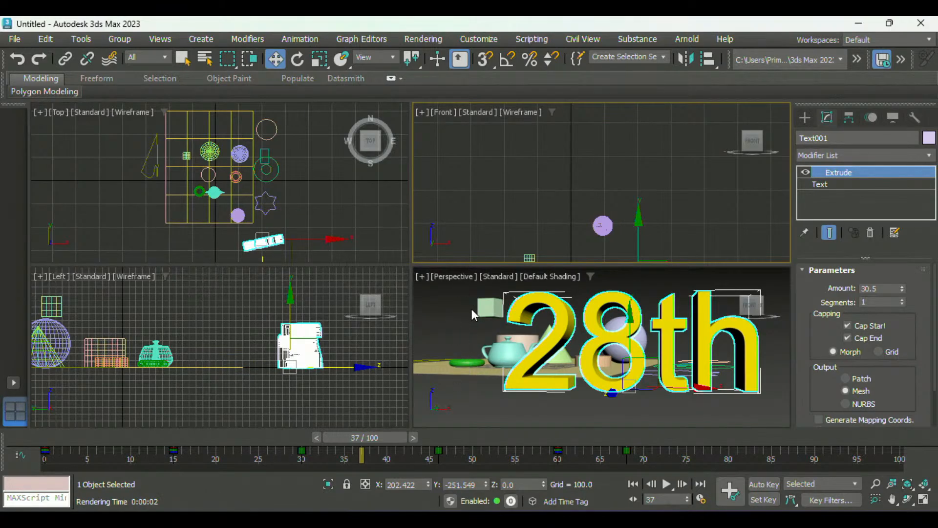
pyautogui.rightClick(448, 291)
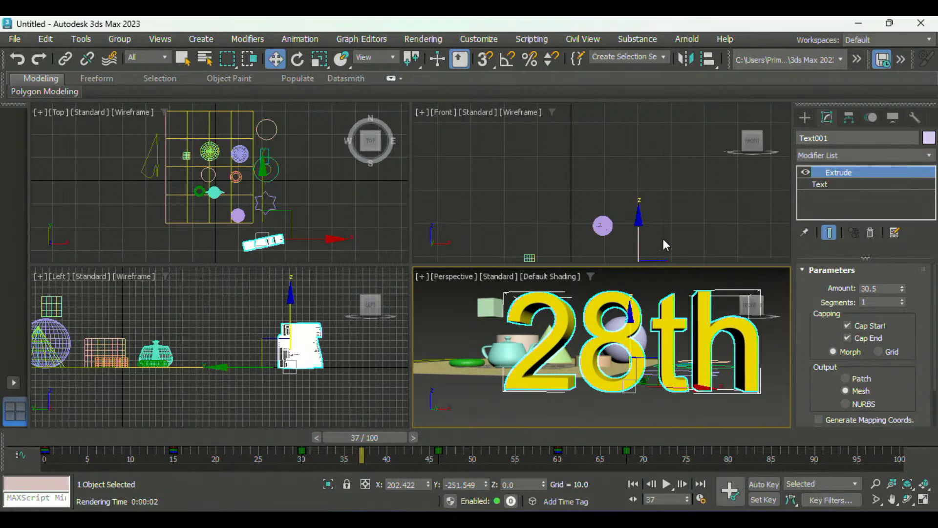
pyautogui.rightClick(596, 166)
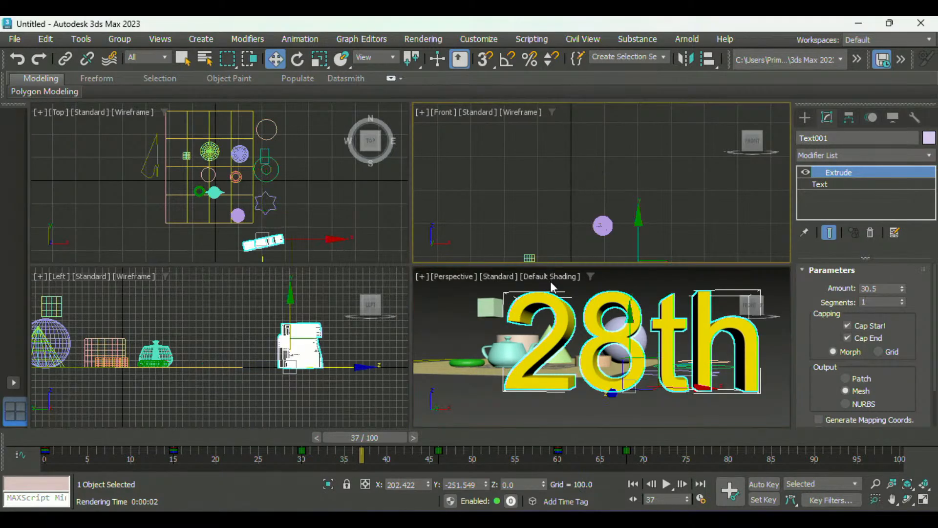
# Step: Open Render Setup beside the viewports and look through the views that can be chosen for rendering
pyautogui.press('F10')
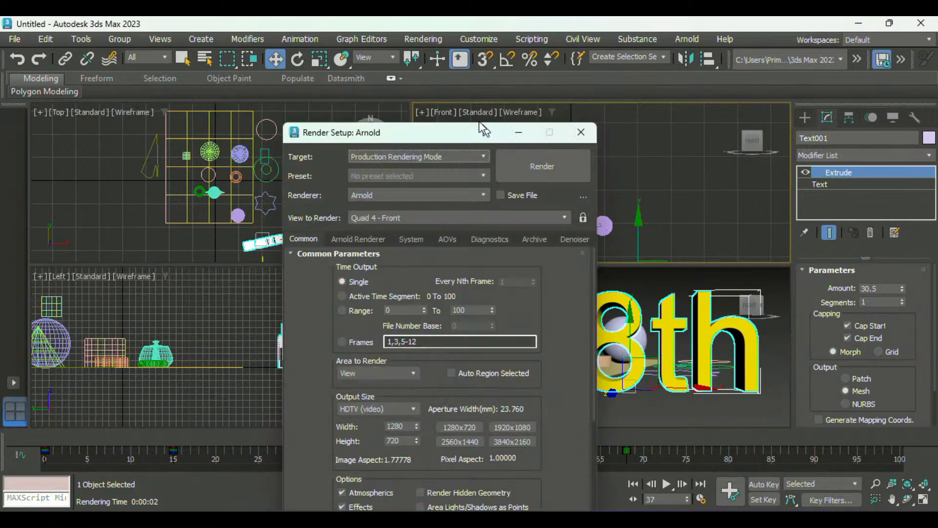
pyautogui.moveTo(481, 129); pyautogui.dragTo(296, 100)
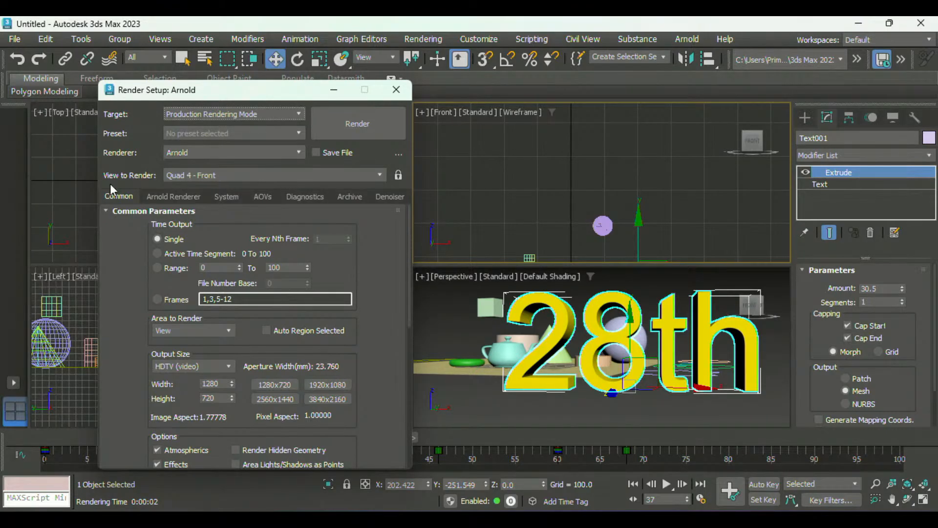
pyautogui.click(204, 175)
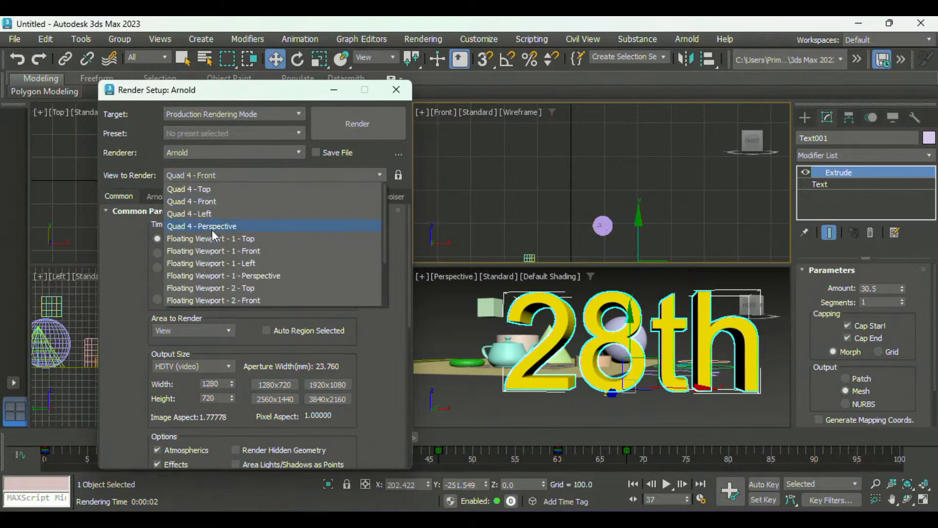
pyautogui.click(374, 155)
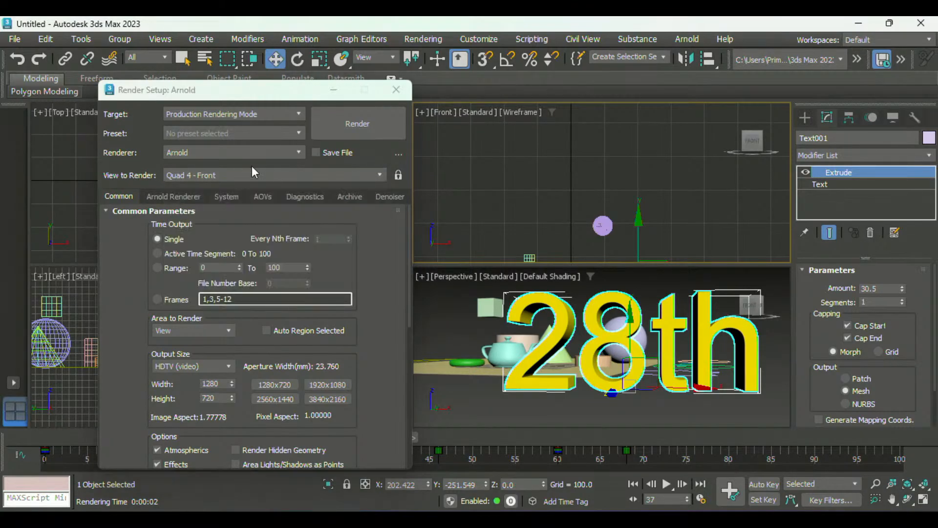
# Step: Look at the render output file settings without saving a file, and render the Perspective viewport
pyautogui.click(399, 154)
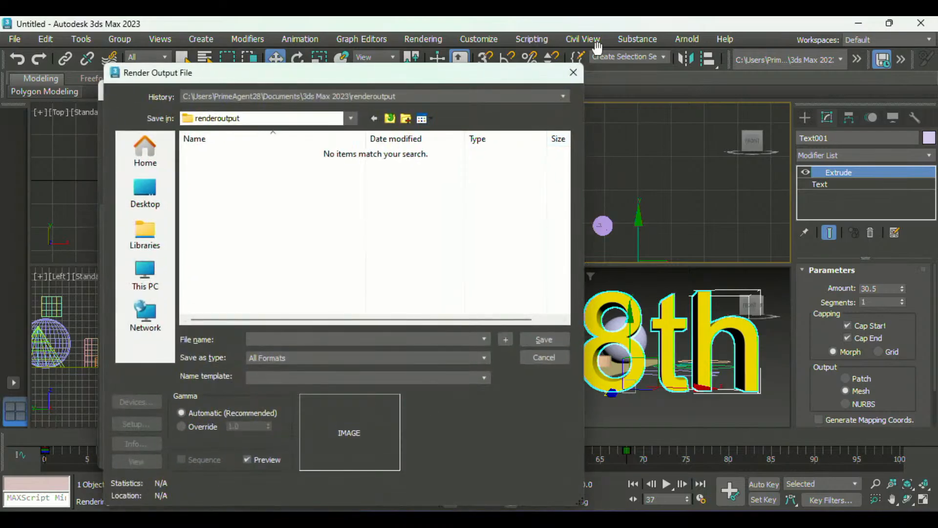
pyautogui.click(544, 357)
pyautogui.click(627, 332)
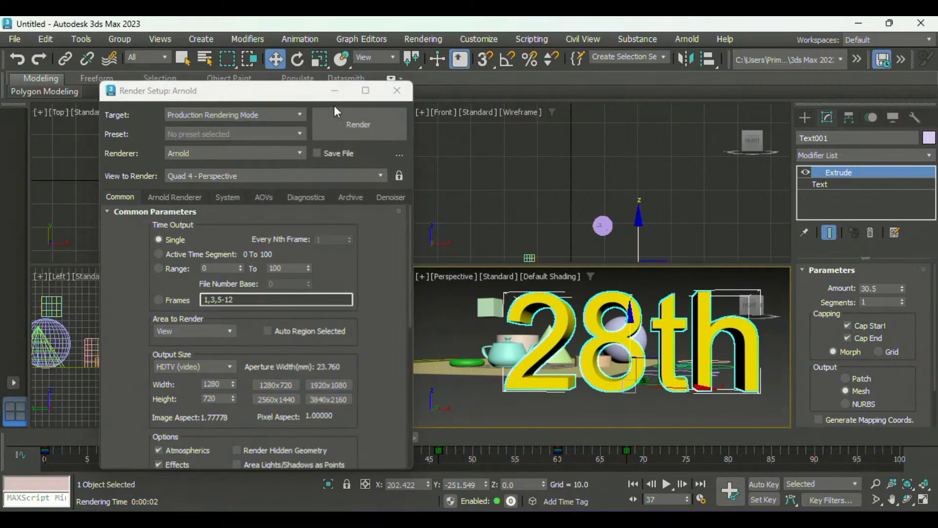
pyautogui.click(333, 124)
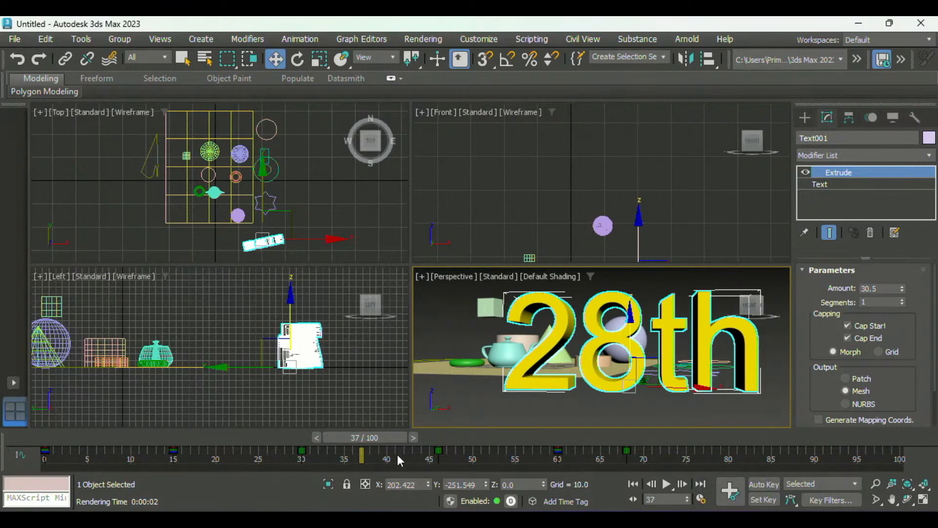
# Step: With the Front viewport active, reopen Render Setup and set the view to render to Quad 4 - Perspective
pyautogui.rightClick(497, 227)
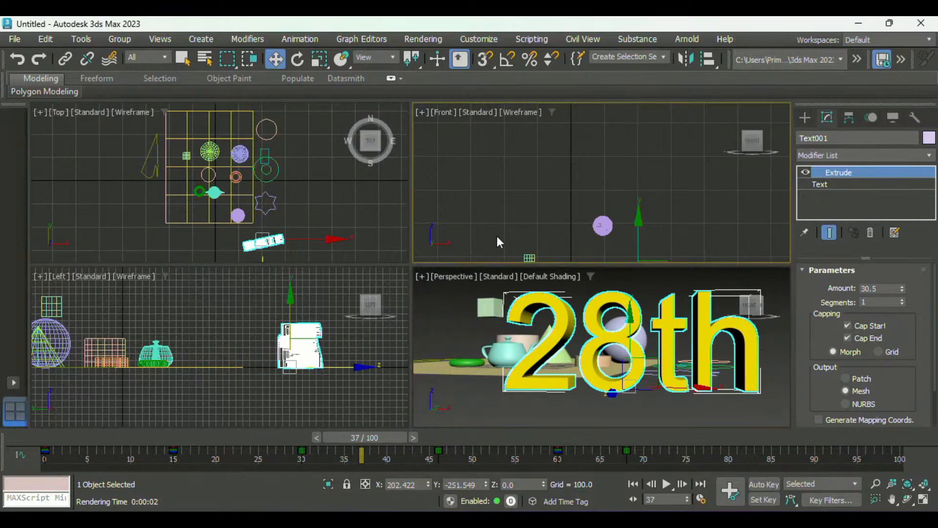
pyautogui.press('F10')
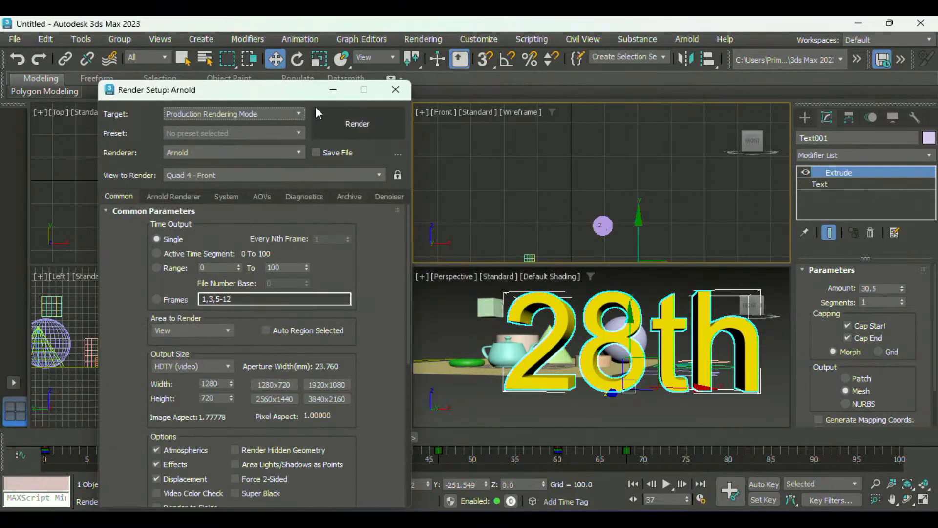
pyautogui.moveTo(316, 90); pyautogui.dragTo(287, 95)
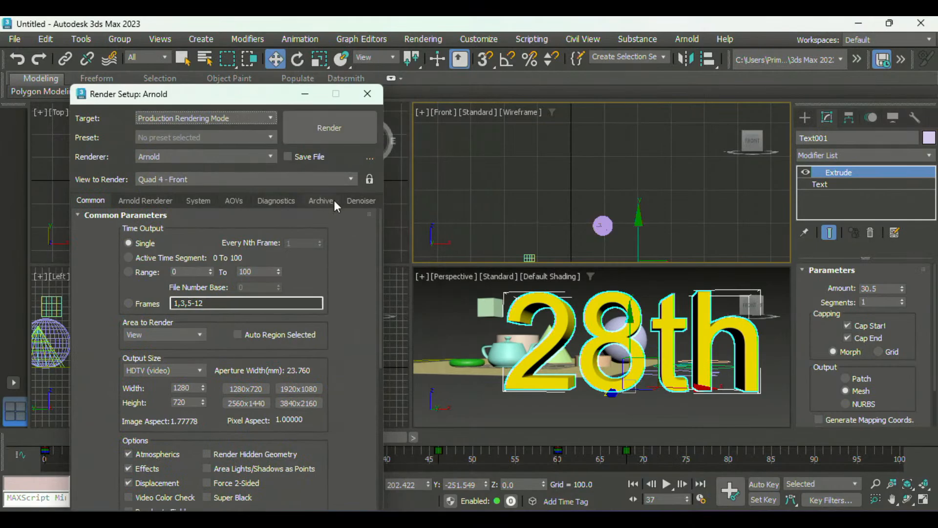
pyautogui.click(250, 179)
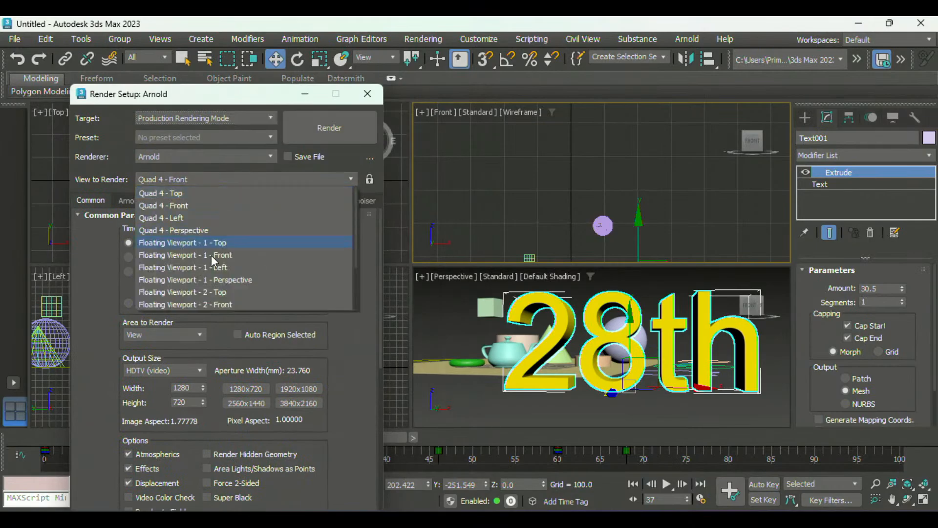
pyautogui.click(218, 230)
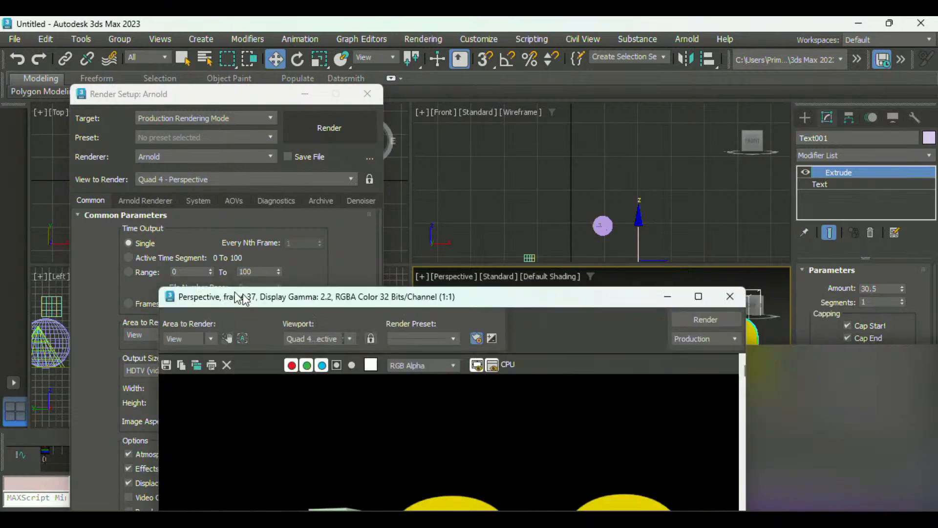
# Step: Inspect the whole rendered Perspective frame and close the rendered frame window
pyautogui.moveTo(241, 297); pyautogui.dragTo(214, 81)
pyautogui.scroll(-1, 266, 275)
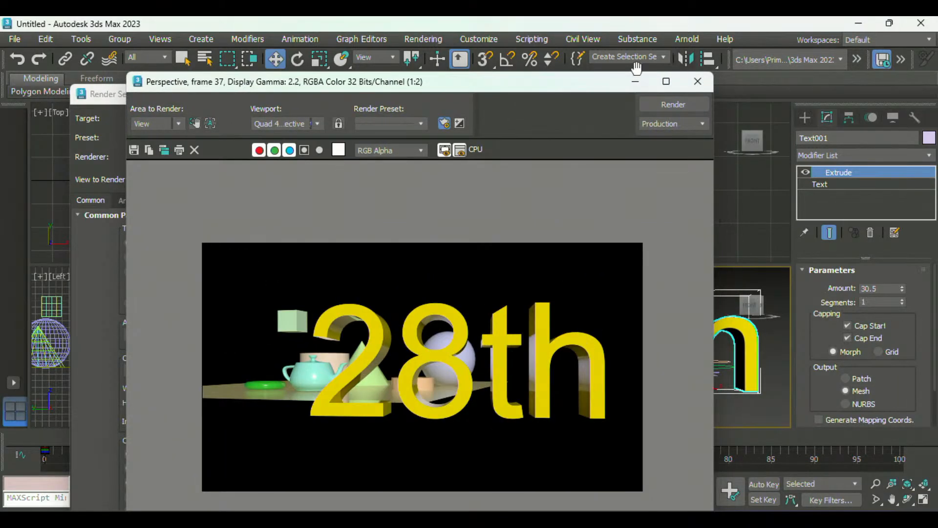
pyautogui.click(697, 81)
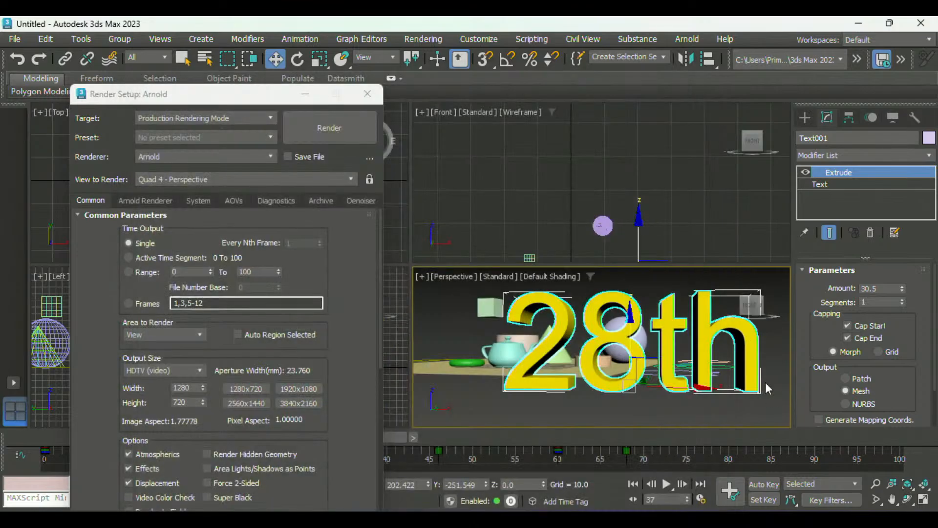
# Step: Render the Perspective view again, inspect the full "28th" text and objects in the image, and close the rendered frame window
pyautogui.hotkey('shift', 'q')
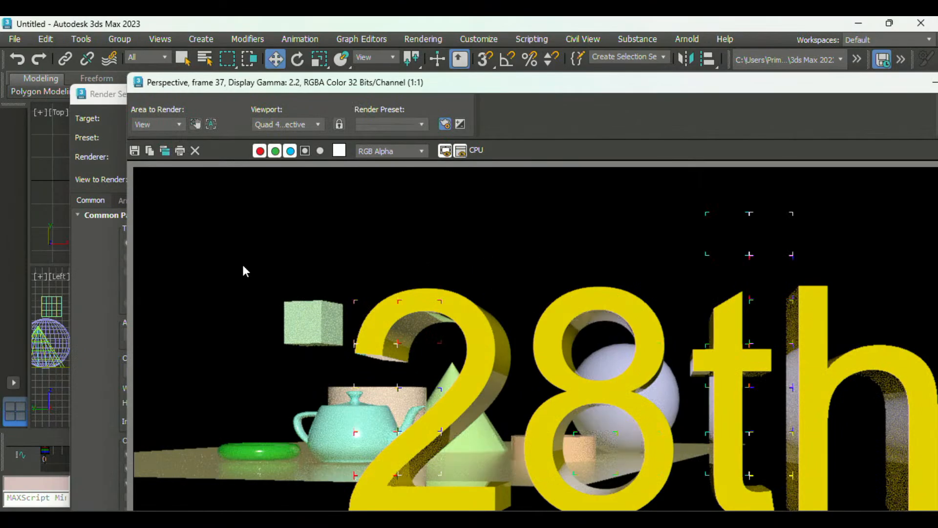
pyautogui.scroll(-2, 243, 266)
pyautogui.scroll(1, 243, 265)
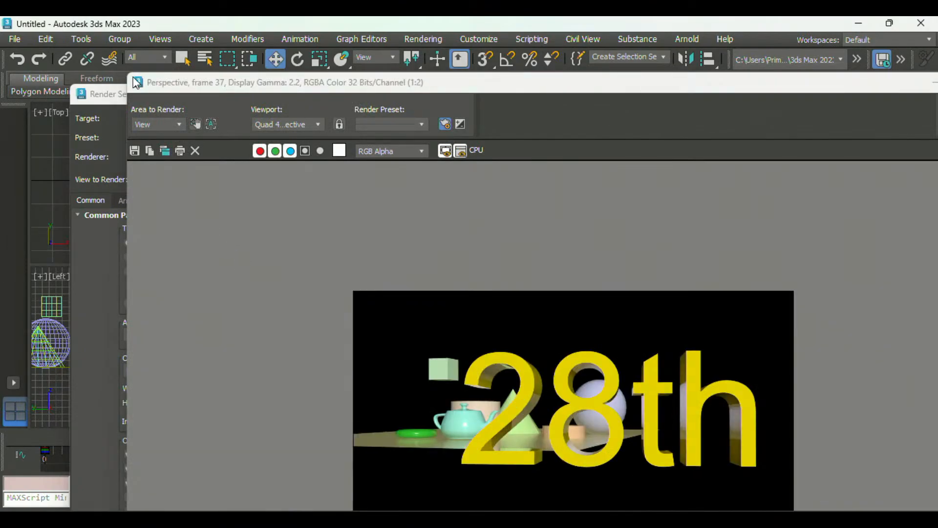
pyautogui.moveTo(137, 83); pyautogui.dragTo(592, 410)
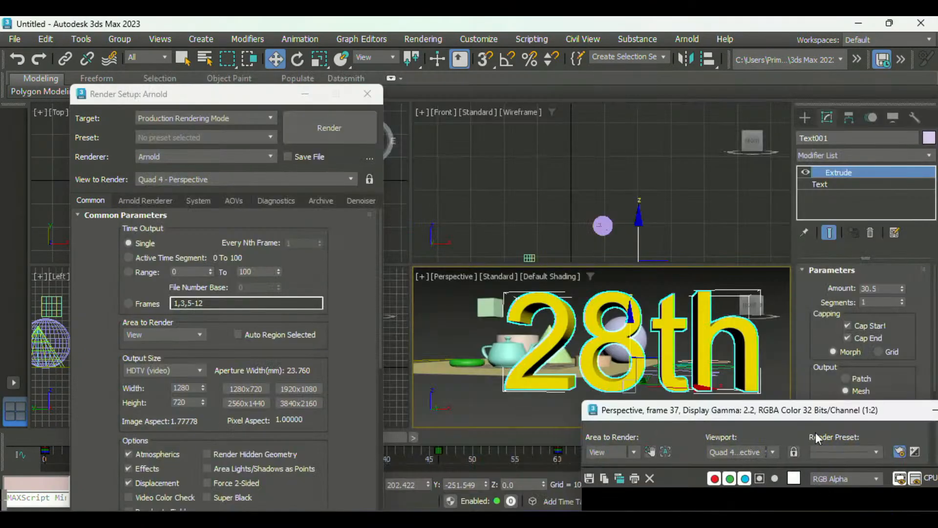
pyautogui.moveTo(815, 415); pyautogui.dragTo(557, 145)
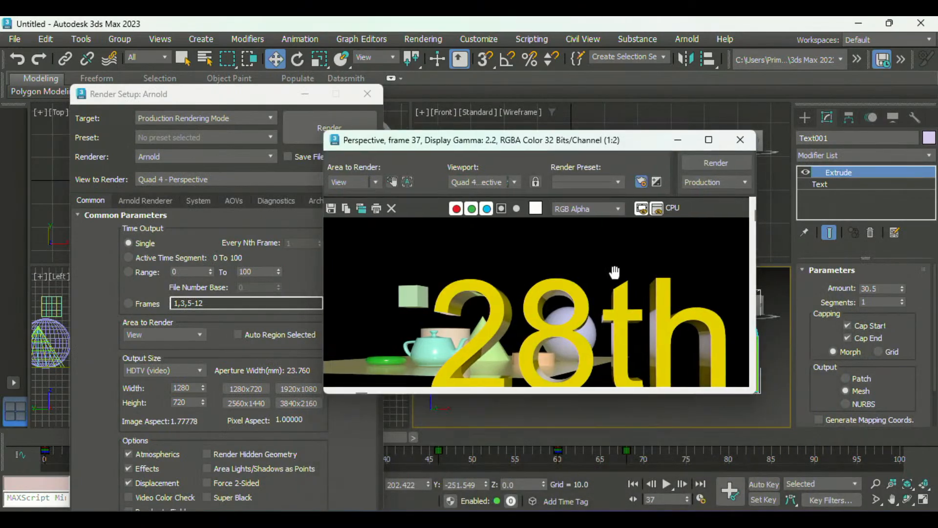
pyautogui.moveTo(614, 273); pyautogui.dragTo(606, 203, button='middle')
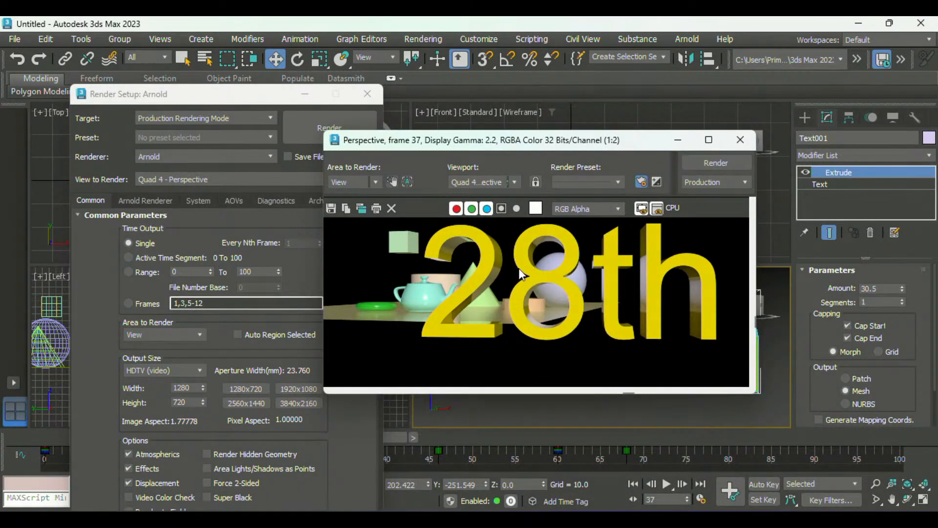
pyautogui.click(740, 140)
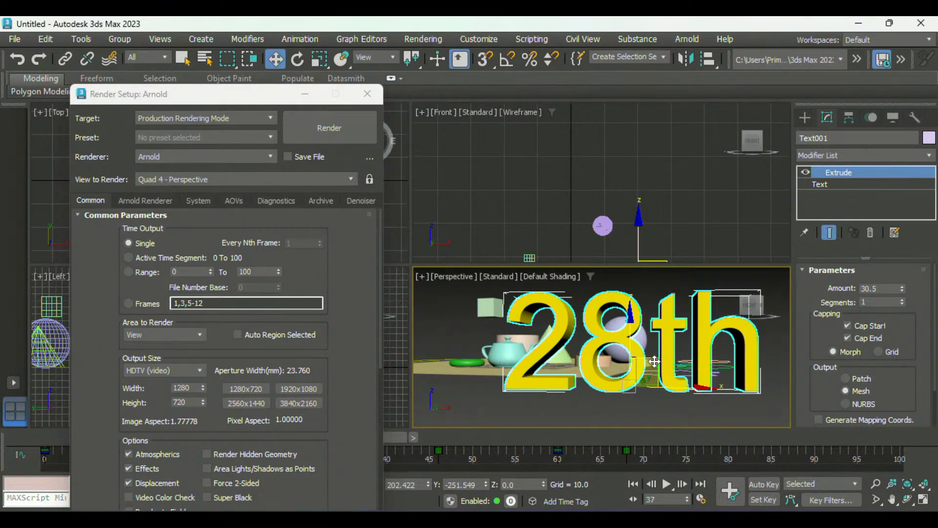
# Step: Set the environment background color to white and close the Environment and Effects settings
pyautogui.press('8')
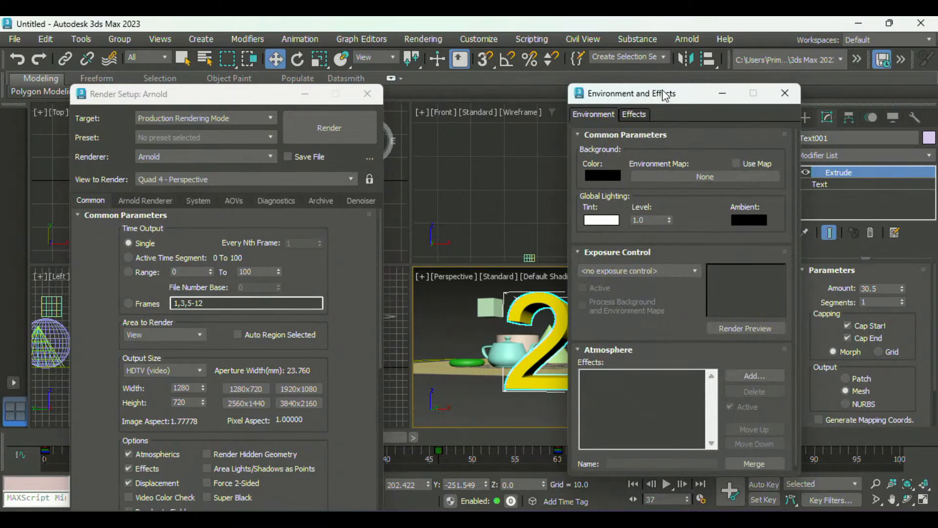
pyautogui.moveTo(664, 95); pyautogui.dragTo(503, 93)
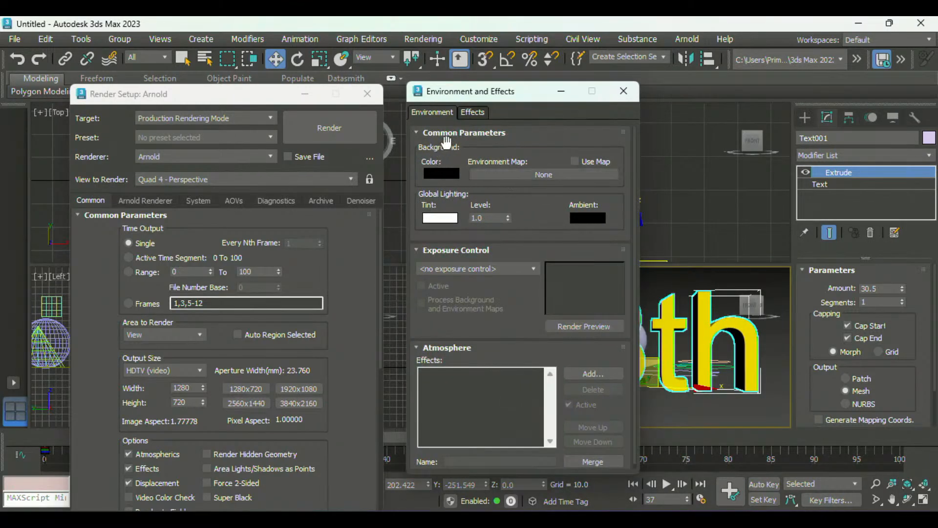
pyautogui.click(442, 174)
pyautogui.moveTo(510, 233); pyautogui.dragTo(510, 338)
pyautogui.click(622, 348)
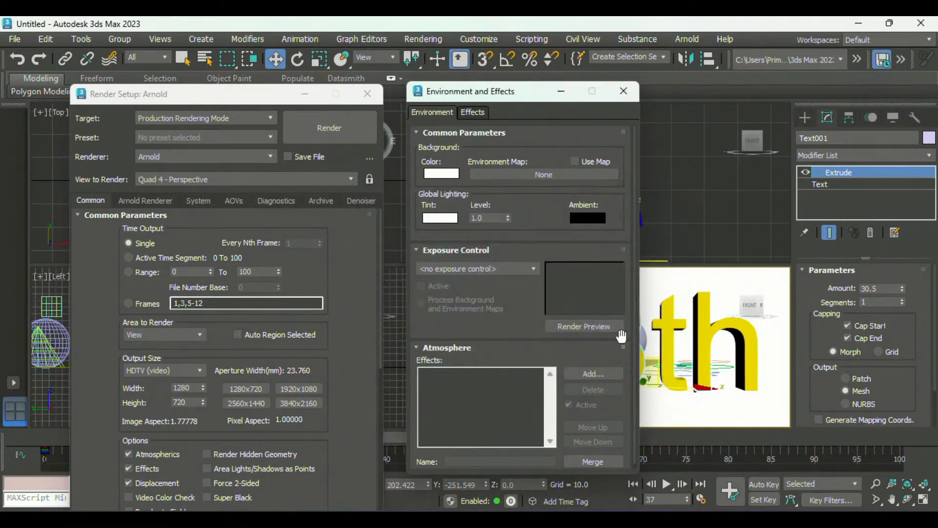
pyautogui.click(623, 91)
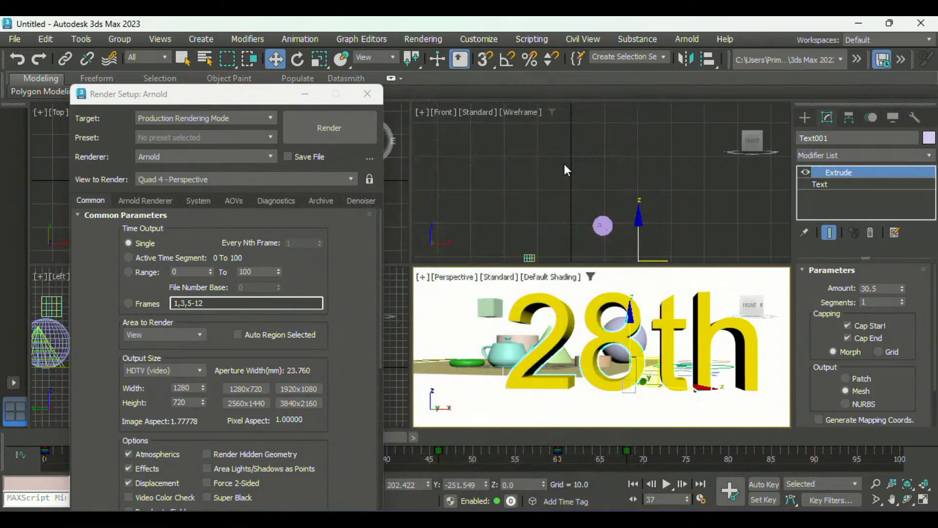
# Step: Render the scene with the white background, inspect the resulting image and close the rendered frame window
pyautogui.click(518, 263)
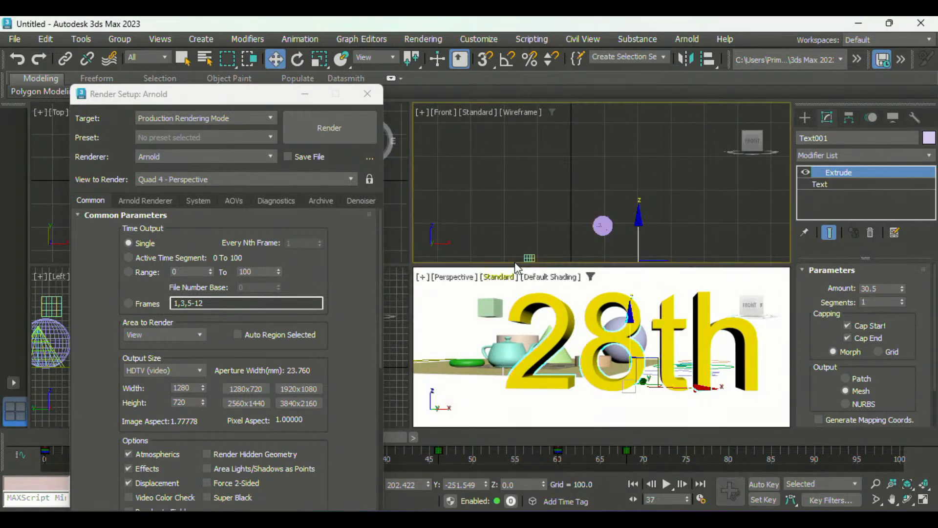
pyautogui.hotkey('shift', 'q')
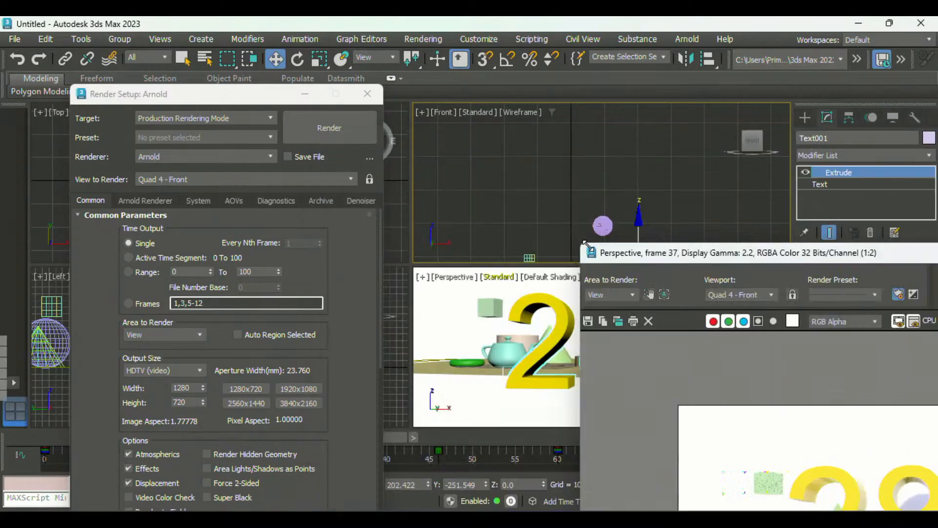
pyautogui.moveTo(615, 253); pyautogui.dragTo(227, 84)
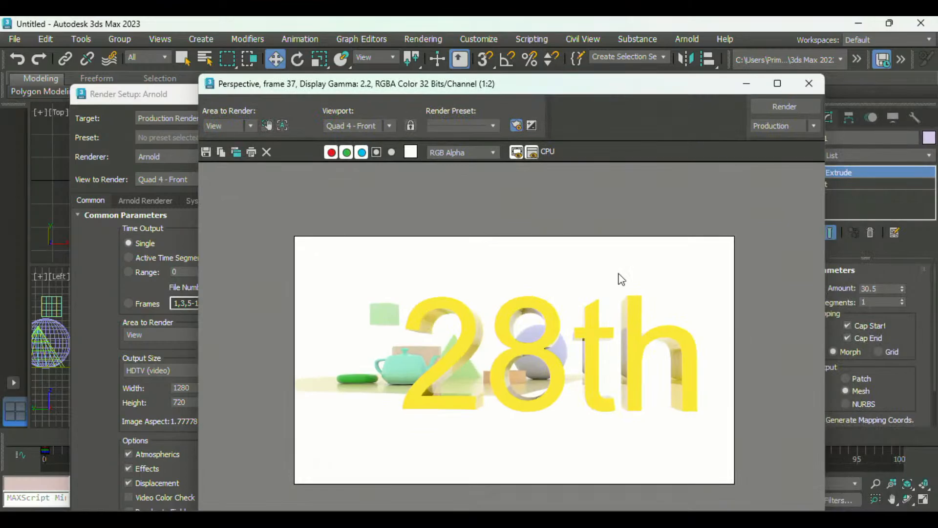
pyautogui.click(815, 86)
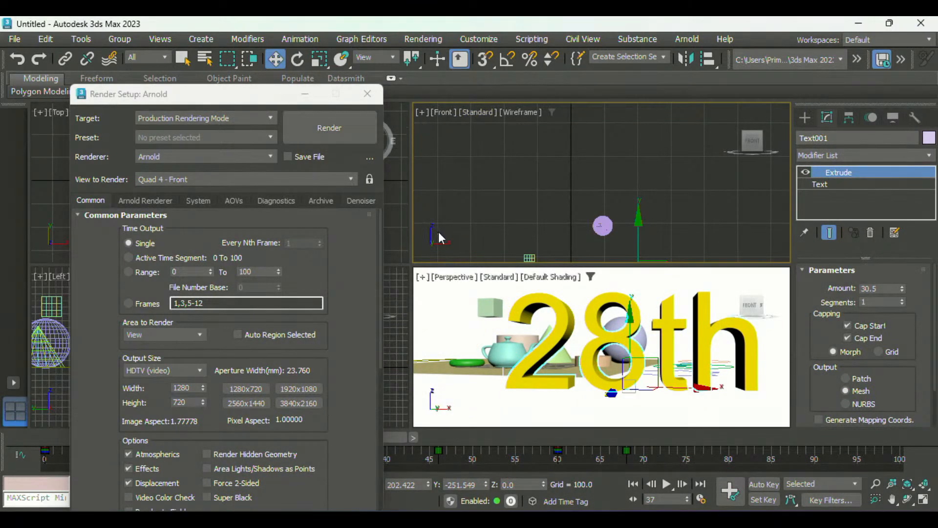
# Step: Make the Perspective viewport active and set the render time output to Frames 1,3,5-12 after trying the Range option
pyautogui.click(609, 345)
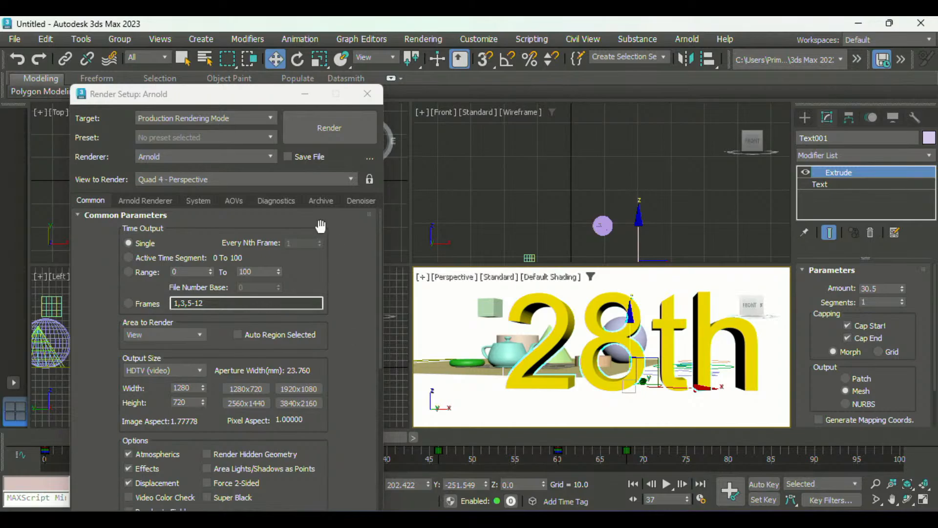
pyautogui.moveTo(255, 94); pyautogui.dragTo(301, 54)
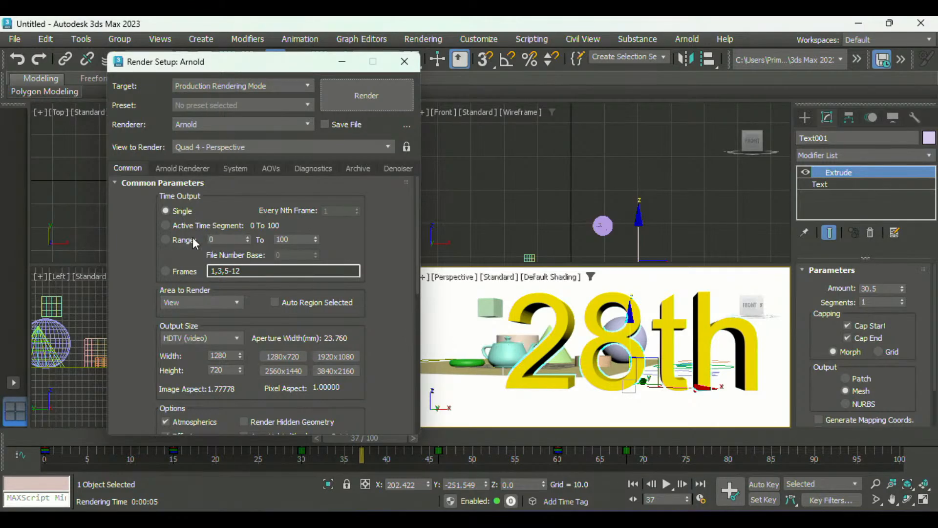
pyautogui.click(166, 225)
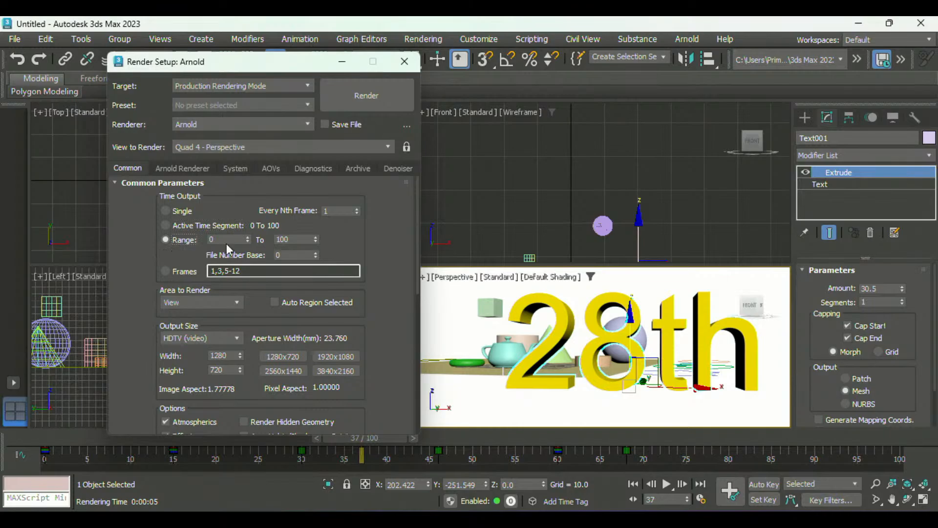
pyautogui.doubleClick(277, 240)
pyautogui.moveTo(353, 247); pyautogui.dragTo(353, 225)
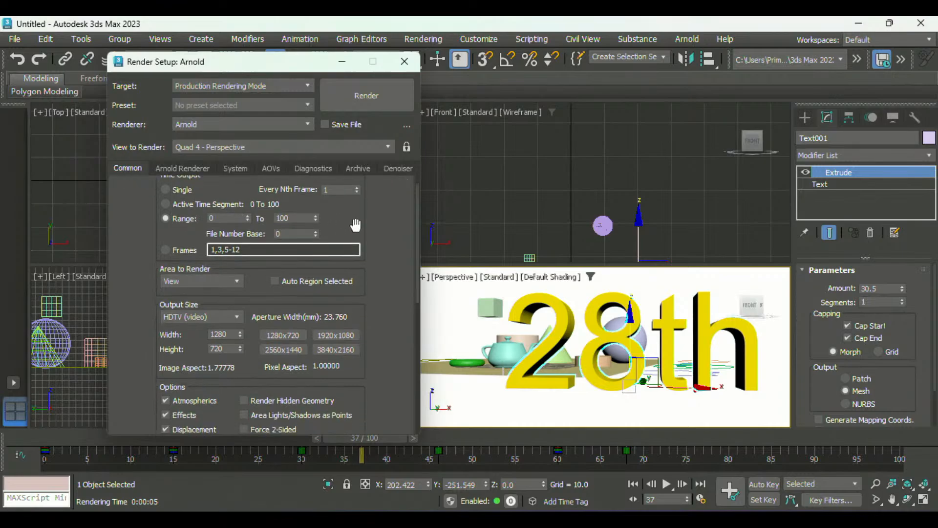
pyautogui.click(179, 248)
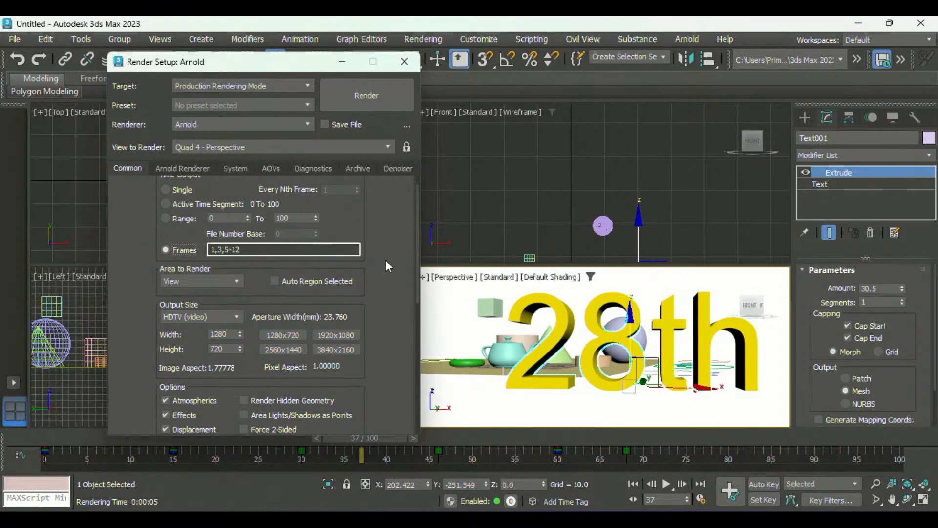
# Step: Examine the choices offered for the area to render, keeping View
pyautogui.scroll(-2, 385, 264)
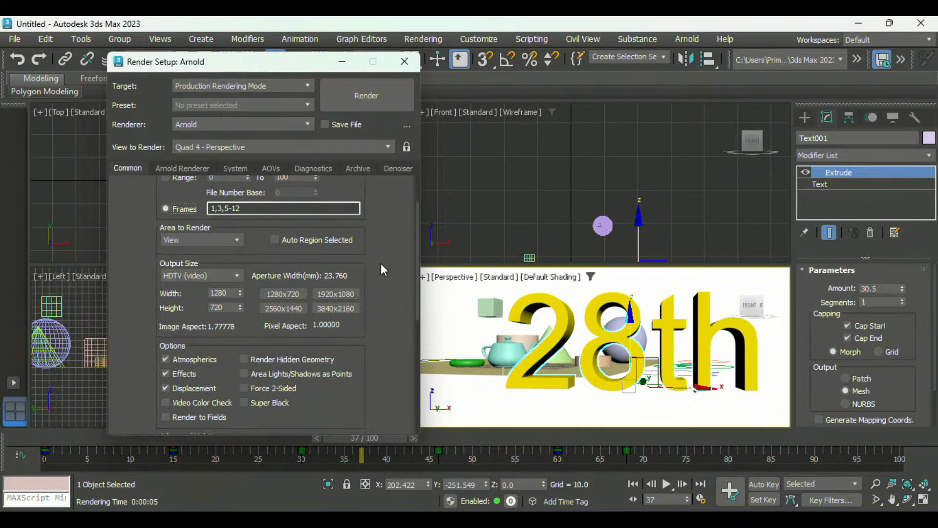
pyautogui.click(191, 241)
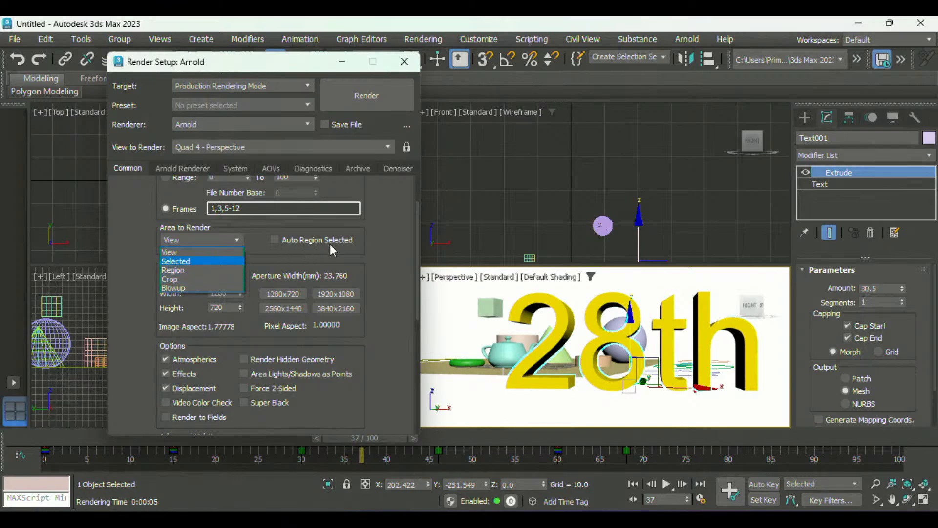
pyautogui.click(373, 234)
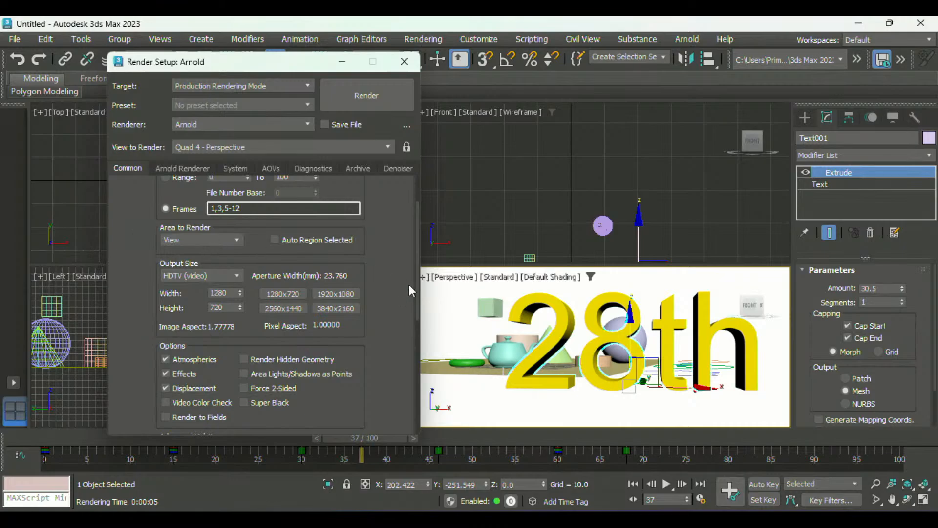
# Step: Try the 1920x1080 and 2560x1440 output size presets and return to 1280x720
pyautogui.scroll(-3, 415, 288)
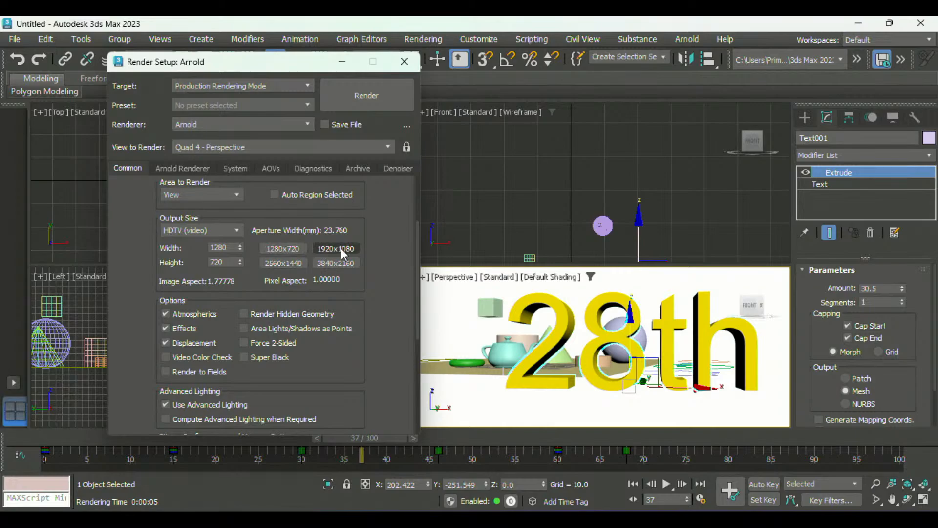
pyautogui.click(337, 249)
pyautogui.click(281, 264)
pyautogui.click(275, 248)
# Step: Enable Force 2-Sided in the common render options
pyautogui.moveTo(415, 252); pyautogui.dragTo(415, 289)
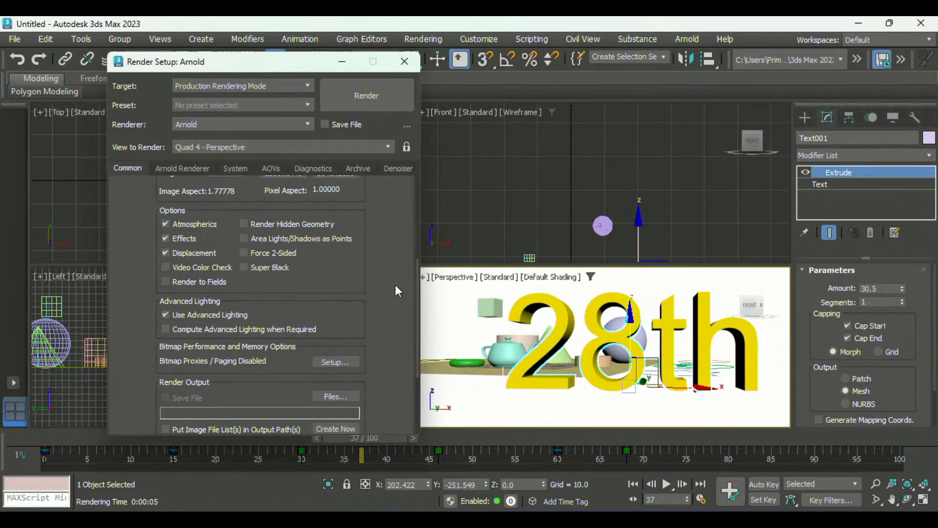
pyautogui.moveTo(399, 274); pyautogui.dragTo(328, 255)
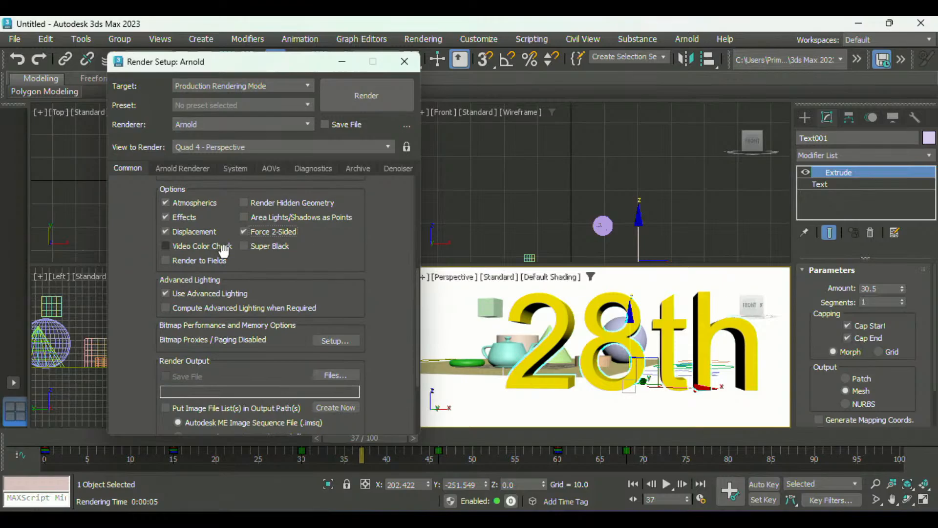
# Step: Turn Force 2-Sided back off in the common render options
pyautogui.click(283, 233)
# Step: Try "ne" as the render output file name and examine the available save formats, leaving without saving
pyautogui.moveTo(368, 278); pyautogui.dragTo(377, 146)
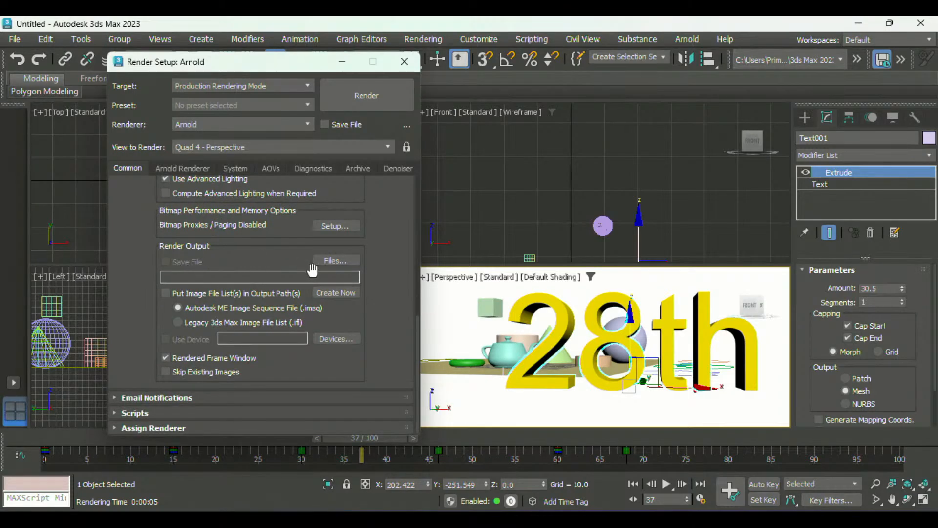
pyautogui.click(340, 260)
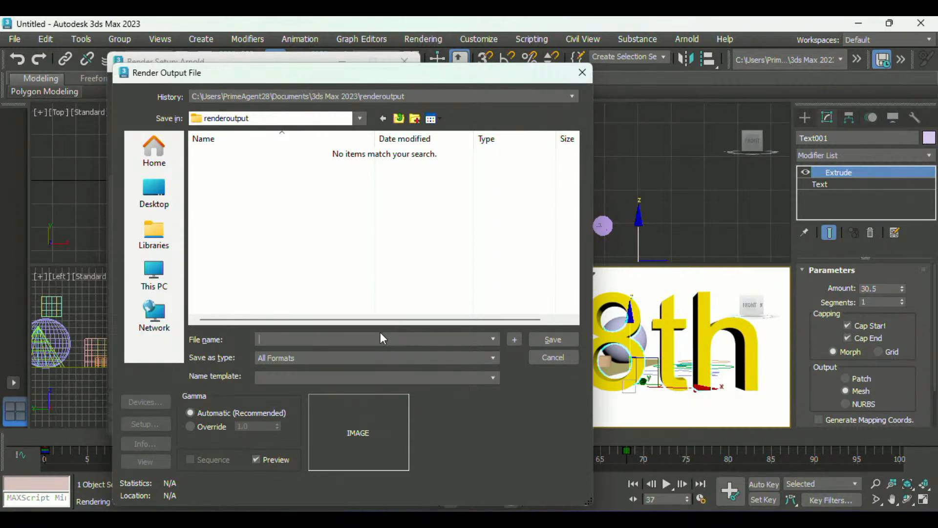
pyautogui.write('m')
pyautogui.press('BackSpace')
pyautogui.write('ne')
pyautogui.click(366, 358)
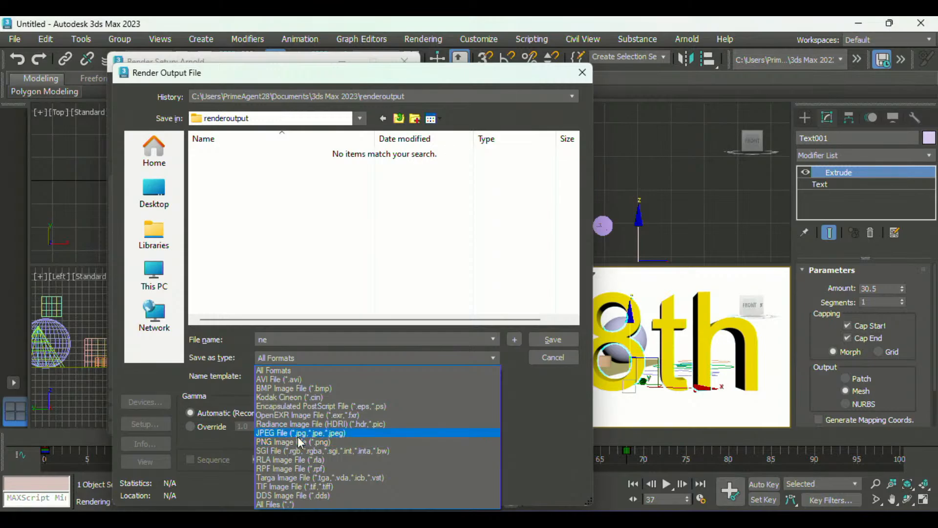
pyautogui.click(538, 409)
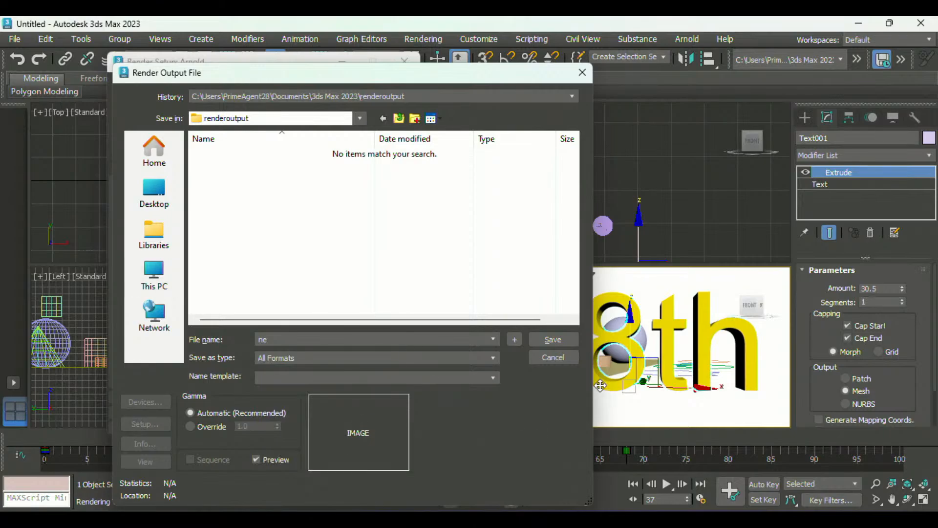
pyautogui.click(553, 357)
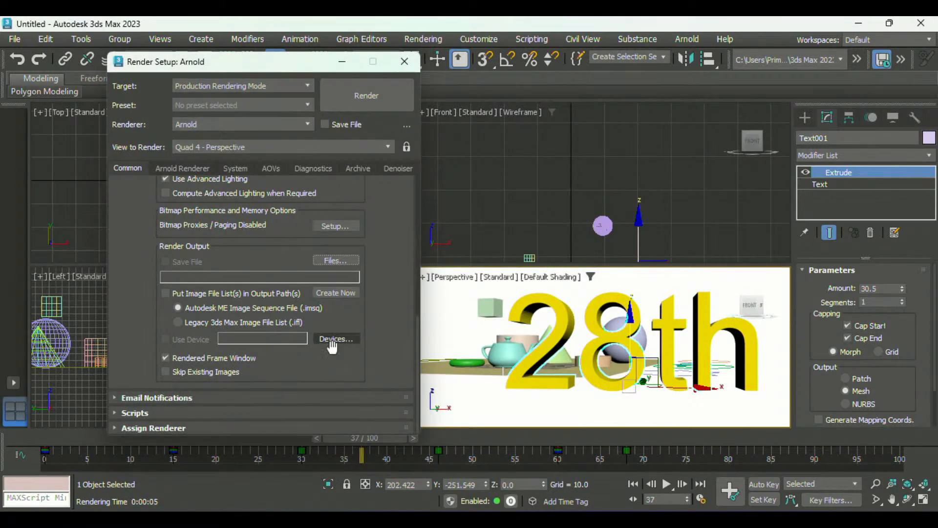
# Step: Examine the viewports offered as the view to render, keeping Quad 4 - Perspective
pyautogui.click(248, 146)
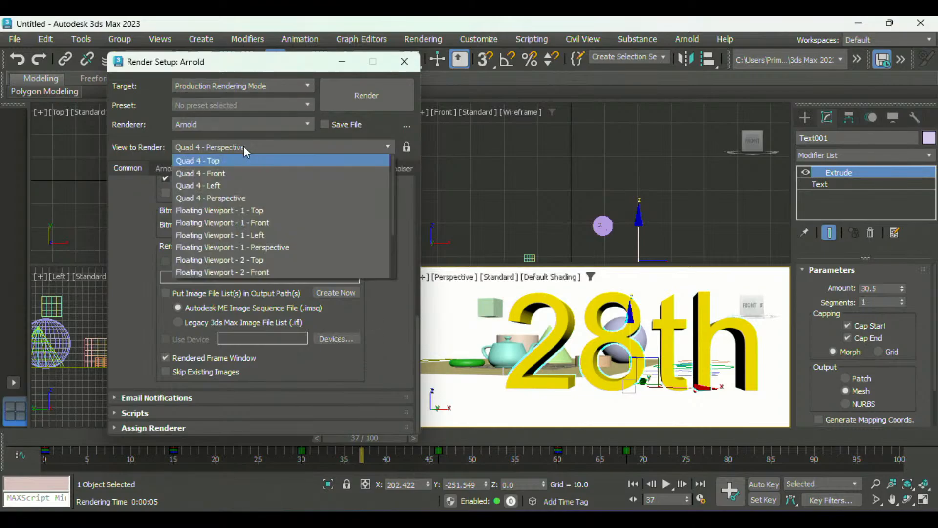
pyautogui.click(263, 197)
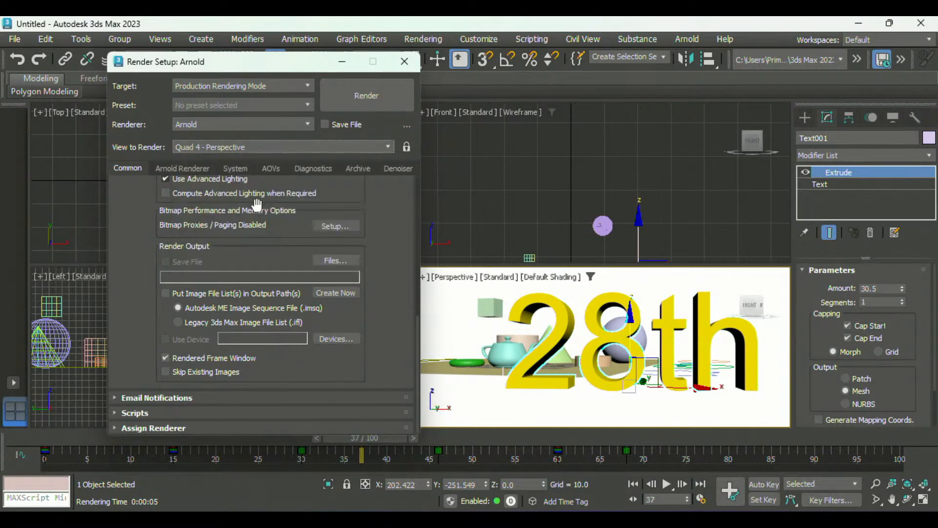
pyautogui.click(245, 147)
pyautogui.click(245, 147)
# Step: Open the file selection for the render output
pyautogui.click(336, 260)
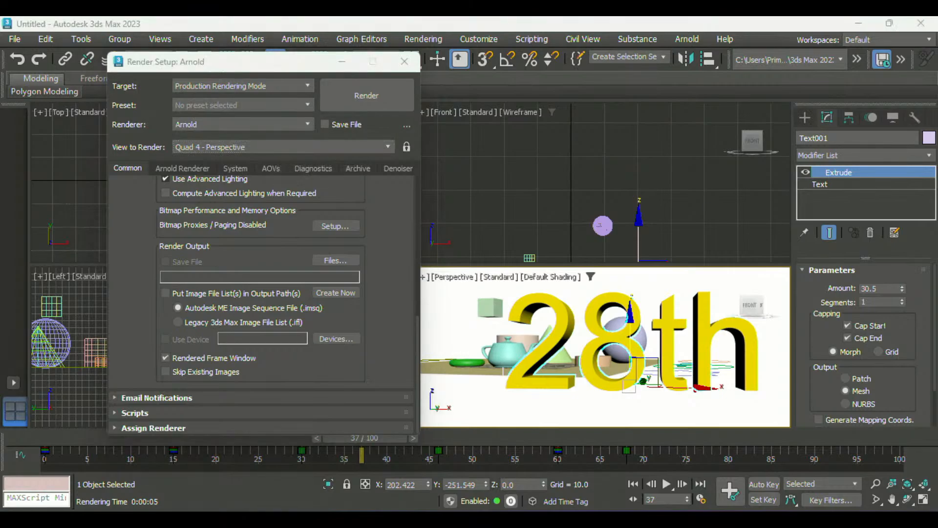